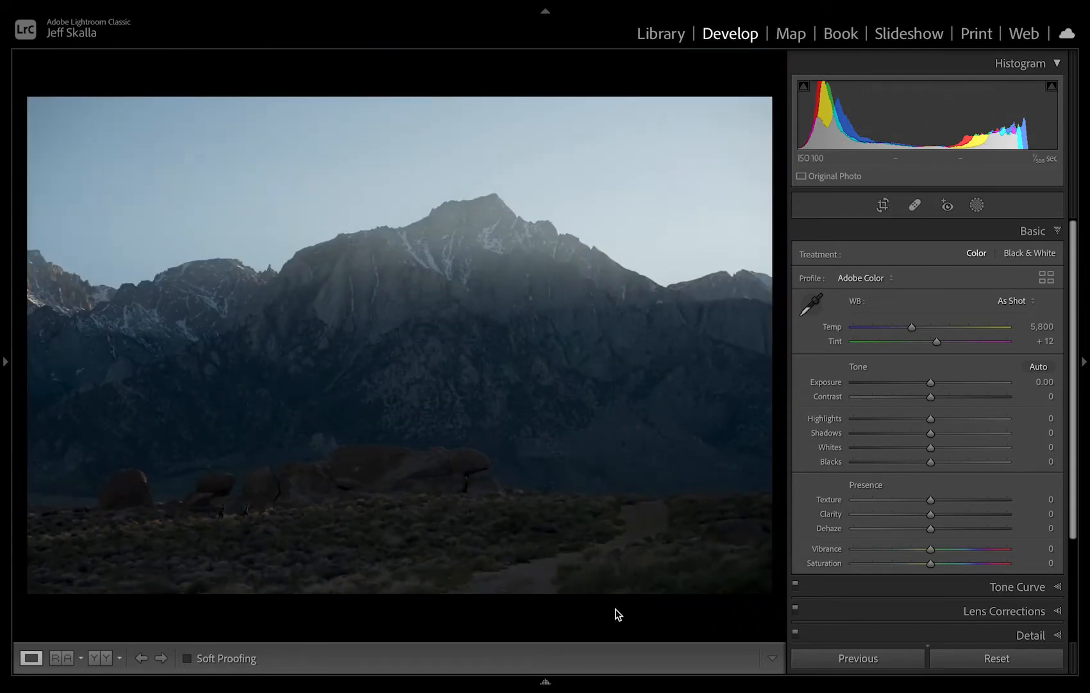
Set the background colour around the photo to White.
right_click(614, 615)
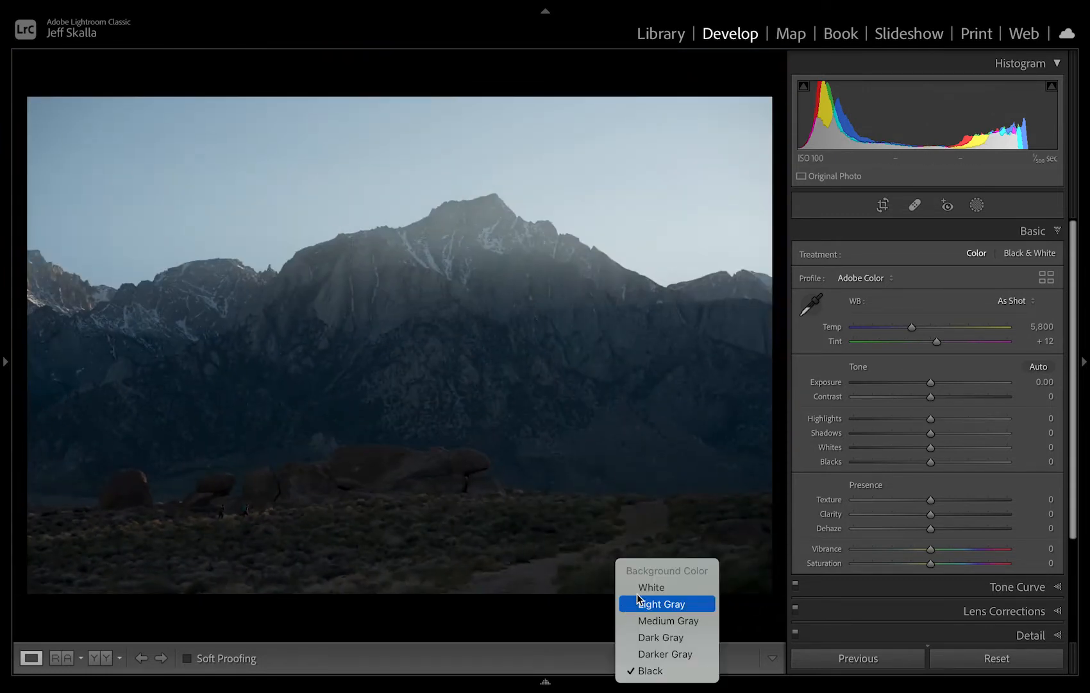
click(641, 590)
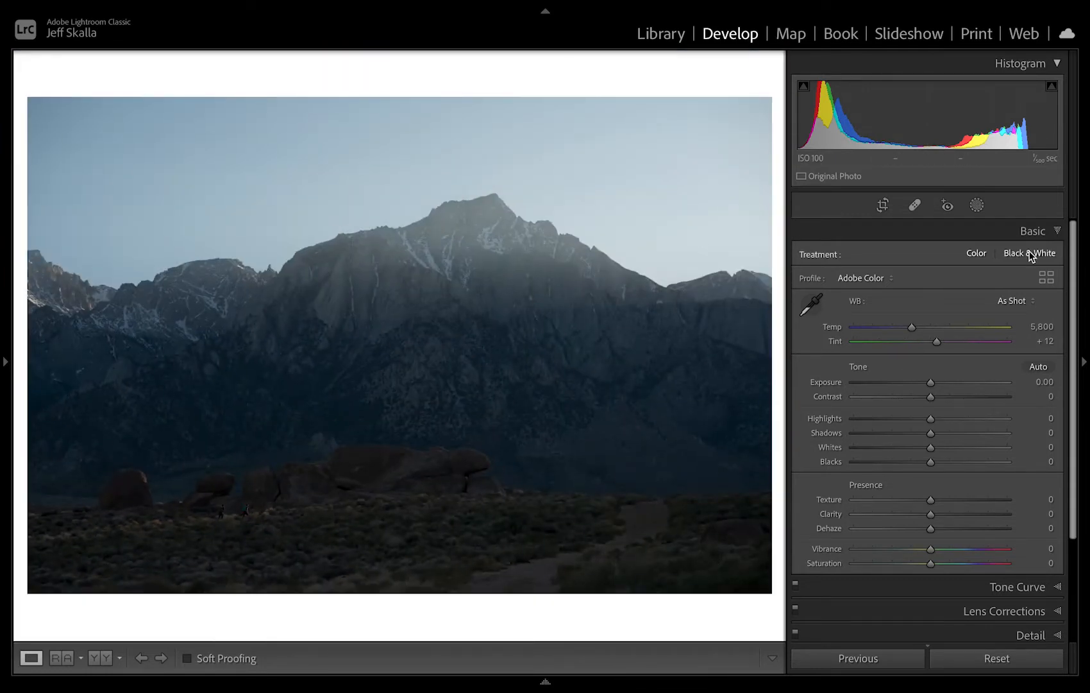
Raise the exposure to +0.71 and push both vibrance and saturation to +100 to exaggerate the photo's colours.
click(942, 383)
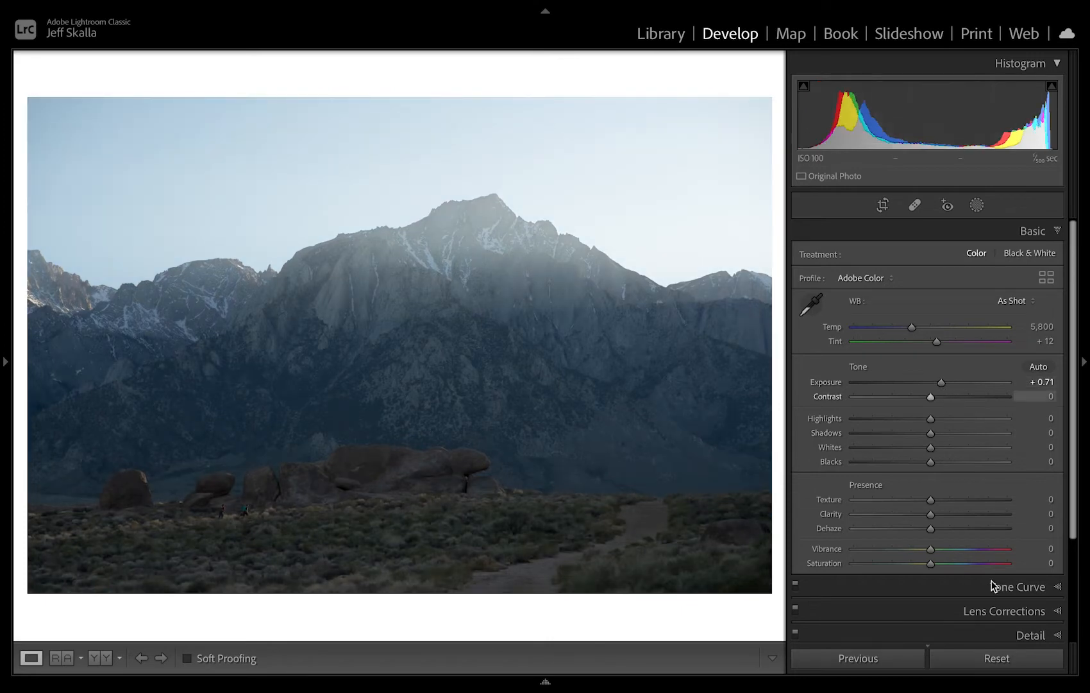
click(1007, 549)
click(1008, 564)
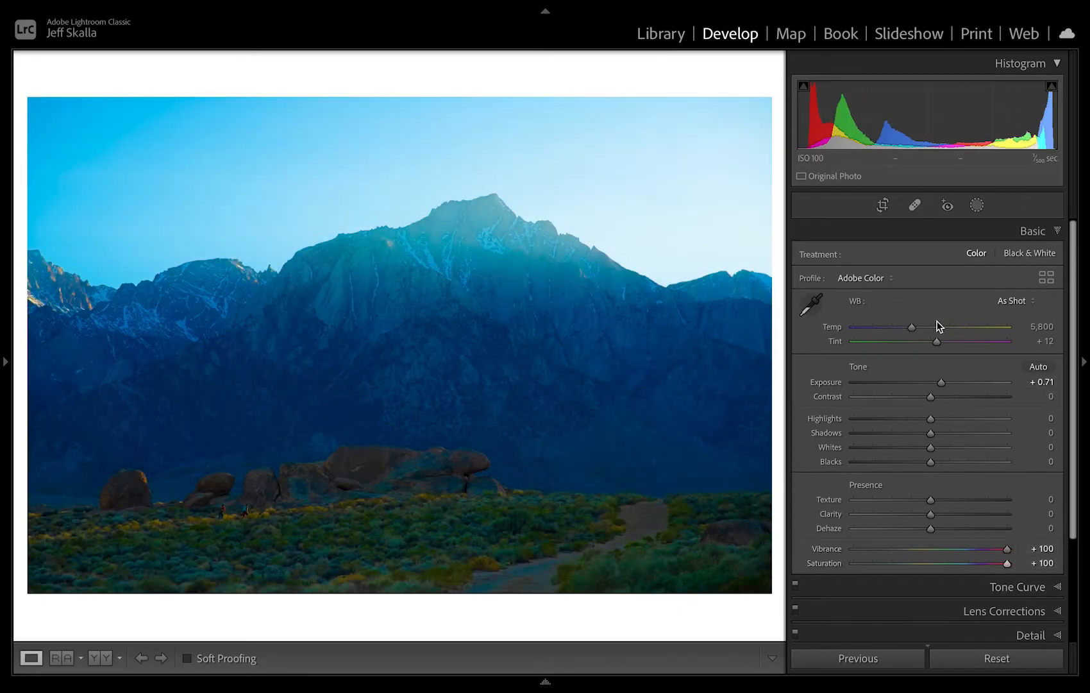
Apply the Auto white balance and fine-tune it to a temperature of 7,886 and a tint of +20.
click(1007, 303)
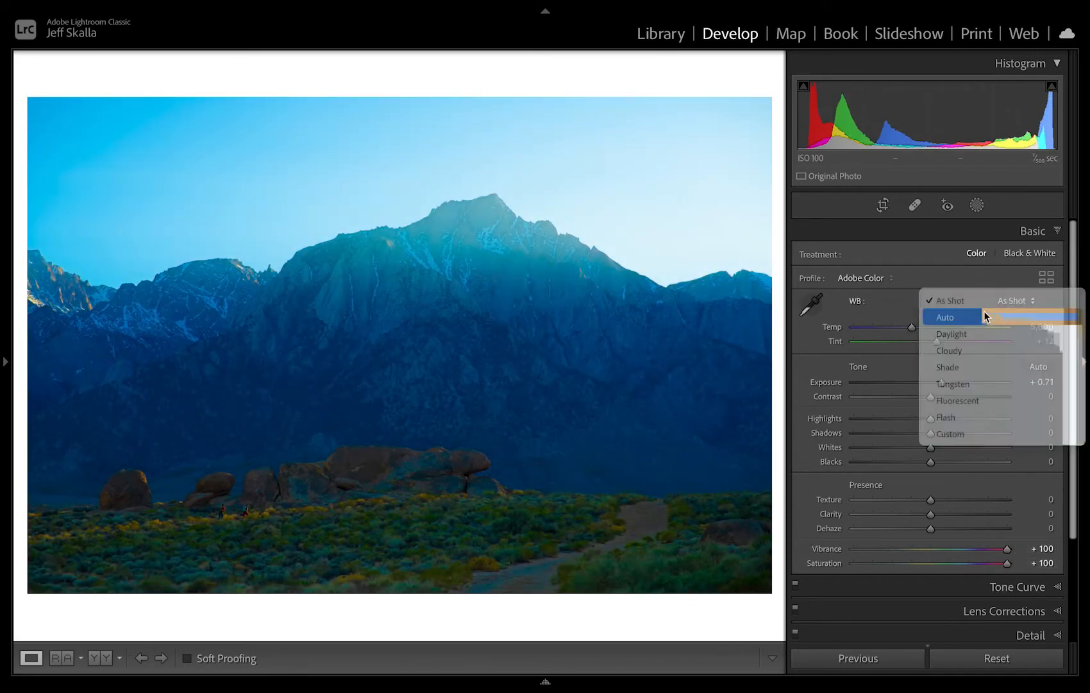
click(983, 313)
mouse_move(938, 326)
mouse_down()
mouse_move(951, 326)
mouse_move(940, 342)
mouse_up()
Reset vibrance, saturation and exposure to 0, and lower the white balance temperature to 7,661.
double_click(1007, 549)
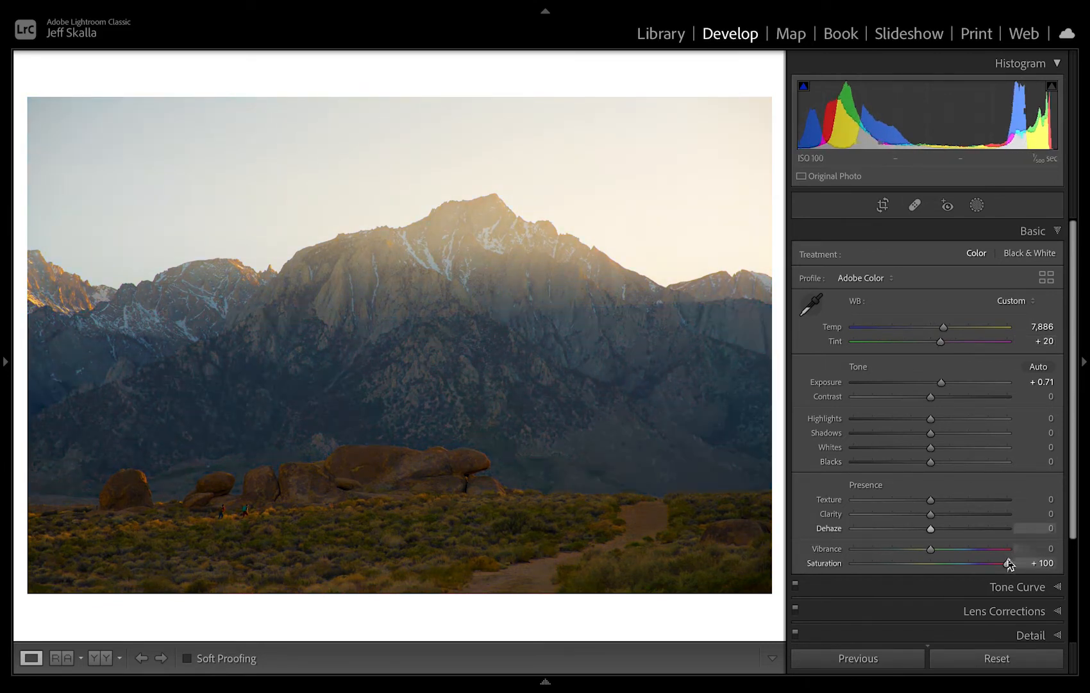
double_click(1009, 563)
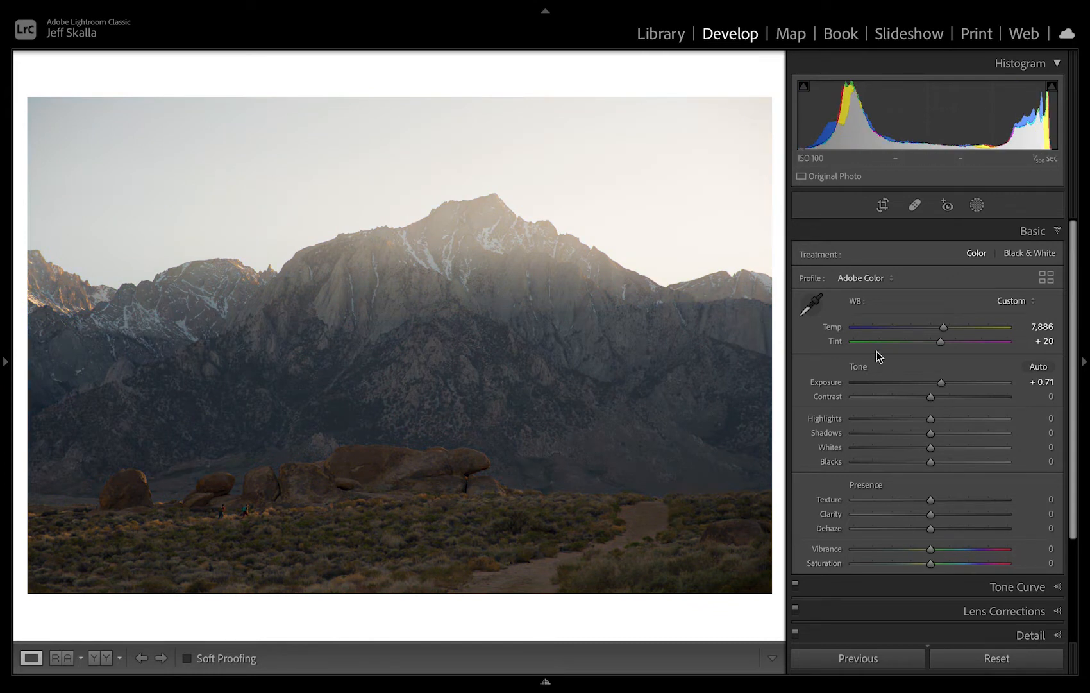
drag(944, 325, 940, 327)
double_click(941, 382)
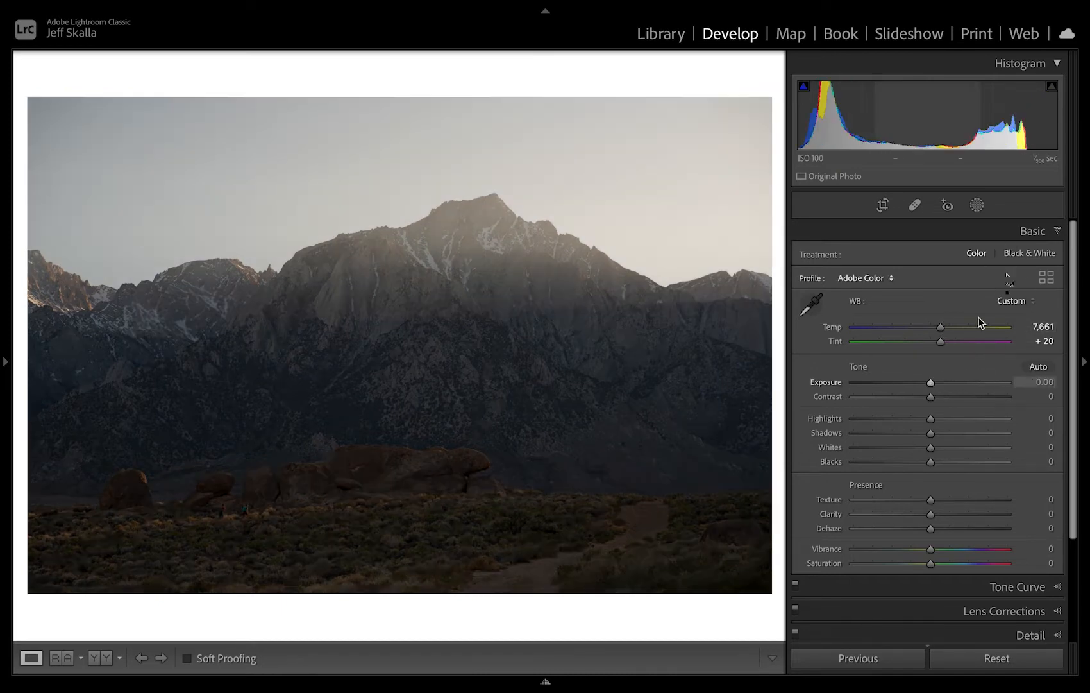
Switch the photo to the Black & White treatment and lower the contrast to -81.
click(1029, 255)
click(386, 527)
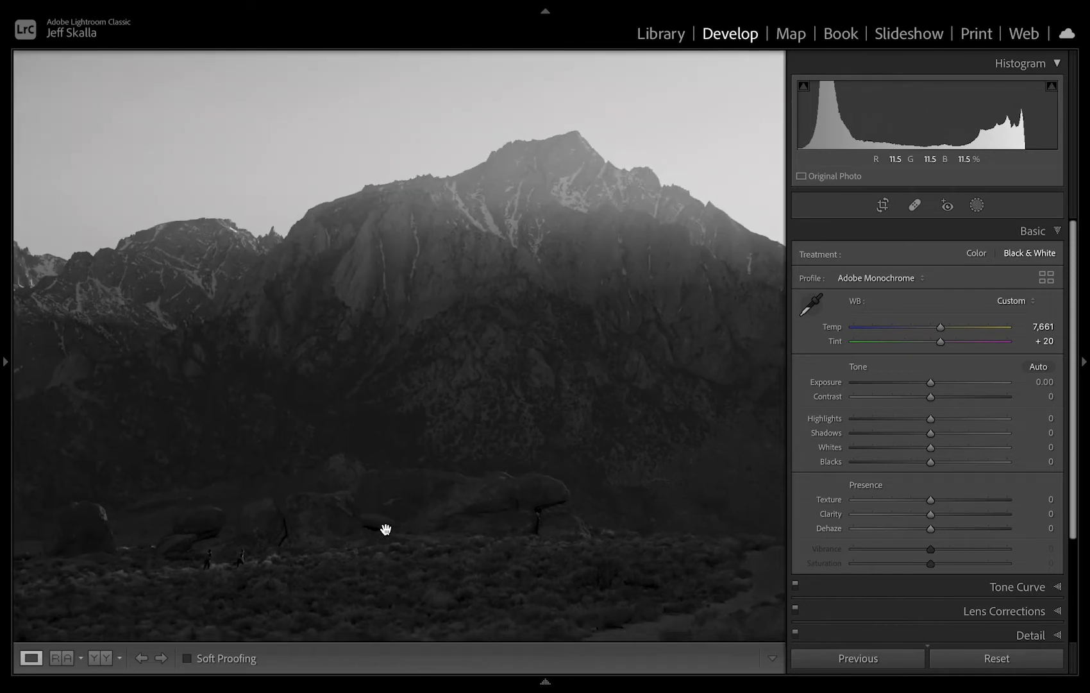
drag(931, 397, 870, 402)
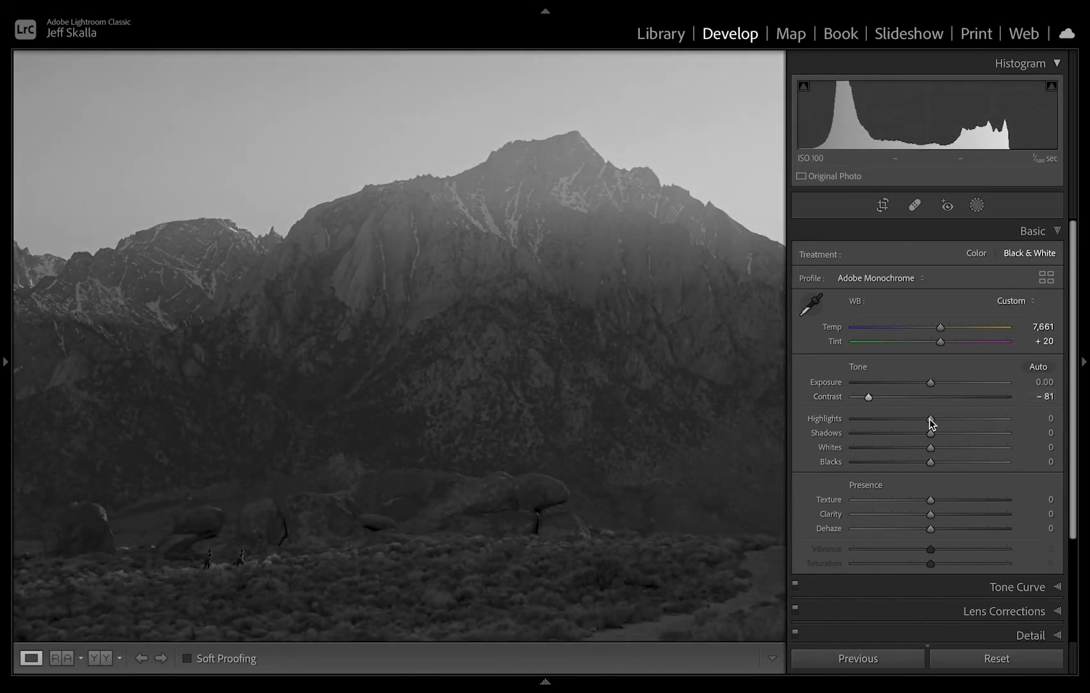
Set the tone values to exposure +0.60, contrast -48, highlights +19, shadows -70, whites +26 and blacks +12.
key(z)
drag(932, 421, 940, 383)
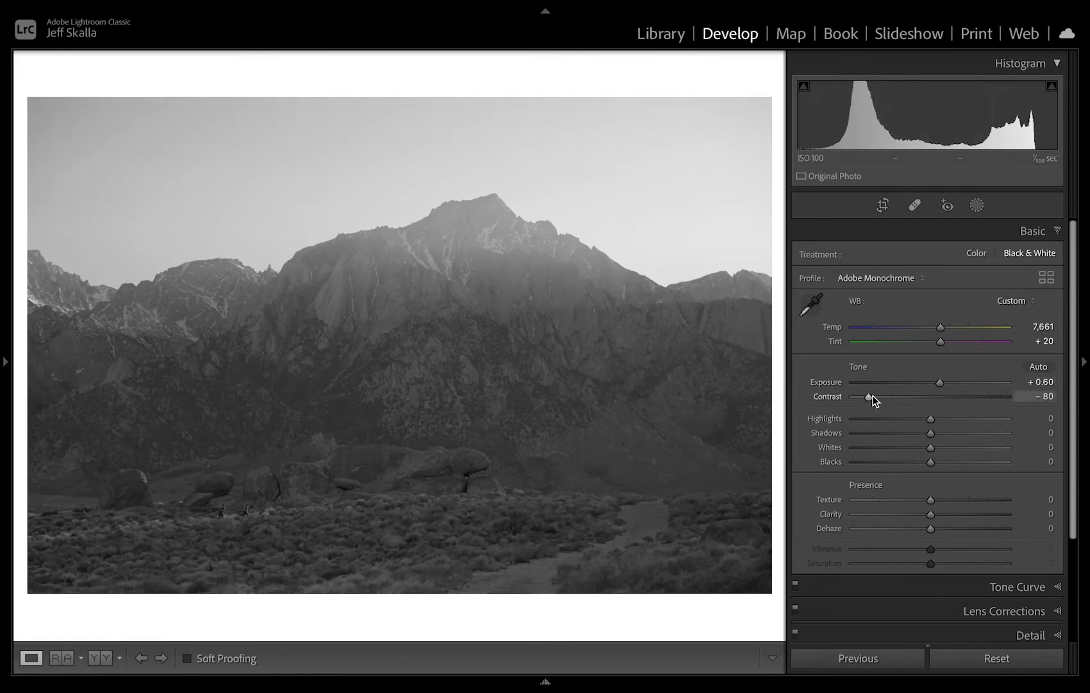
drag(873, 398, 877, 434)
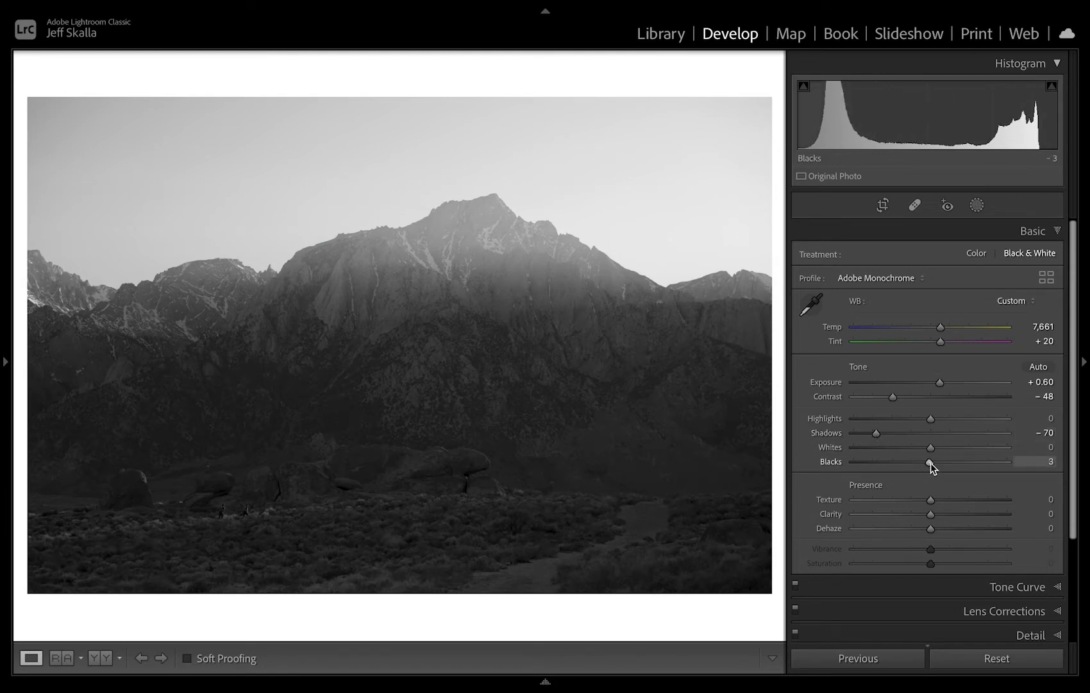
key(alt)
drag(931, 463, 948, 423)
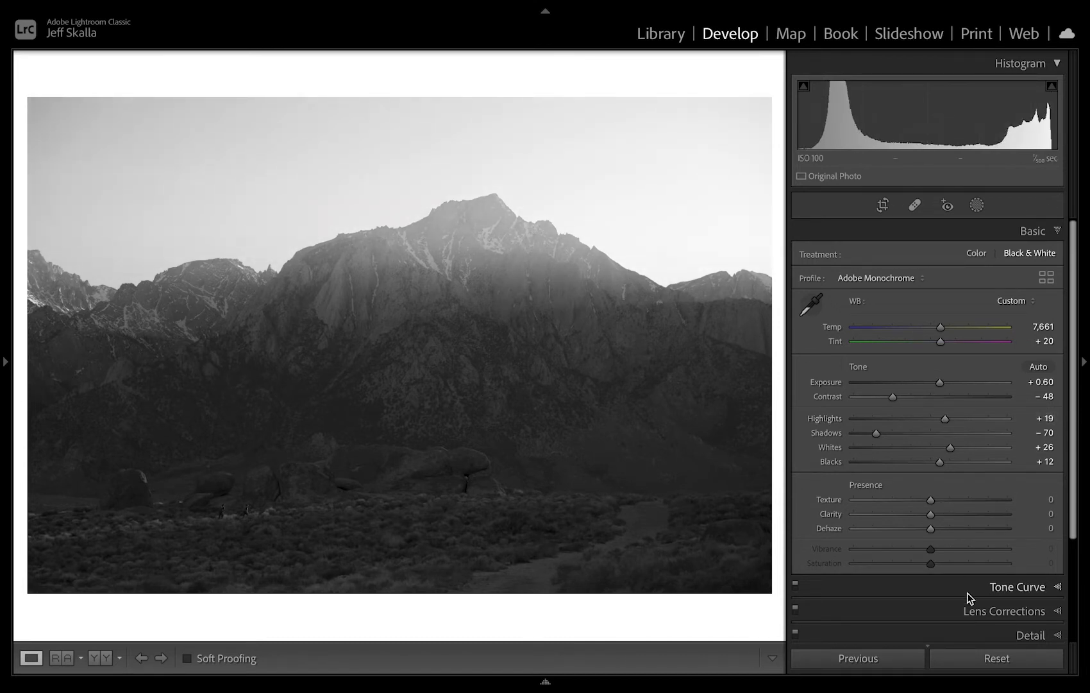
Preview the tonal edits in the Color treatment and return to Black & White.
click(976, 253)
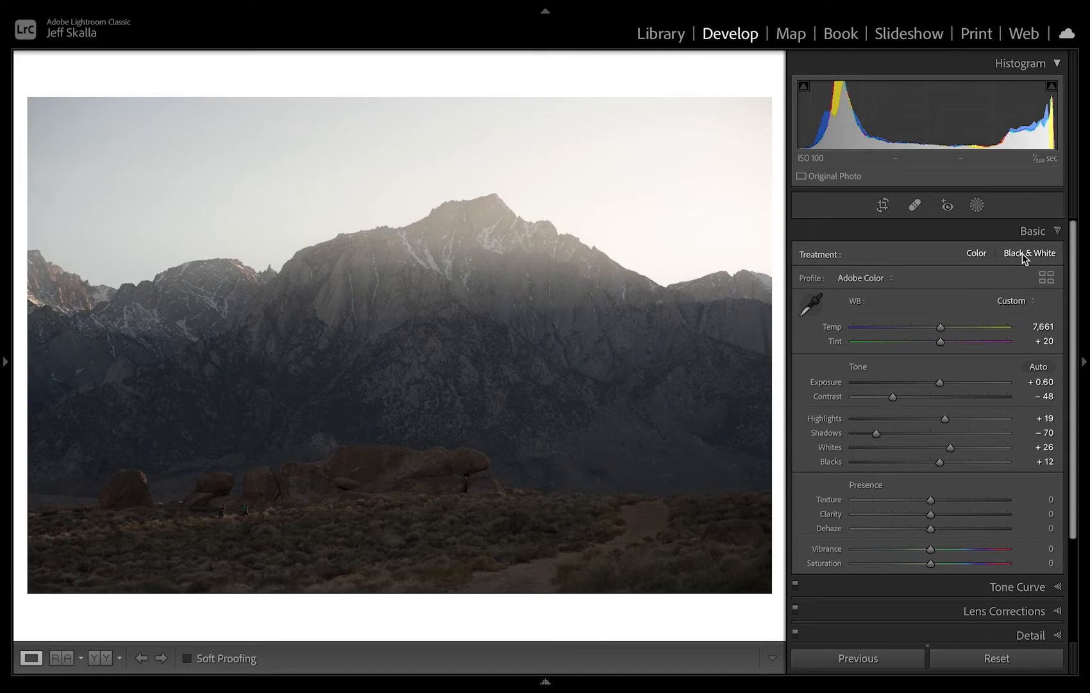
click(1025, 254)
Shape the tone curve with a lifted point at input 95, output 115, and a darkened shadow point at input 42, output 31.
click(972, 587)
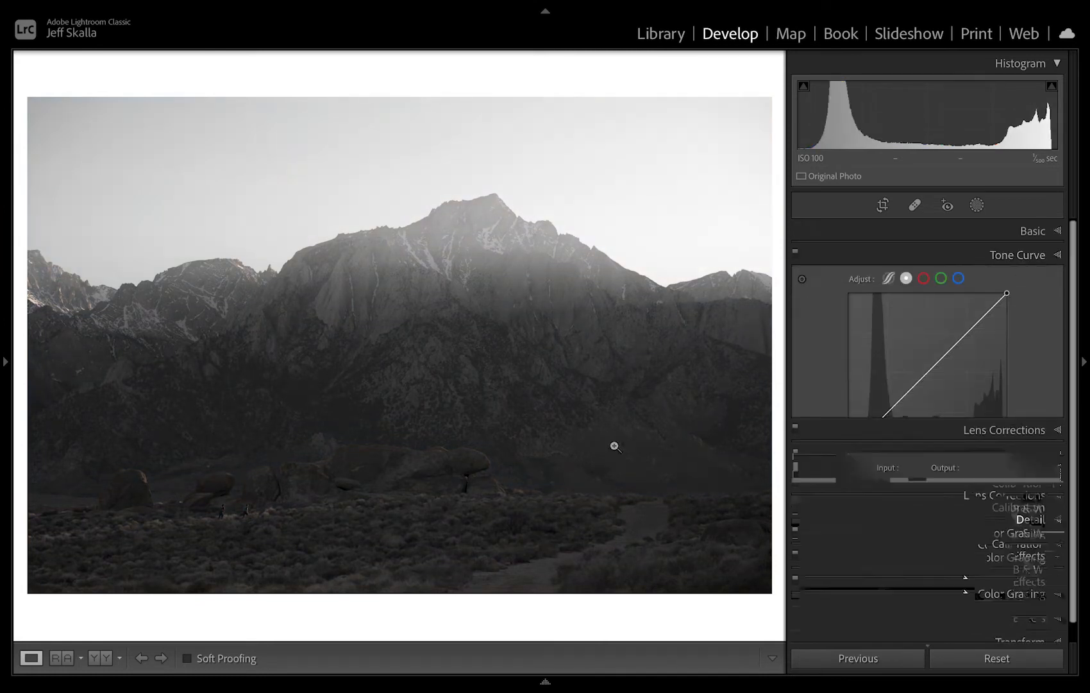
click(802, 280)
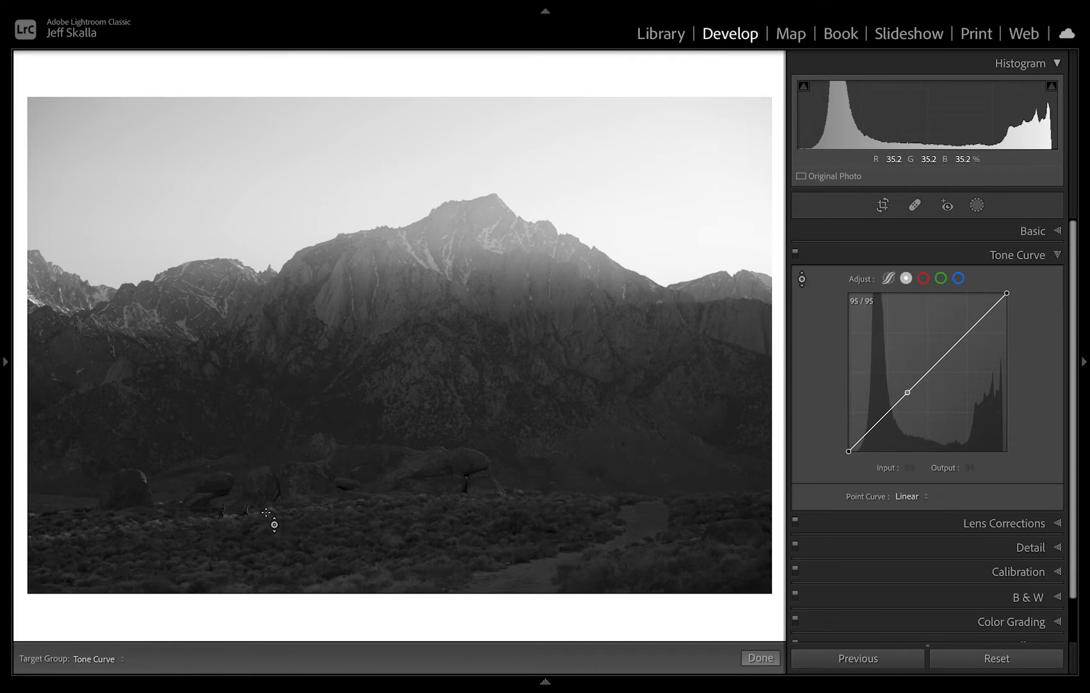
mouse_move(266, 512)
mouse_down()
mouse_move(266, 479)
mouse_move(266, 492)
mouse_up()
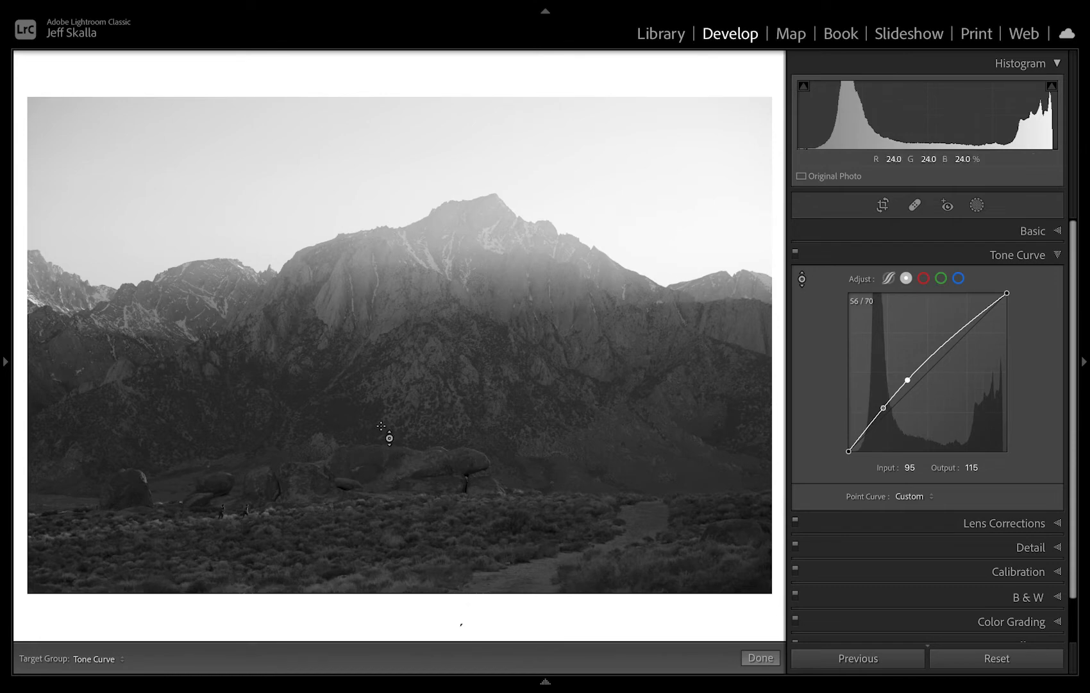
drag(875, 418, 875, 431)
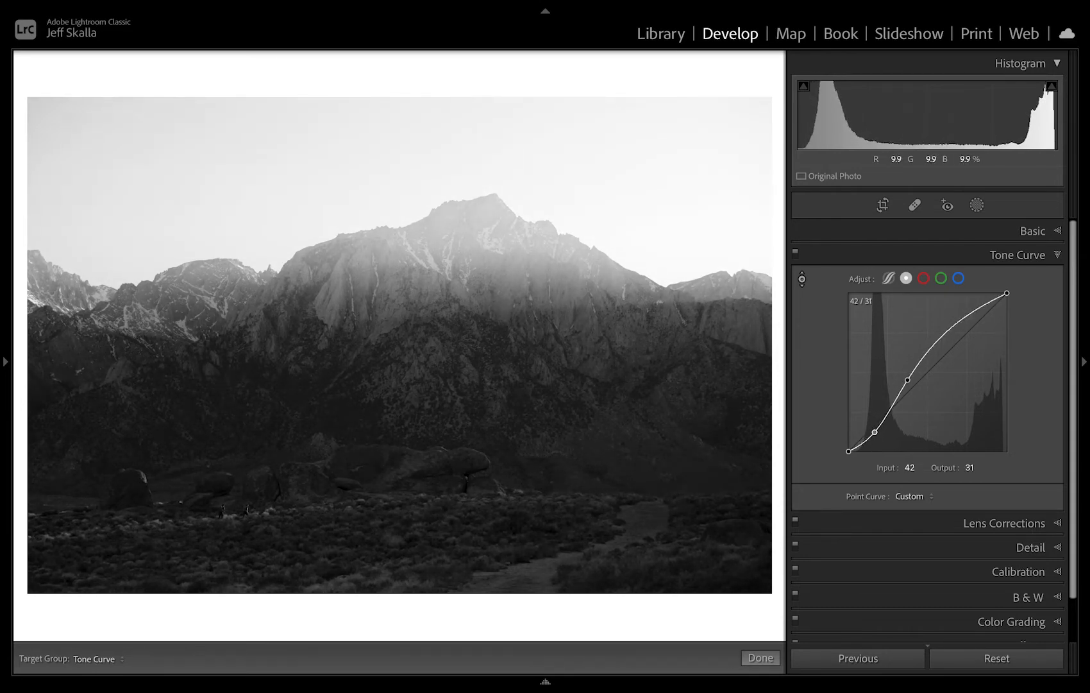
key(z)
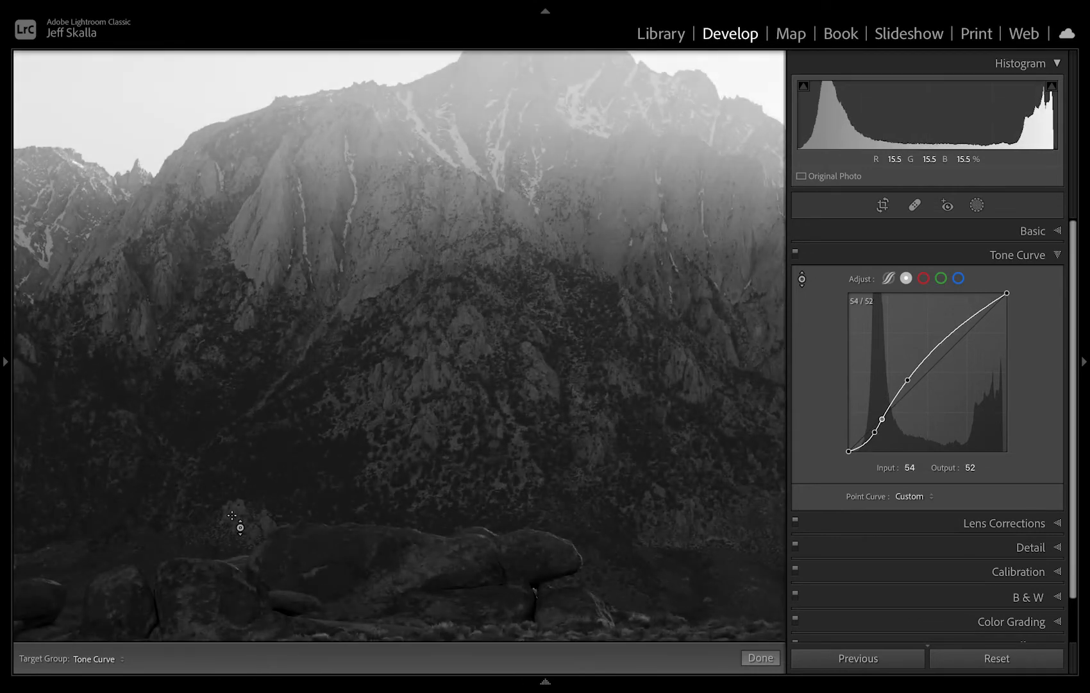
key(ctrl+z)
click(802, 279)
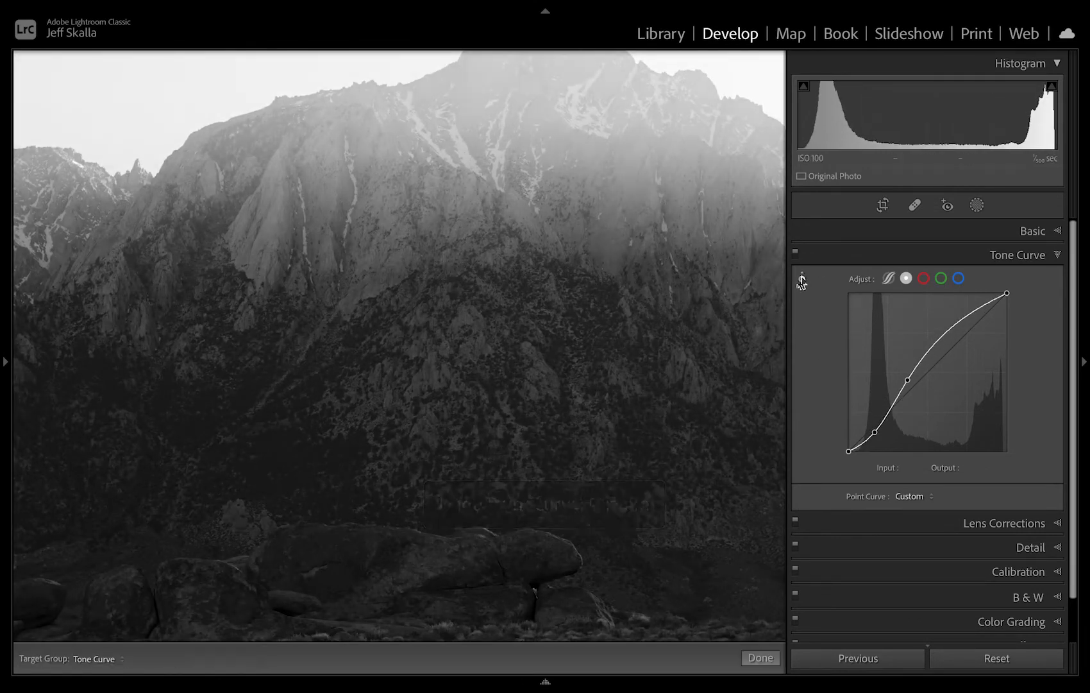
drag(395, 472, 395, 334)
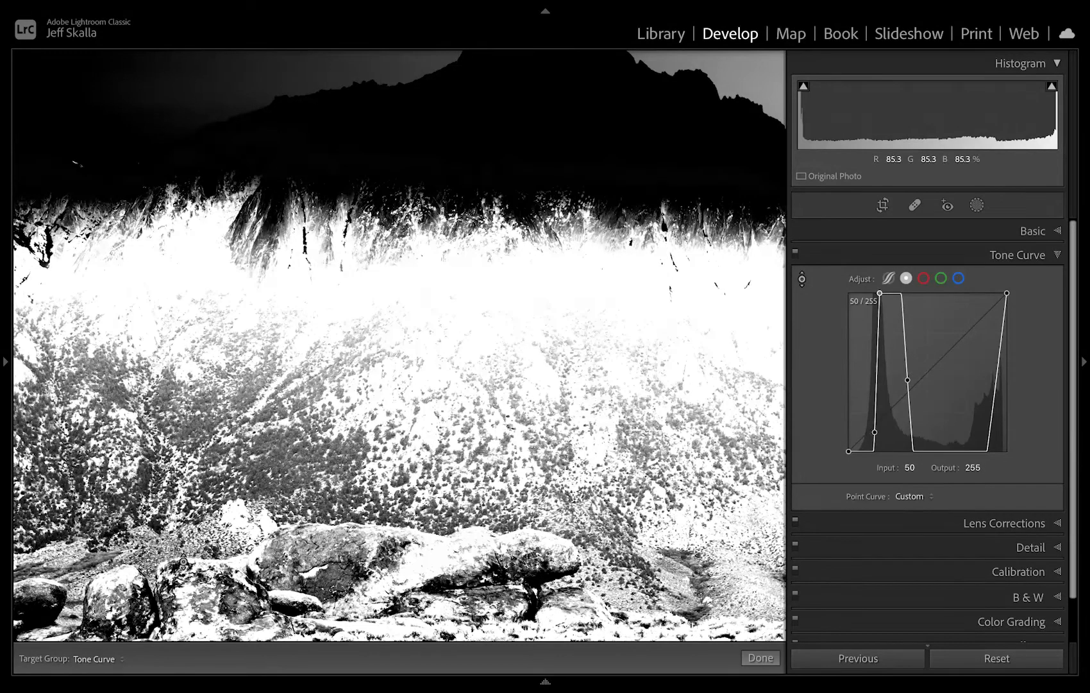
key(ctrl+z)
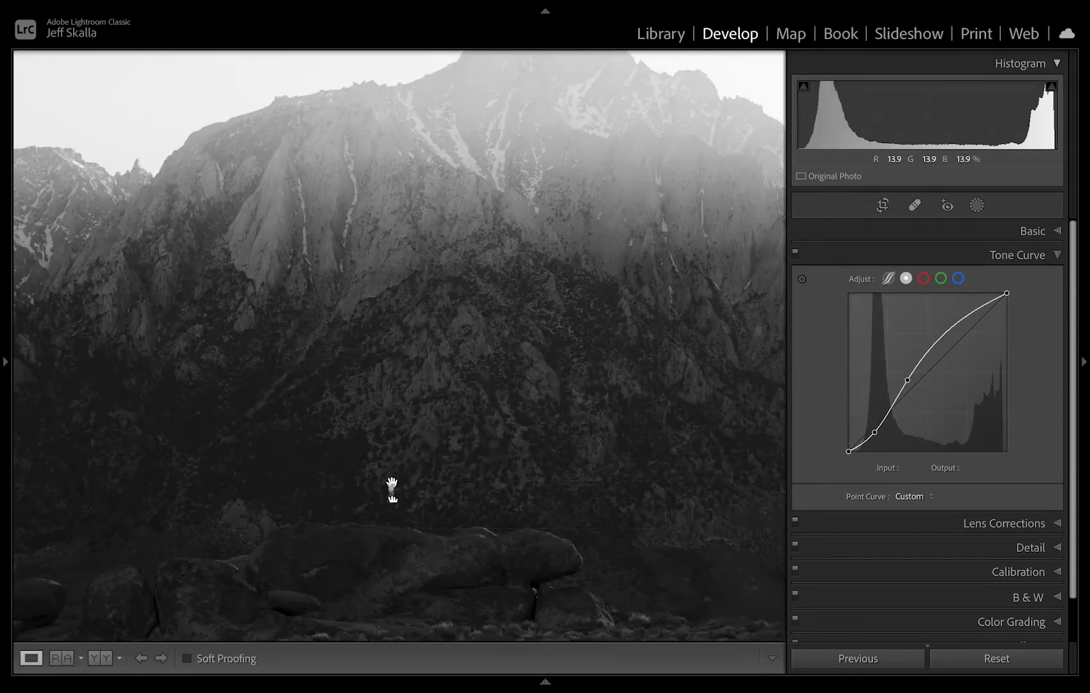
Darken the deepest shadows on the two hikers with a tone curve point at input 20, output 7.
click(389, 490)
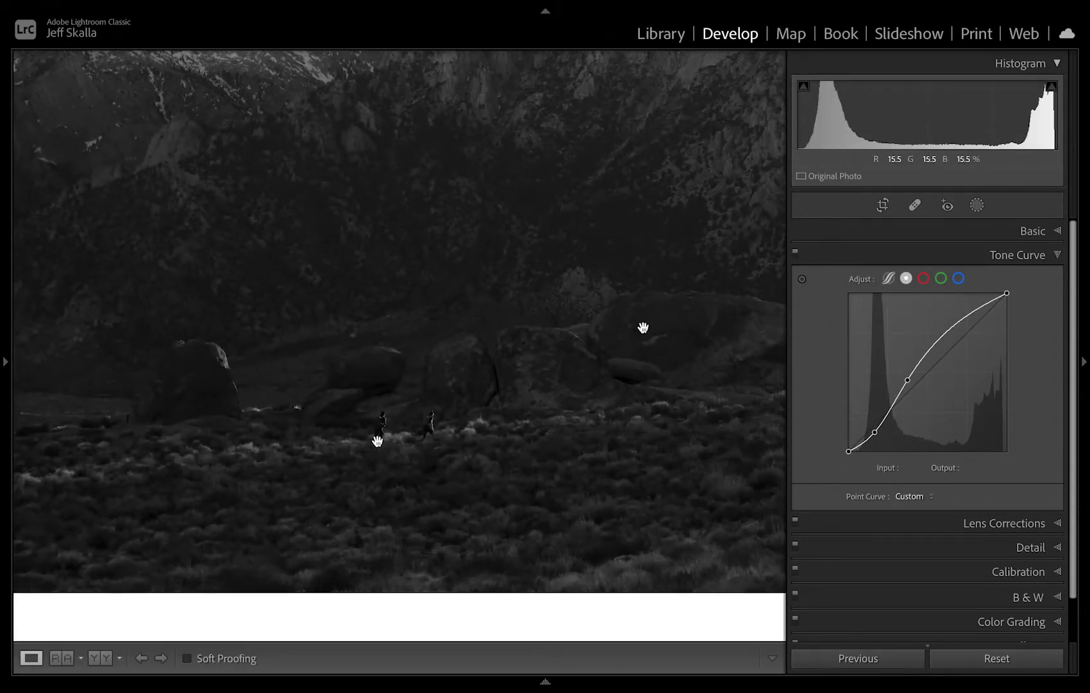
click(377, 443)
drag(377, 443, 953, 99)
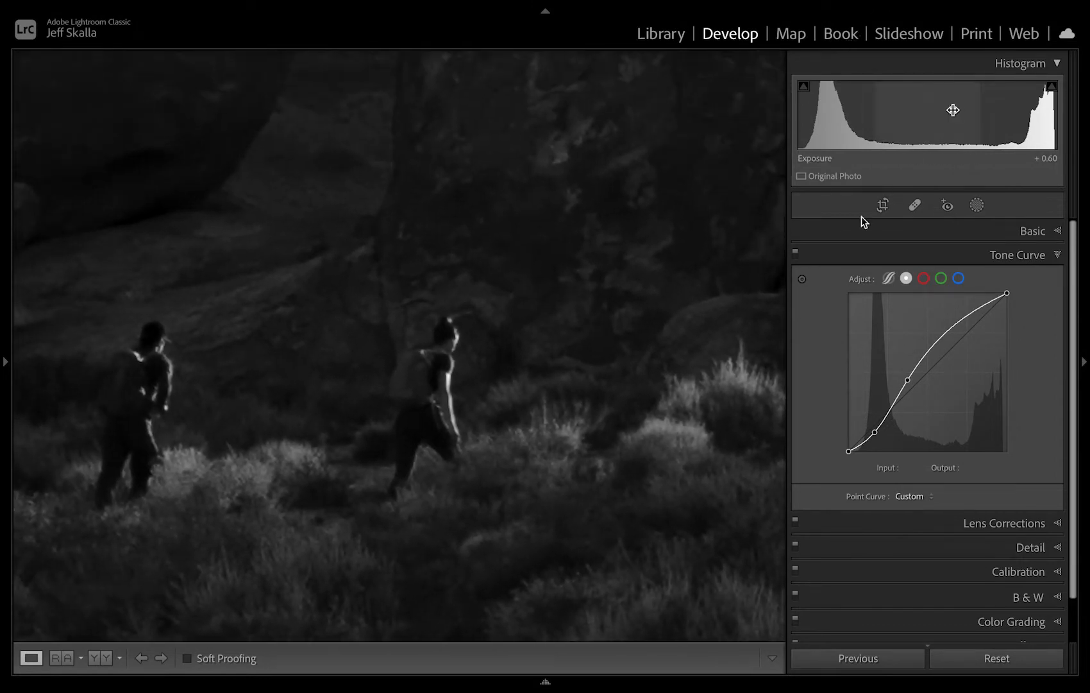
click(802, 279)
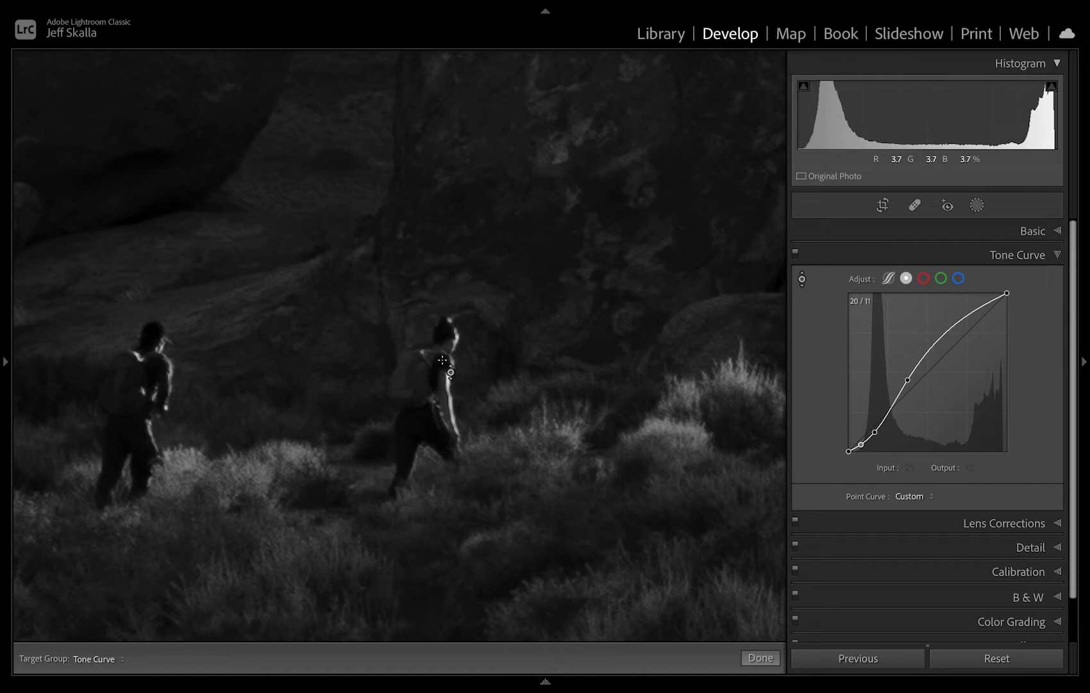
drag(418, 383, 418, 394)
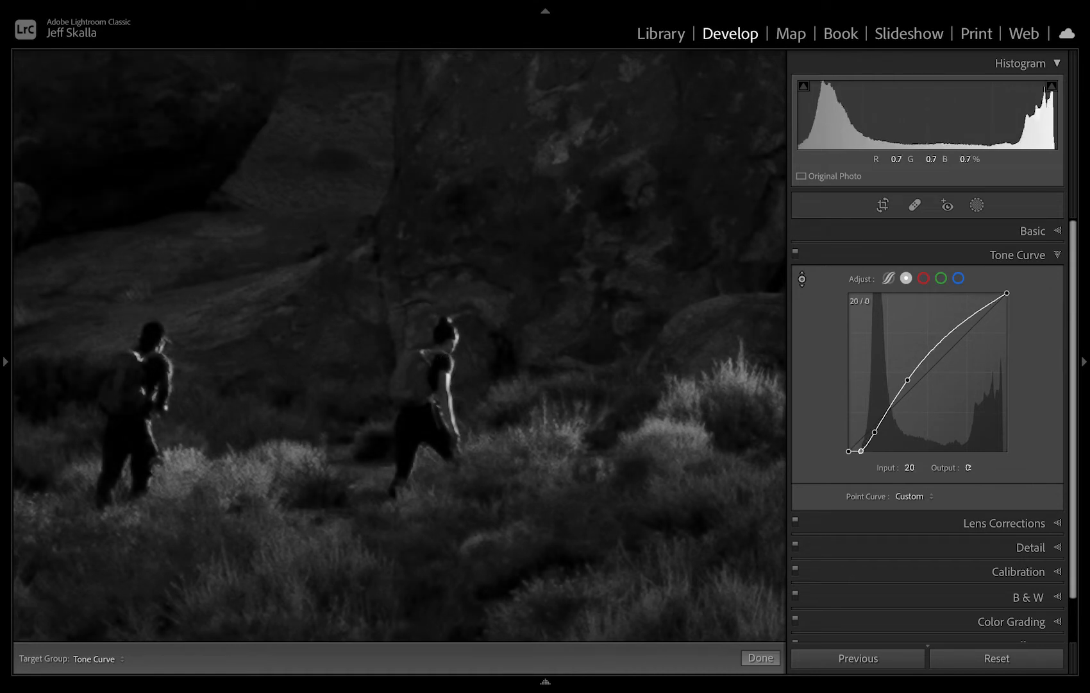
drag(418, 394, 418, 390)
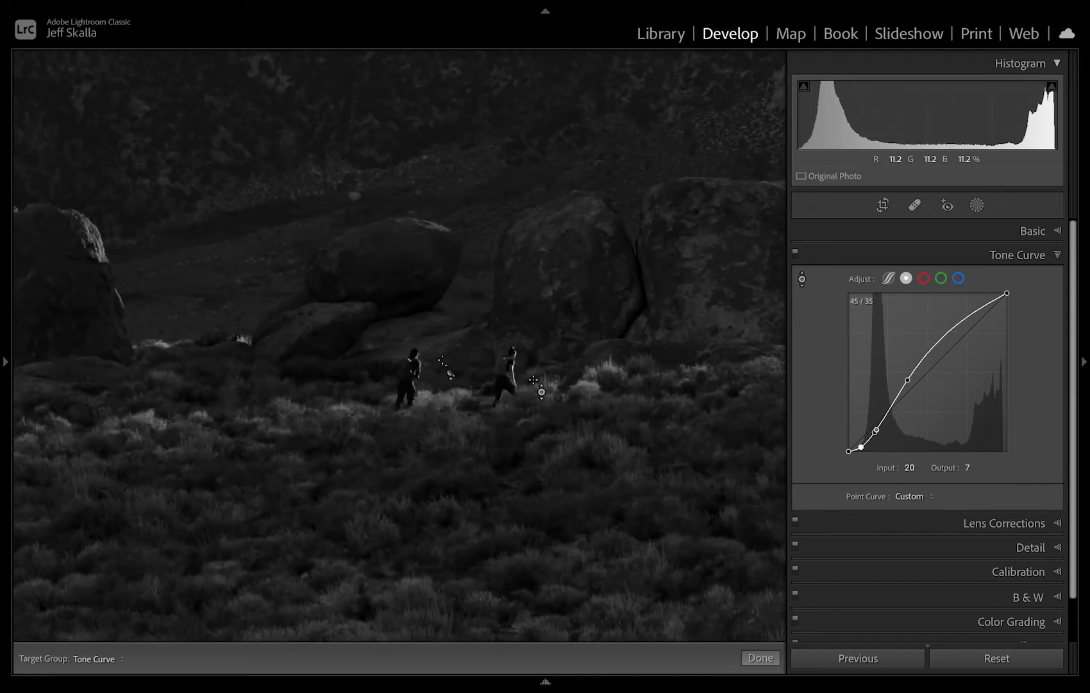
Undo a trial brightening of the sunlit brush and raise the tone curve point at input 95 to output 121.
drag(581, 382, 581, 359)
key(ctrl+z)
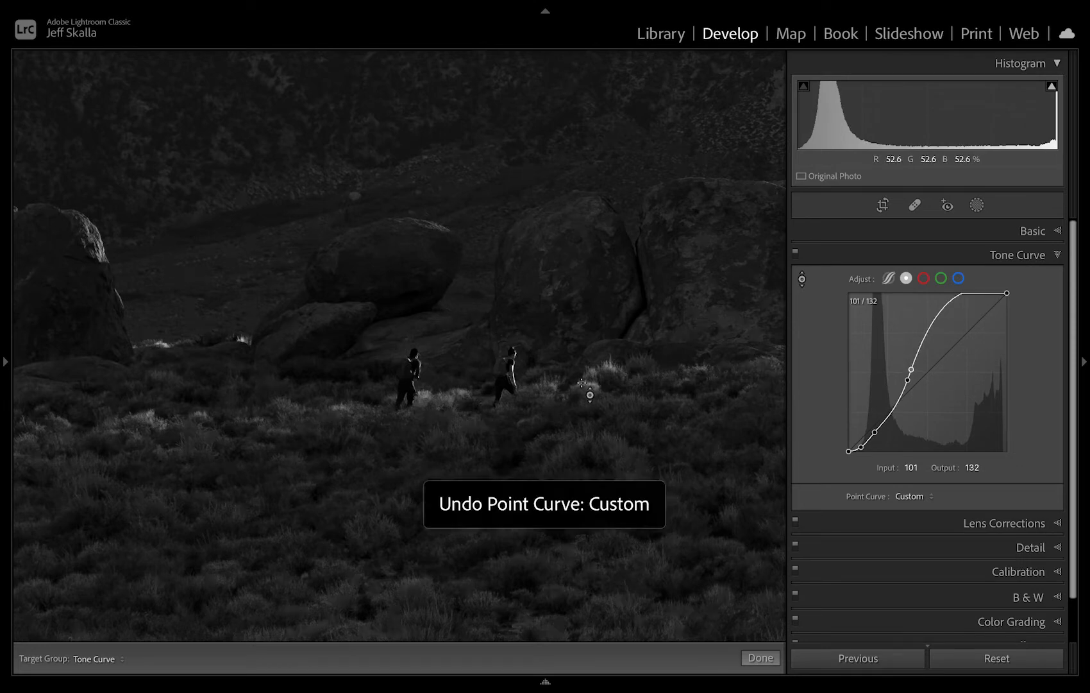
drag(908, 379, 908, 378)
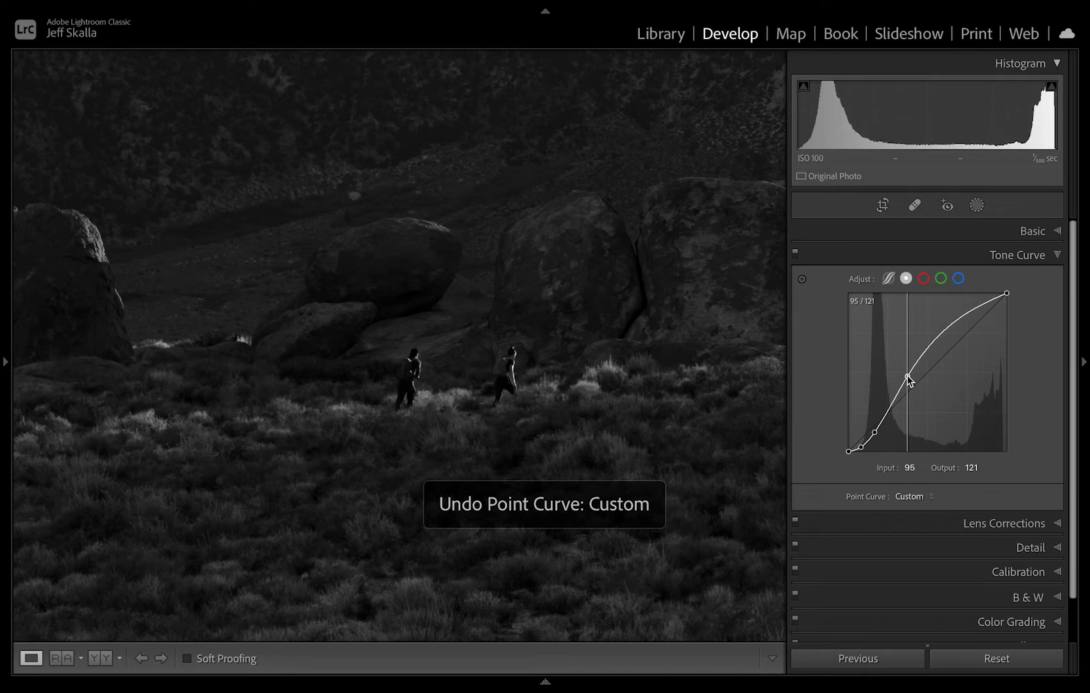
Lower the mountain peak's highlights to input 183, output 205, and add a bright curve point at input 244, output 249.
click(655, 388)
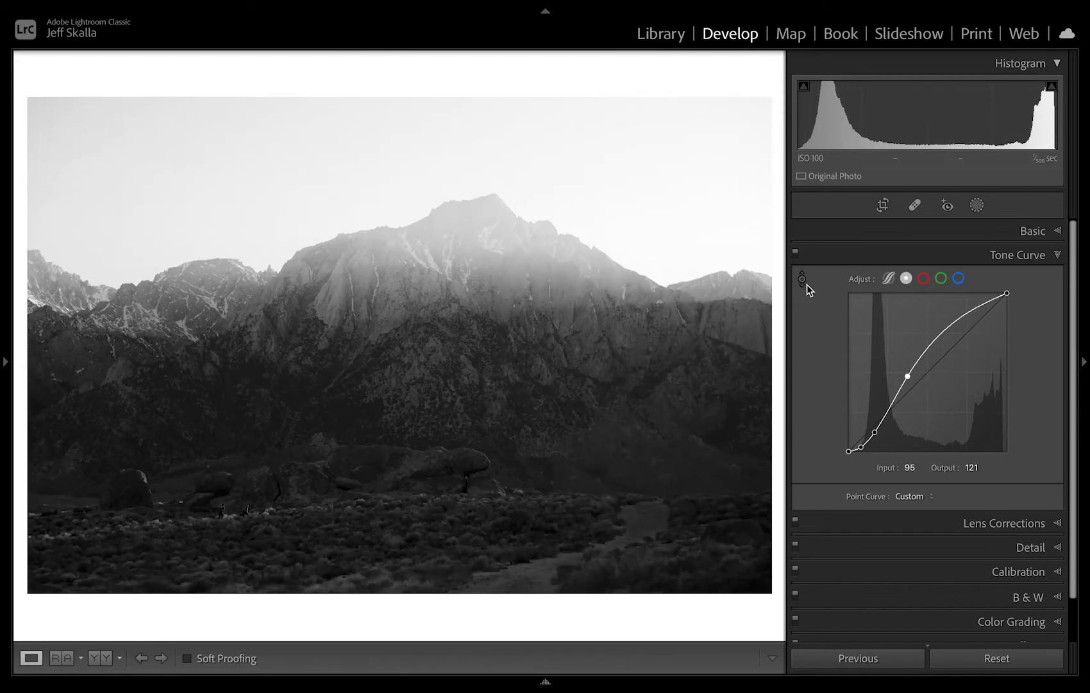
click(803, 281)
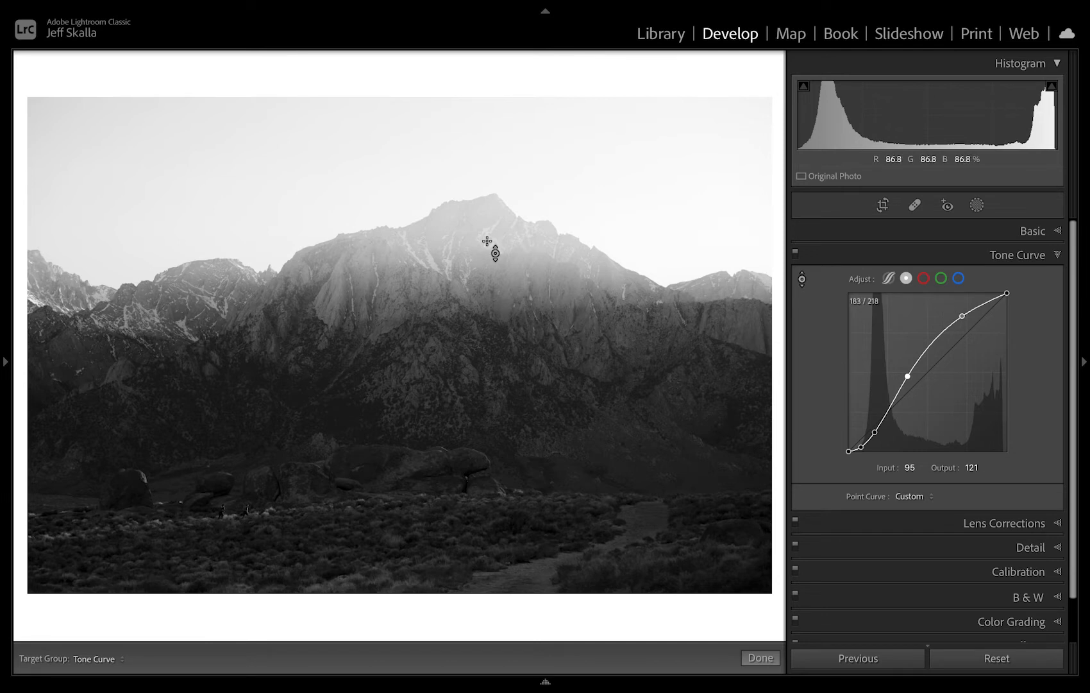
drag(491, 221, 491, 233)
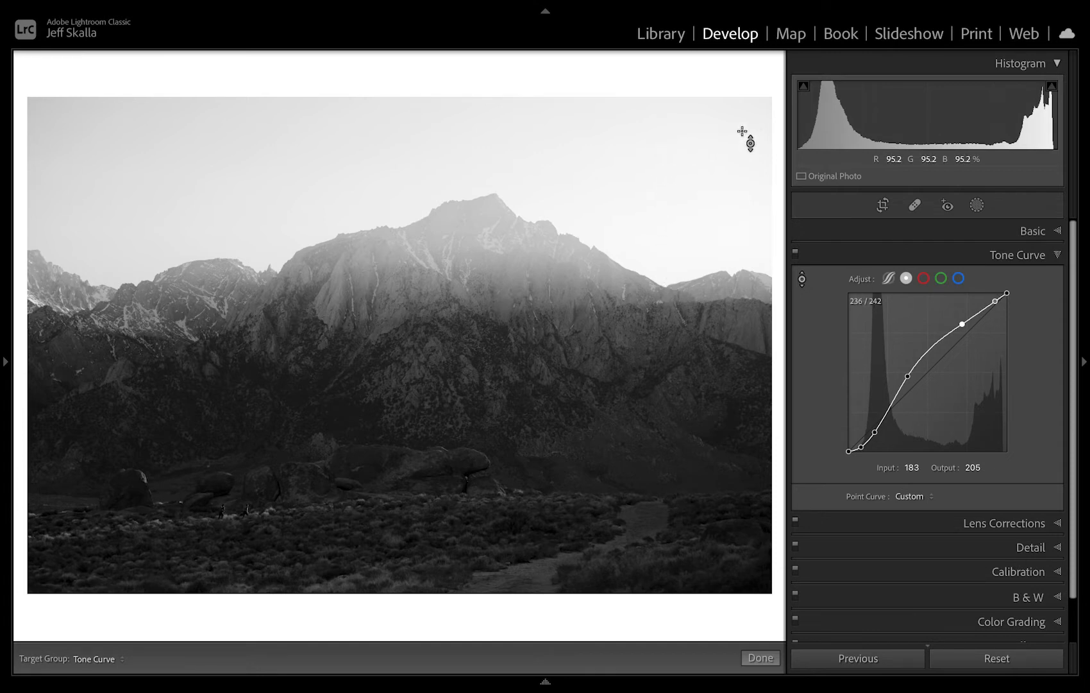
drag(671, 284, 671, 285)
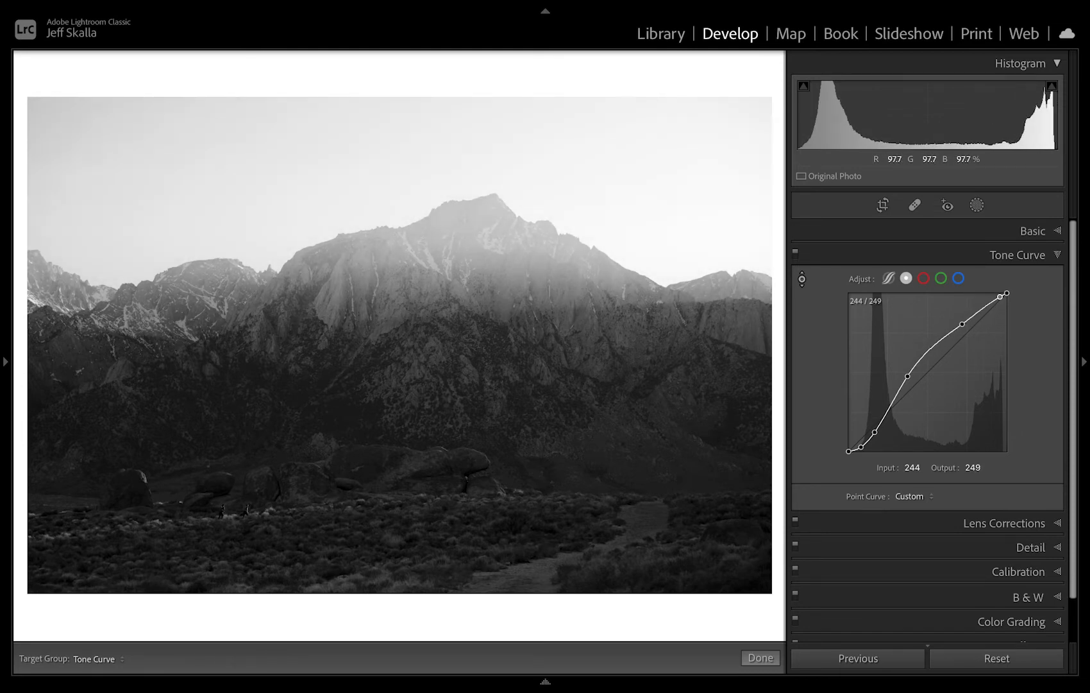
Switch the photo back to the Color treatment and compare the edit with the original.
click(1032, 232)
click(976, 255)
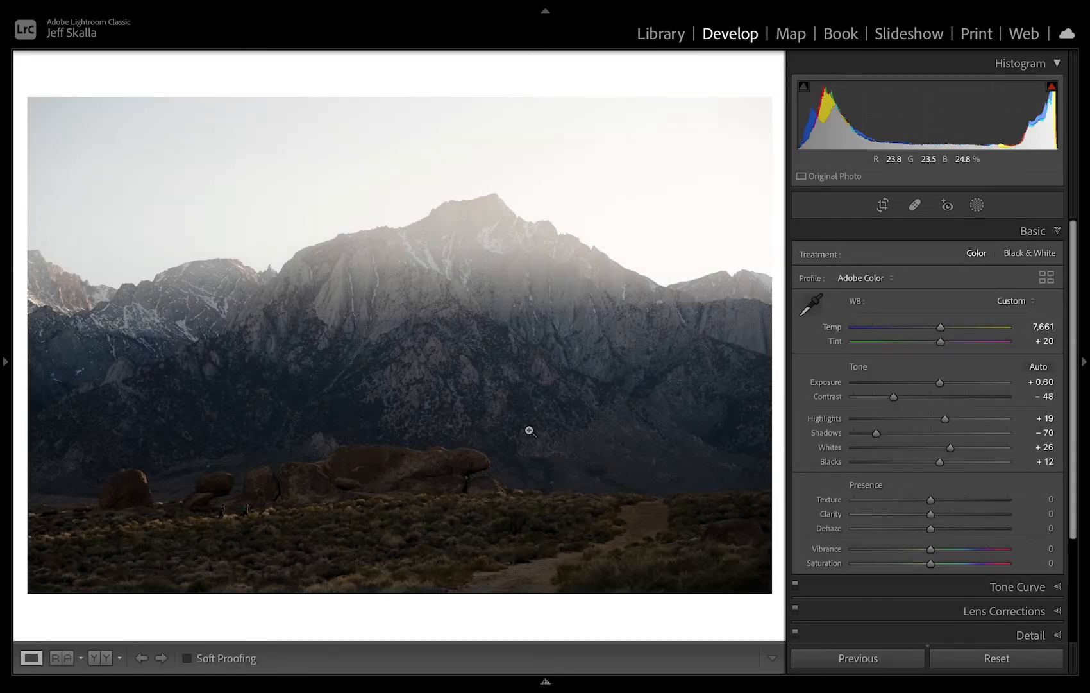
key(backslash)
key(backslash)
key(backslash)
key(backslash)
click(401, 465)
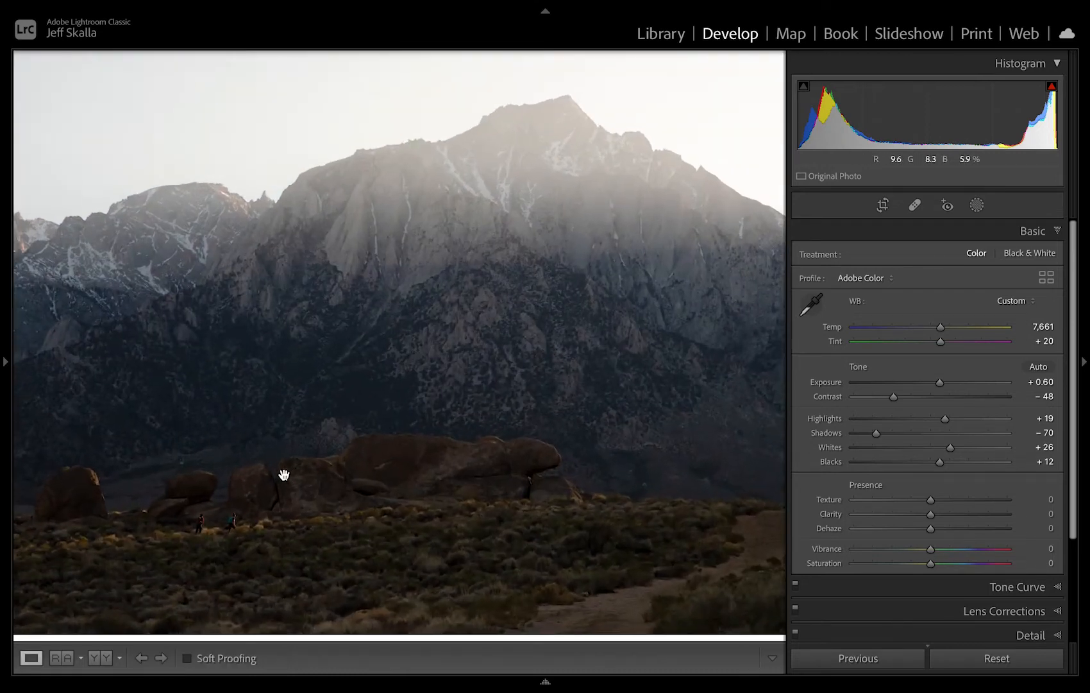
Try enabling the lens profile corrections for the photo.
click(940, 611)
click(643, 456)
click(905, 302)
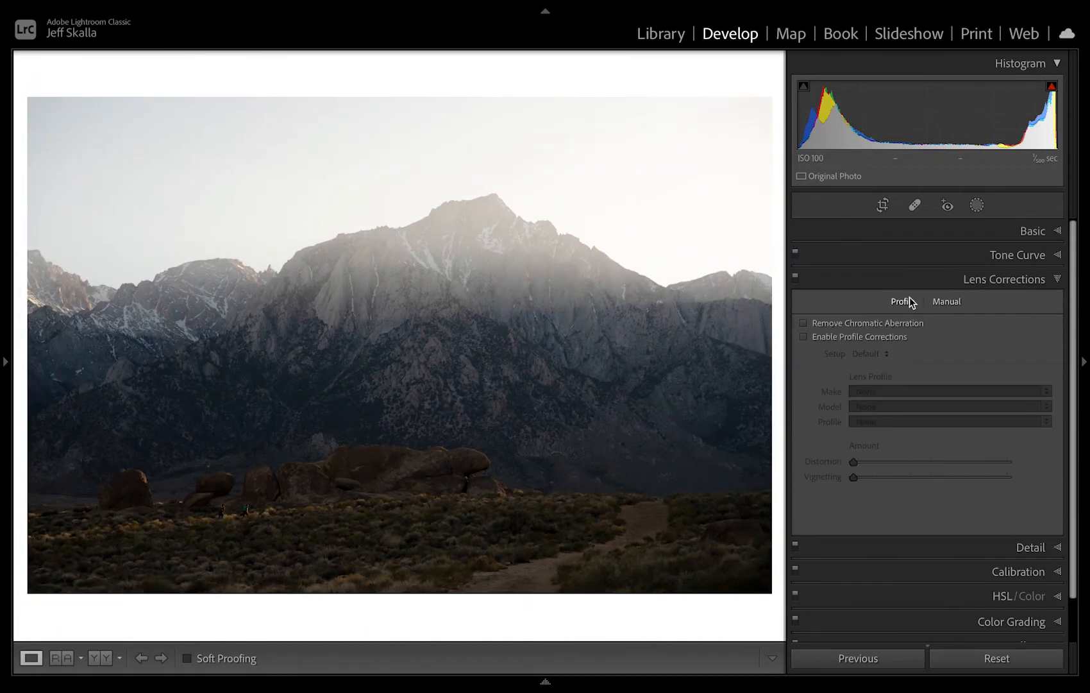
click(858, 337)
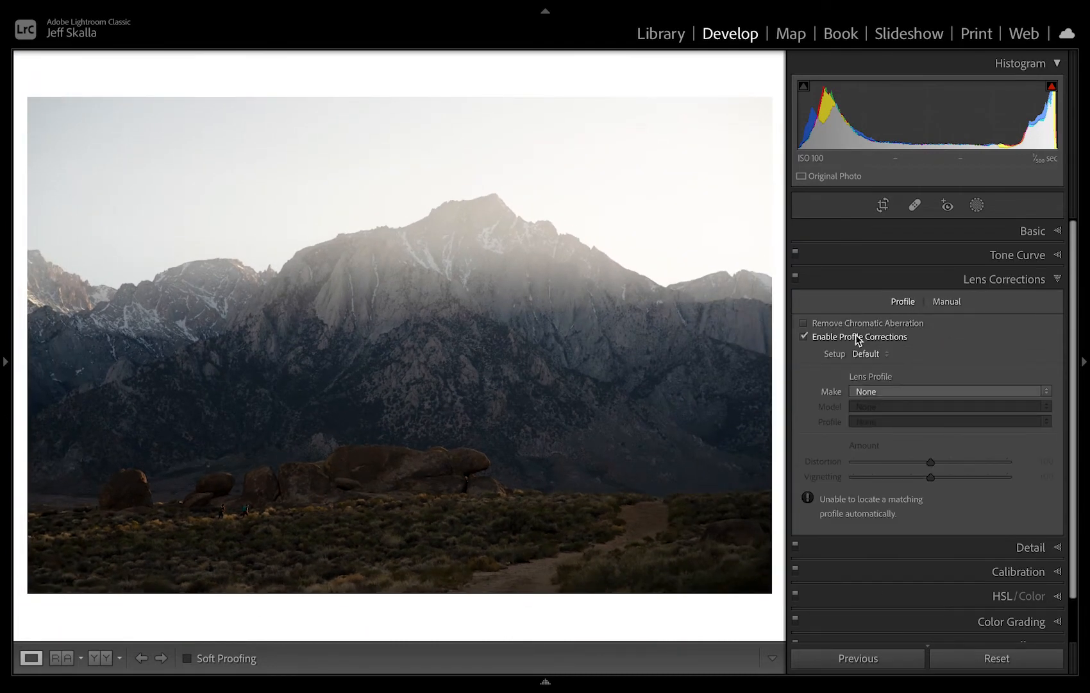
click(855, 334)
Magnify the two hikers and set sharpening Masking to 79 and Luminance noise reduction to 5.
click(943, 545)
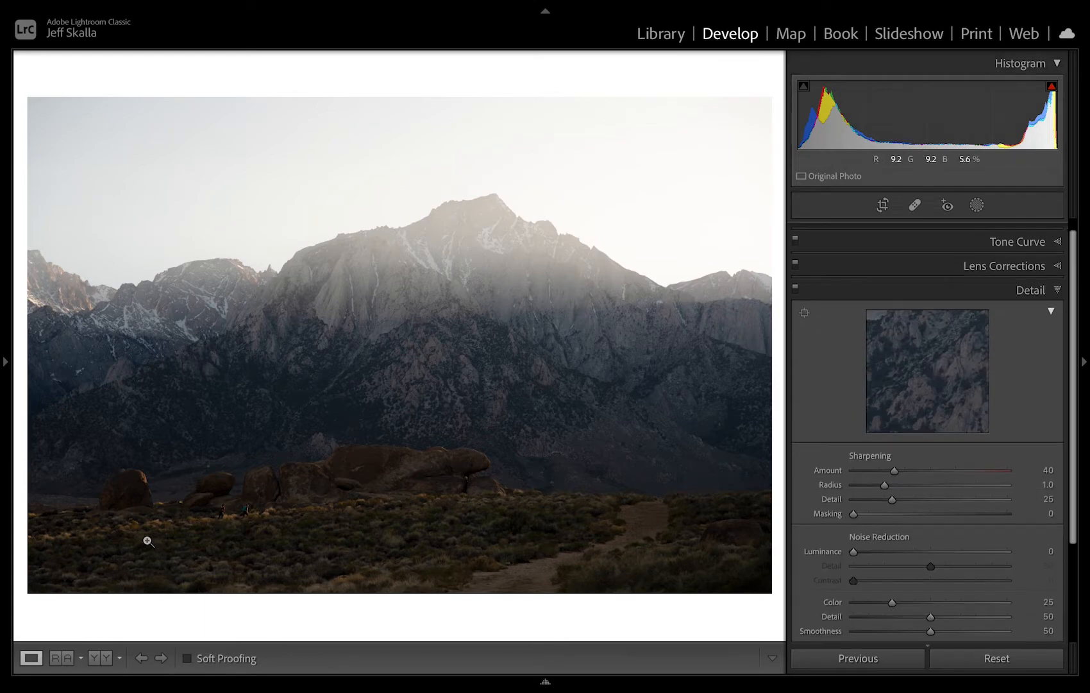
click(248, 511)
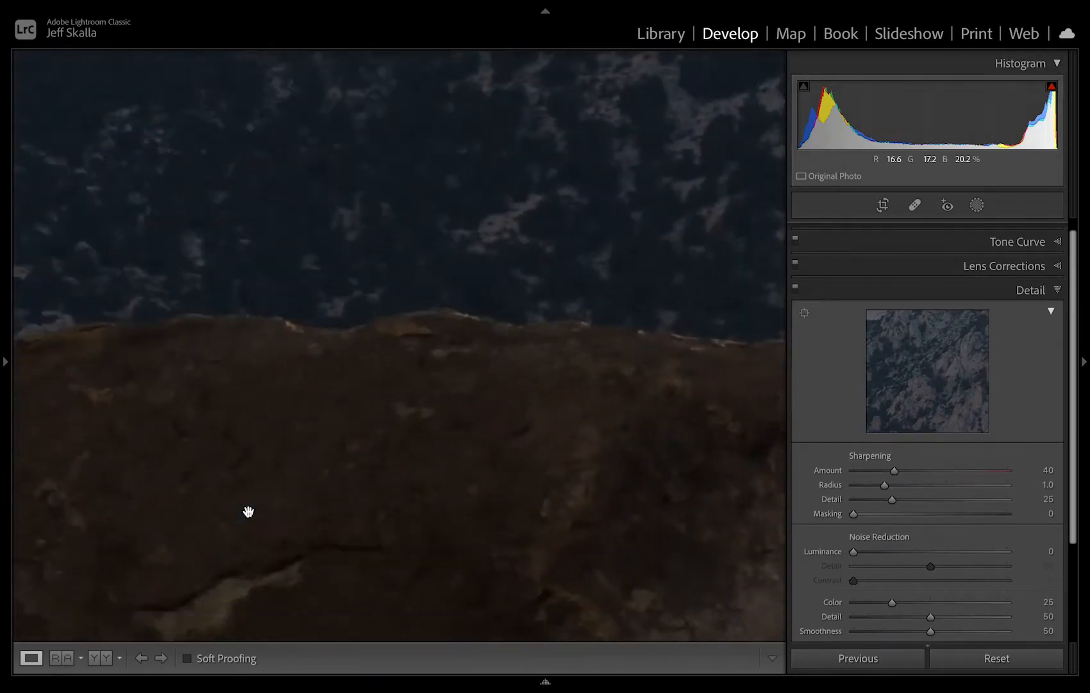
scroll(249, 511, left, 5)
scroll(248, 511, down, 12)
scroll(249, 511, up, 6)
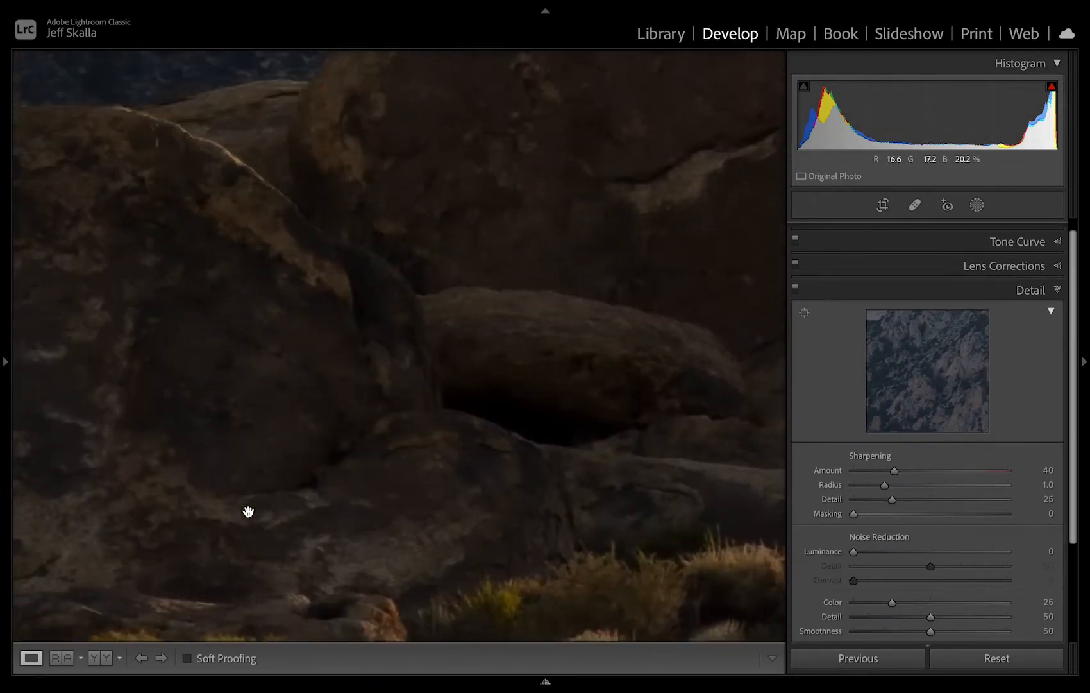
scroll(248, 511, up, 2)
scroll(248, 511, down, 10)
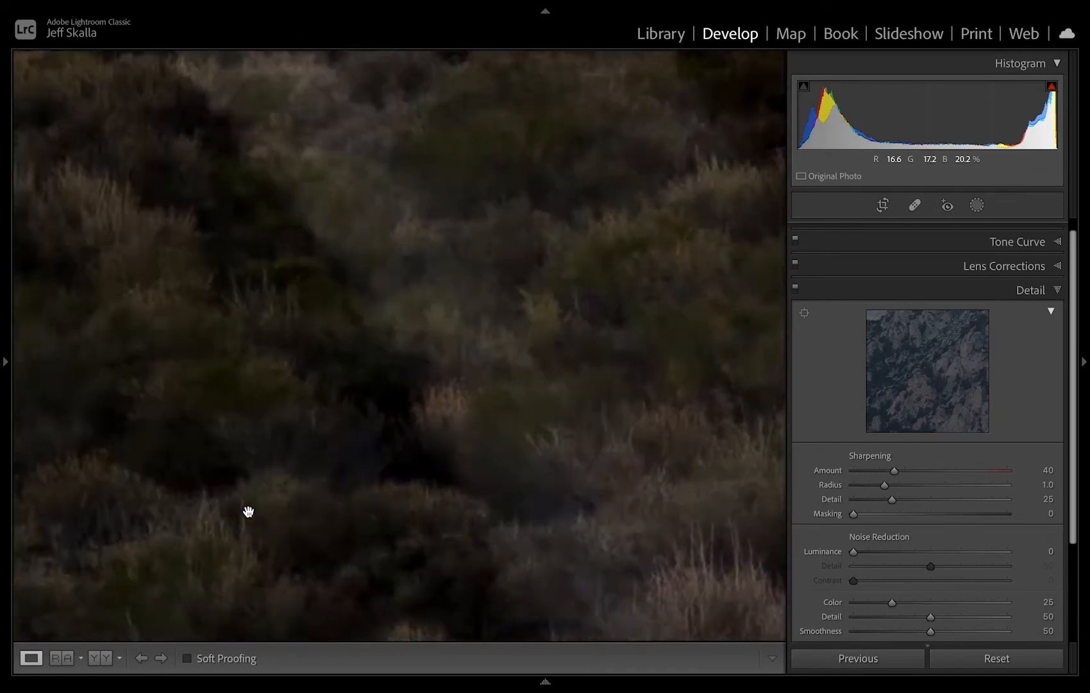
scroll(248, 511, up, 10)
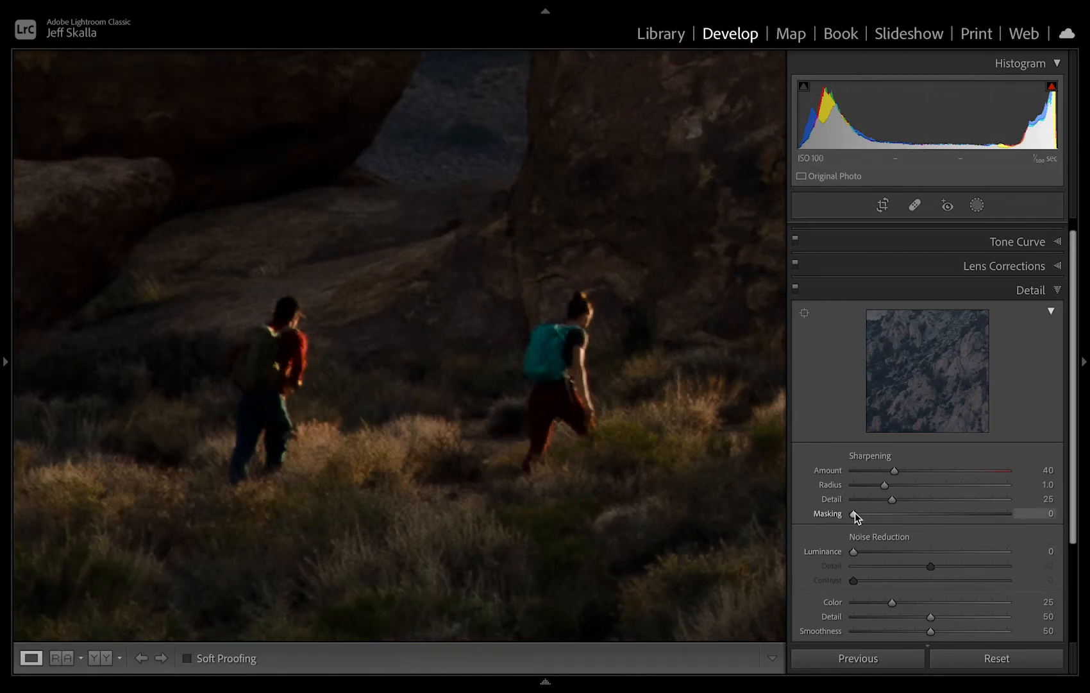
drag(855, 513, 975, 519)
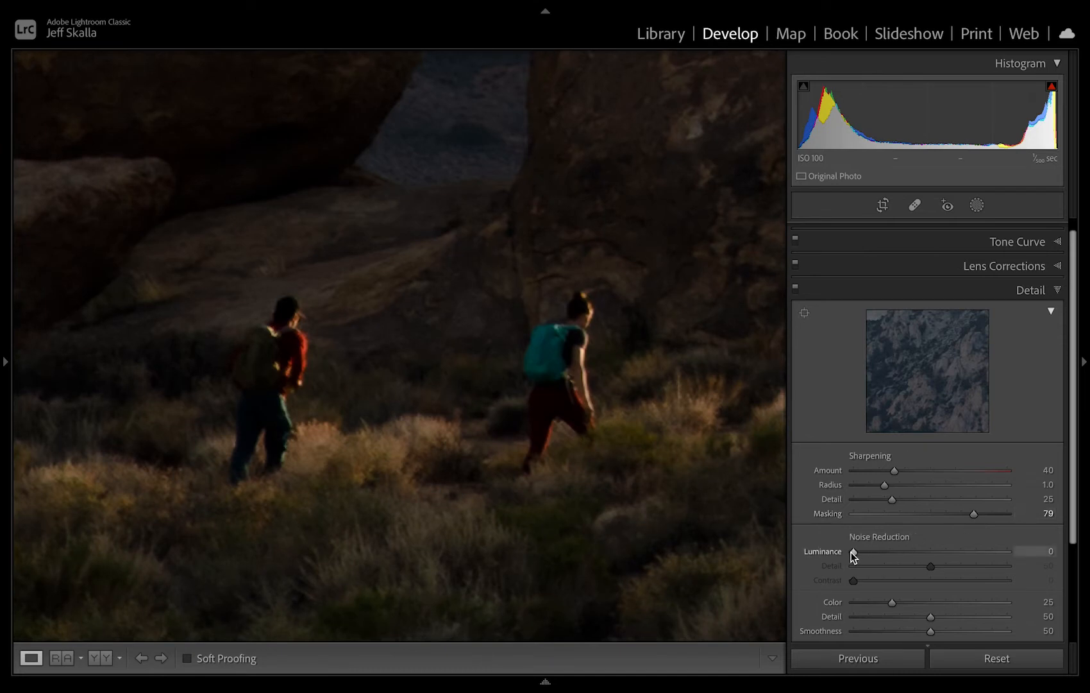
drag(853, 551, 859, 553)
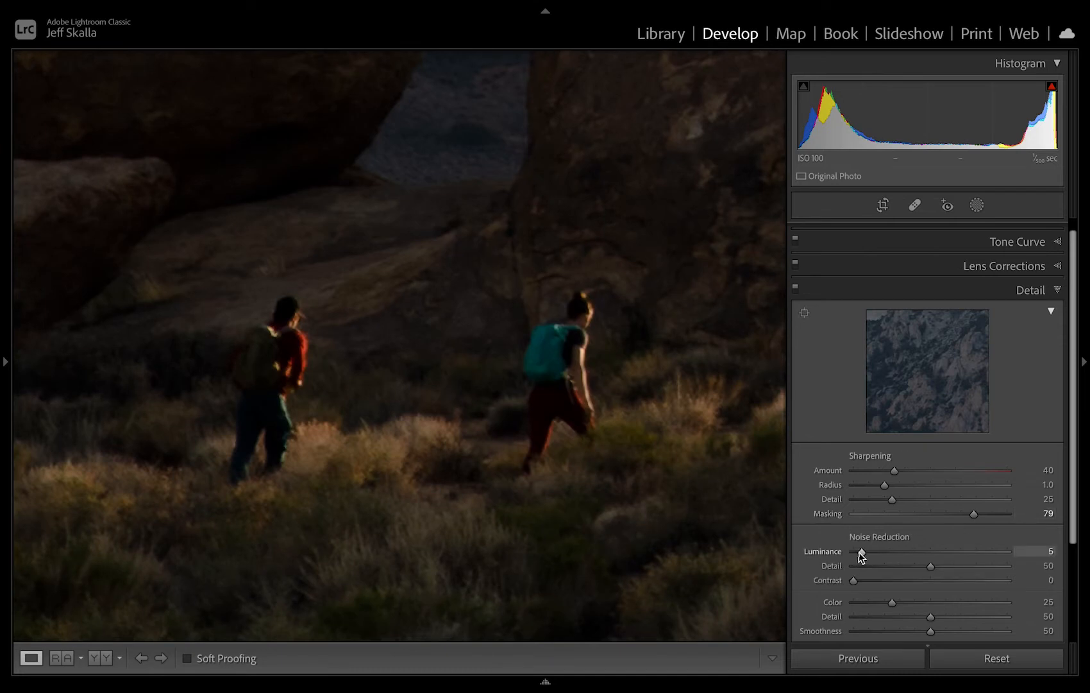
Set sharpening Amount to 74, Radius to 1.2 and Detail to 22, checking the hikers at different magnifications.
drag(885, 485, 1004, 486)
click(930, 470)
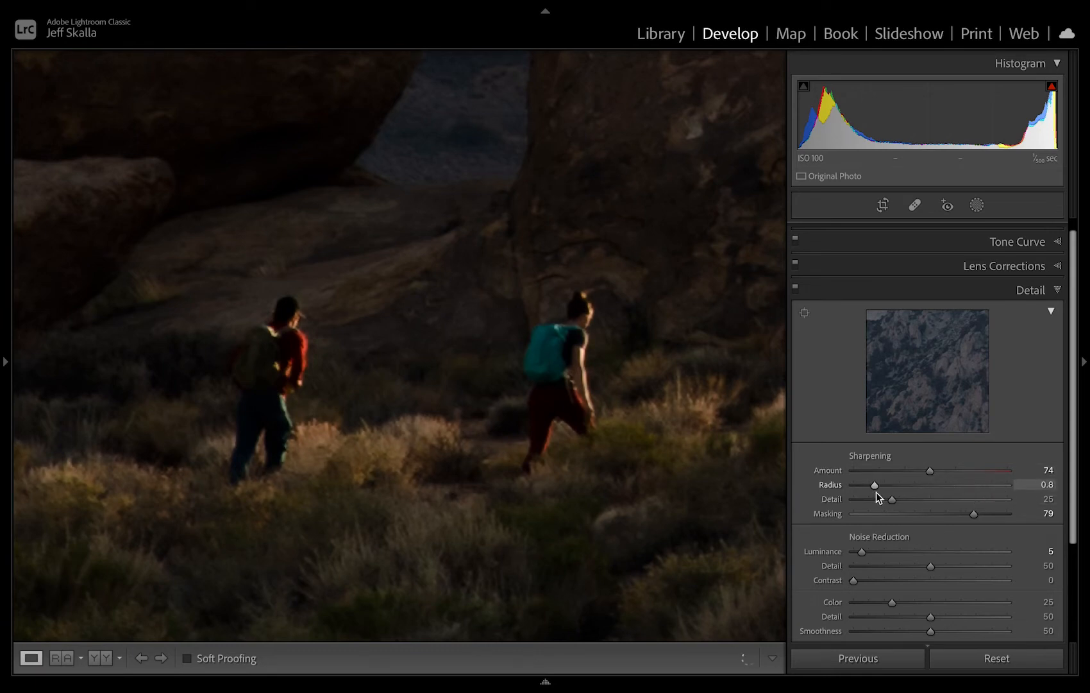
drag(972, 499, 920, 504)
drag(847, 504, 899, 500)
click(729, 475)
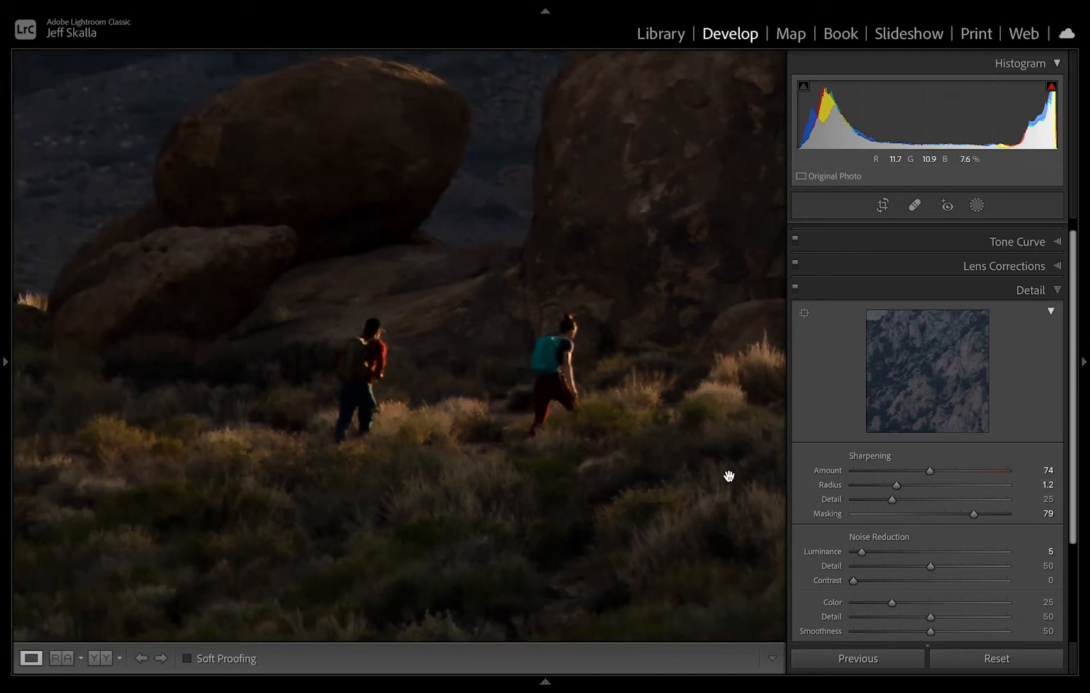
click(728, 475)
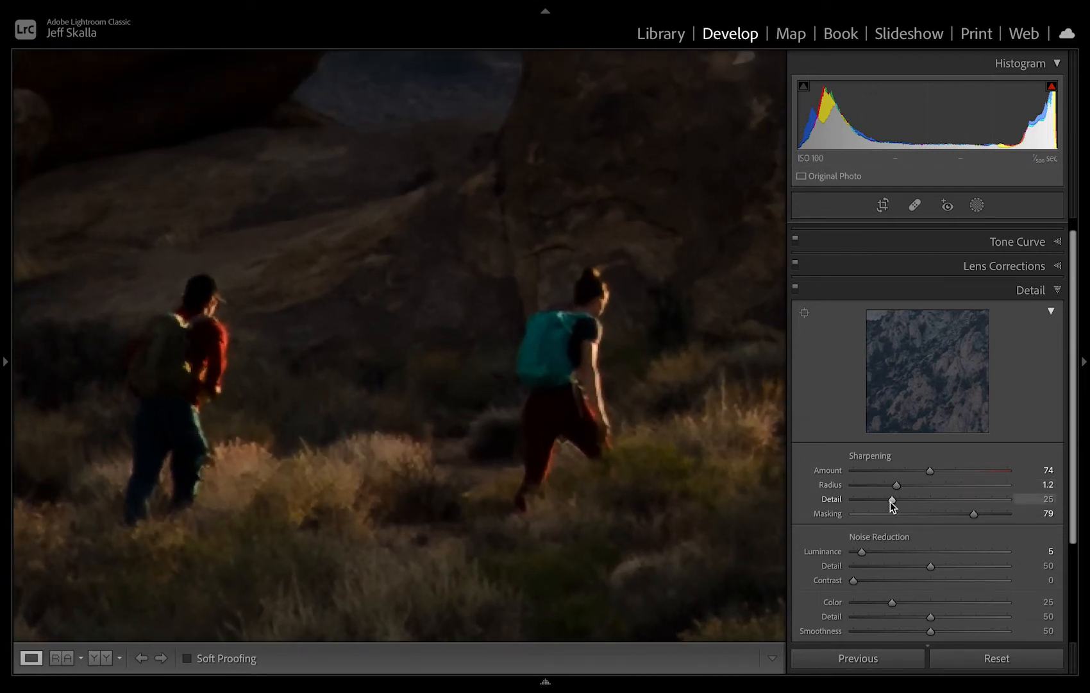
mouse_move(892, 500)
mouse_down()
mouse_move(926, 500)
mouse_move(854, 499)
mouse_move(970, 496)
mouse_move(870, 502)
mouse_move(887, 504)
mouse_up()
click(469, 399)
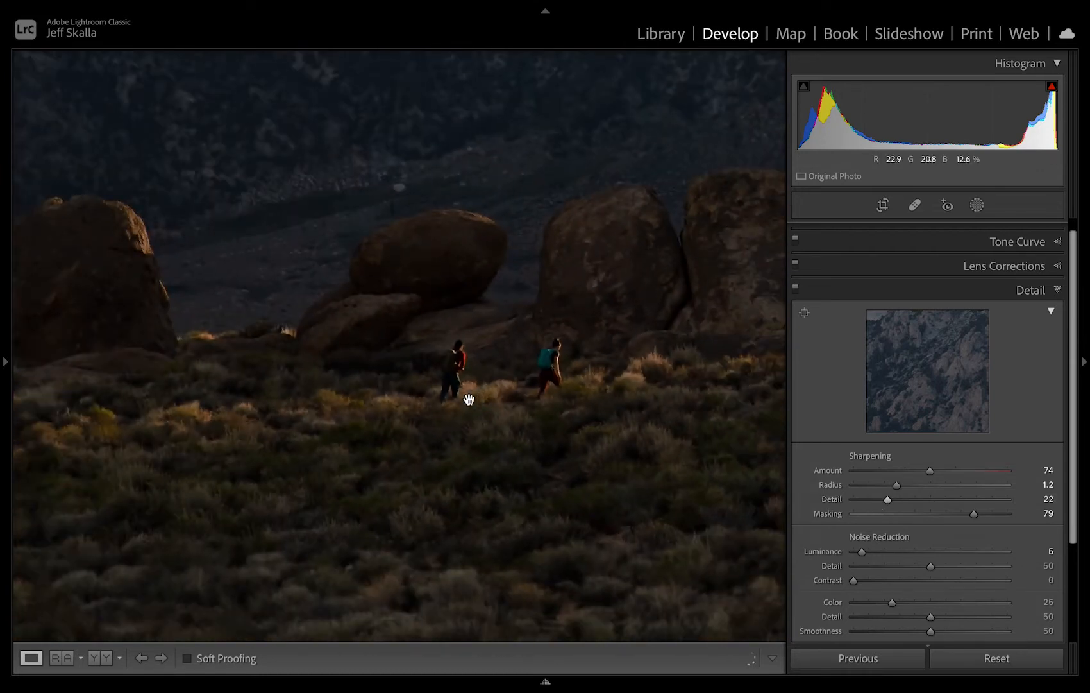
click(469, 400)
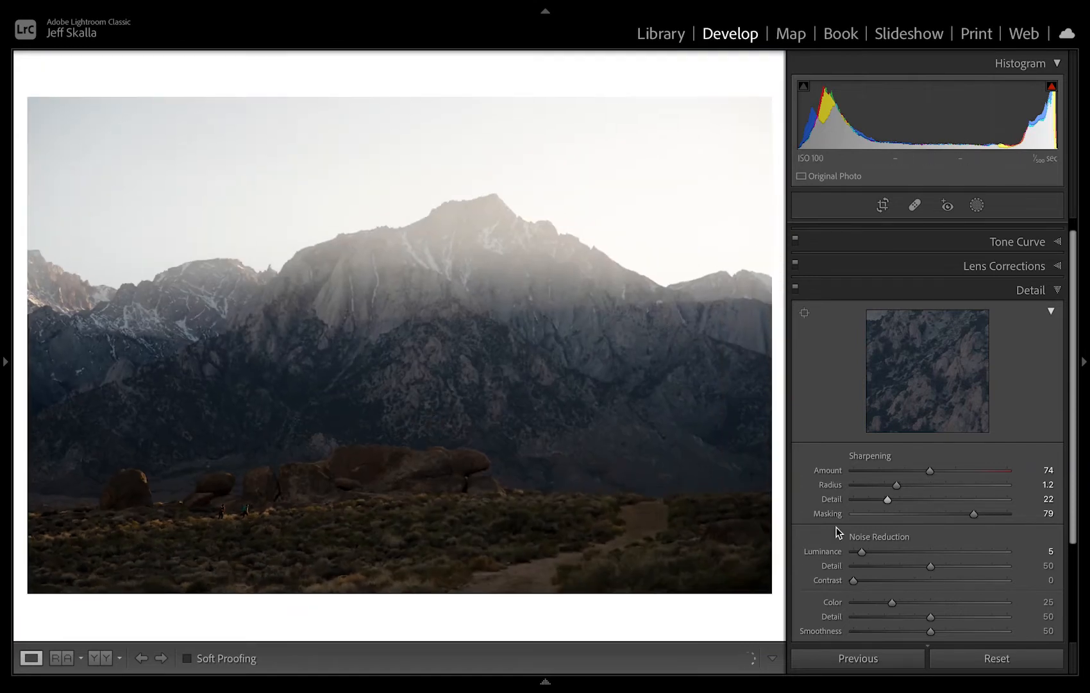
Set the calibration Shadows Tint to -14 and change the background color around the photo to Black.
scroll(837, 532, down, 4)
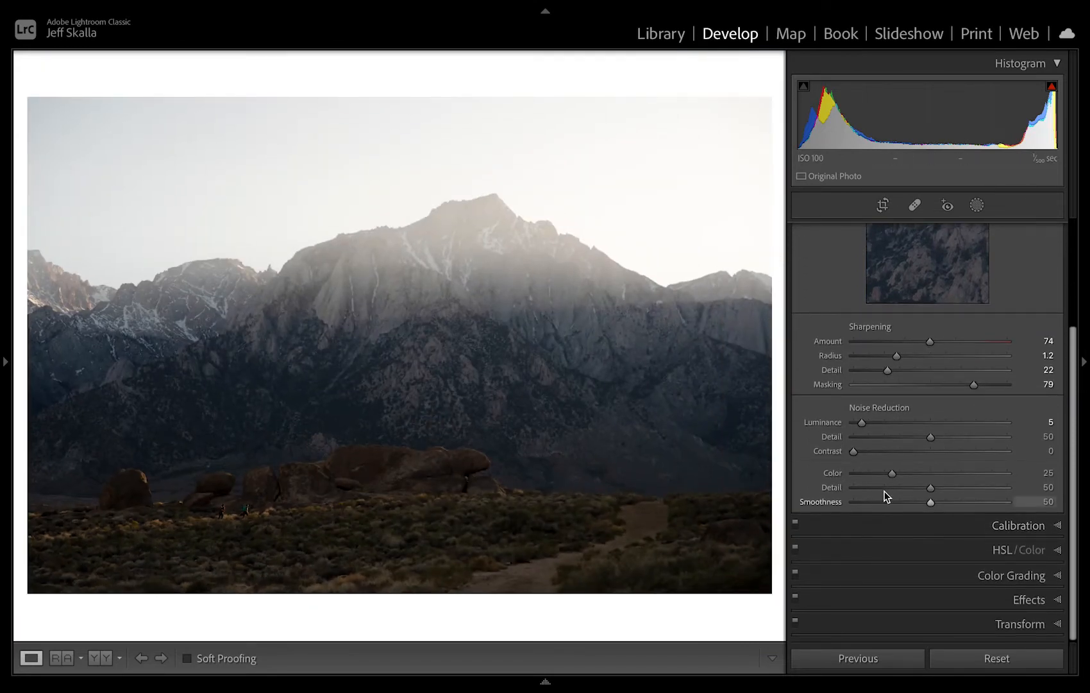
click(898, 529)
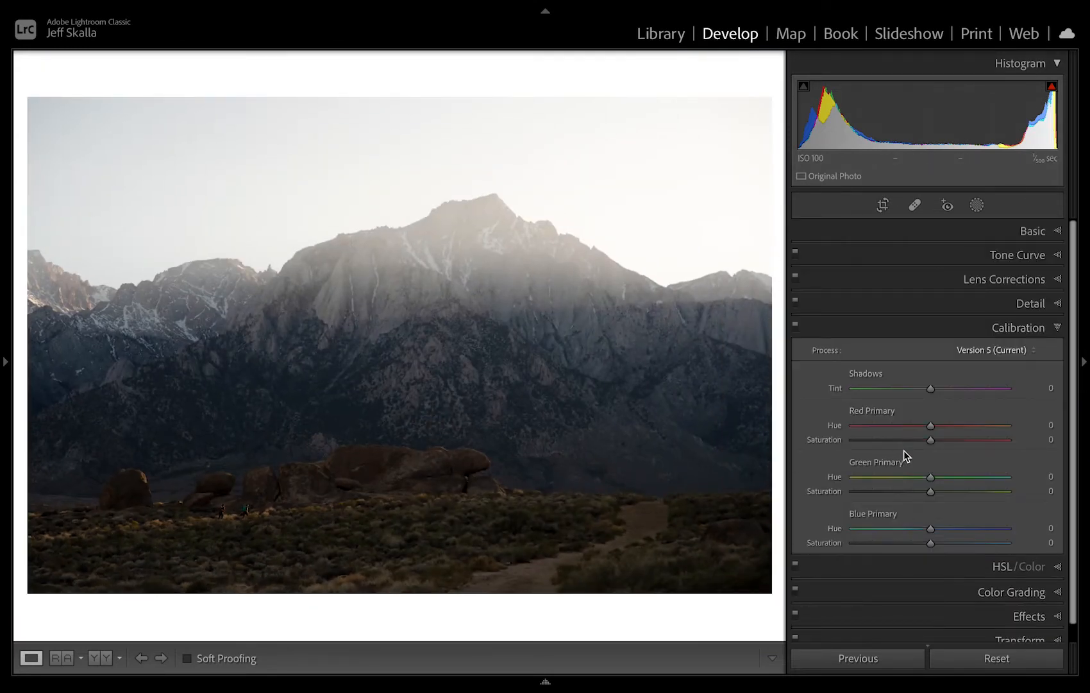
drag(932, 388, 922, 387)
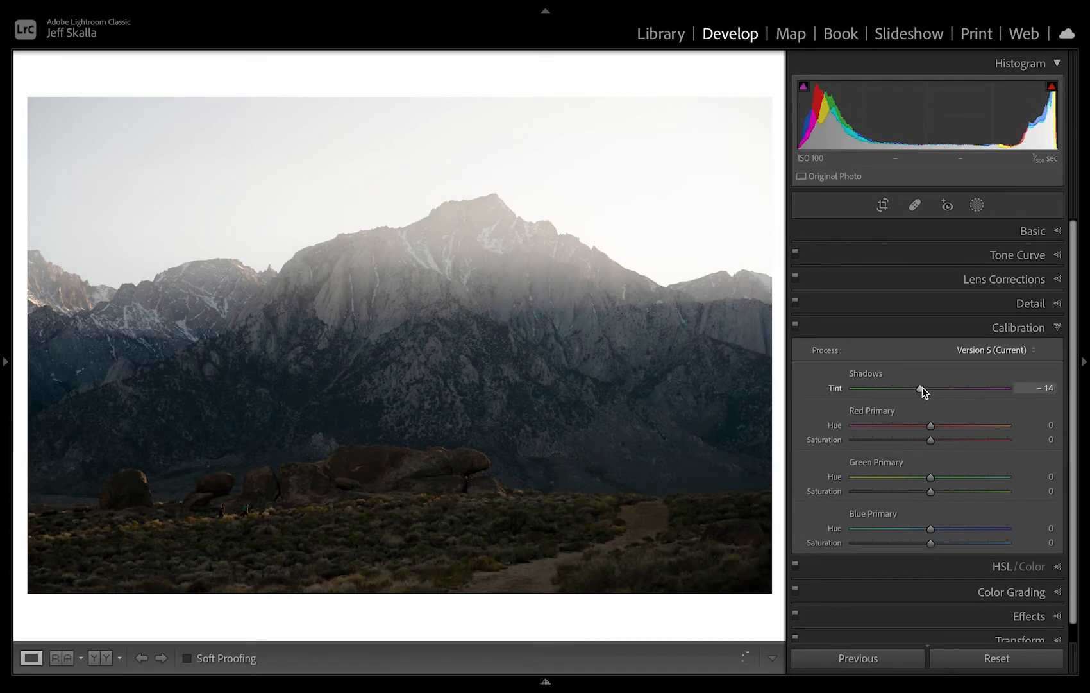
right_click(706, 613)
click(743, 669)
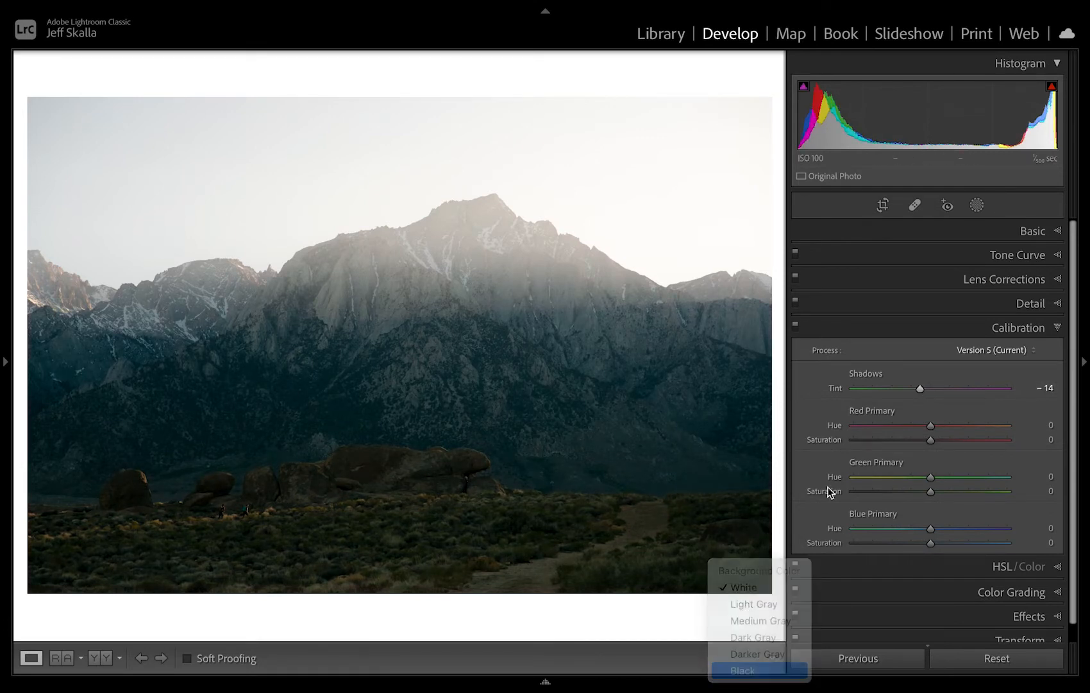
Reset the trial Shadows Tint in the calibration settings and set it to -4.
mouse_move(920, 387)
mouse_down()
mouse_move(943, 387)
mouse_move(915, 389)
mouse_move(927, 395)
mouse_up()
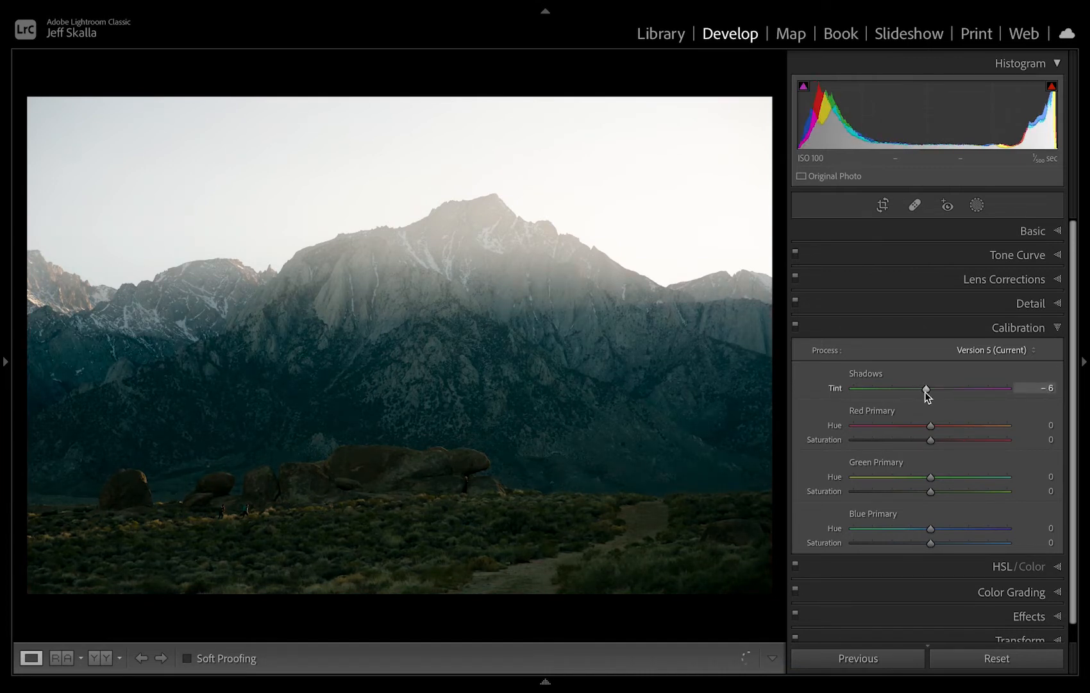
double_click(925, 392)
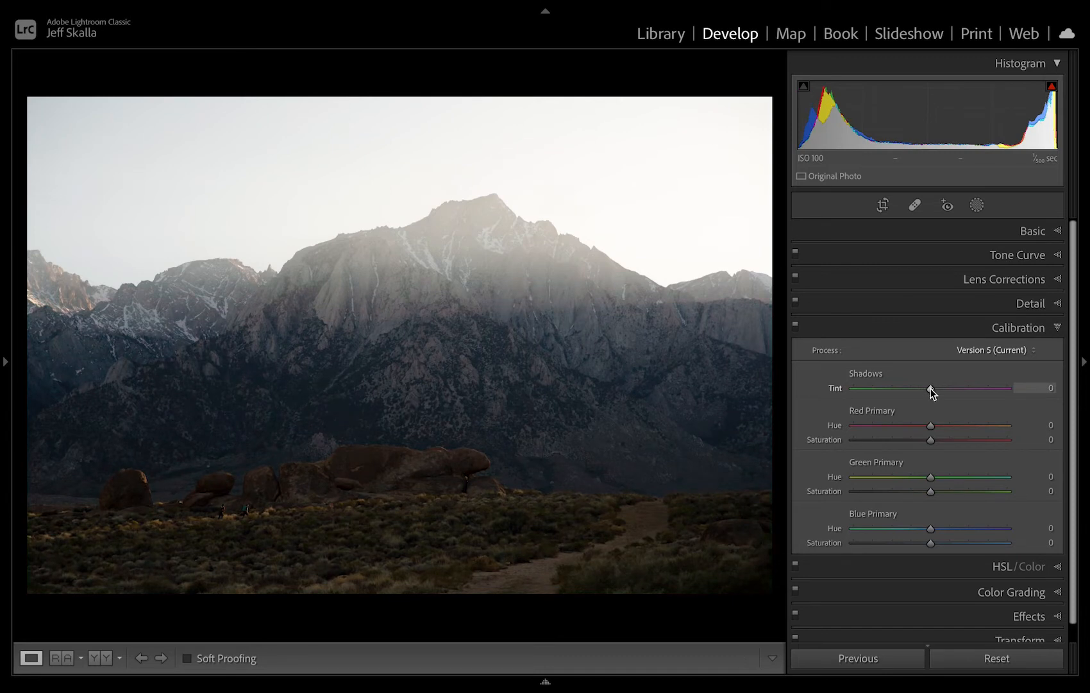
drag(931, 390, 929, 390)
Set the Blue Primary Hue to -10 and Green Primary Hue to +8, and adjust the Red Primary slightly.
drag(930, 528, 909, 534)
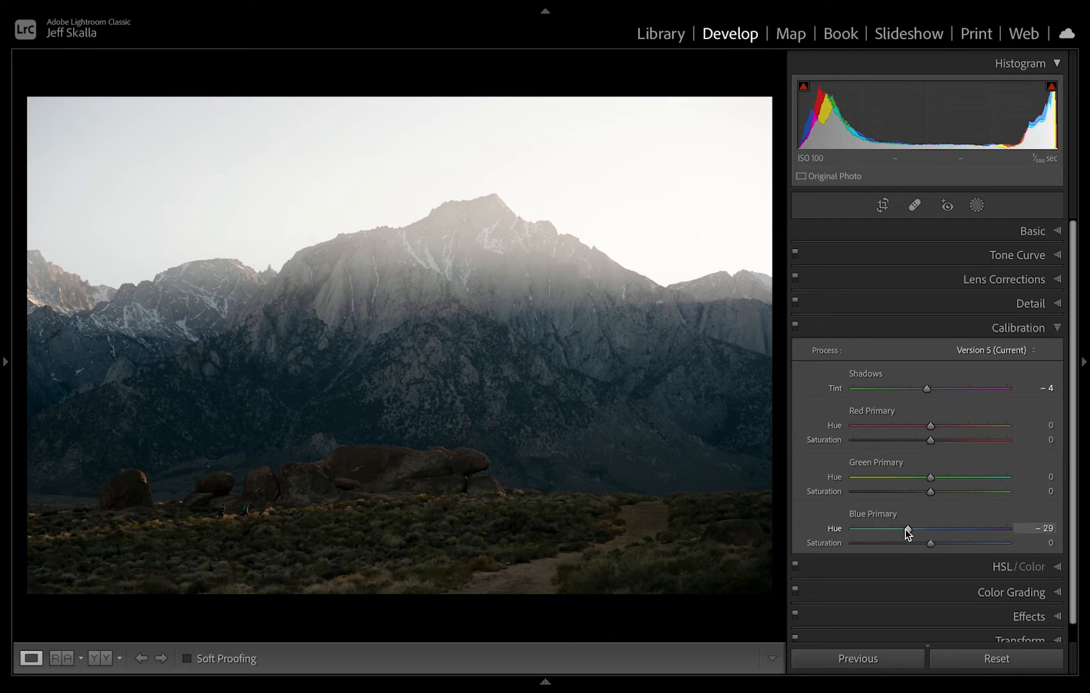
drag(988, 521, 921, 527)
mouse_move(933, 478)
mouse_down()
mouse_move(976, 481)
mouse_move(886, 482)
mouse_move(934, 484)
mouse_up()
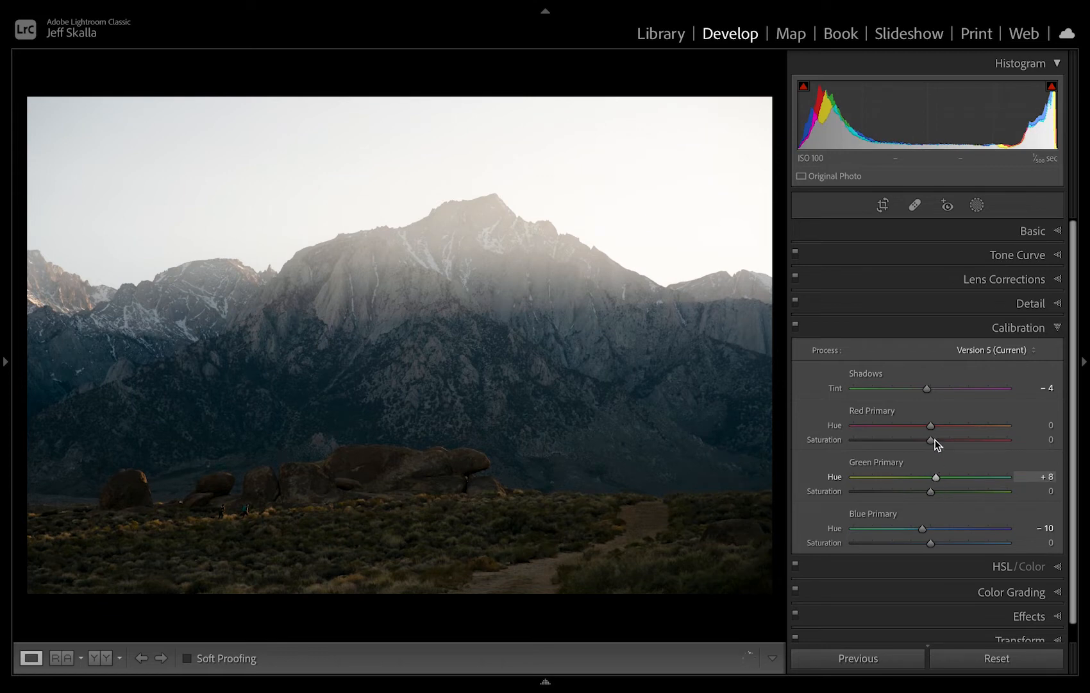
mouse_move(932, 426)
mouse_down()
mouse_move(891, 438)
mouse_move(986, 438)
mouse_move(935, 437)
mouse_up()
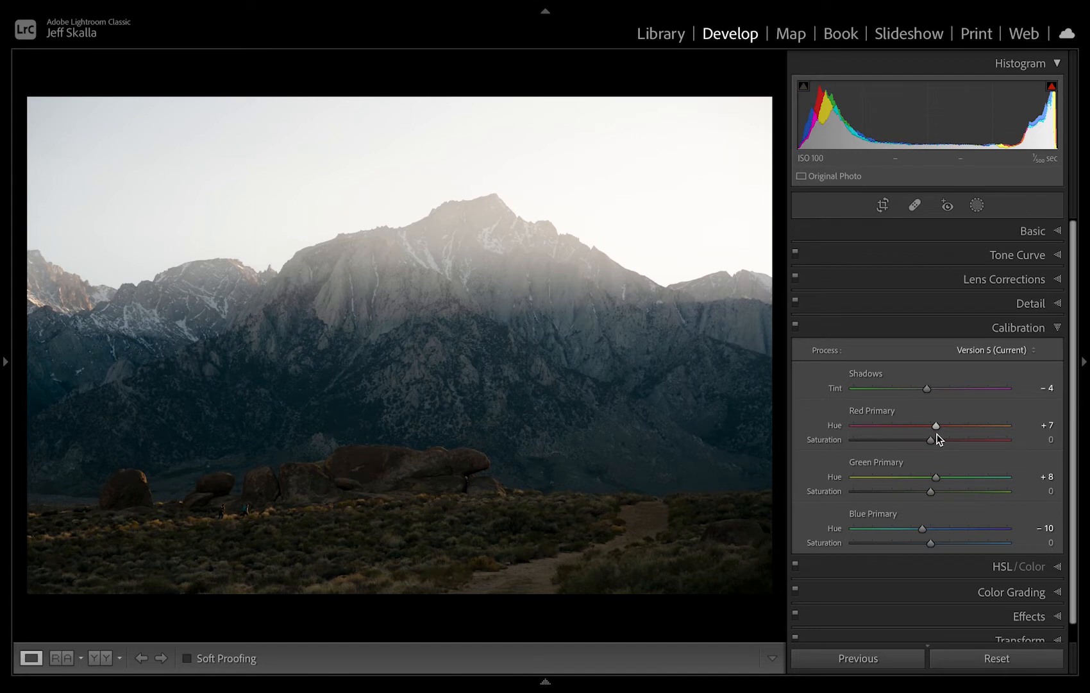
Set the HSL Luminance to +4 for Orange, +18 for Yellow, -4 for Green, -22 for Aqua and -34 for Blue.
click(936, 568)
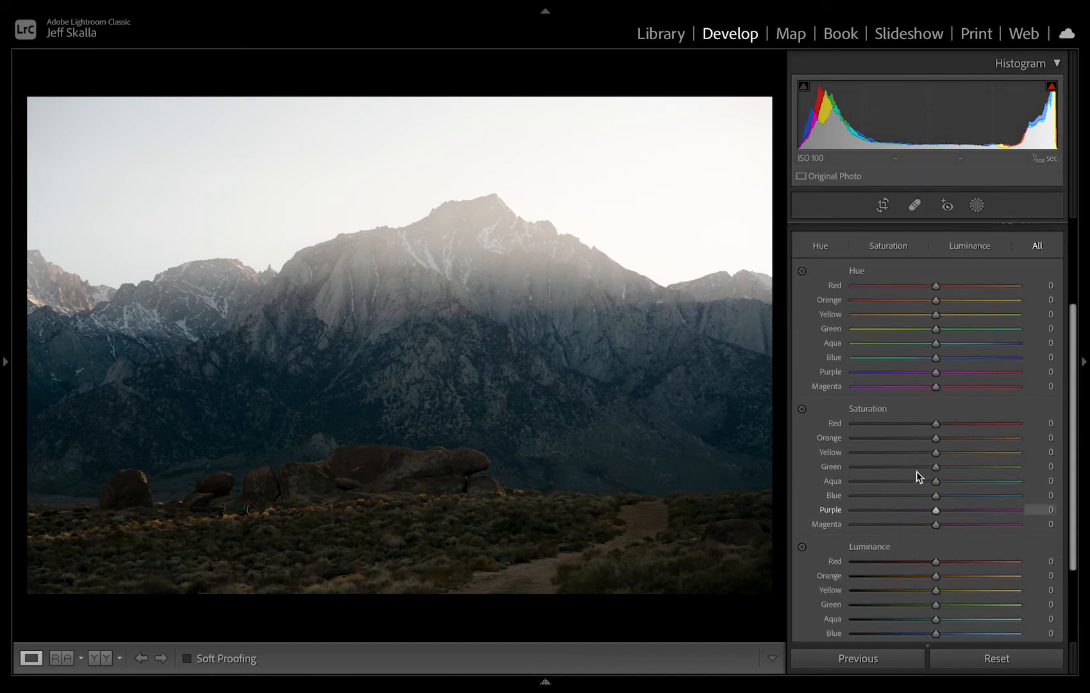
scroll(934, 553, down, 2)
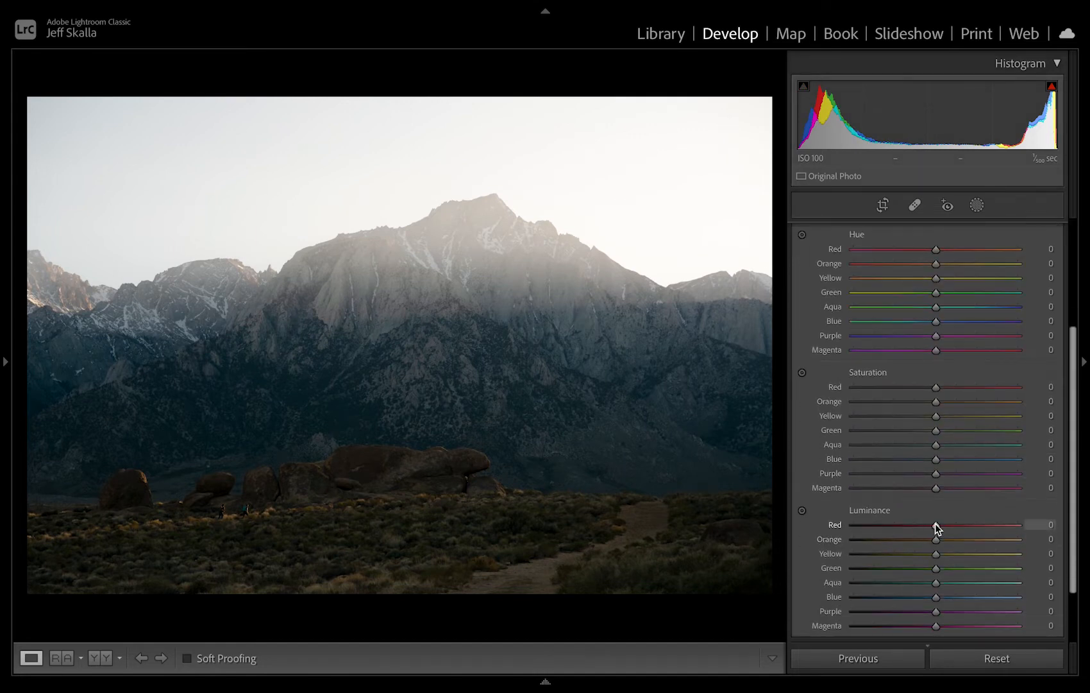
drag(868, 528, 997, 568)
mouse_move(901, 582)
mouse_down()
mouse_move(876, 585)
mouse_move(1052, 580)
mouse_move(841, 595)
mouse_move(1011, 585)
mouse_move(866, 596)
mouse_move(979, 599)
mouse_move(993, 596)
mouse_move(847, 604)
mouse_move(911, 597)
mouse_up()
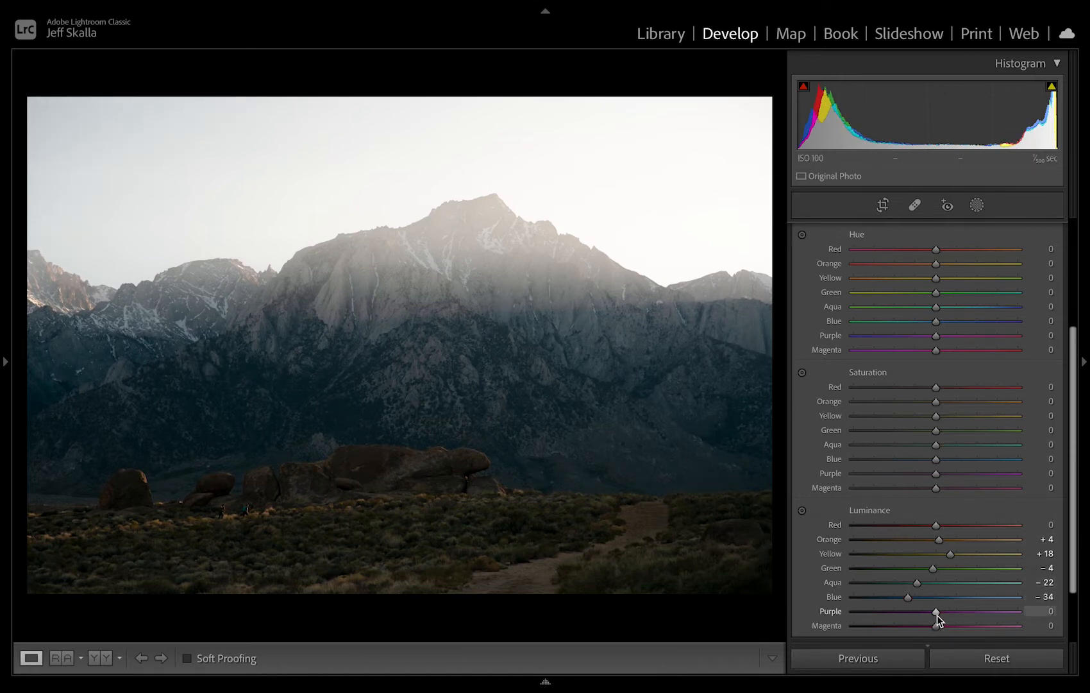
Try Purple and Magenta luminance adjustments and reset both to 0.
mouse_move(936, 612)
mouse_down()
mouse_move(822, 621)
mouse_move(1023, 600)
mouse_move(849, 617)
mouse_move(940, 621)
mouse_up()
drag(855, 630, 924, 639)
double_click(927, 627)
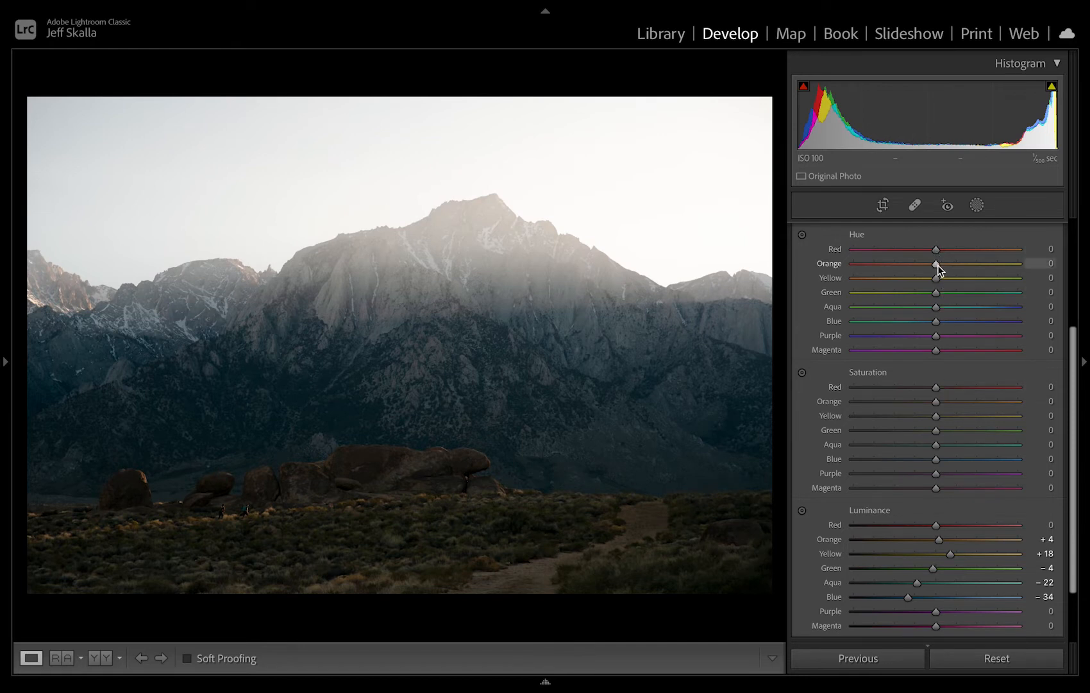
Set the Orange hue to -15 and the Yellow hue to +15, judging the colours on the magnified hikers and brush.
mouse_move(938, 268)
mouse_down()
mouse_move(855, 275)
mouse_move(941, 286)
mouse_up()
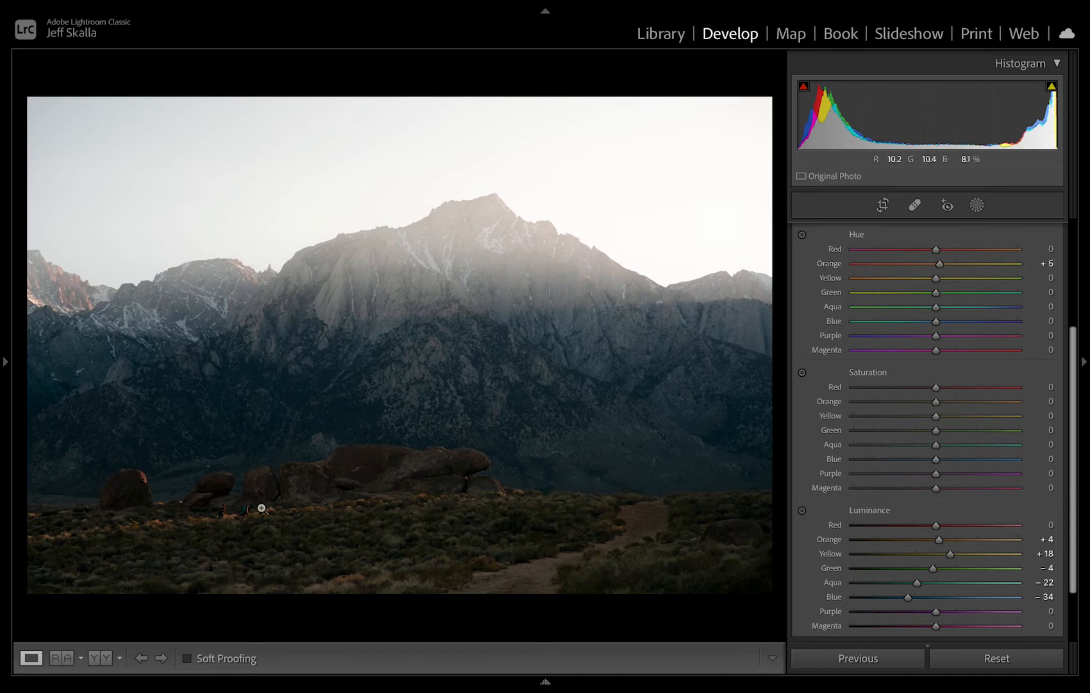
click(262, 508)
right_click(237, 511)
click(202, 536)
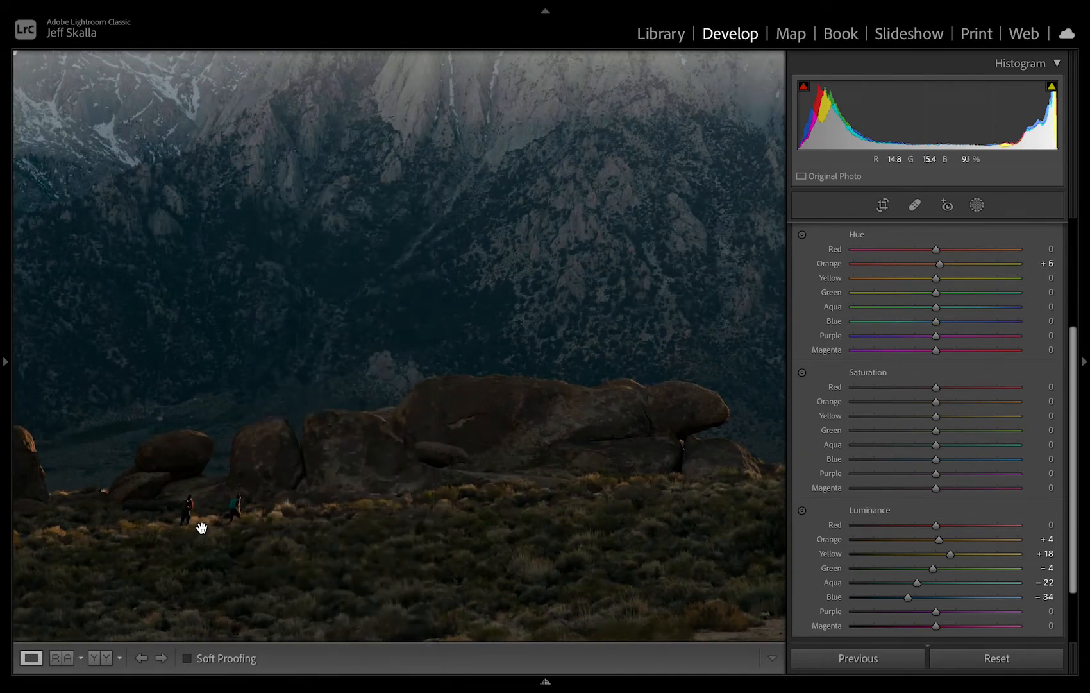
click(202, 527)
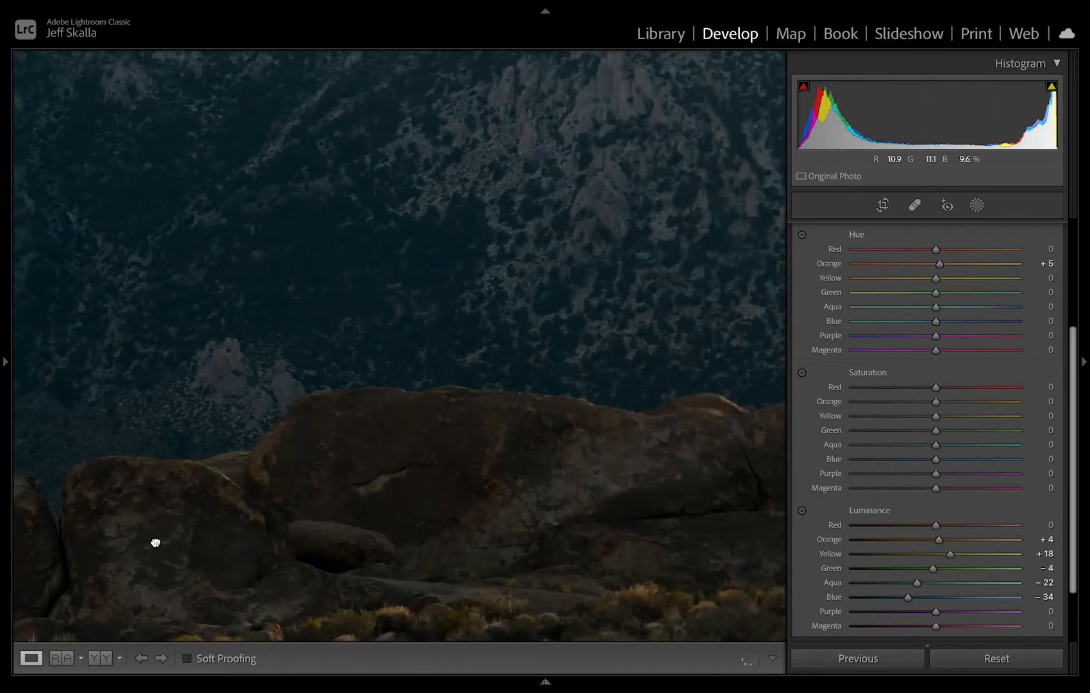
click(155, 543)
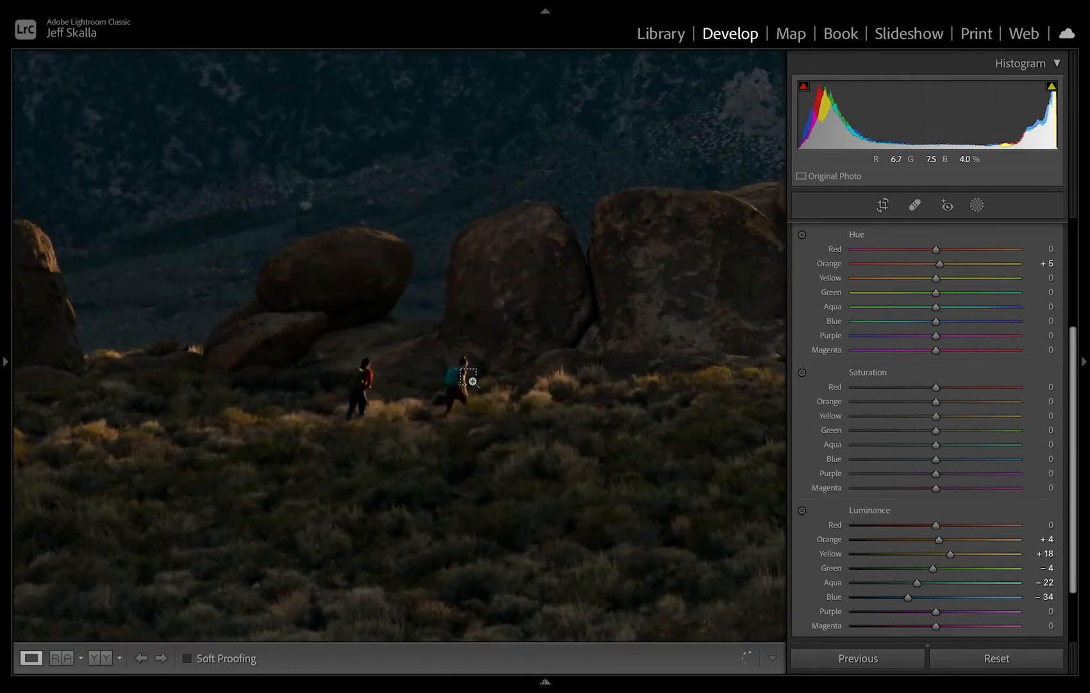
click(473, 381)
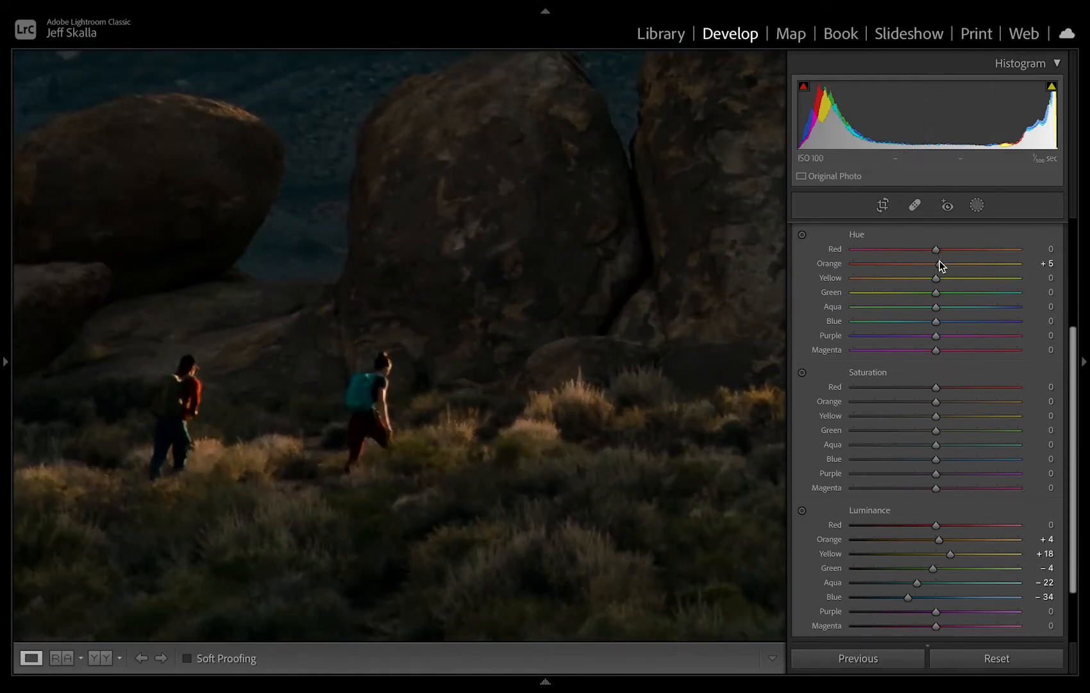
mouse_move(940, 263)
mouse_down()
mouse_move(903, 264)
mouse_move(948, 270)
mouse_move(924, 270)
mouse_move(931, 277)
mouse_up()
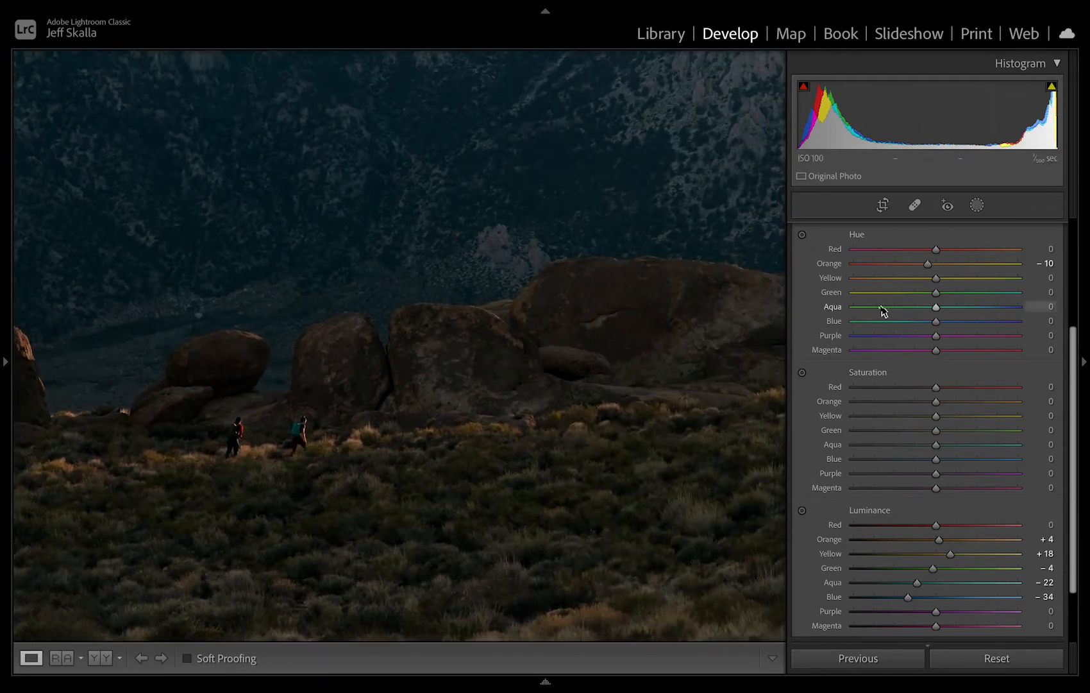
mouse_move(938, 279)
mouse_down()
mouse_move(873, 280)
mouse_move(969, 278)
mouse_move(982, 299)
mouse_move(940, 297)
mouse_move(951, 297)
mouse_move(924, 264)
mouse_up()
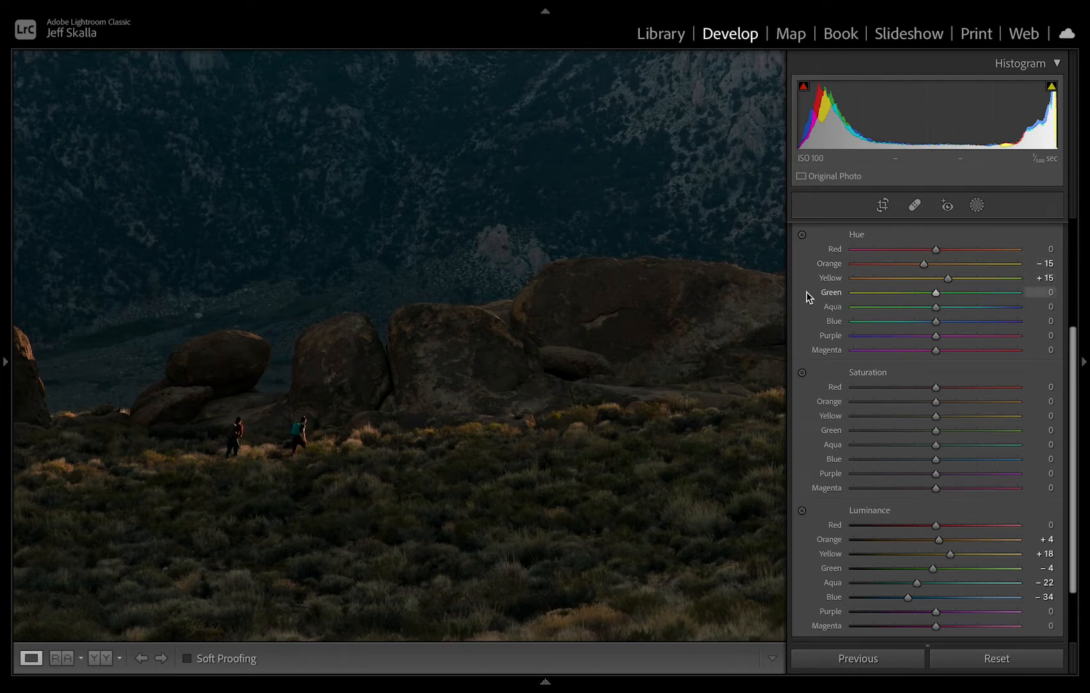
Try shifting the Green hue on the full photo, return it to 0, and set the Blue hue to -8.
click(742, 283)
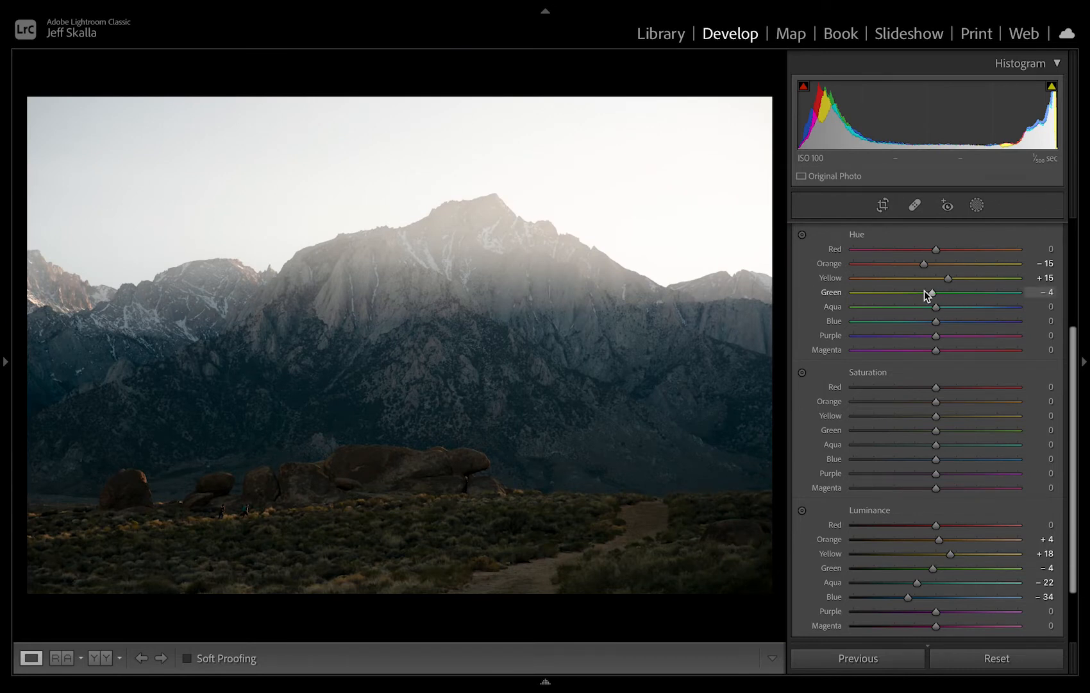
drag(982, 299, 853, 295)
drag(852, 292, 932, 321)
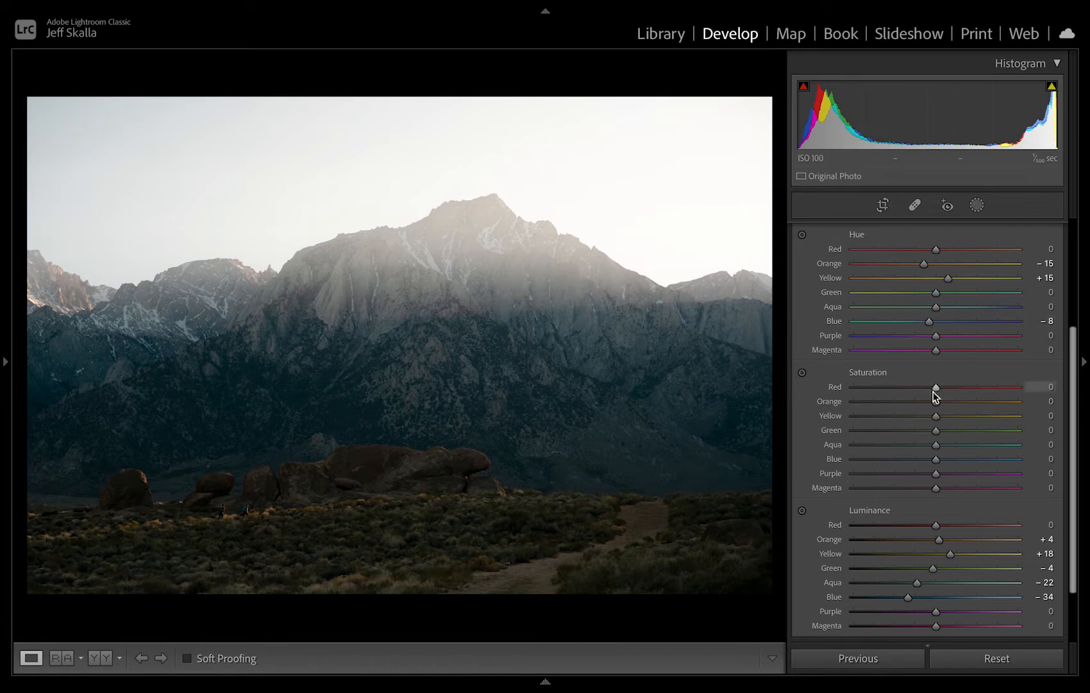
Set the HSL Saturation to +8 for Orange, +4 for Yellow, -2 for Green and -10 for Blue.
drag(936, 402, 925, 458)
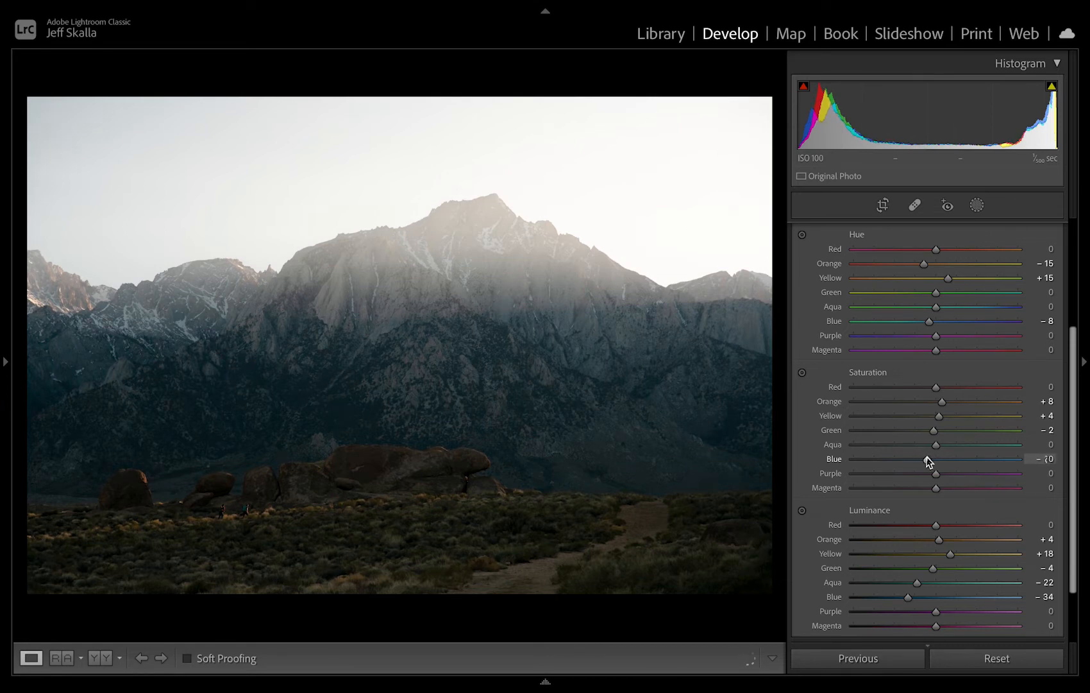
In Color Grading, raise the Midtones saturation to 50 and set their hue to a warm 43.
scroll(914, 462, down, 5)
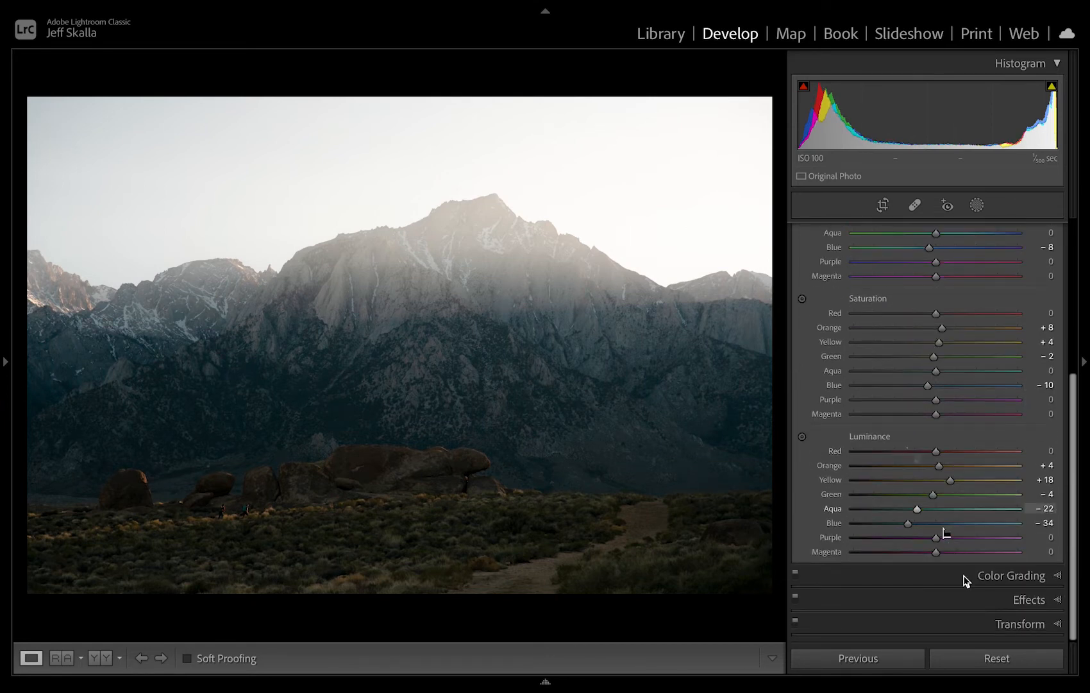
click(964, 579)
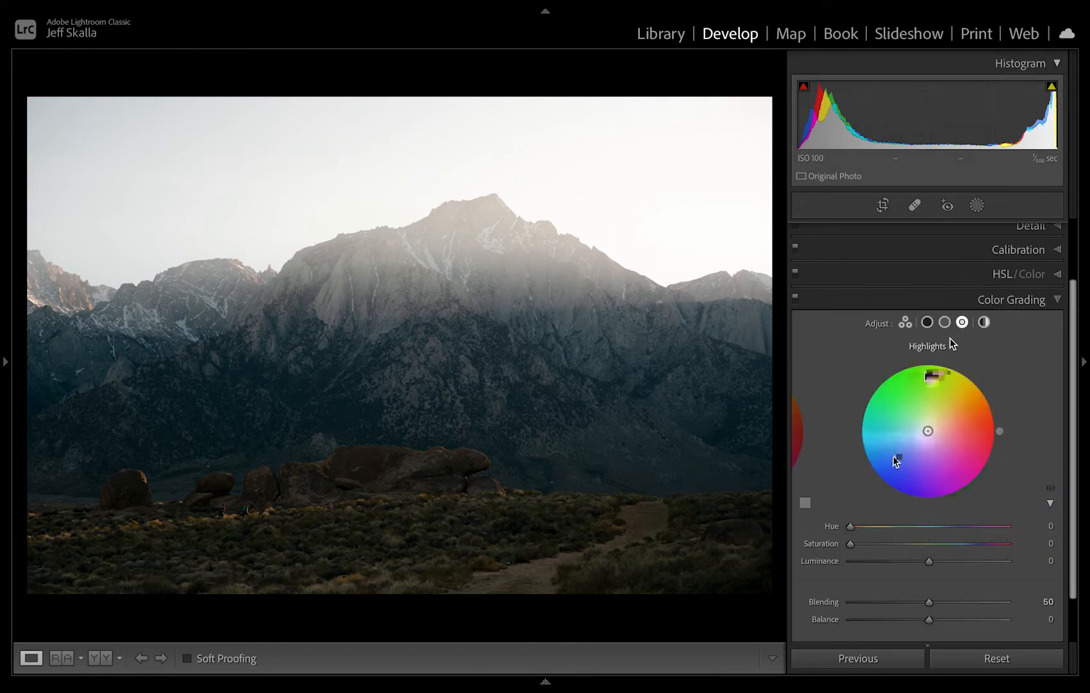
click(946, 323)
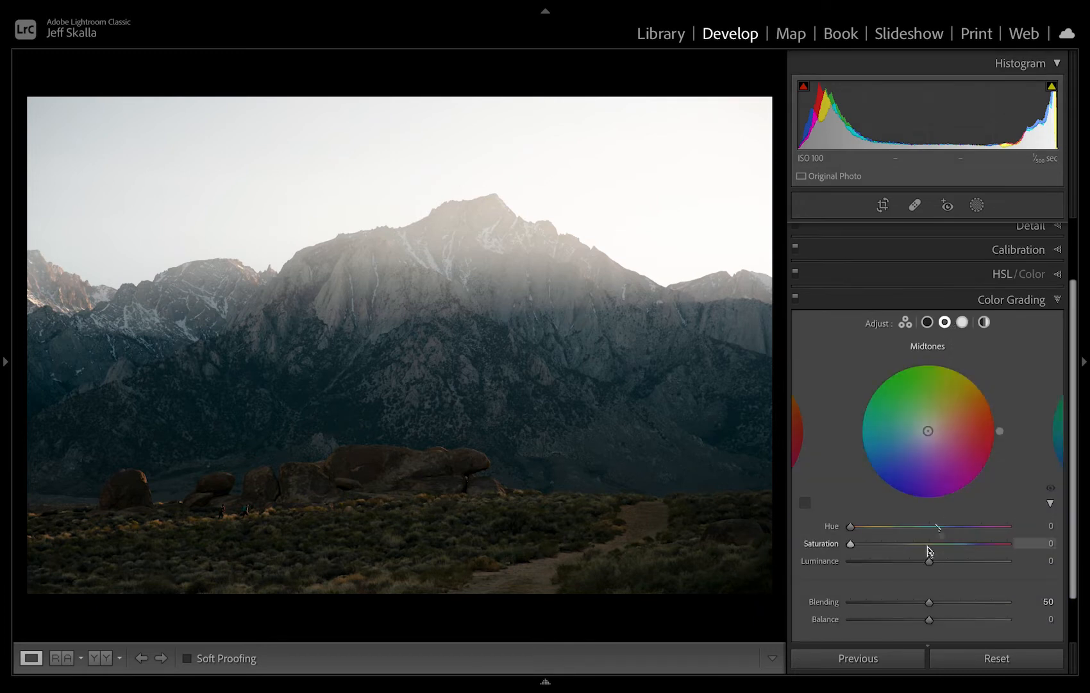
click(930, 543)
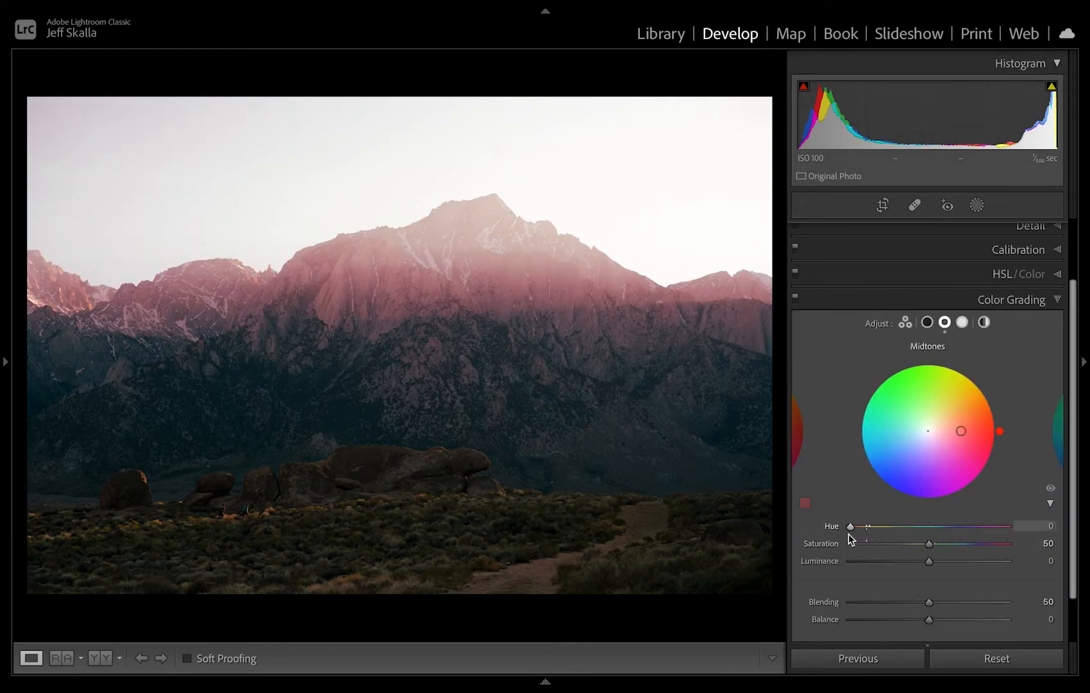
drag(849, 528, 870, 528)
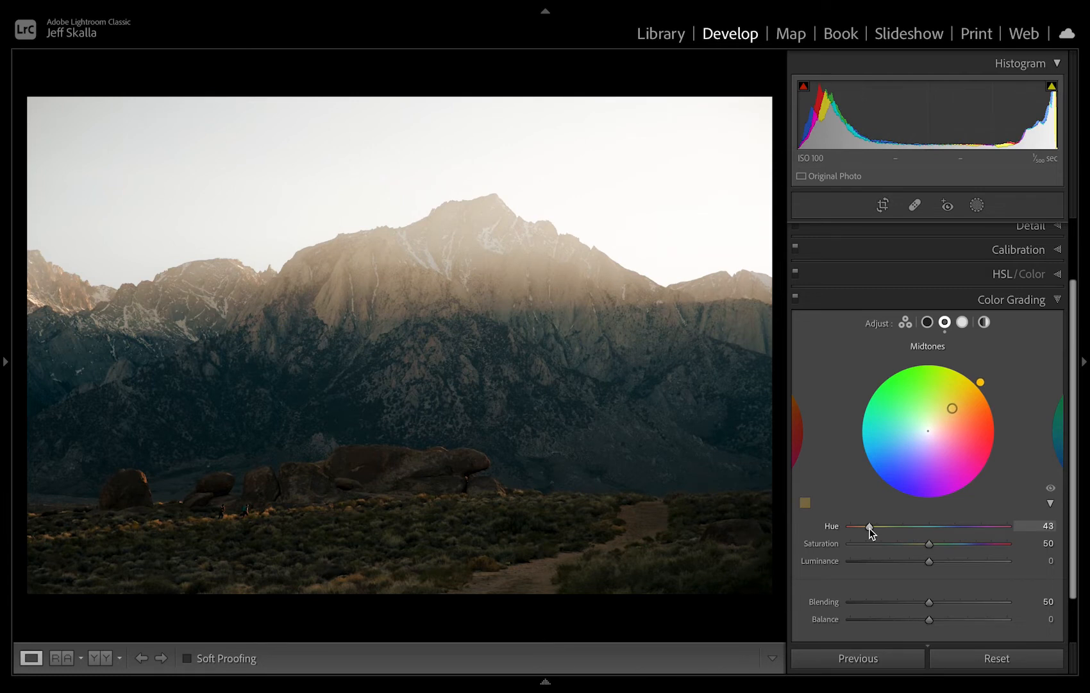
Raise the Color Grading Shadows saturation to 50 and set their hue to a green 100.
click(925, 323)
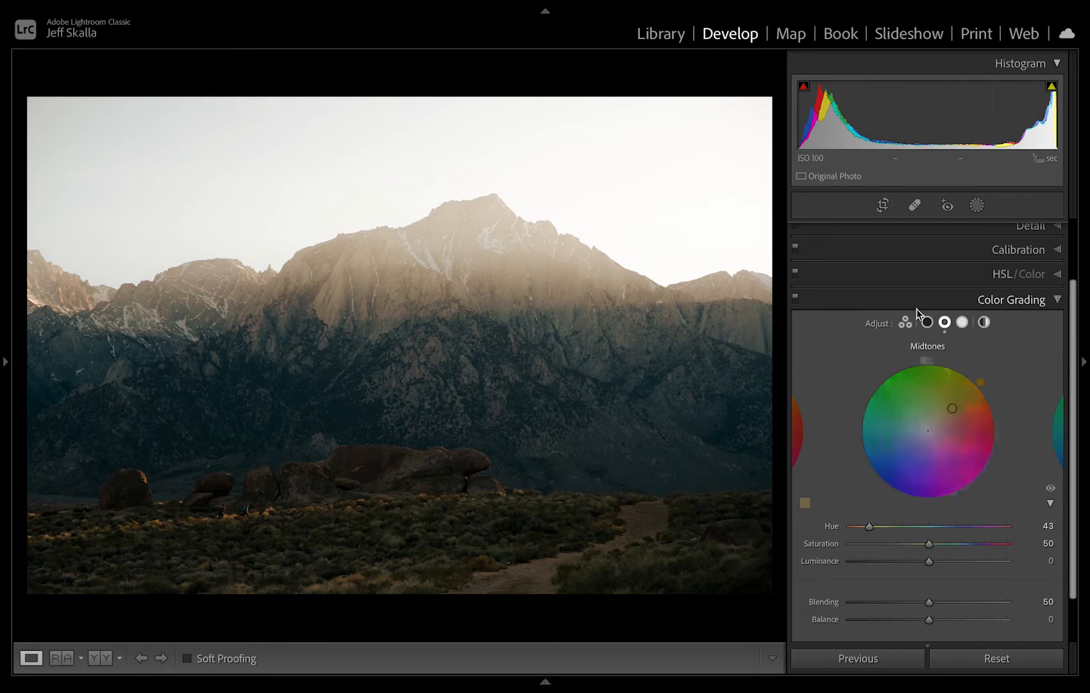
click(927, 544)
mouse_move(846, 532)
mouse_down()
mouse_move(901, 534)
mouse_move(893, 537)
mouse_up()
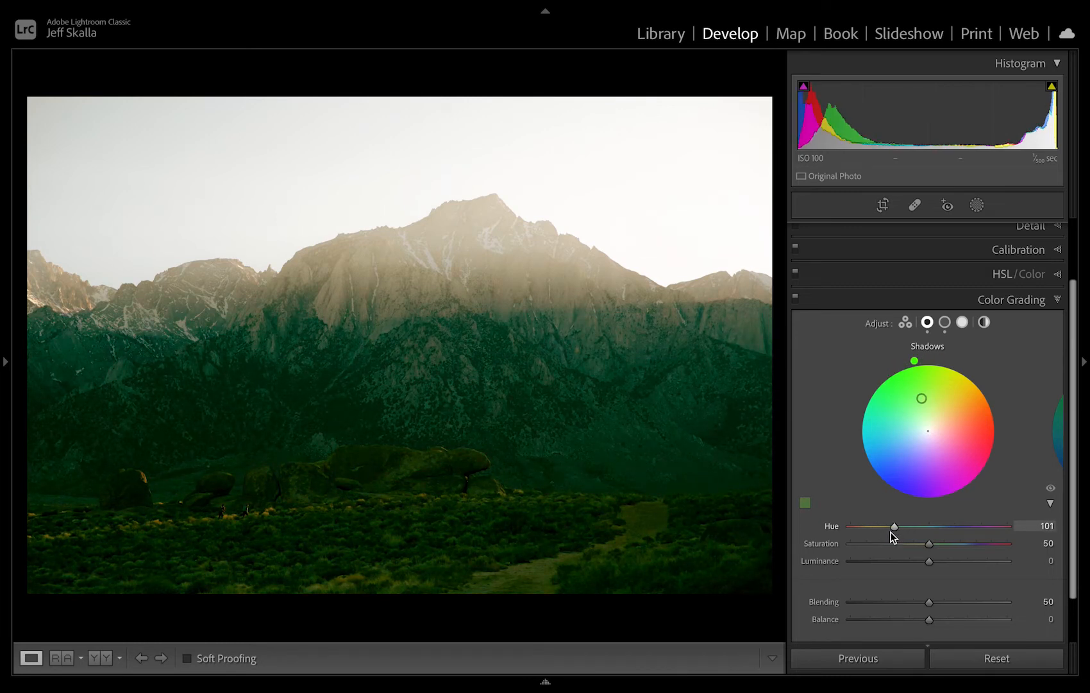
Raise the Color Grading Highlights saturation to 50 and set their hue to a blue 217.
click(962, 322)
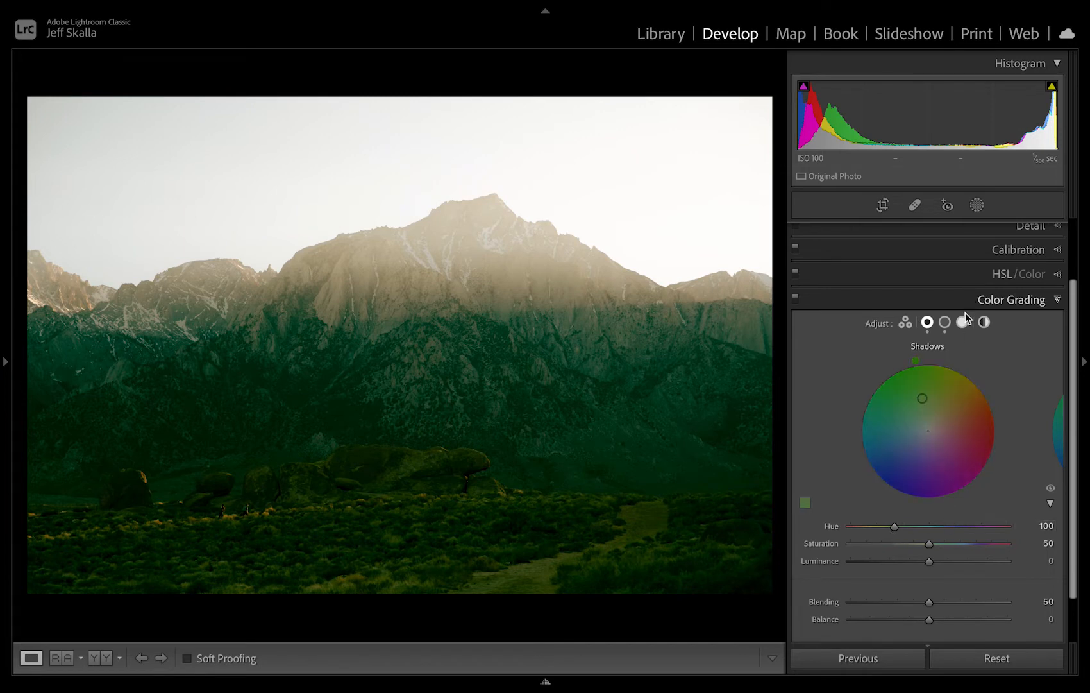
drag(851, 544, 928, 551)
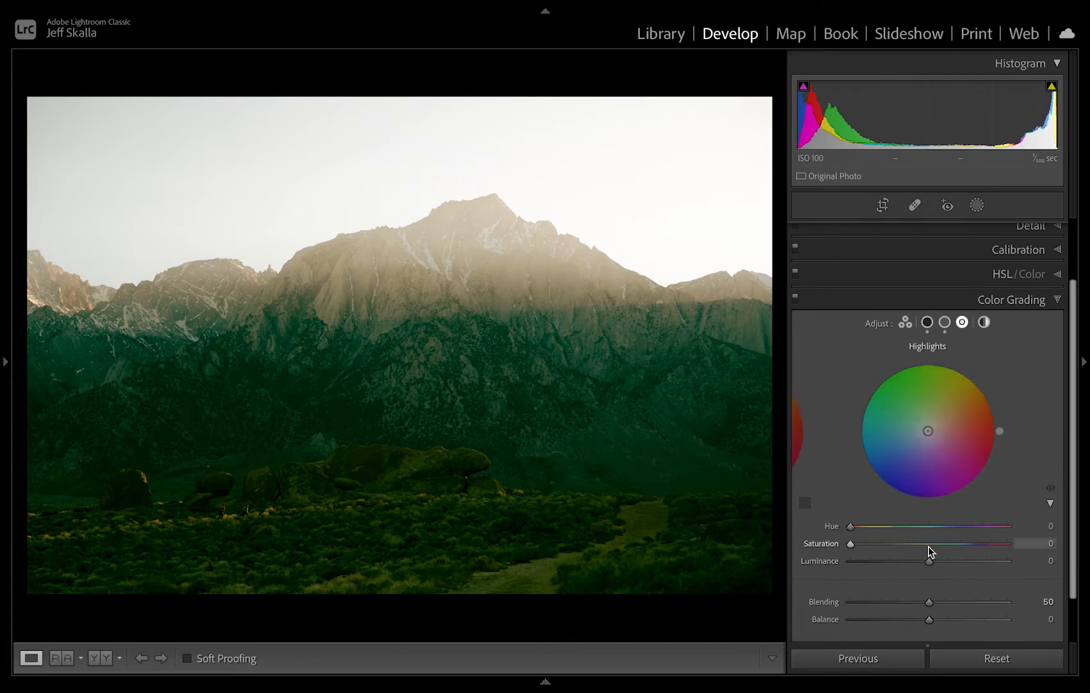
mouse_move(851, 525)
mouse_down()
mouse_move(970, 531)
mouse_move(945, 530)
mouse_up()
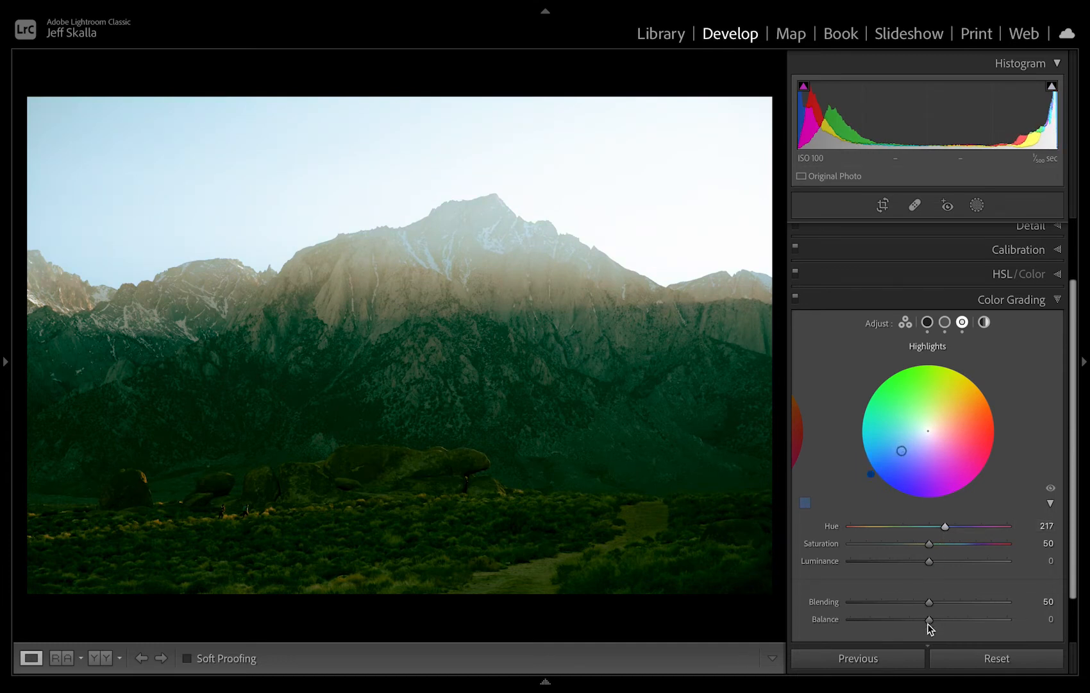
Set the Color Grading Balance to +20 and Blending to 18 after trying the extremes.
drag(929, 620, 848, 602)
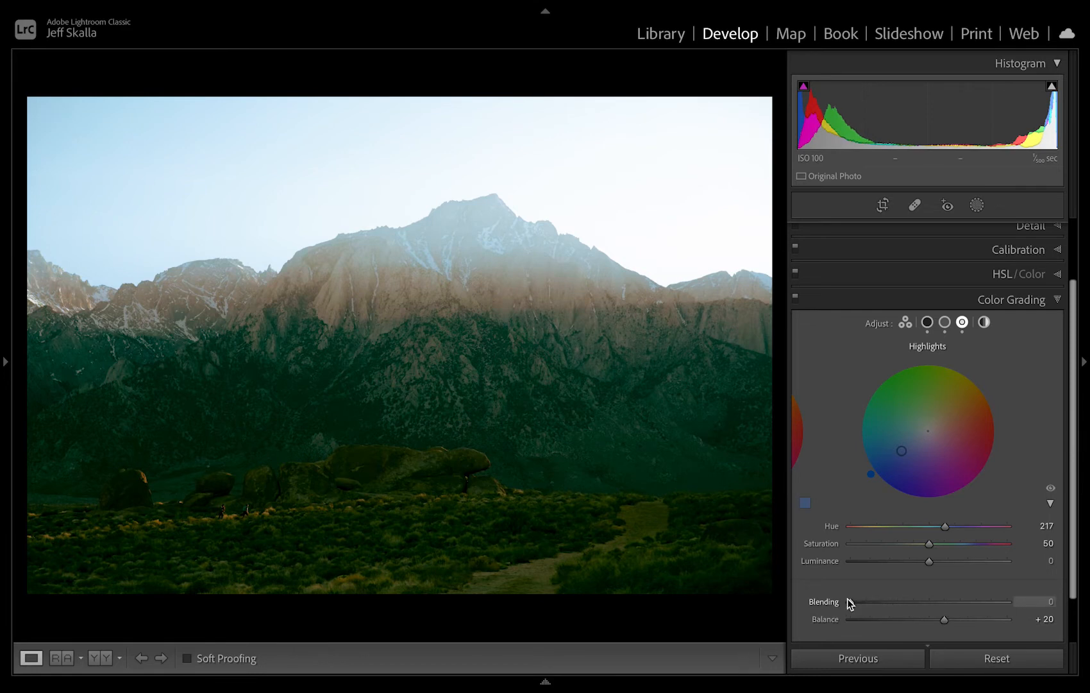
drag(976, 600, 880, 602)
scroll(879, 602, down, 2)
scroll(879, 606, up, 4)
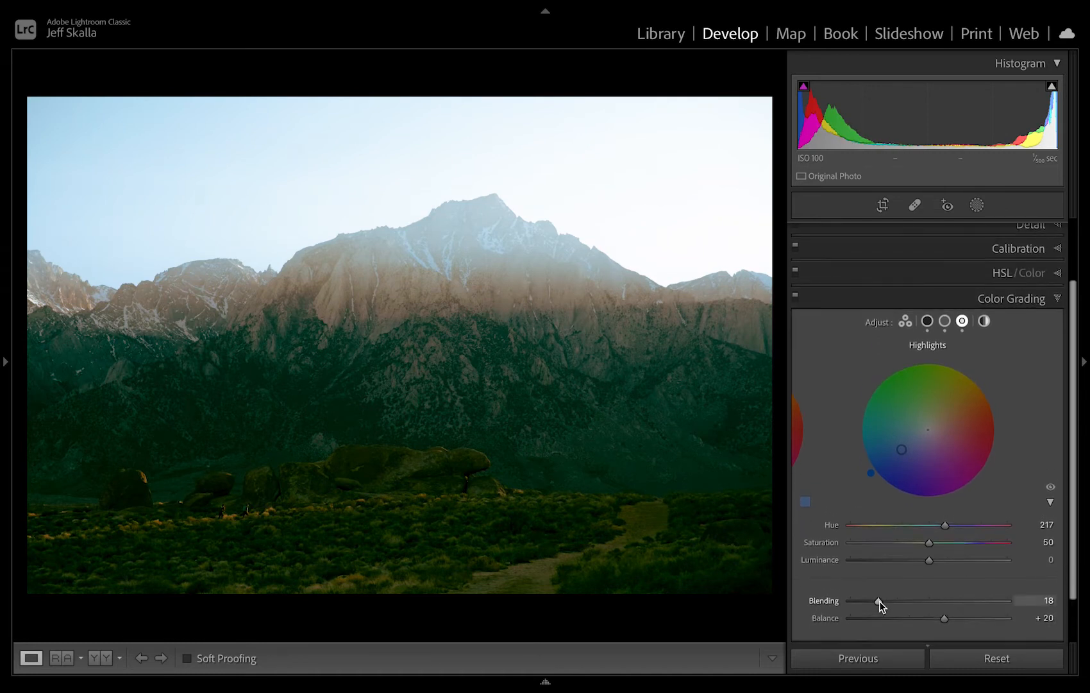
Reset the Color Grading saturation of the Highlights, Midtones and Shadows to 0, keeping their chosen hues.
double_click(929, 572)
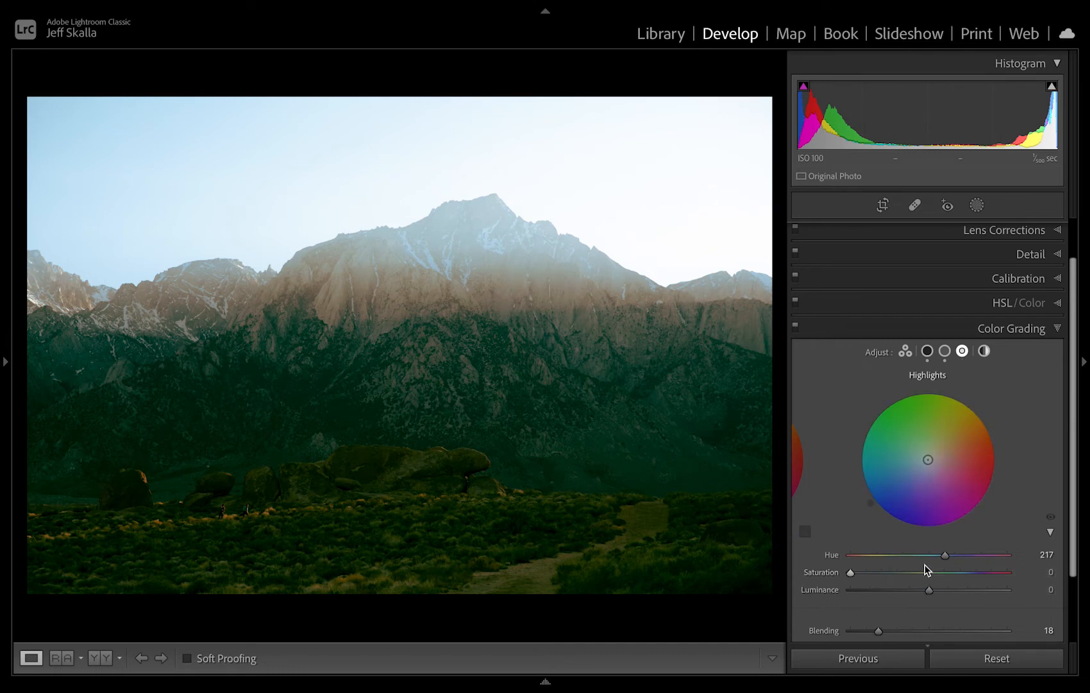
click(945, 351)
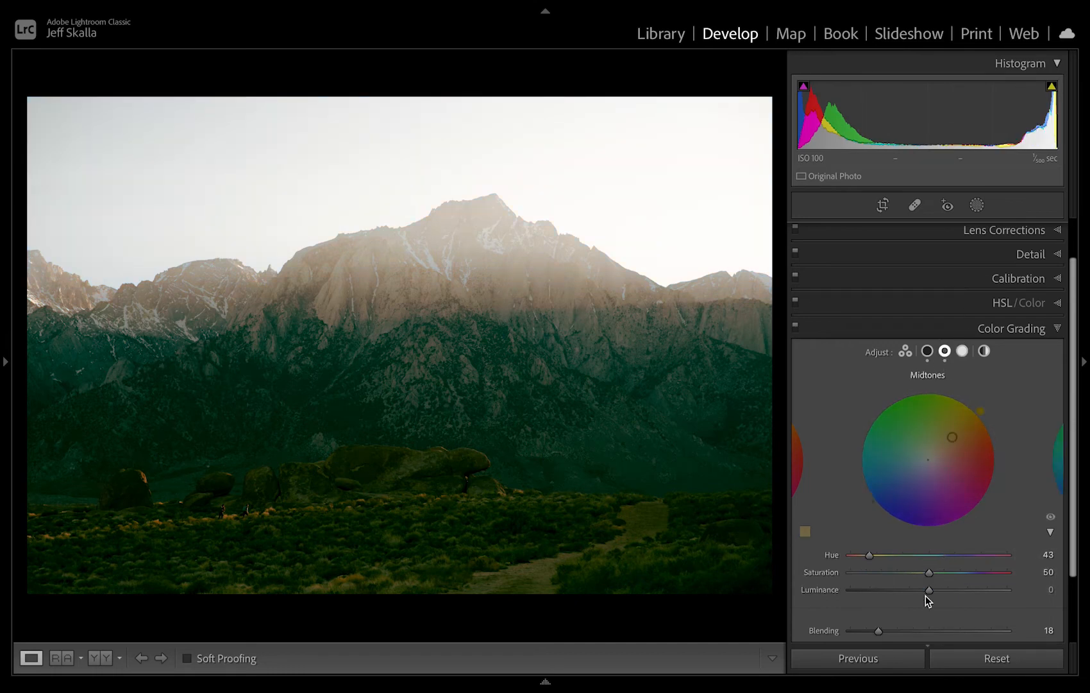
click(928, 351)
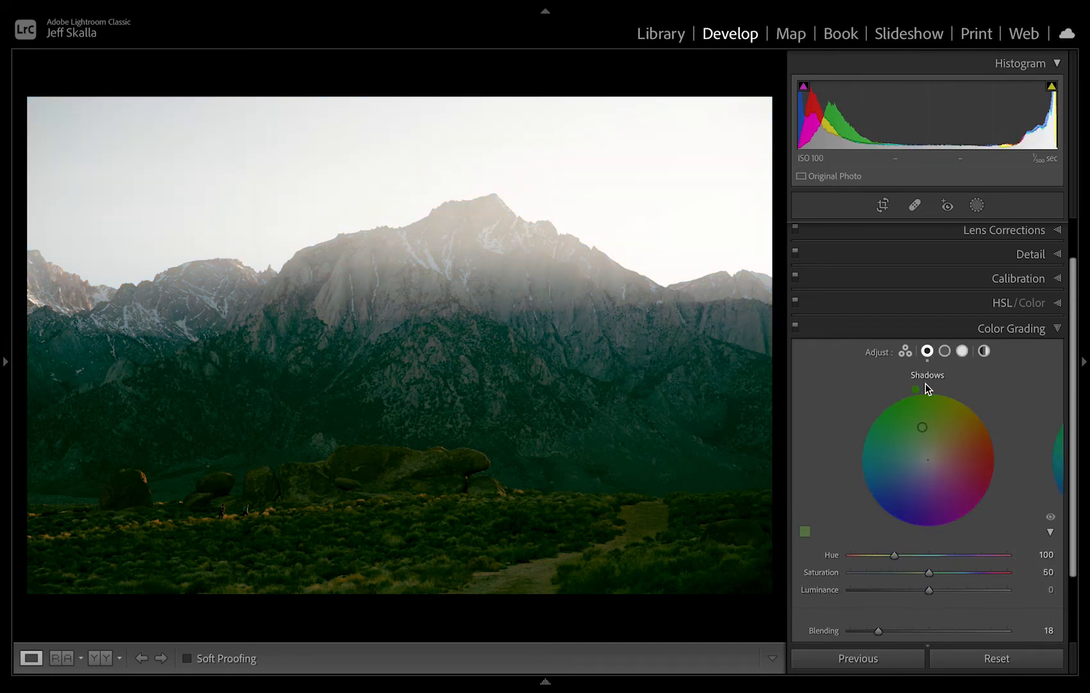
double_click(931, 572)
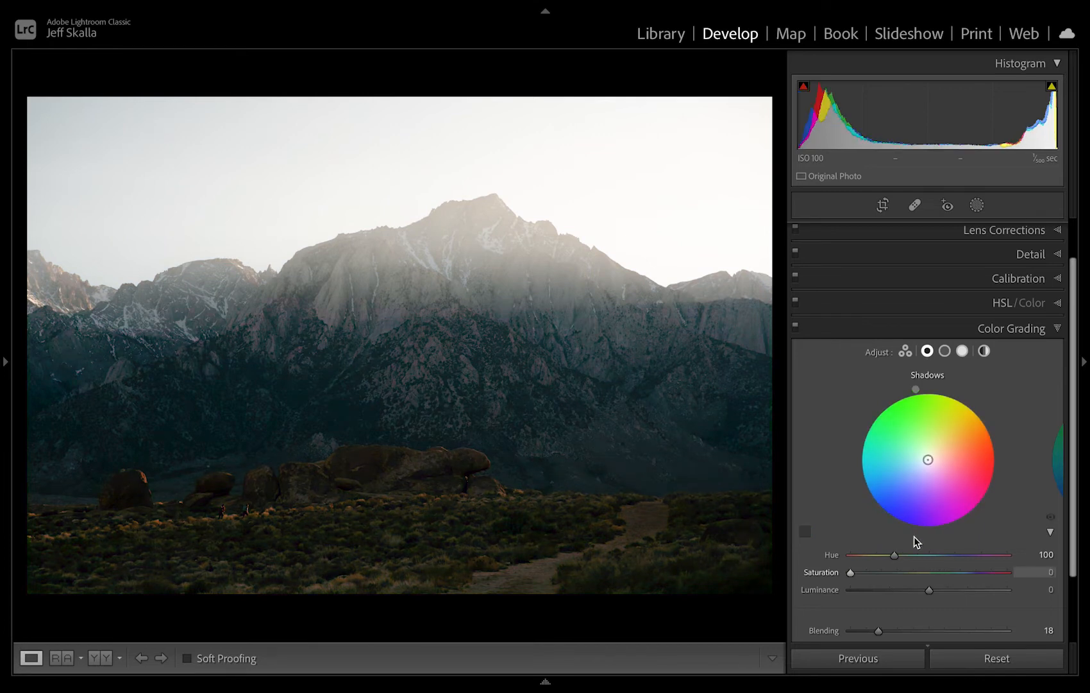
Add subtle Color Grading saturation: a small amount in the Midtones, 9 in the Shadows and 5 in the Highlights.
click(948, 351)
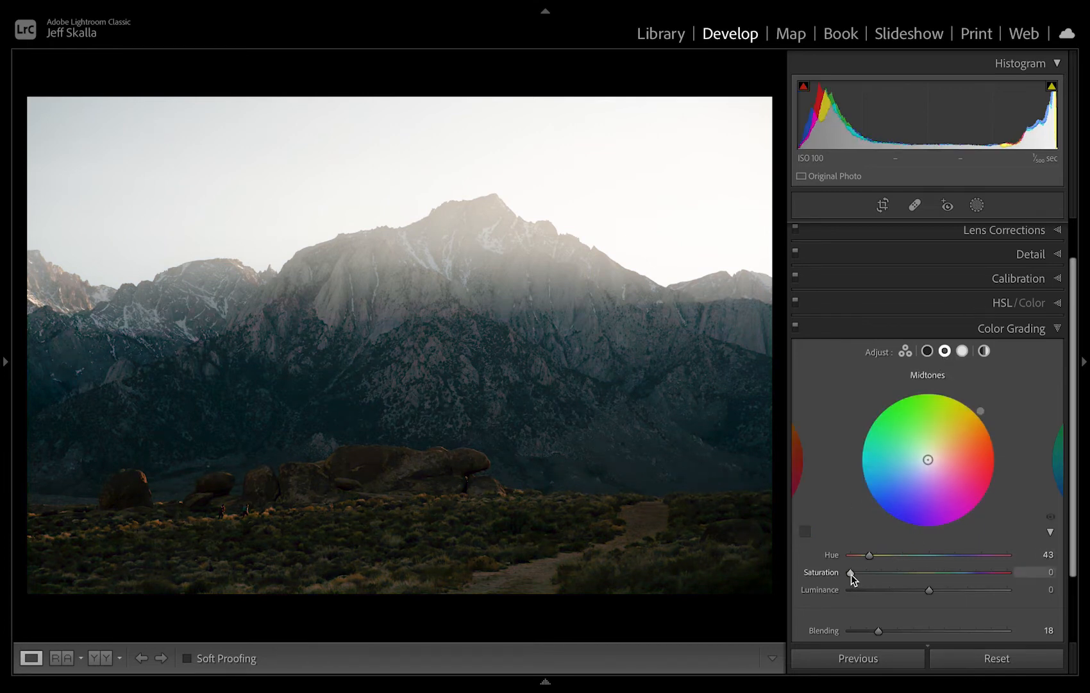
drag(851, 574, 878, 581)
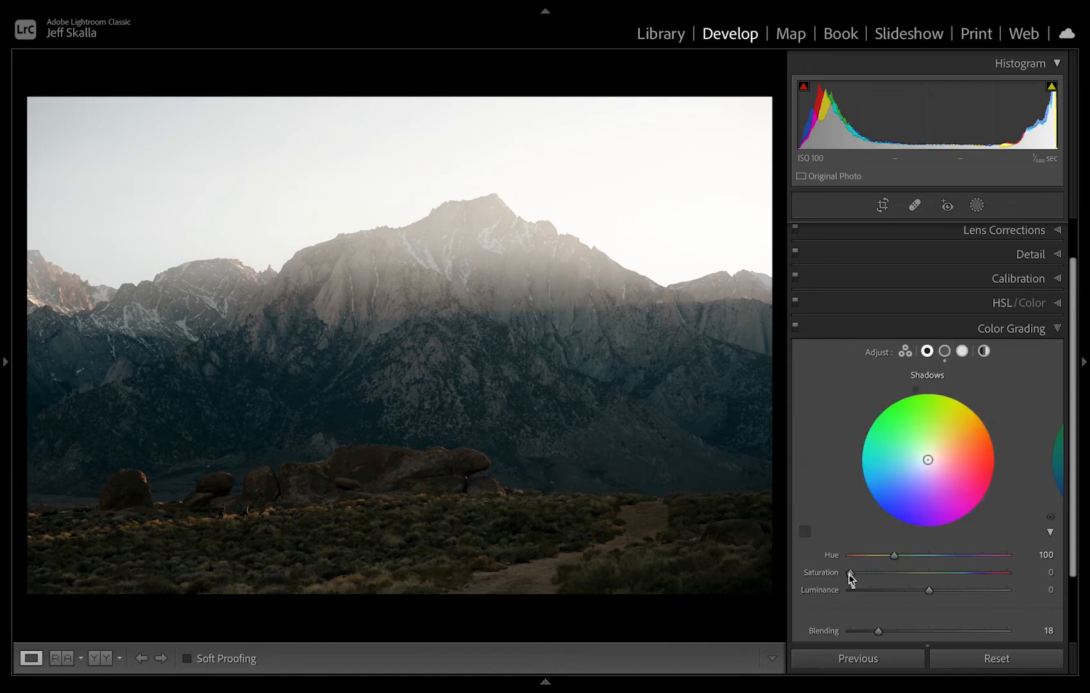
mouse_move(850, 573)
mouse_down()
mouse_move(889, 576)
mouse_move(846, 573)
mouse_move(884, 576)
mouse_move(865, 575)
mouse_up()
click(964, 351)
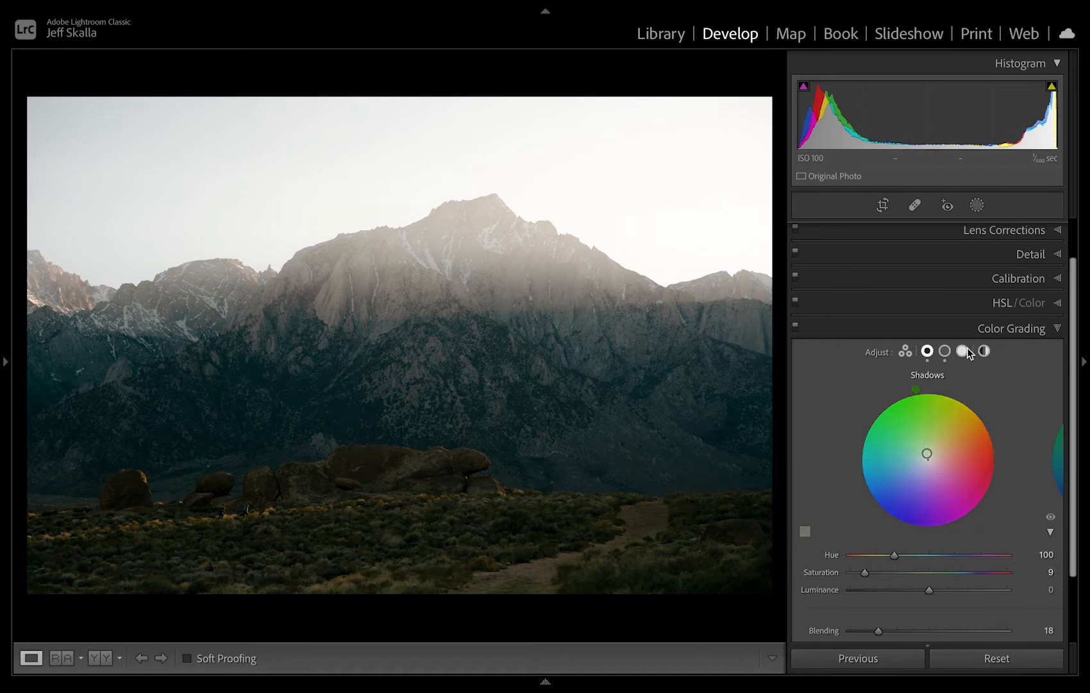
mouse_move(857, 574)
mouse_down()
mouse_move(901, 576)
mouse_move(859, 571)
mouse_up()
scroll(816, 572, down, 1)
scroll(816, 572, down, 1)
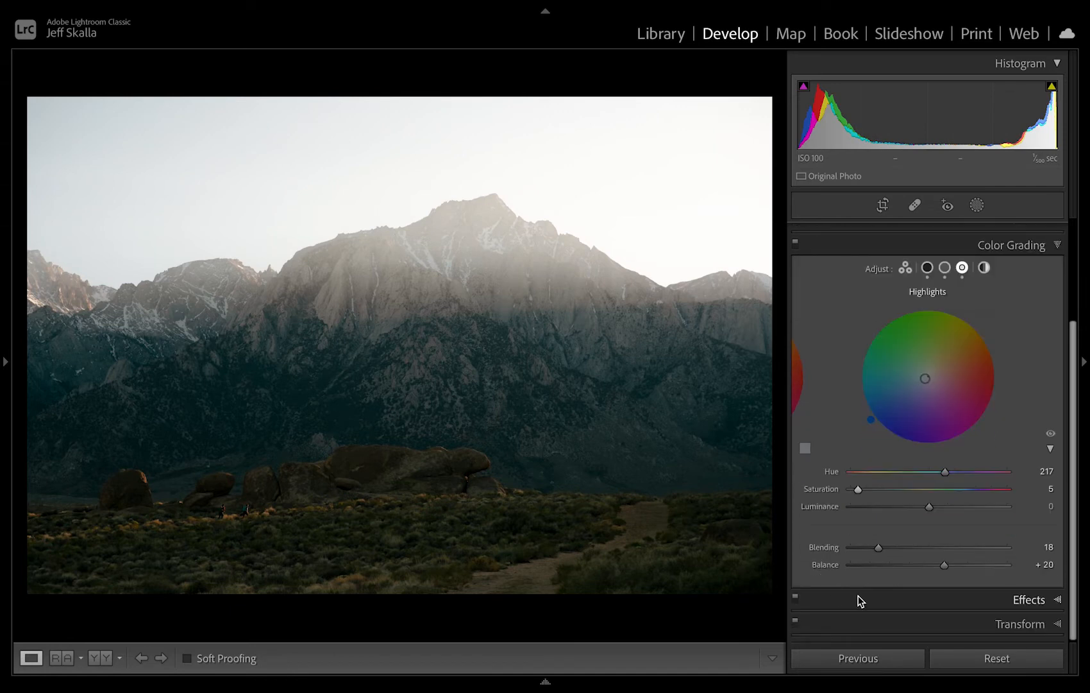
Return to the Basic adjustments and create a new mask that automatically selects the sky.
scroll(853, 592, up, 1)
scroll(854, 596, up, 3)
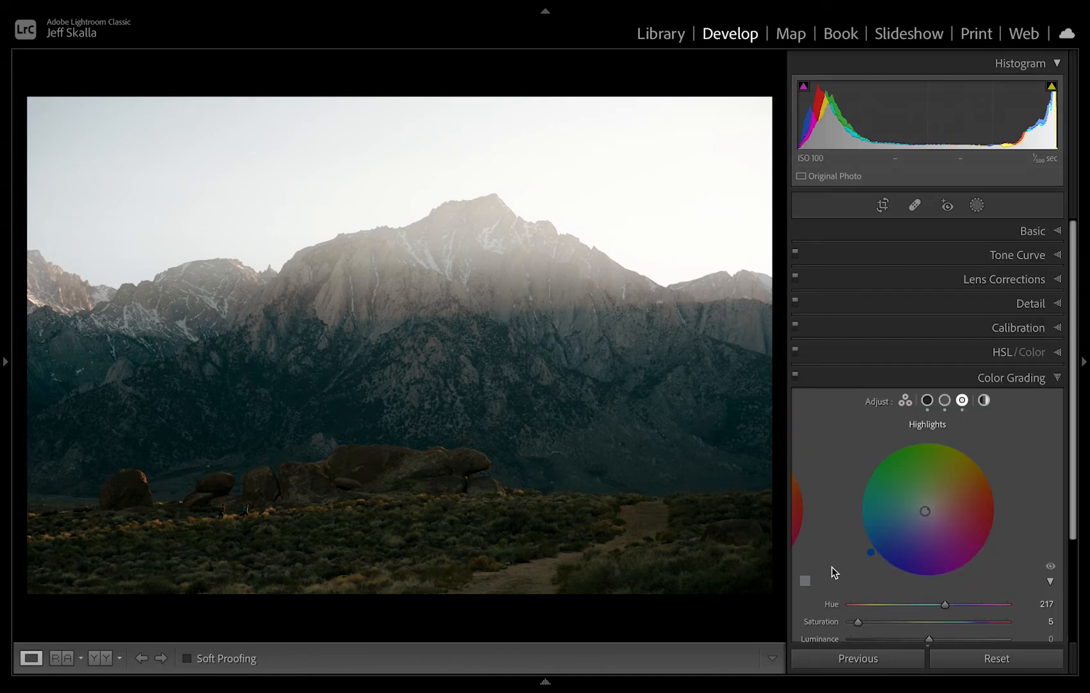
click(902, 234)
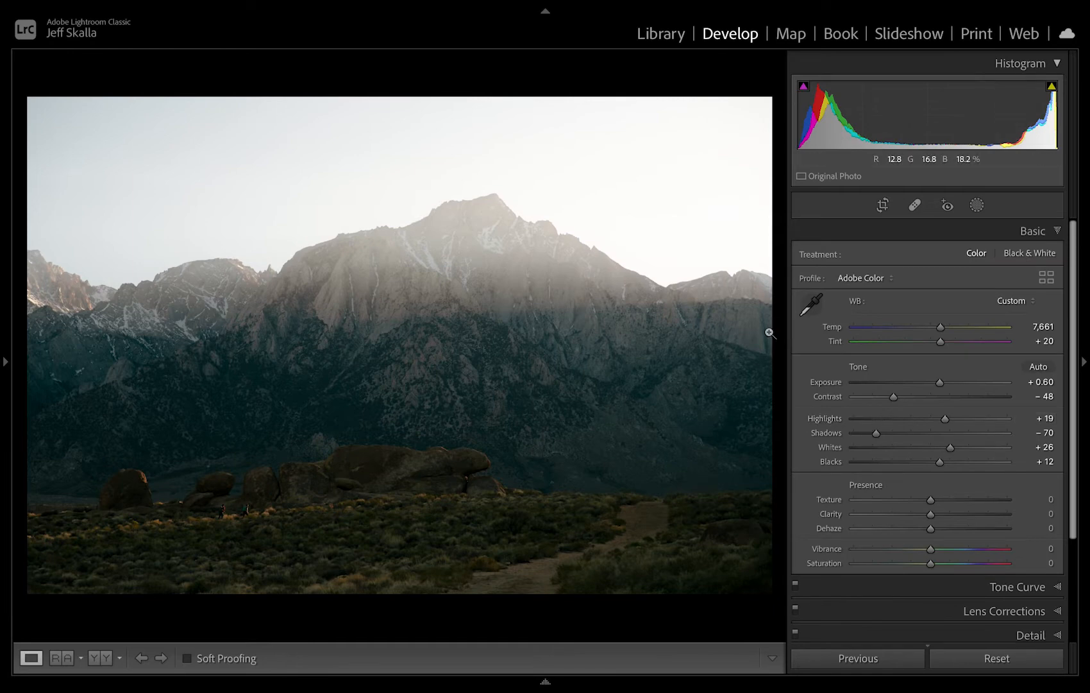
click(975, 205)
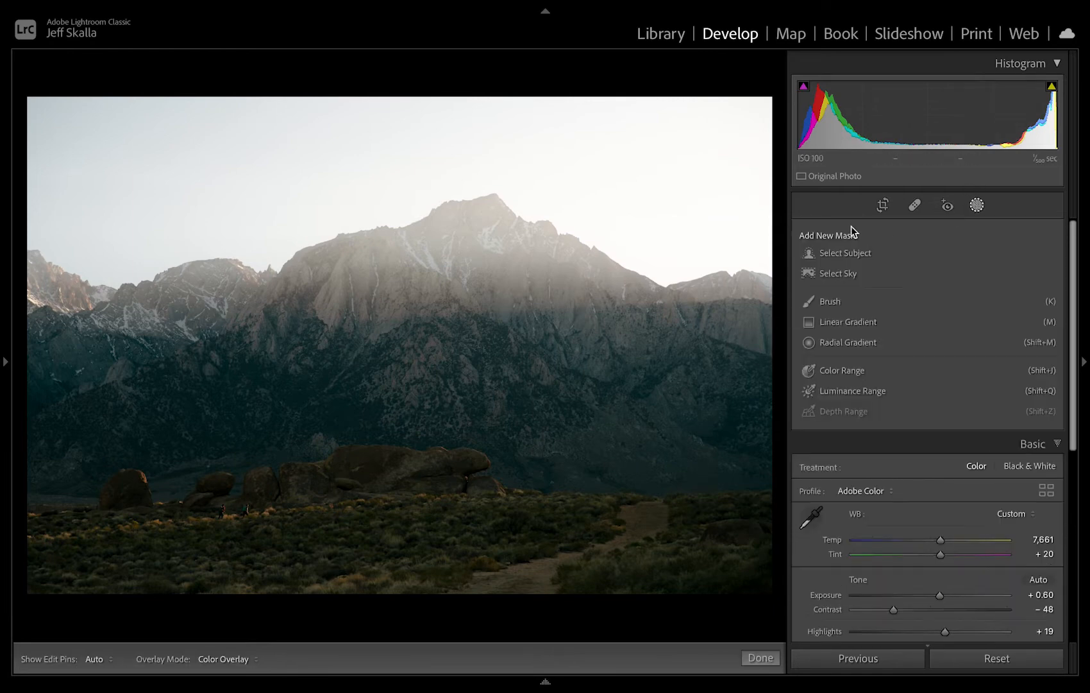
click(841, 271)
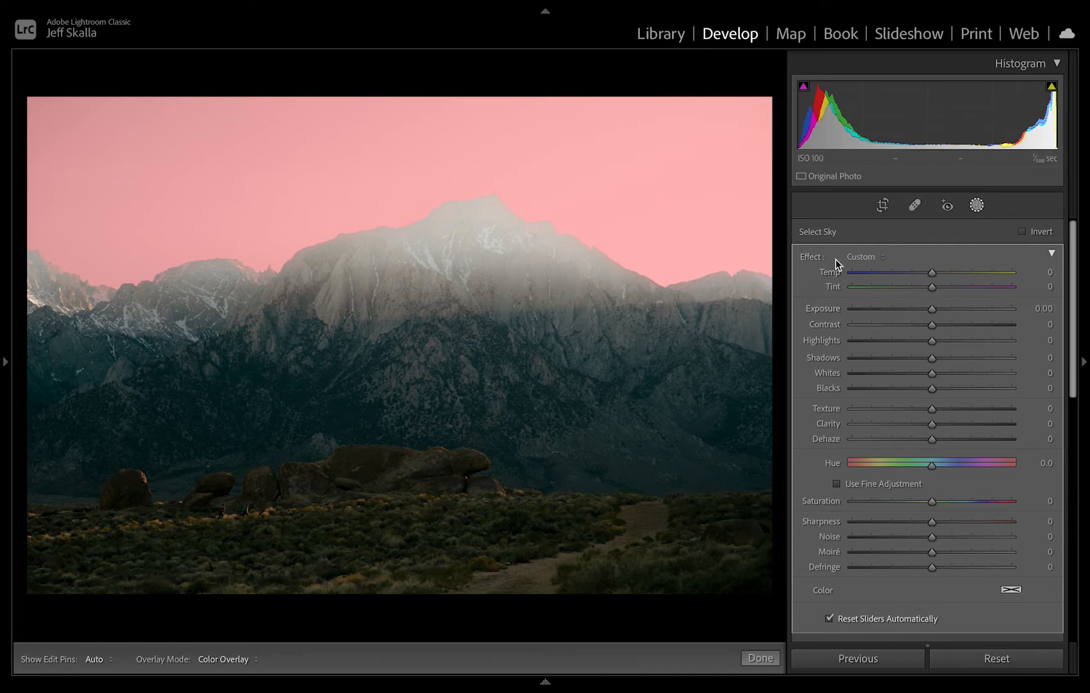
Close and reopen mask editing, ending with the existing sky mask selected again.
click(976, 206)
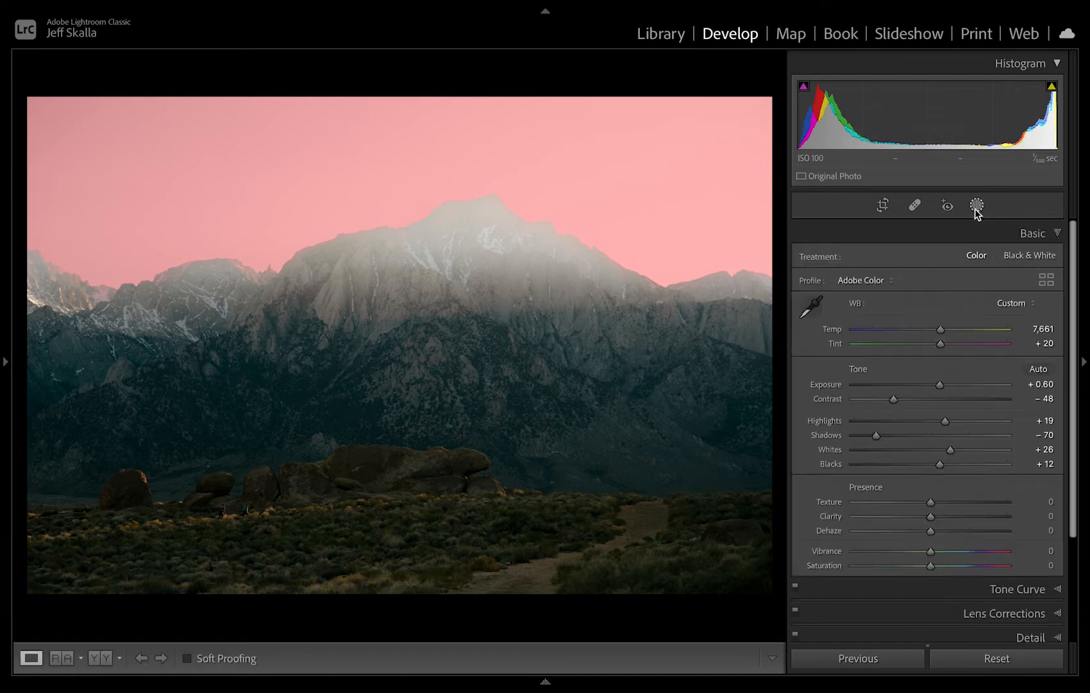
click(975, 206)
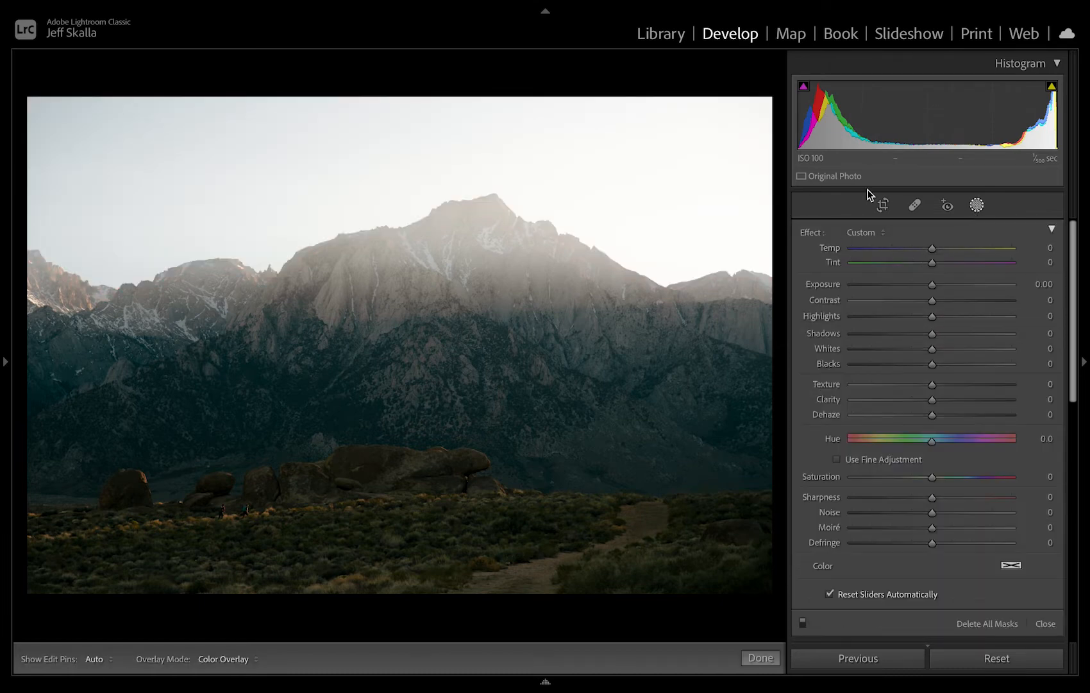
click(977, 206)
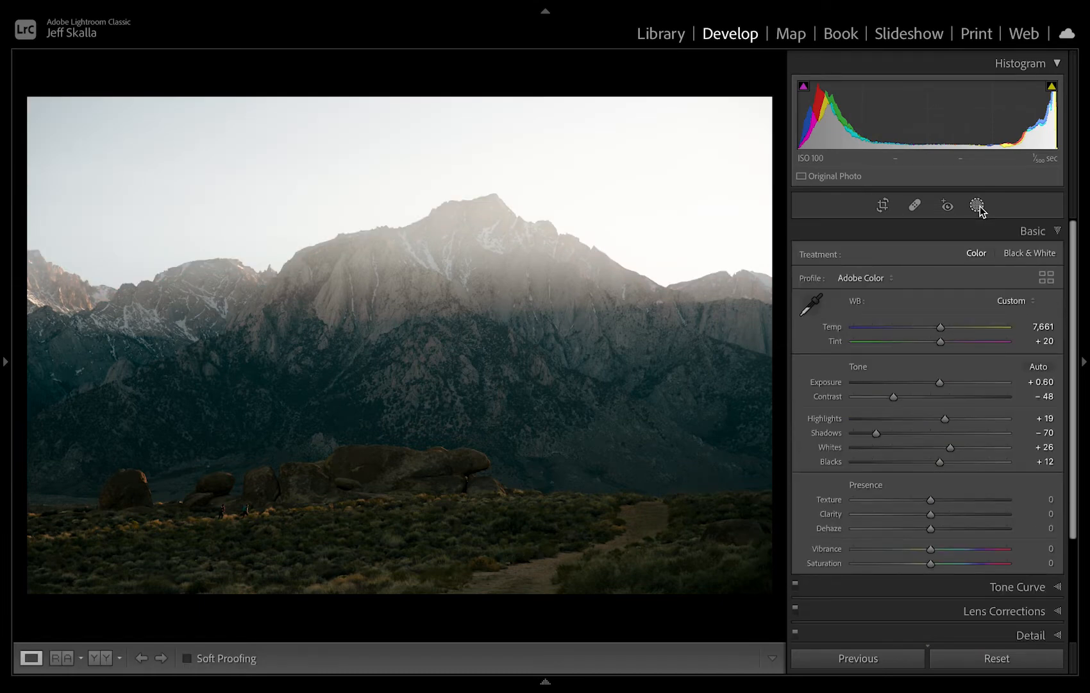
click(977, 205)
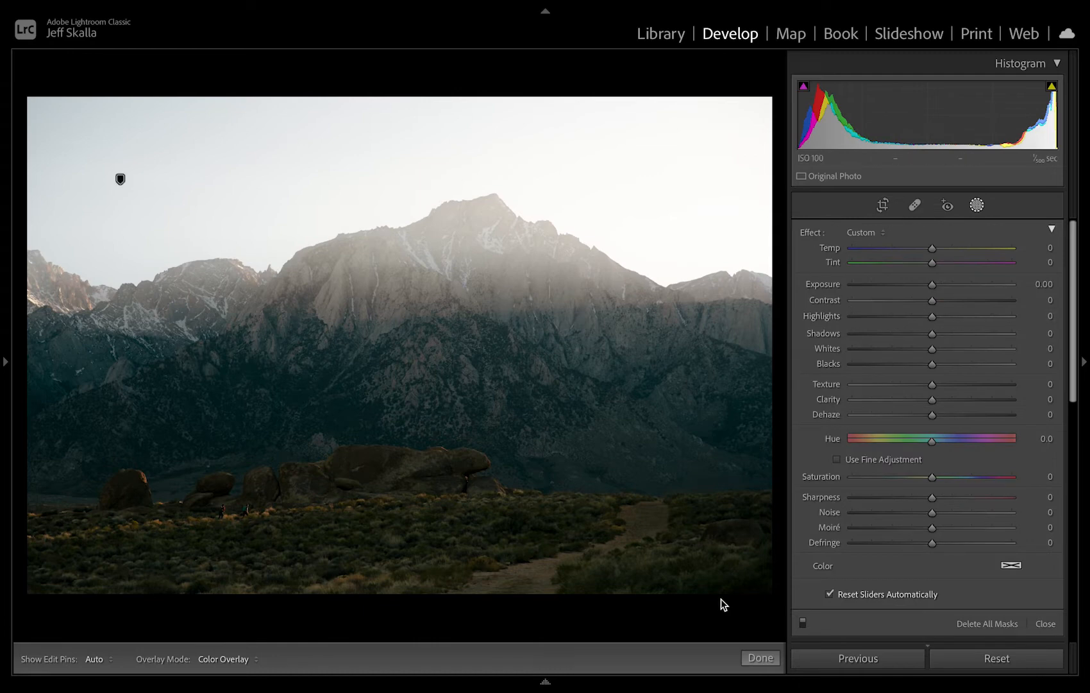
click(749, 659)
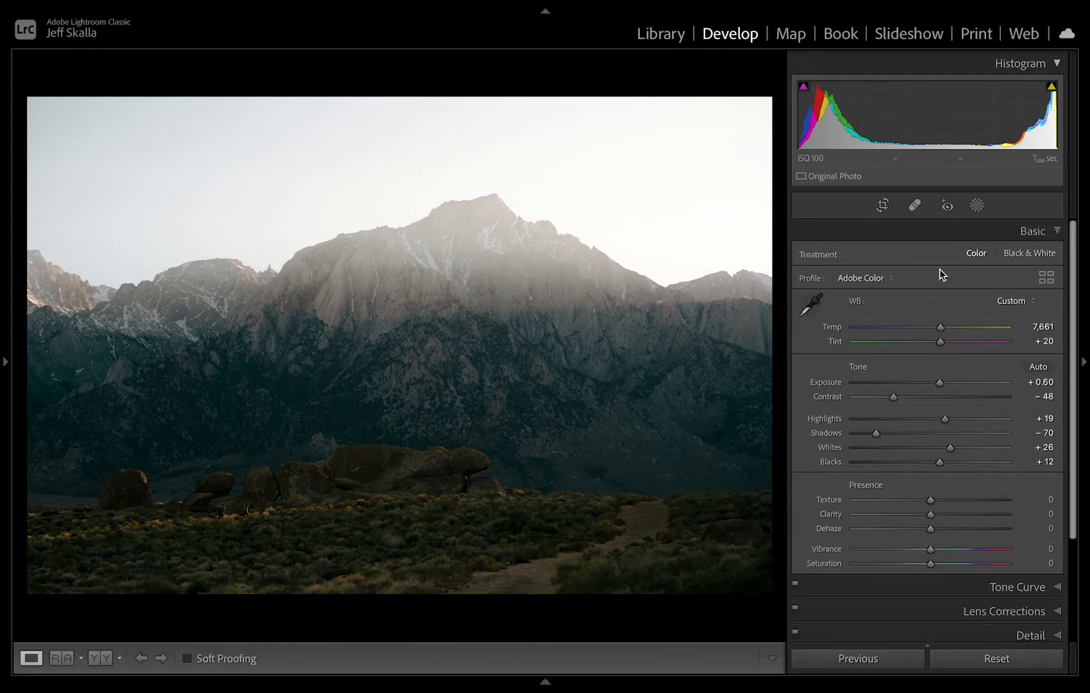
click(974, 210)
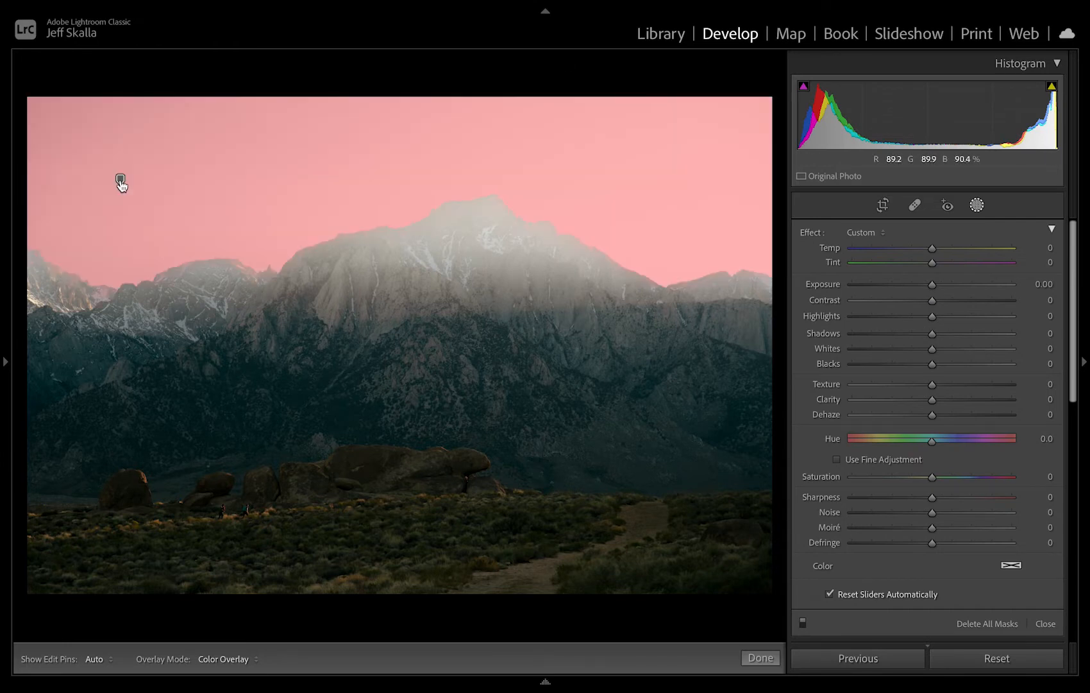
click(121, 181)
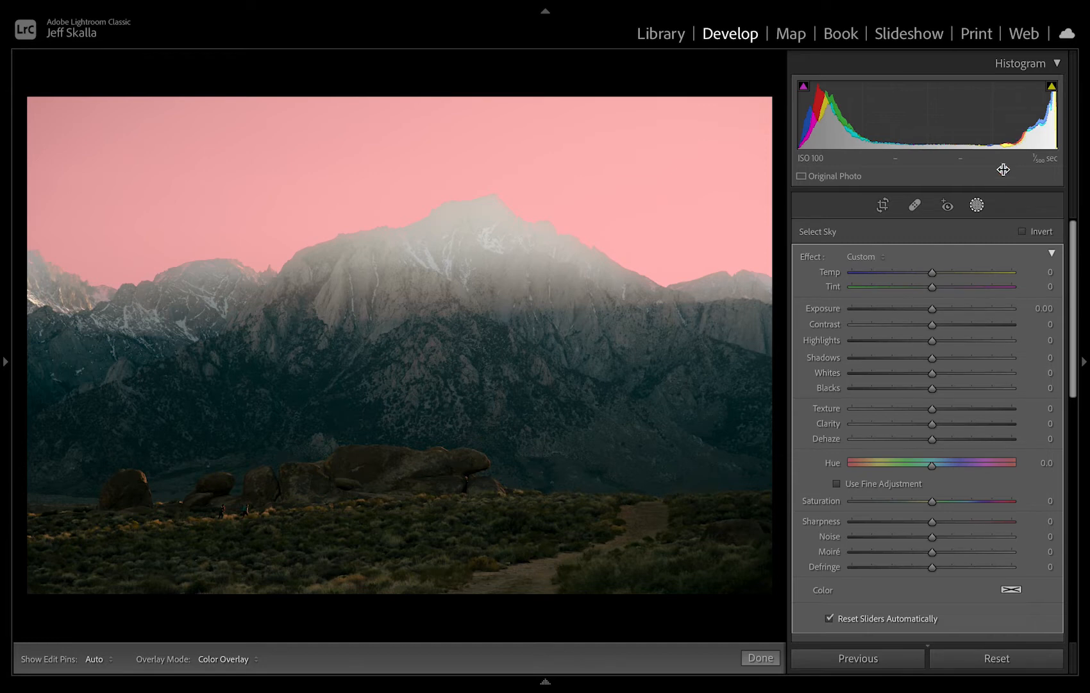
Set the sky mask's Exposure to -0.83, Contrast to 44, Highlights to 11 and Whites to -54, judging the photo zoomed out.
drag(932, 309, 932, 312)
drag(925, 312, 930, 376)
key(super+minus)
key(super+minus)
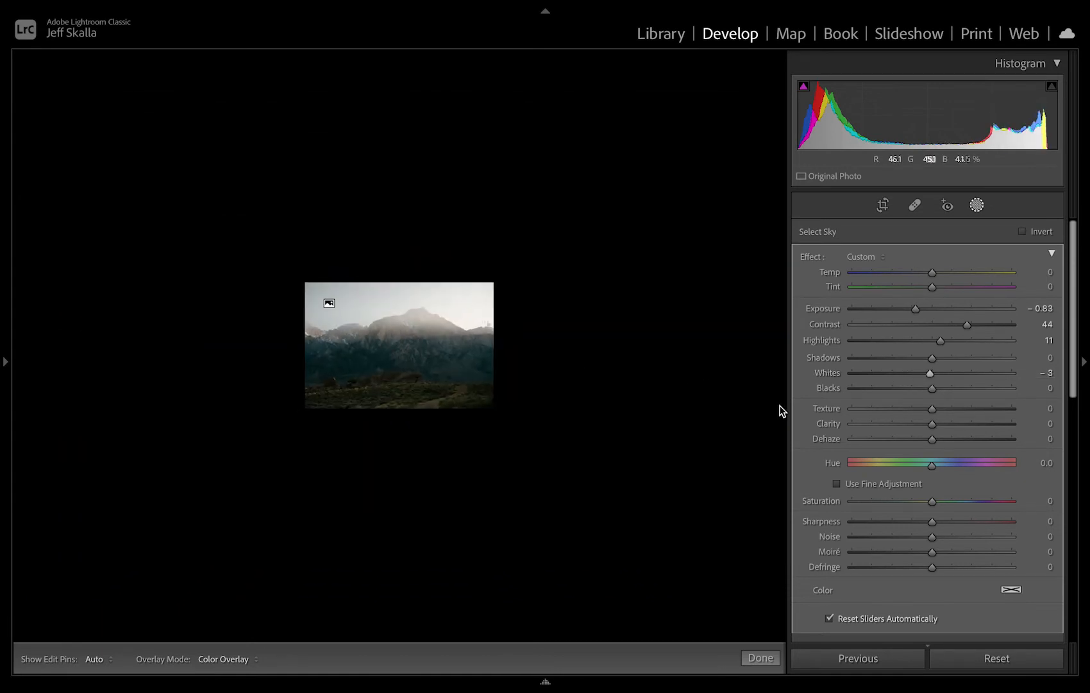
drag(930, 374, 888, 377)
right_click(646, 375)
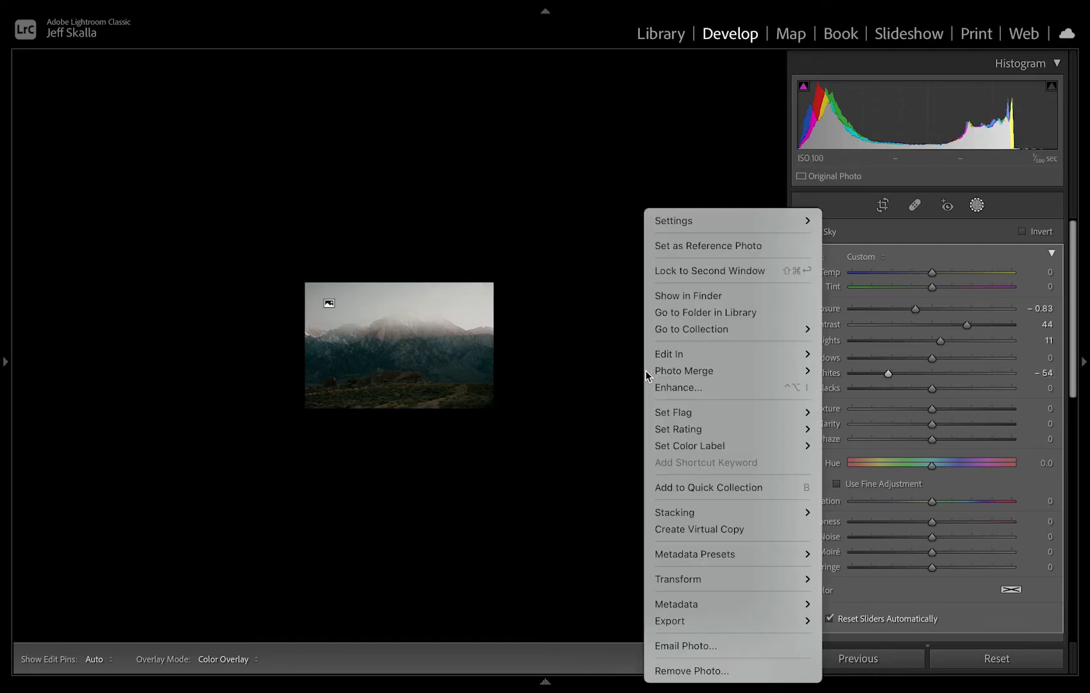
click(582, 387)
right_click(594, 385)
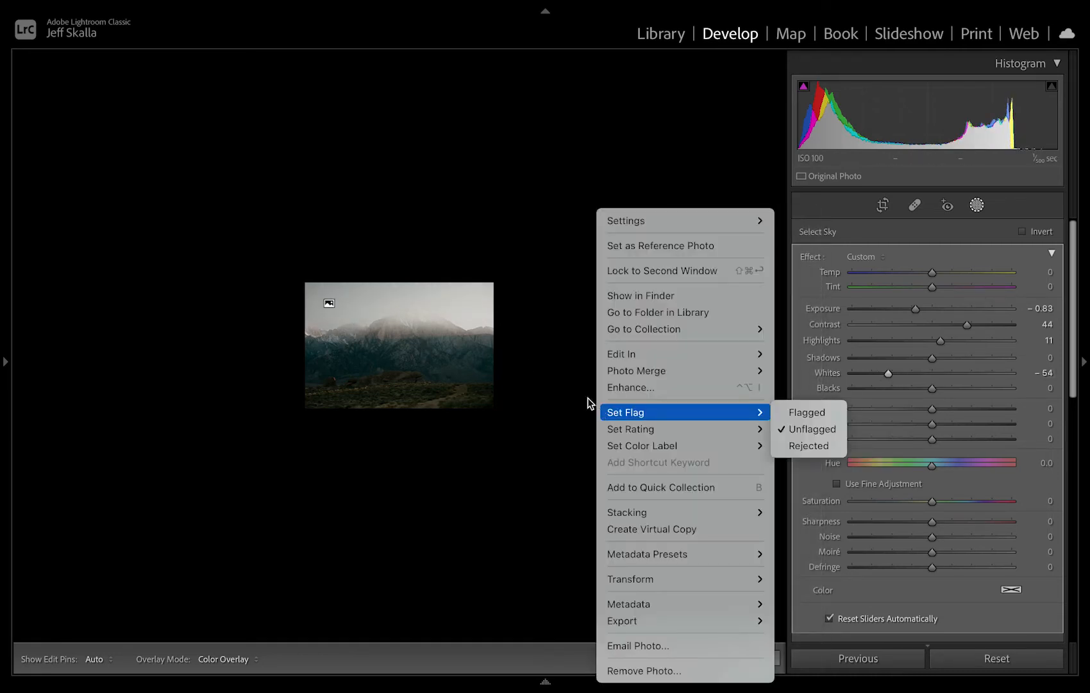
Change the background around the photo to white outside mask editing, and reselect the existing sky mask.
click(565, 384)
click(770, 659)
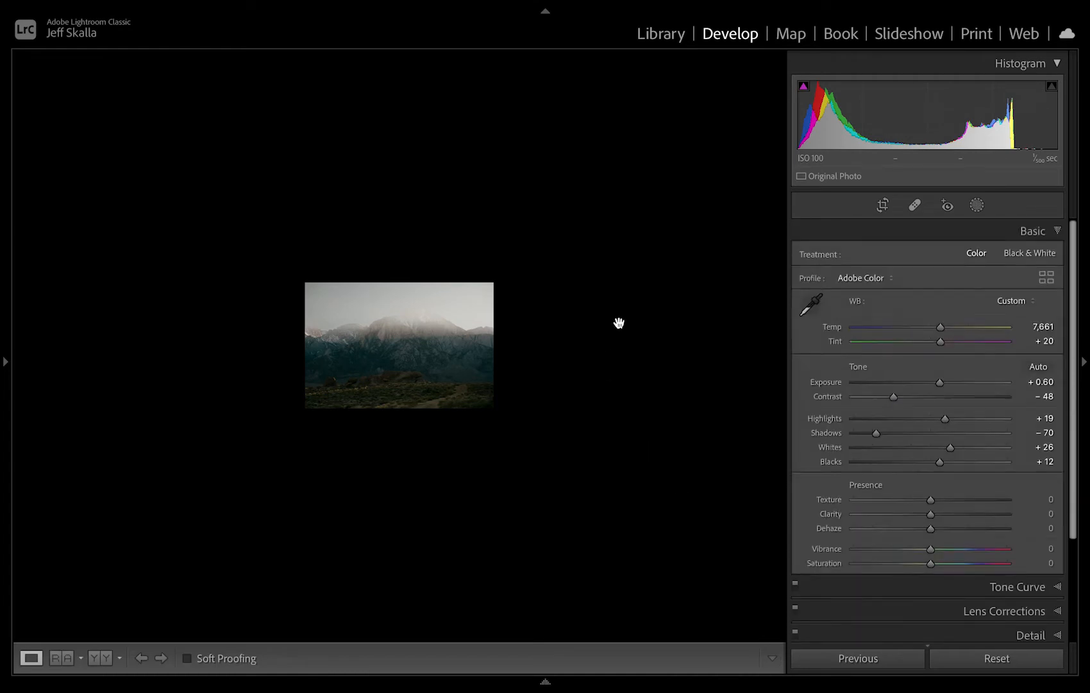
right_click(621, 321)
click(680, 348)
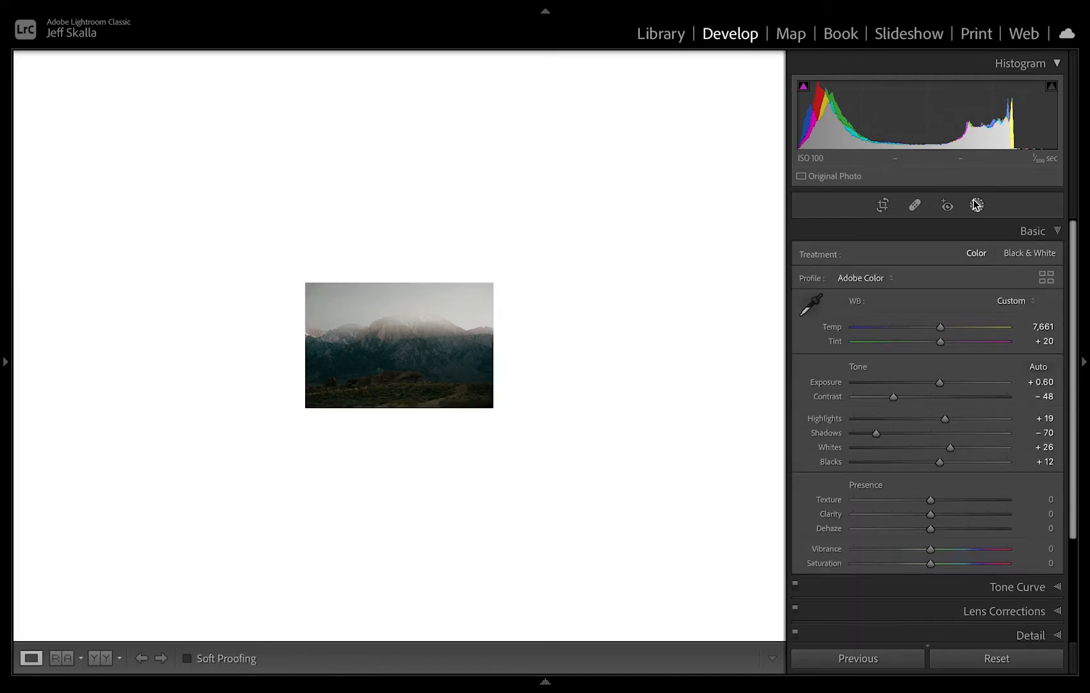
click(976, 204)
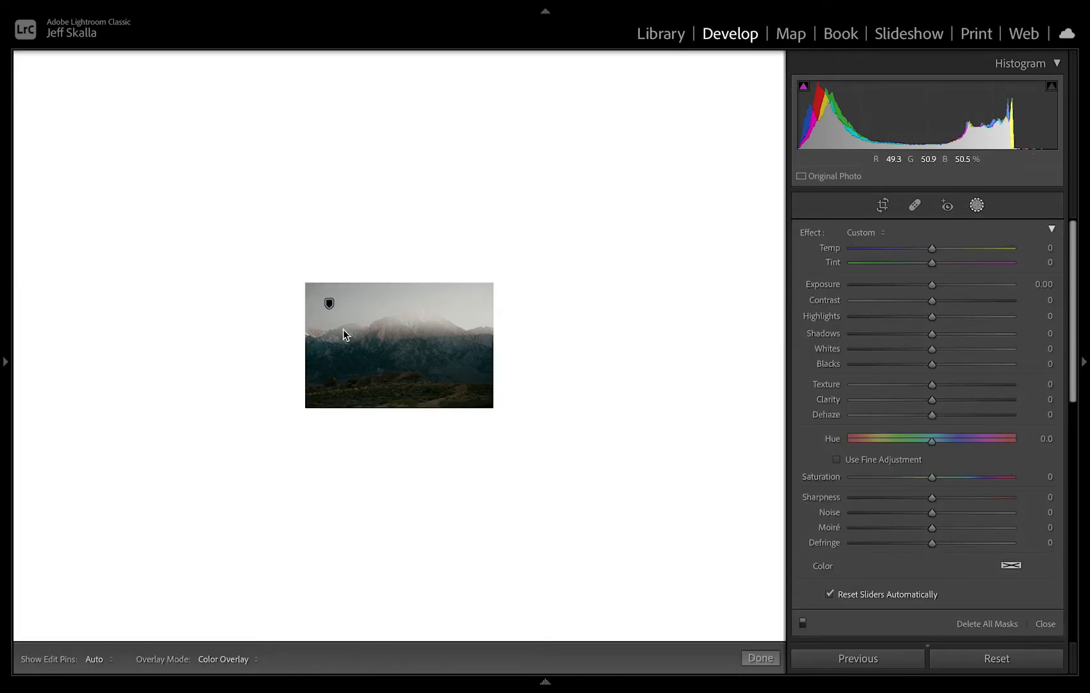
click(329, 304)
right_click(617, 294)
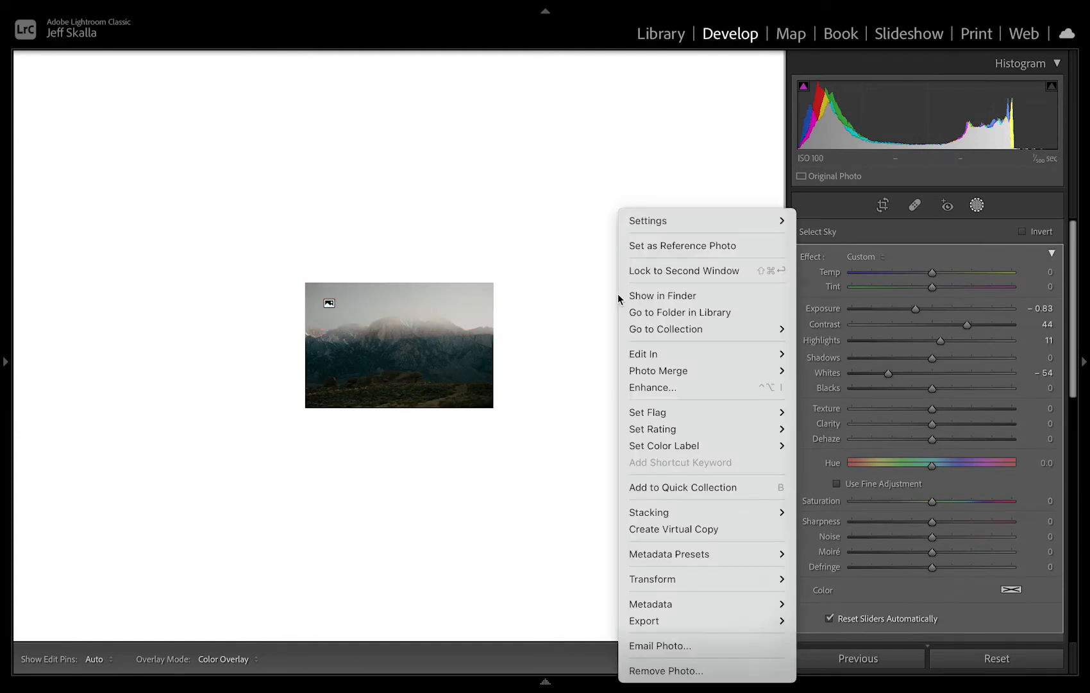
mouse_move(685, 224)
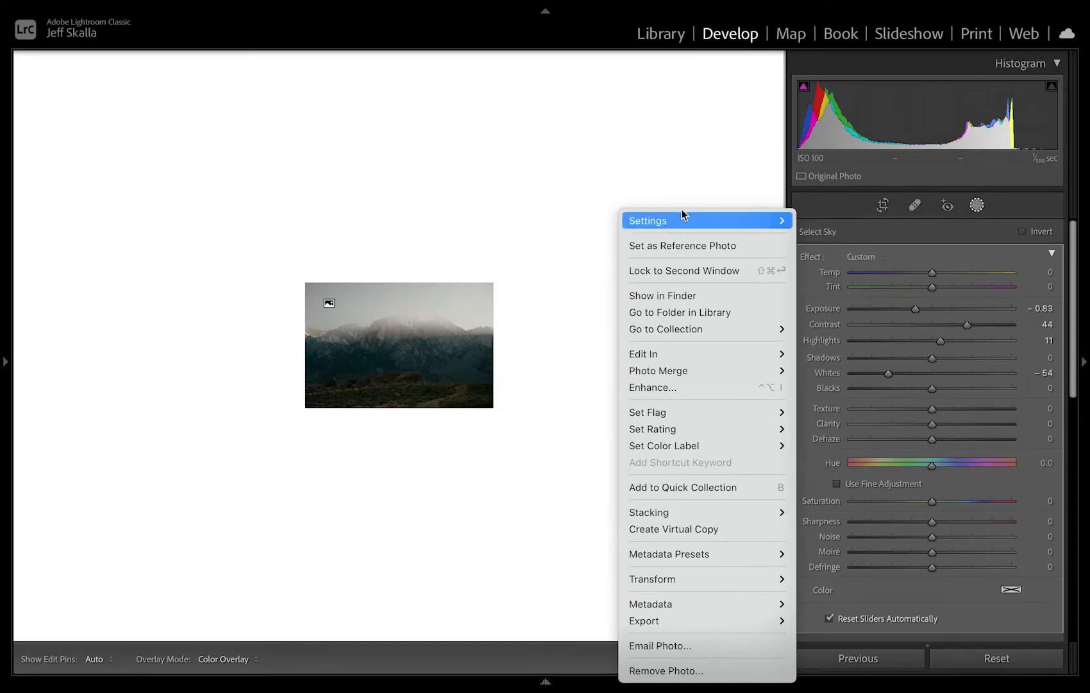
click(597, 130)
mouse_move(365, 8)
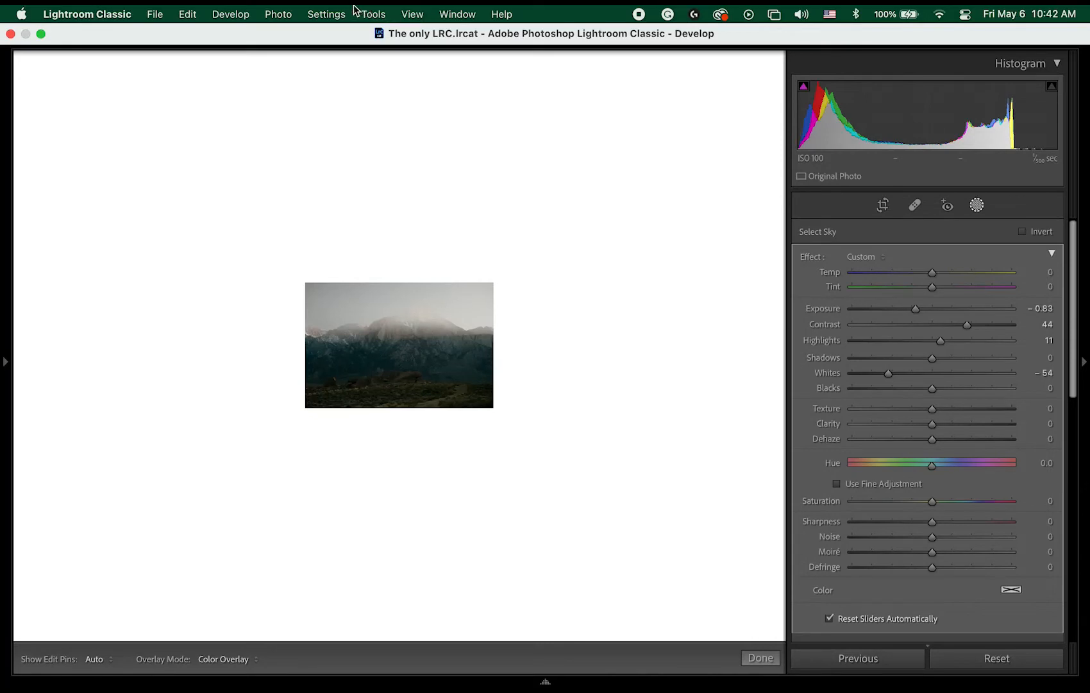
click(457, 14)
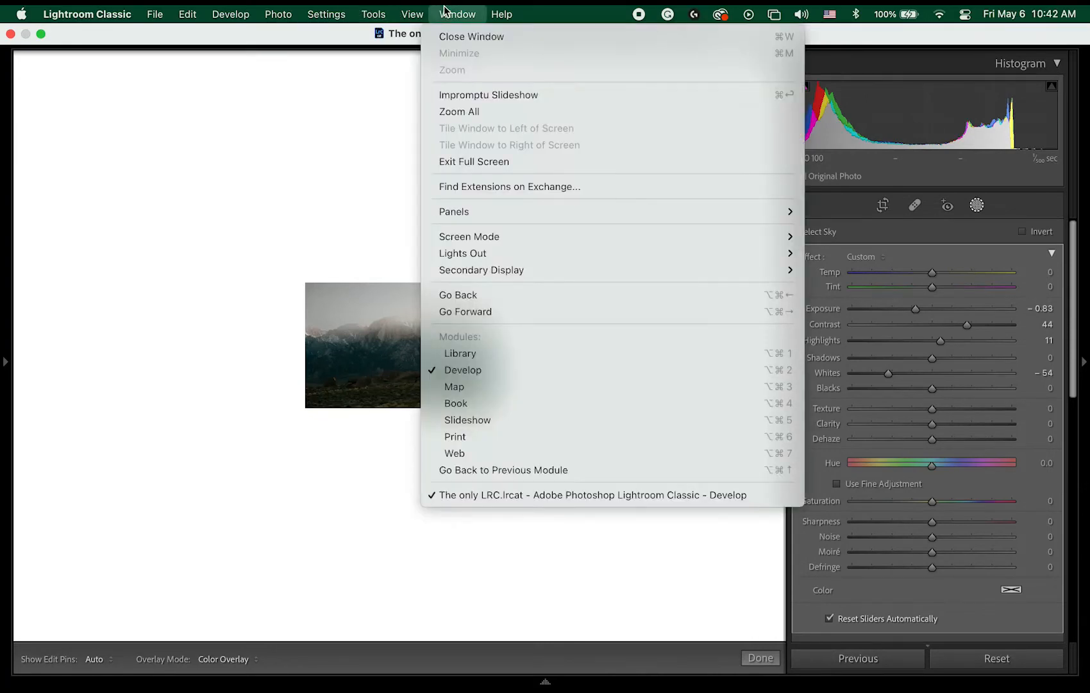
mouse_move(522, 212)
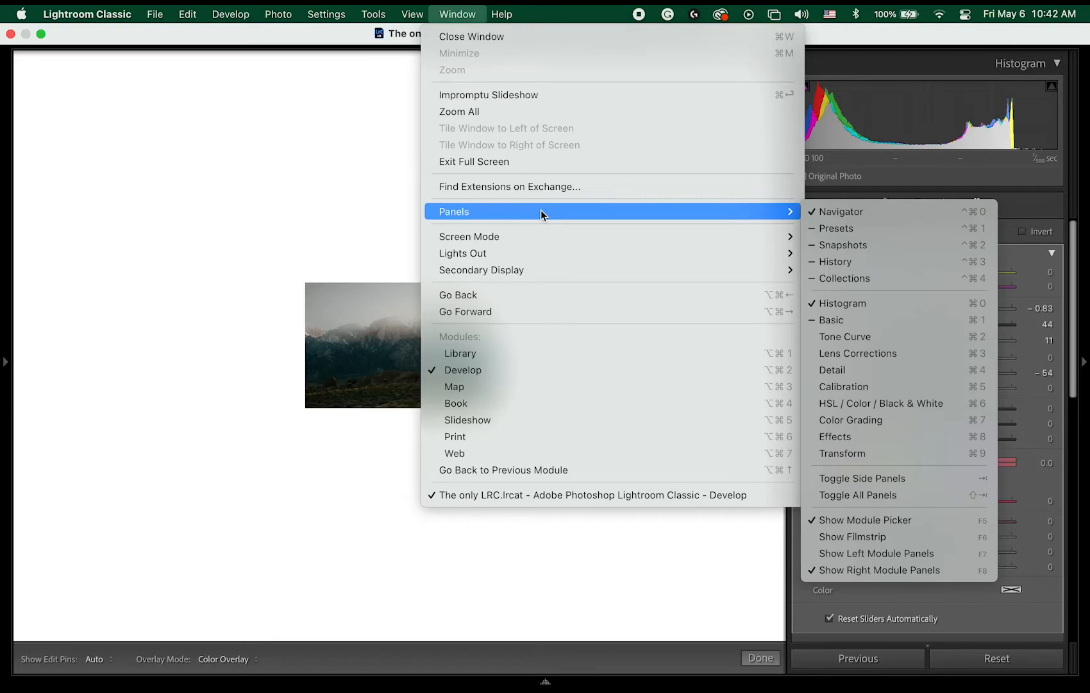
mouse_move(533, 237)
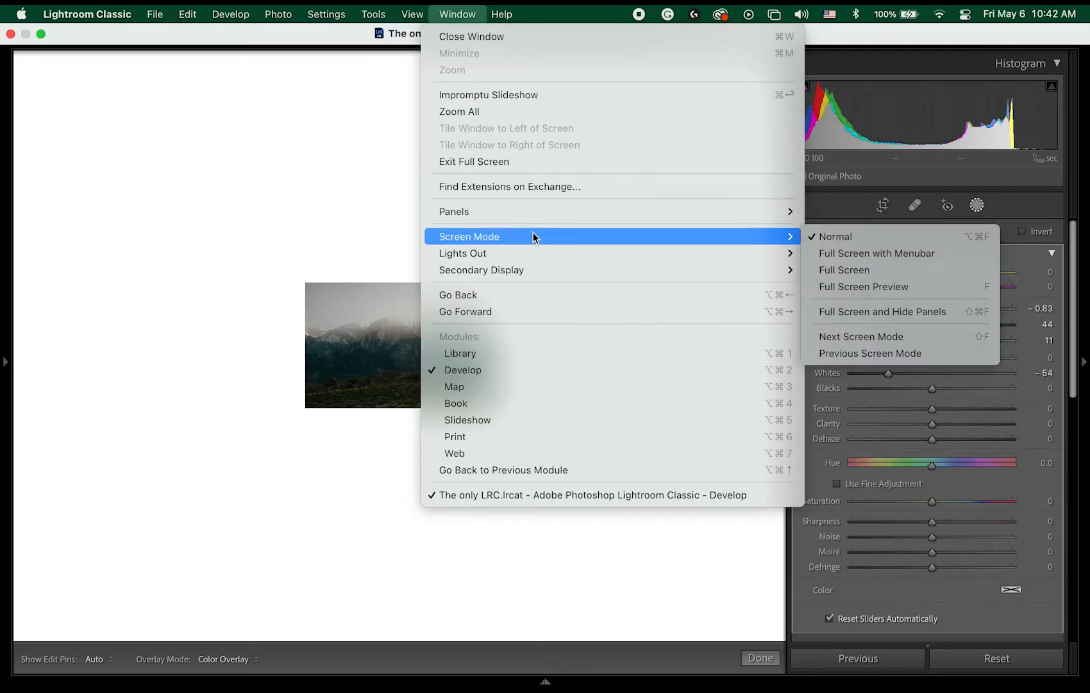
click(152, 133)
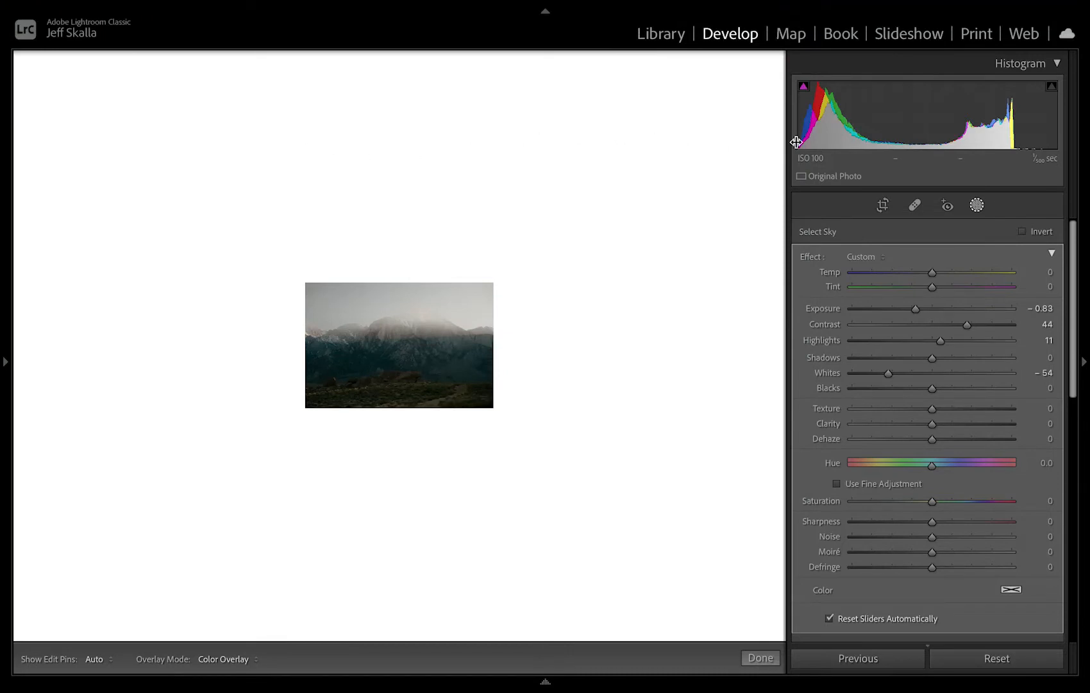
click(684, 40)
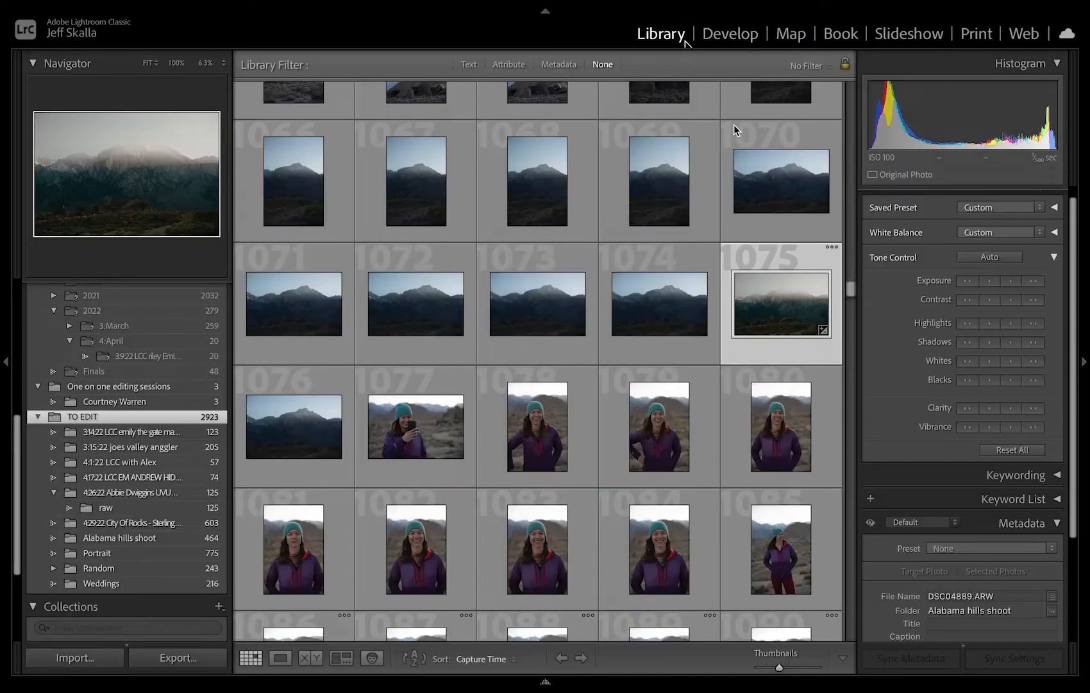
click(728, 33)
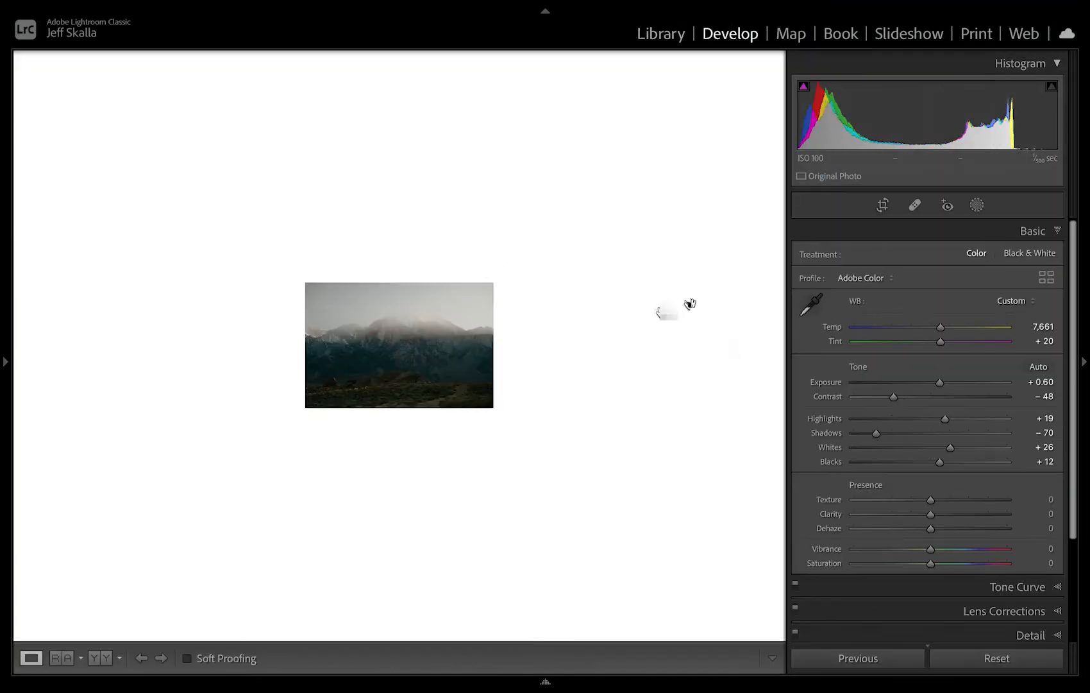
click(977, 205)
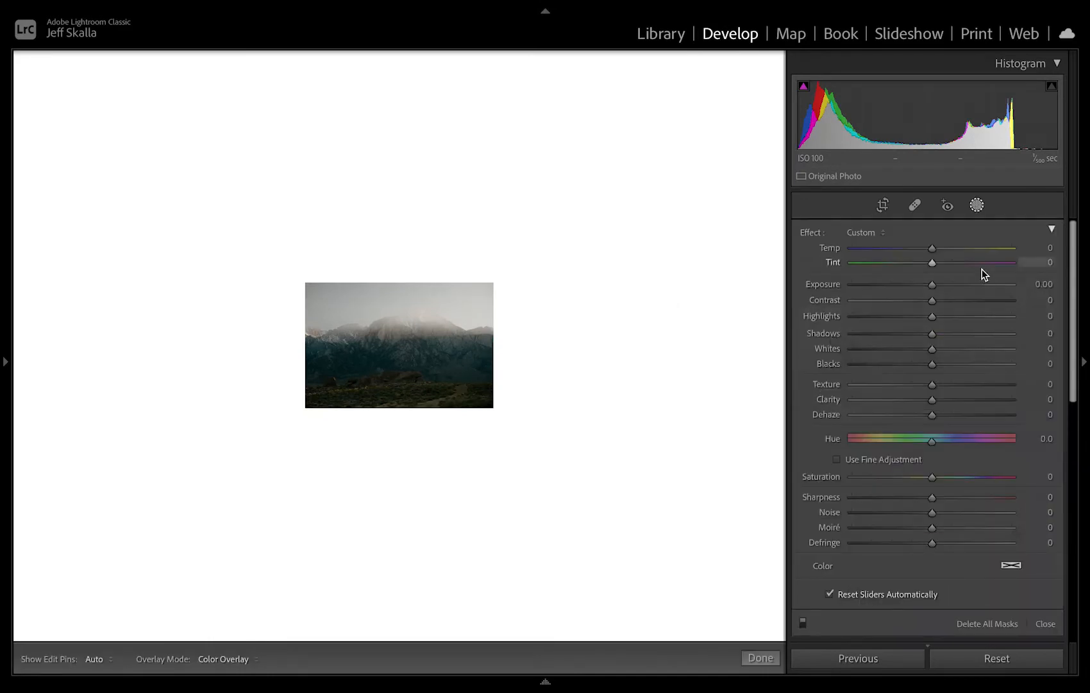
click(878, 234)
click(879, 238)
click(1053, 229)
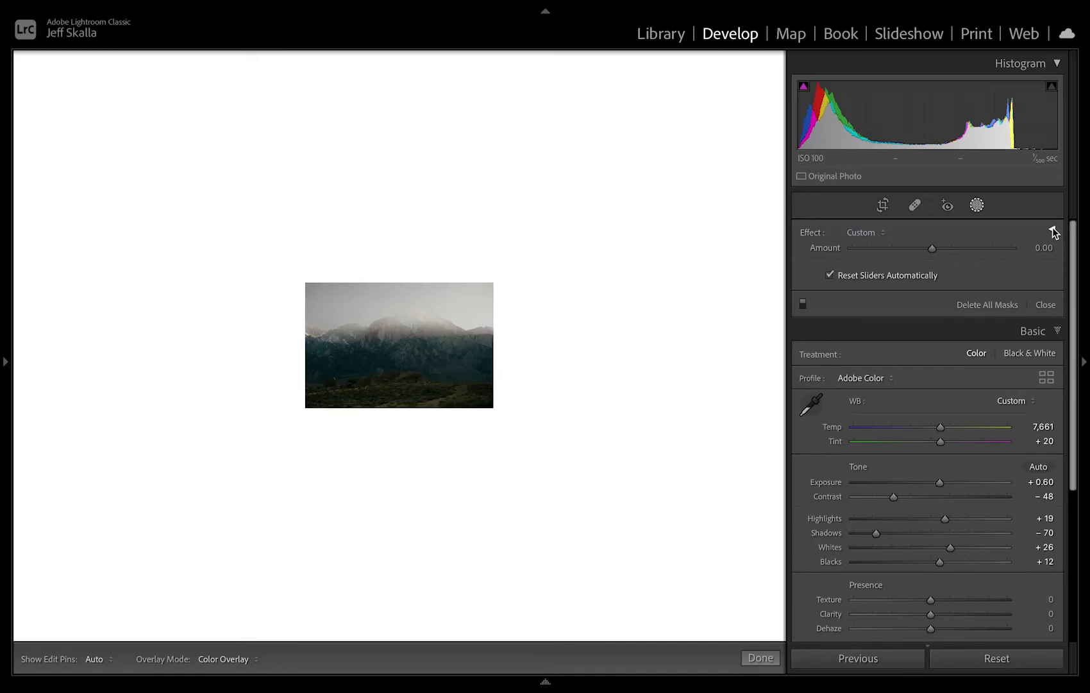
click(1046, 305)
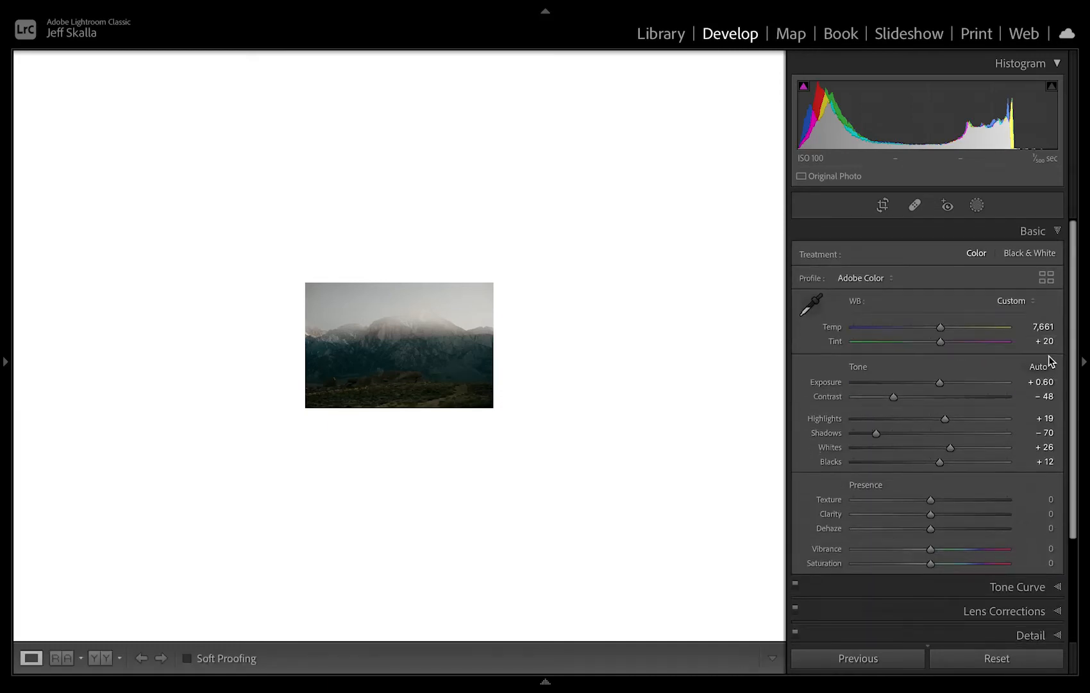
Reopen mask editing and toggle the effect of all masks to compare the photo with and without them.
click(977, 205)
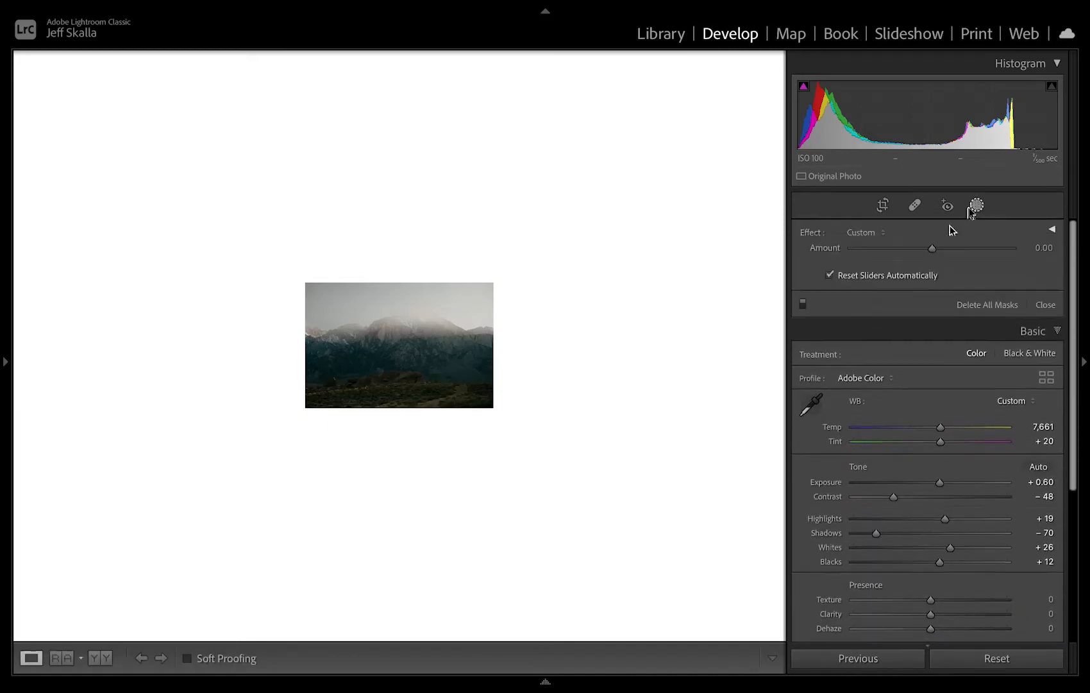
click(803, 303)
click(803, 306)
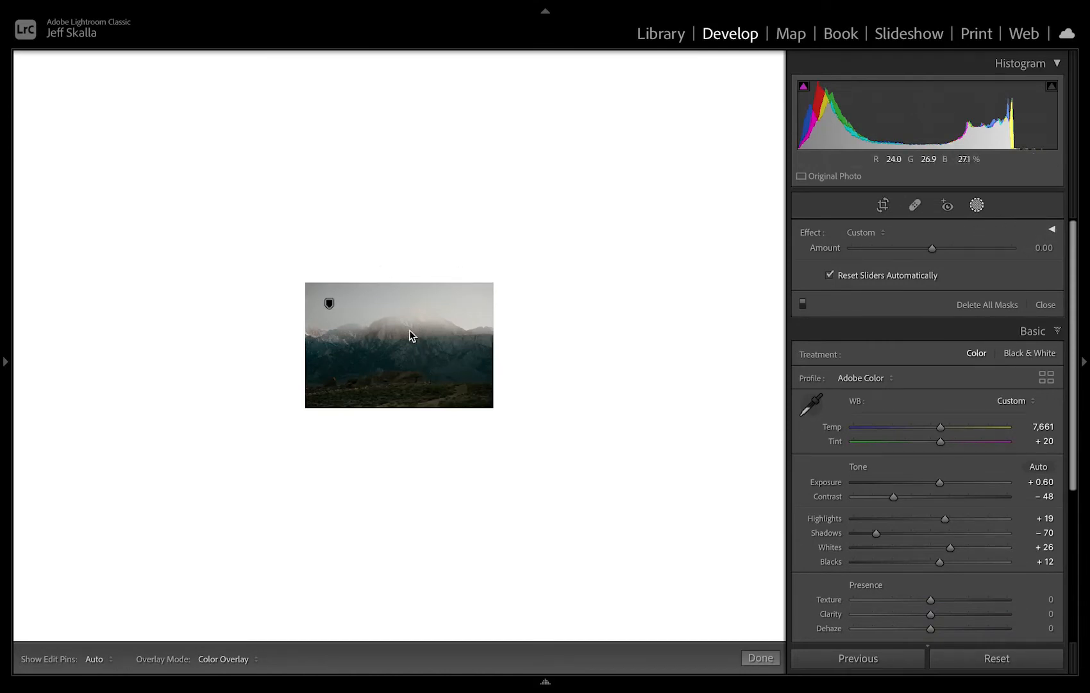
Enlarge the photo view, expand the mask adjustments, and set the sky mask's Exposure to 0.78.
key(super+=)
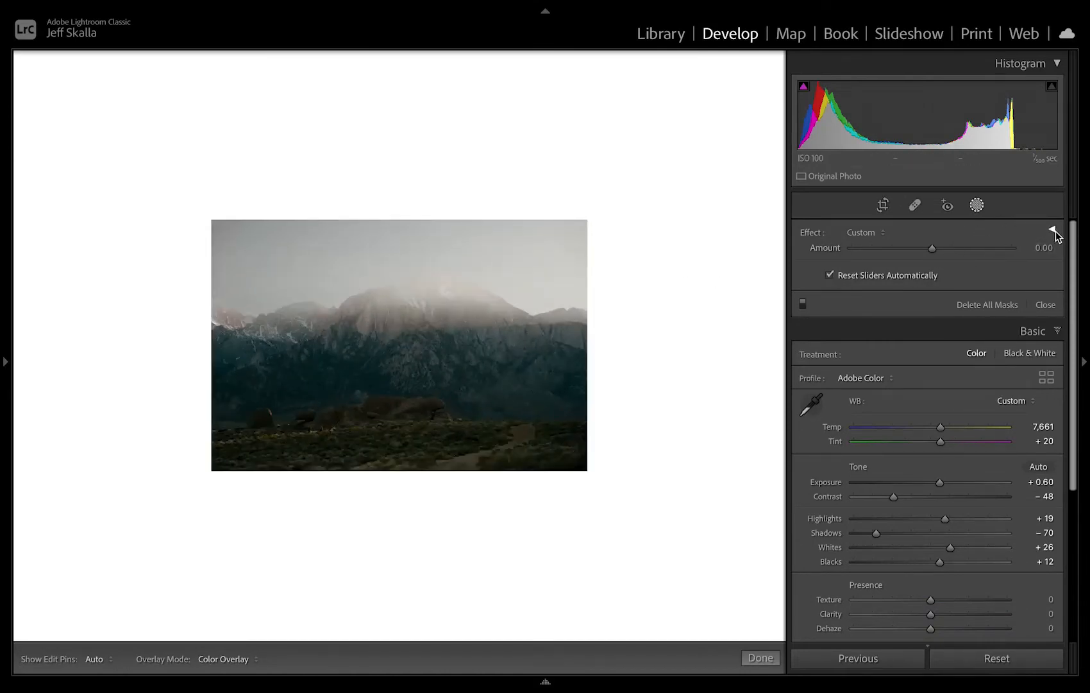
click(1053, 230)
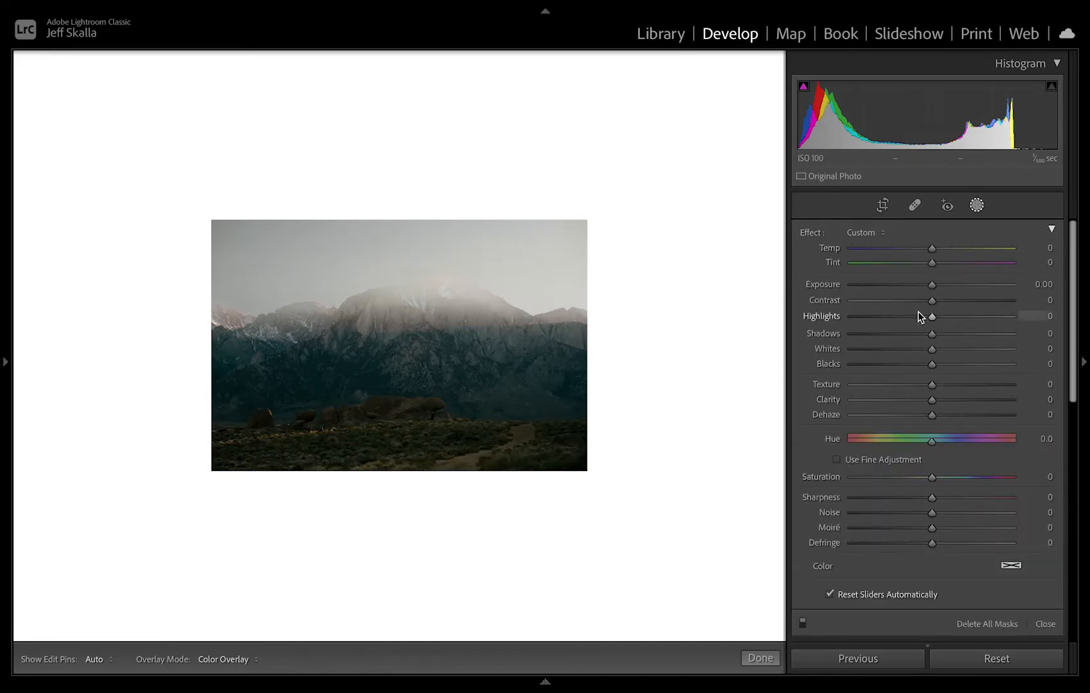
mouse_move(932, 284)
mouse_down()
mouse_move(911, 284)
mouse_move(948, 289)
mouse_up()
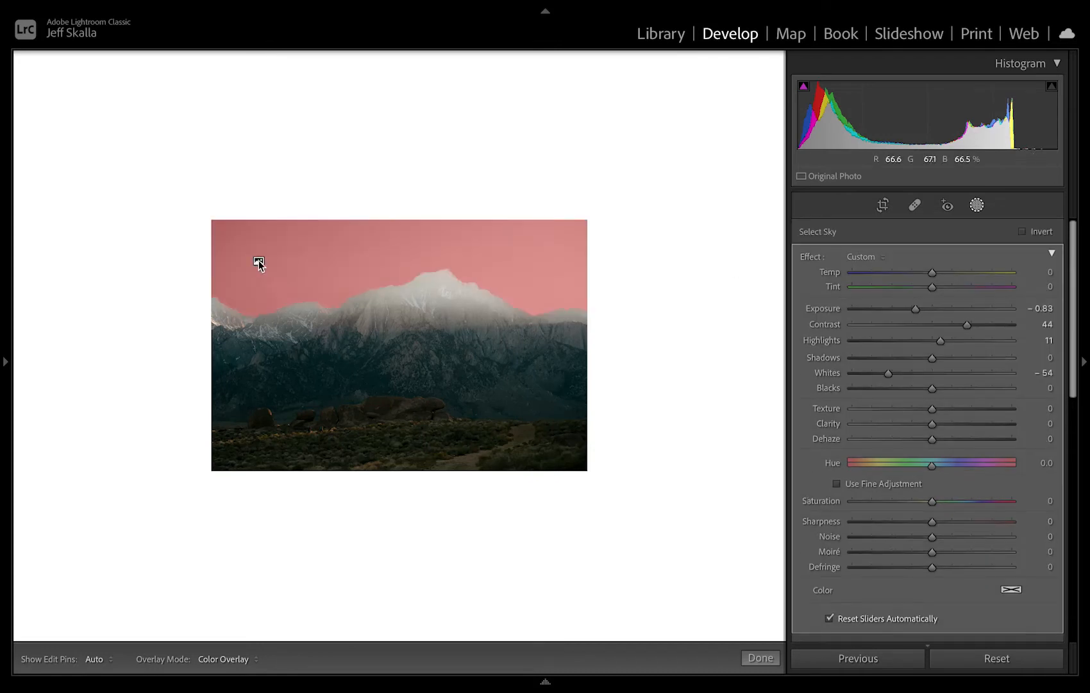
drag(916, 311, 949, 320)
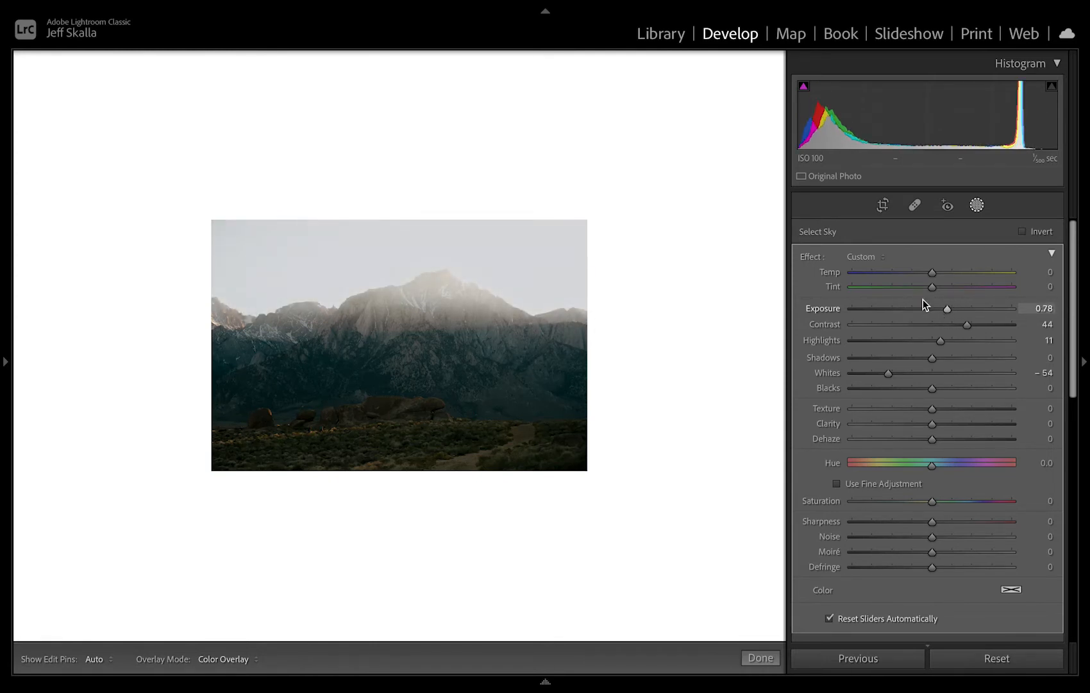
Try the sky mask's Temp at -57 and -100, checking the ridge line up close, and bring it back to -1.
drag(927, 275, 887, 273)
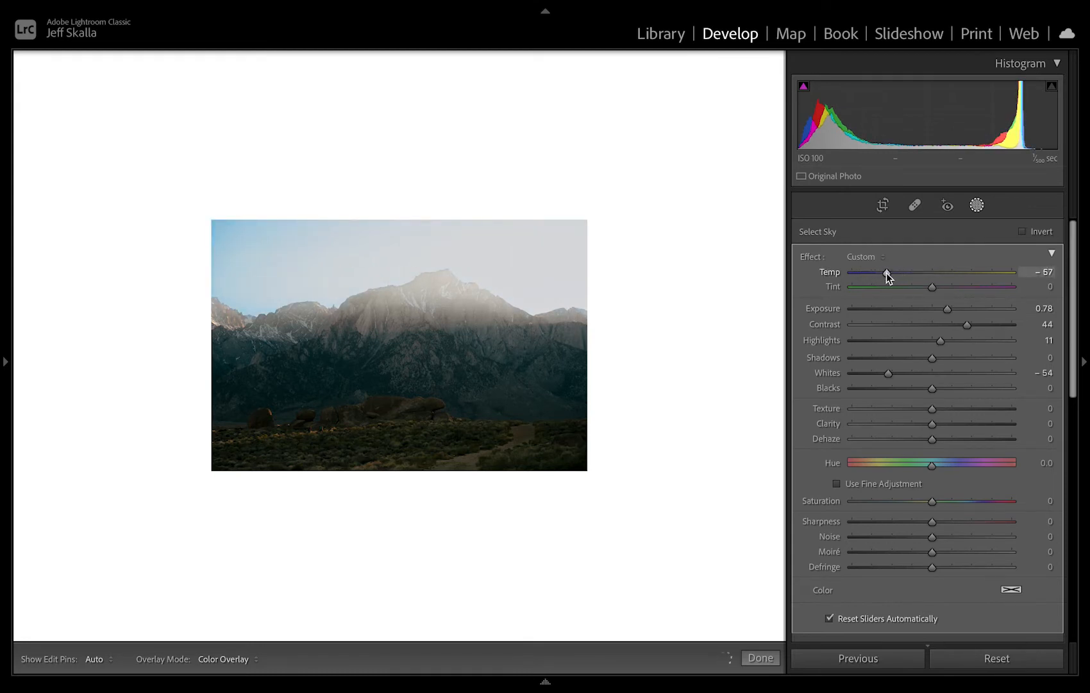
click(386, 290)
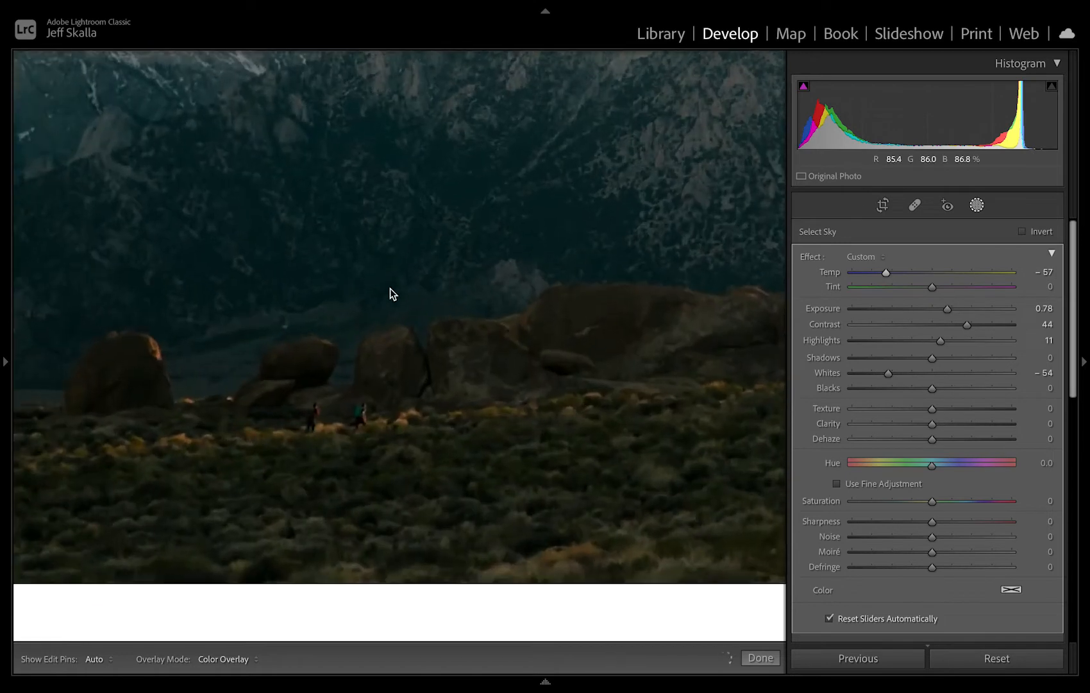
scroll(478, 275, up, 8)
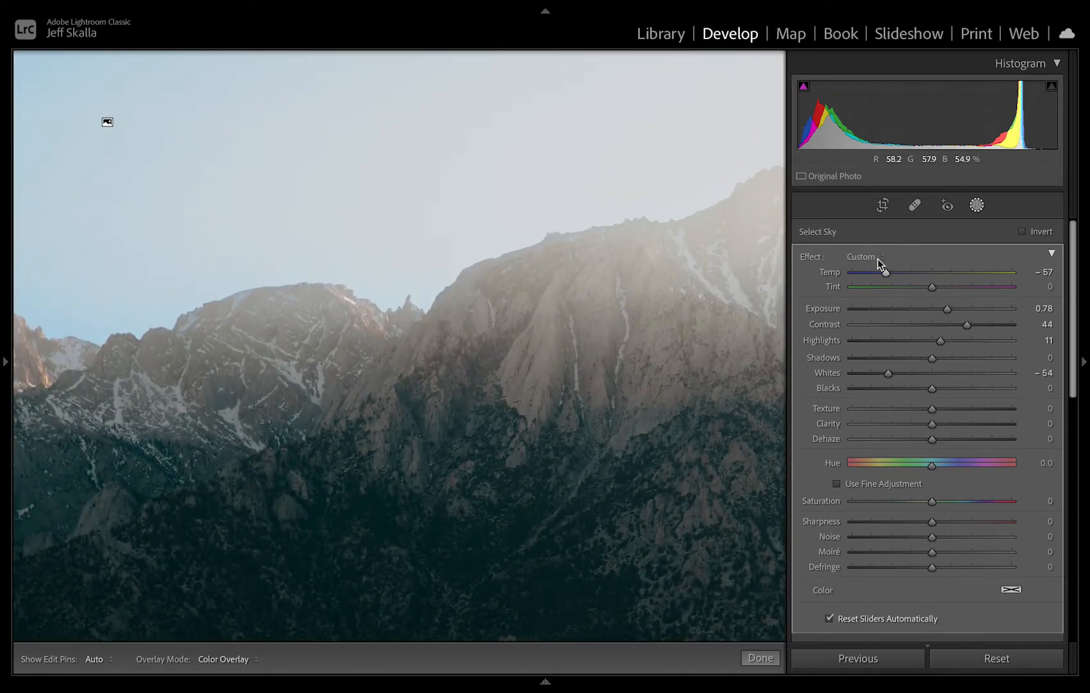
drag(889, 271, 821, 276)
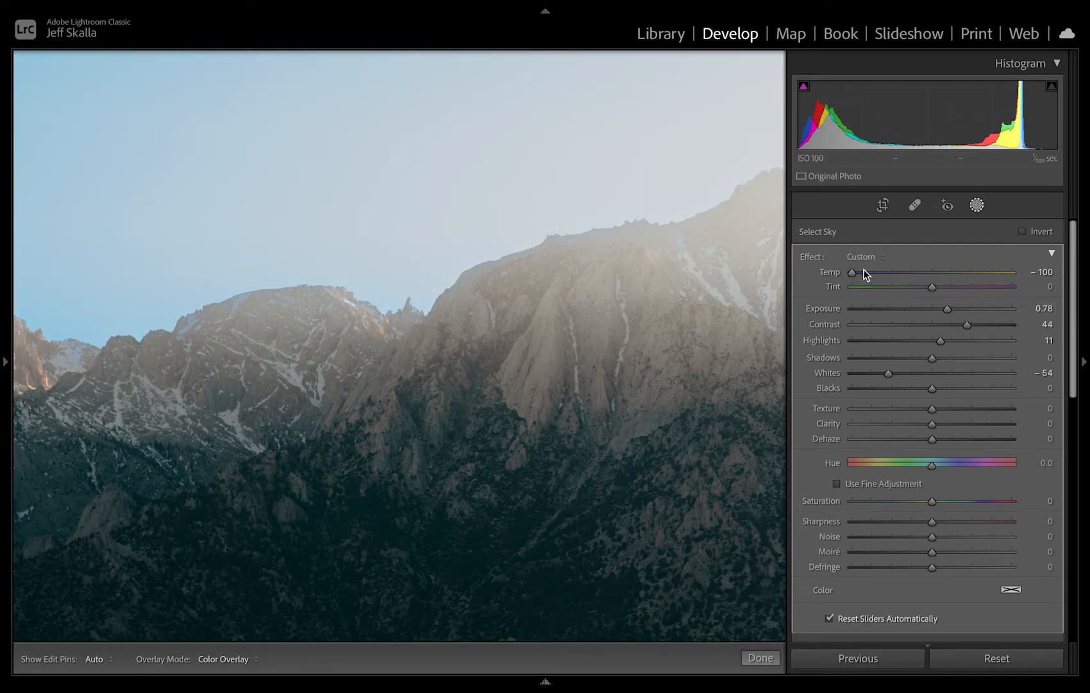
drag(854, 272, 934, 277)
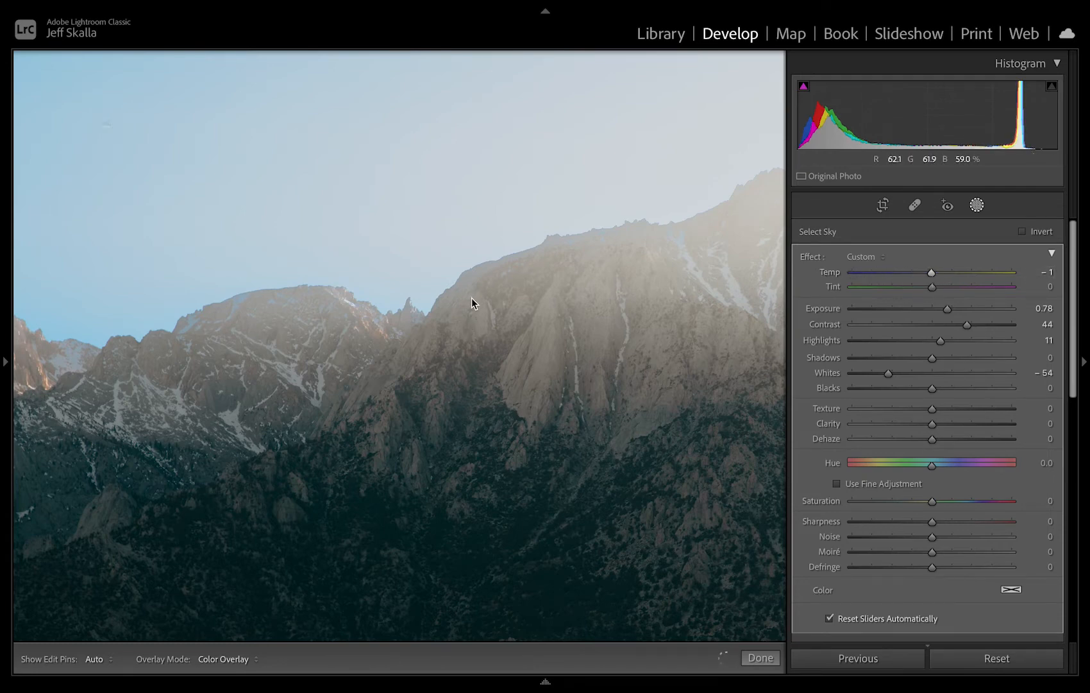
click(471, 298)
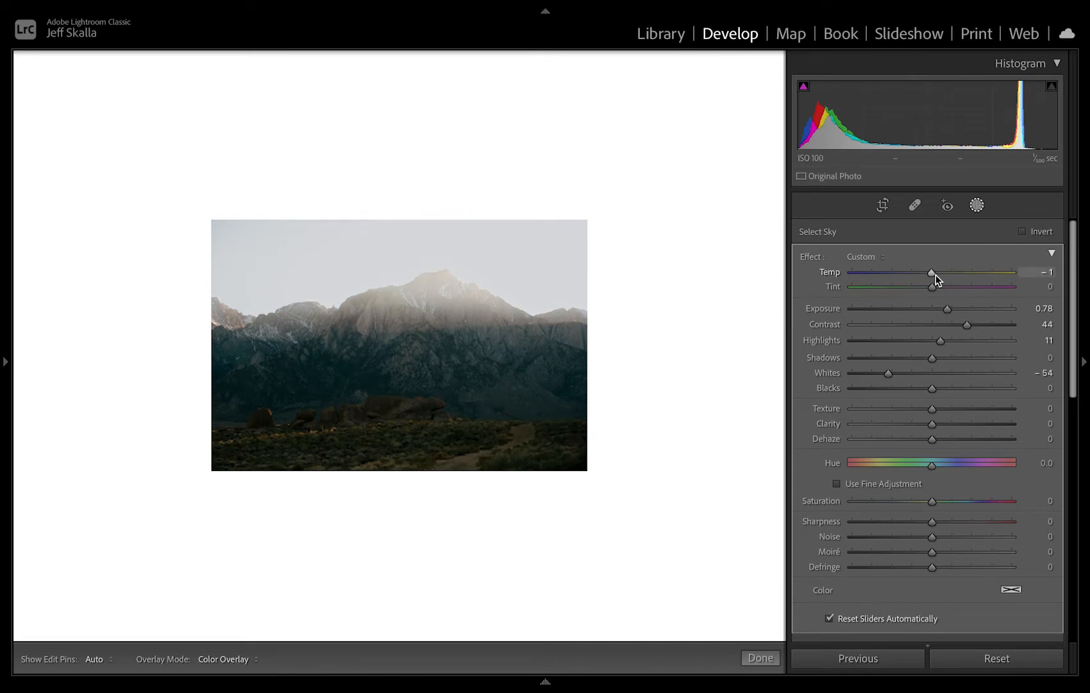
Cool the sky mask by setting its Temp to -36 and its Tint to -8.
drag(933, 274, 907, 276)
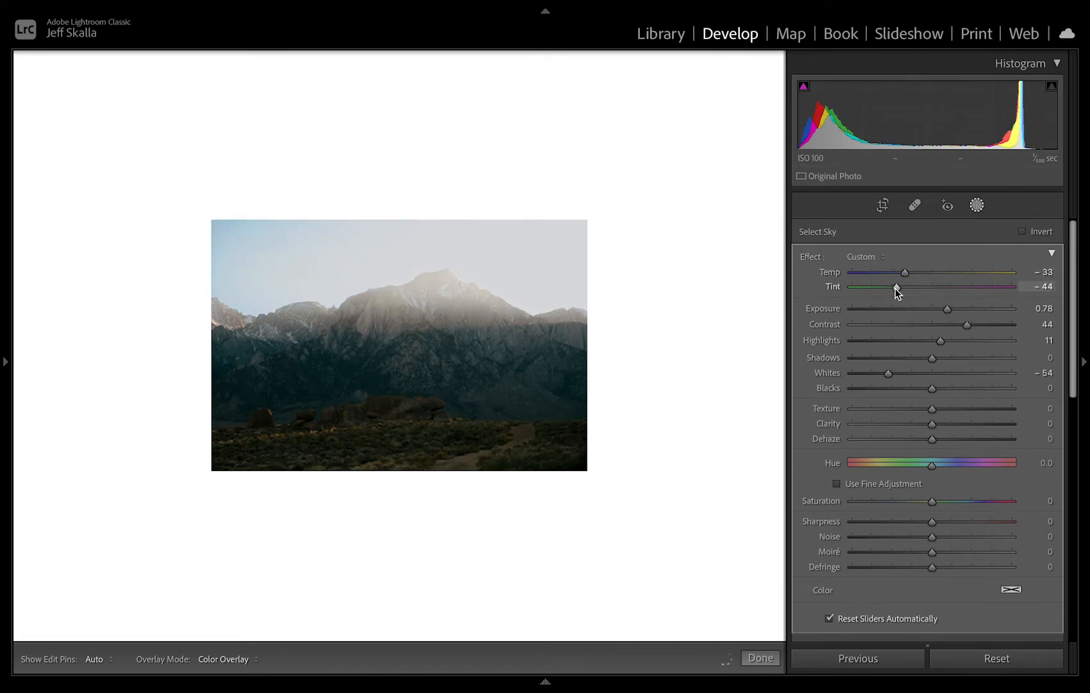
mouse_move(919, 288)
mouse_down()
mouse_move(955, 287)
mouse_move(896, 291)
mouse_move(927, 289)
mouse_up()
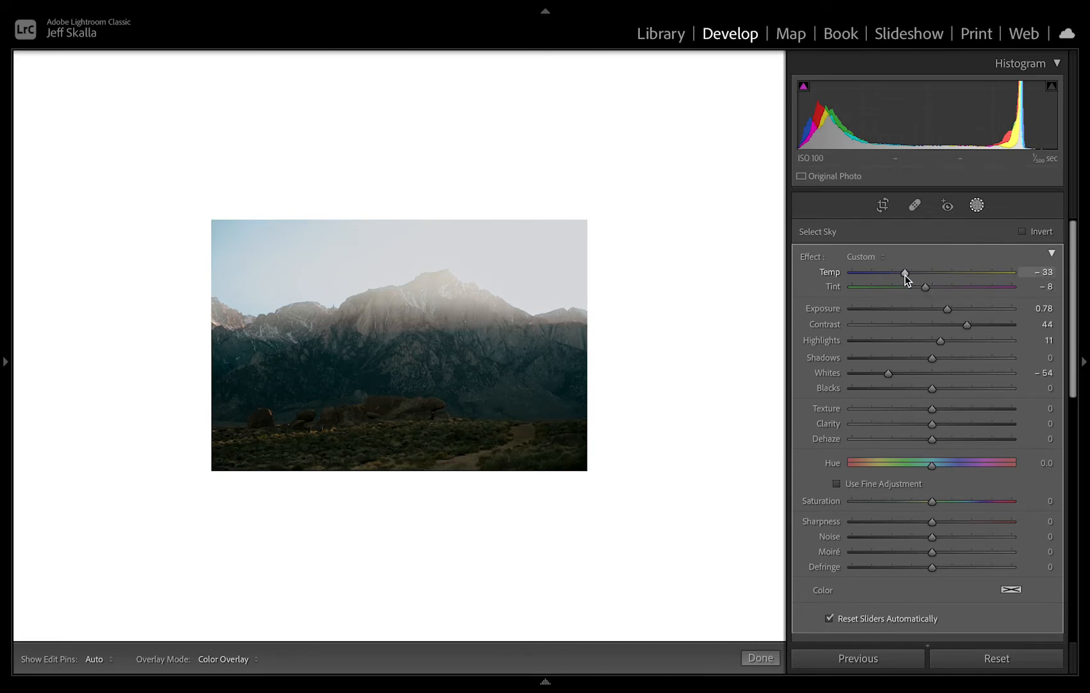
drag(905, 274, 902, 275)
Set the sky mask's Shadows to 22 and Blacks to 33, checking the mountain ridge up close.
drag(935, 351, 988, 390)
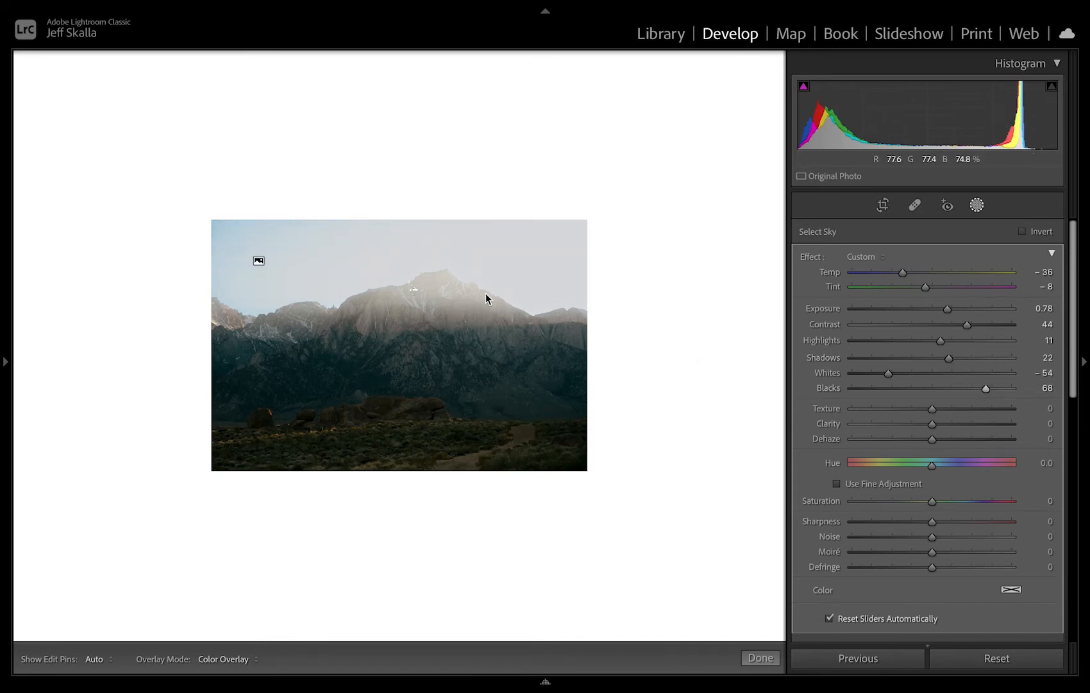
key(super+equal)
key(super+equal)
key(super+equal)
key(super+equal)
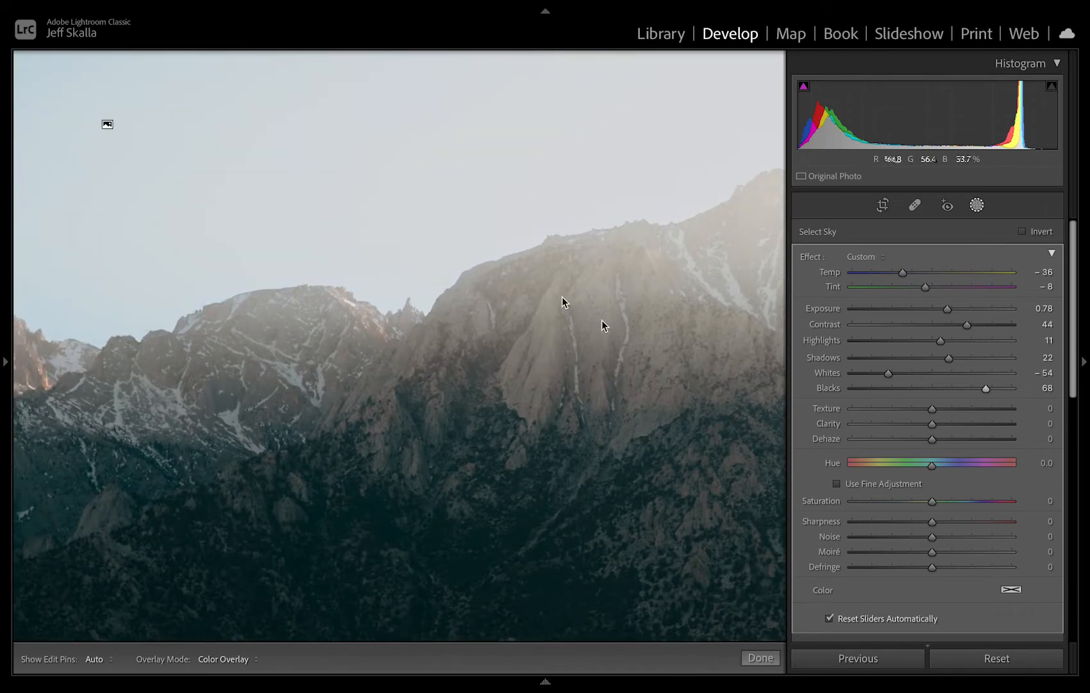
drag(987, 388, 958, 395)
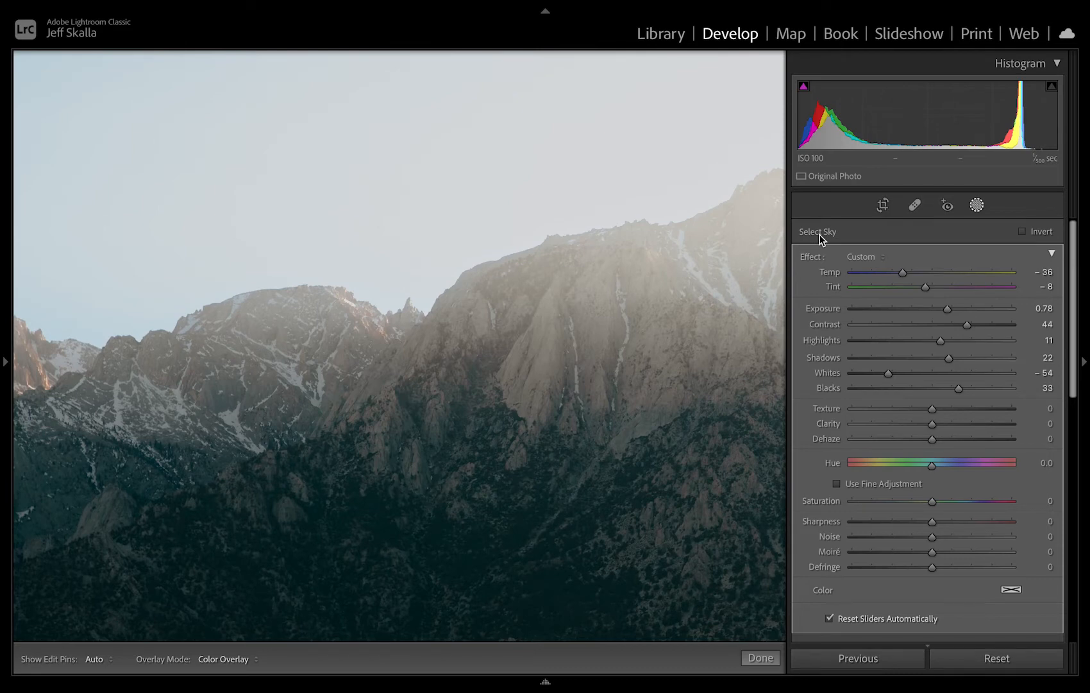
click(474, 275)
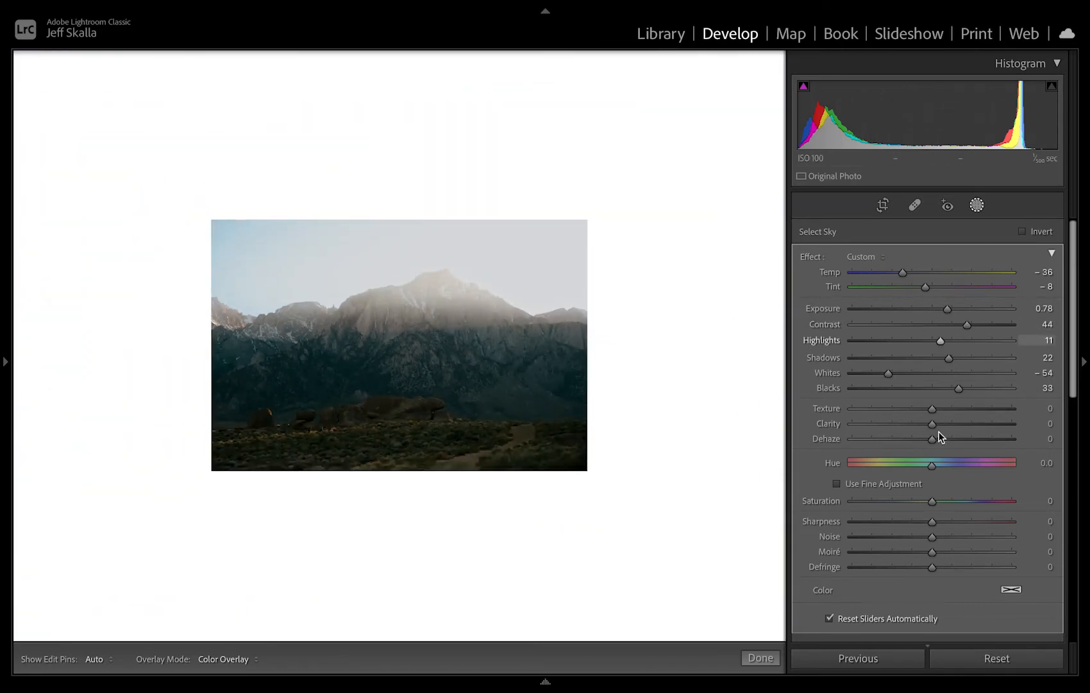
Set the sky mask's Texture to -7, Highlights to 17 and Whites to -23, leaving Dehaze at 0.
drag(932, 439, 925, 409)
double_click(945, 438)
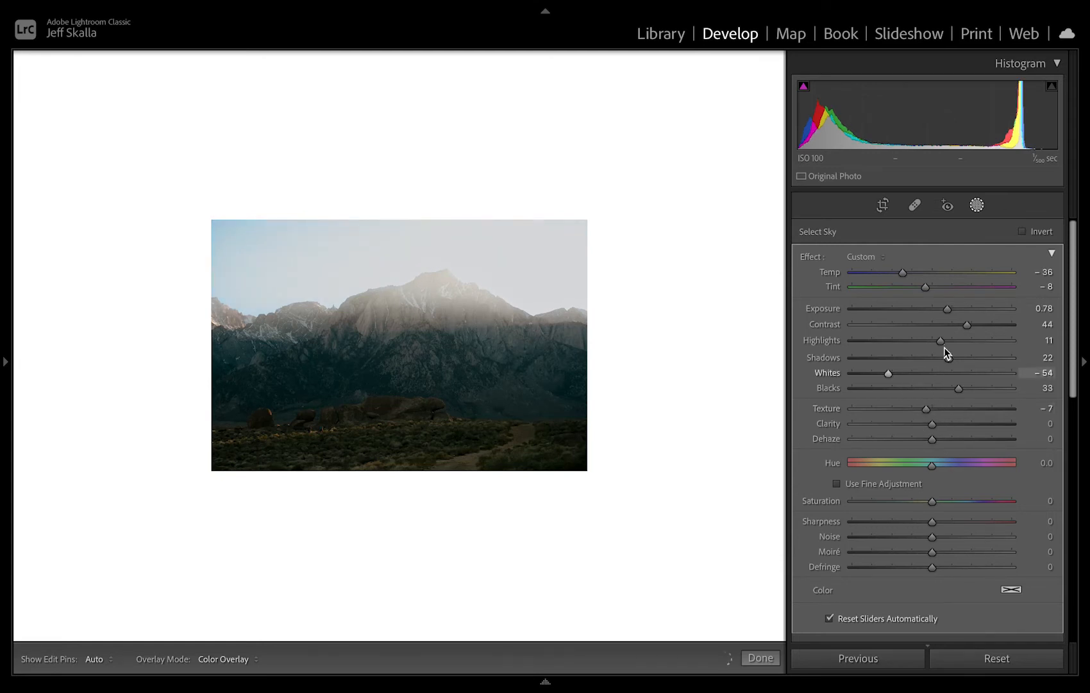
drag(954, 344, 947, 345)
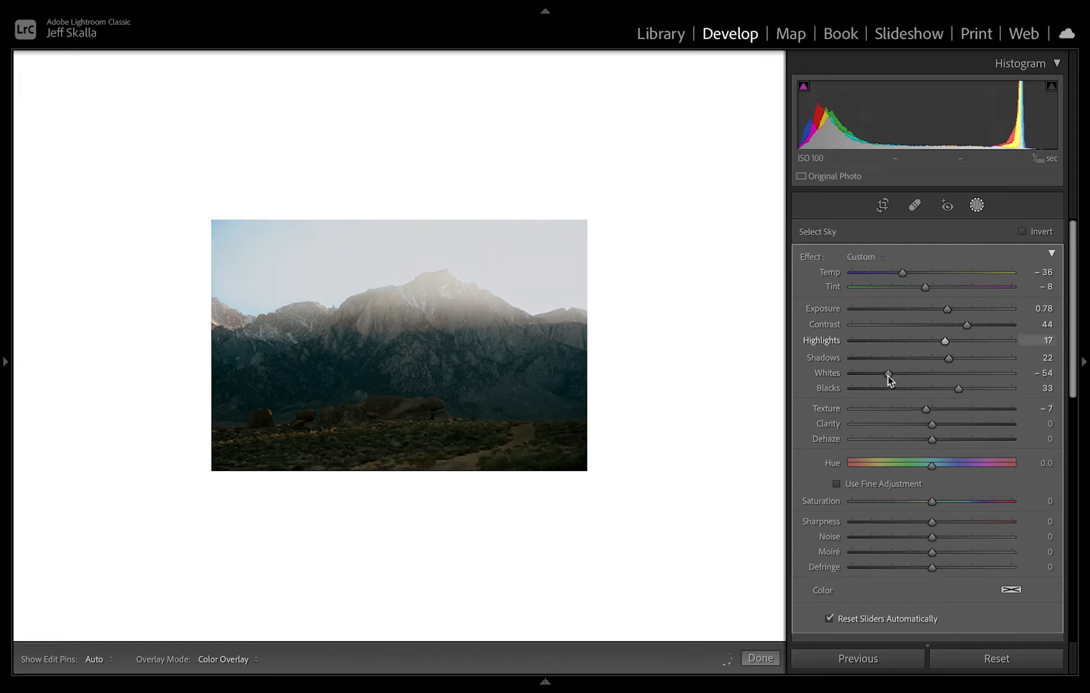
drag(888, 375, 915, 376)
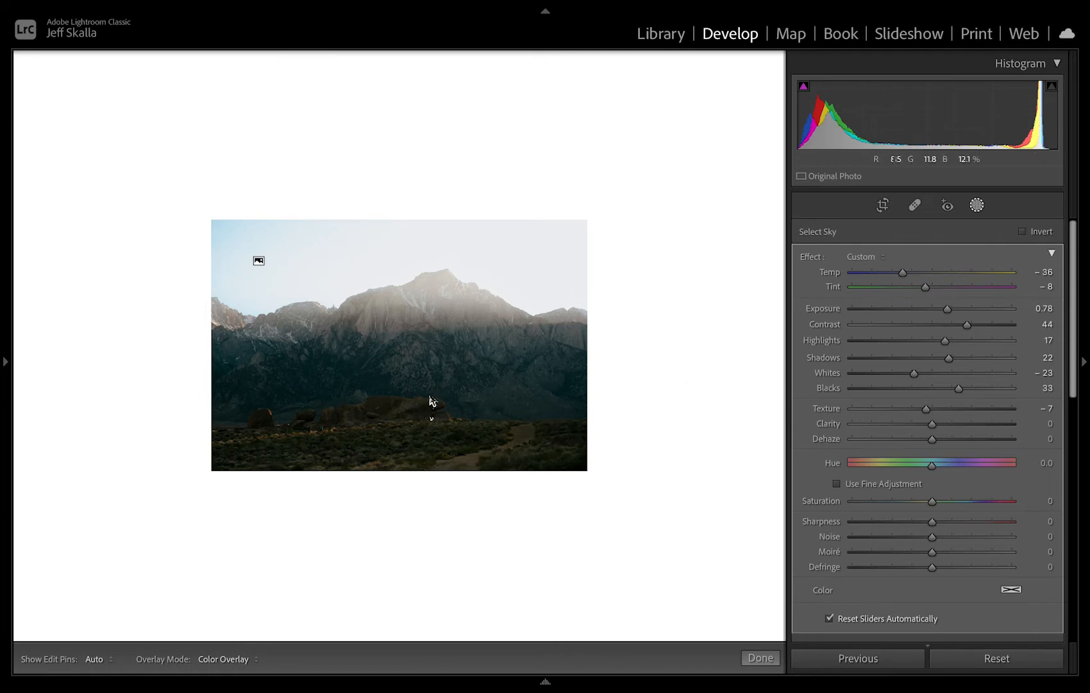
click(414, 455)
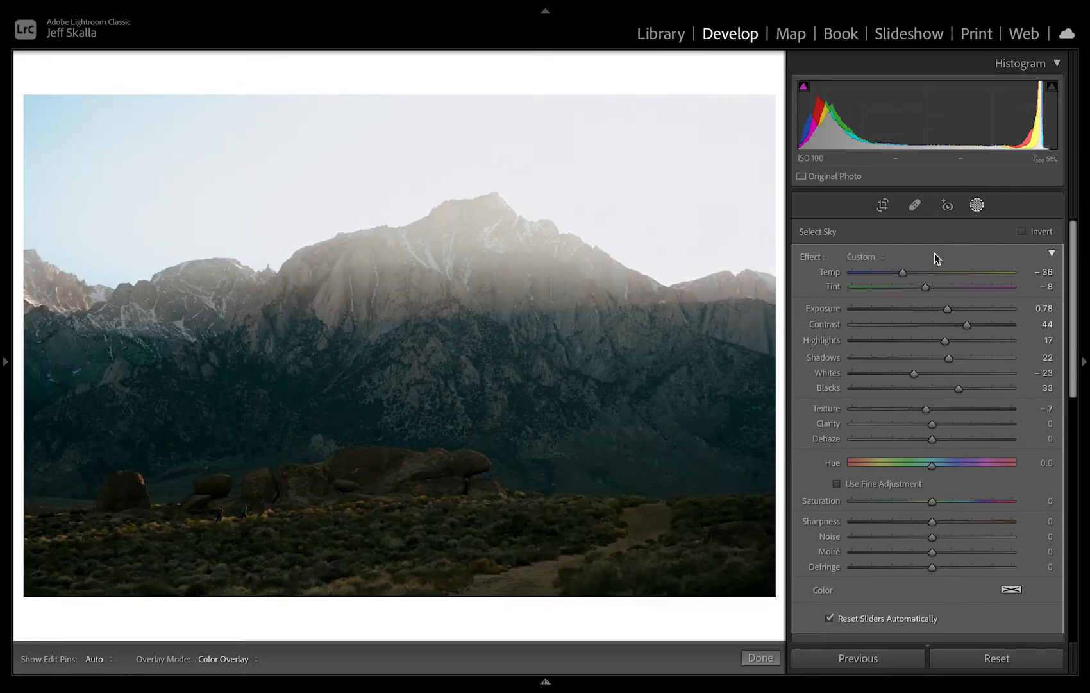
scroll(912, 231, down, 2)
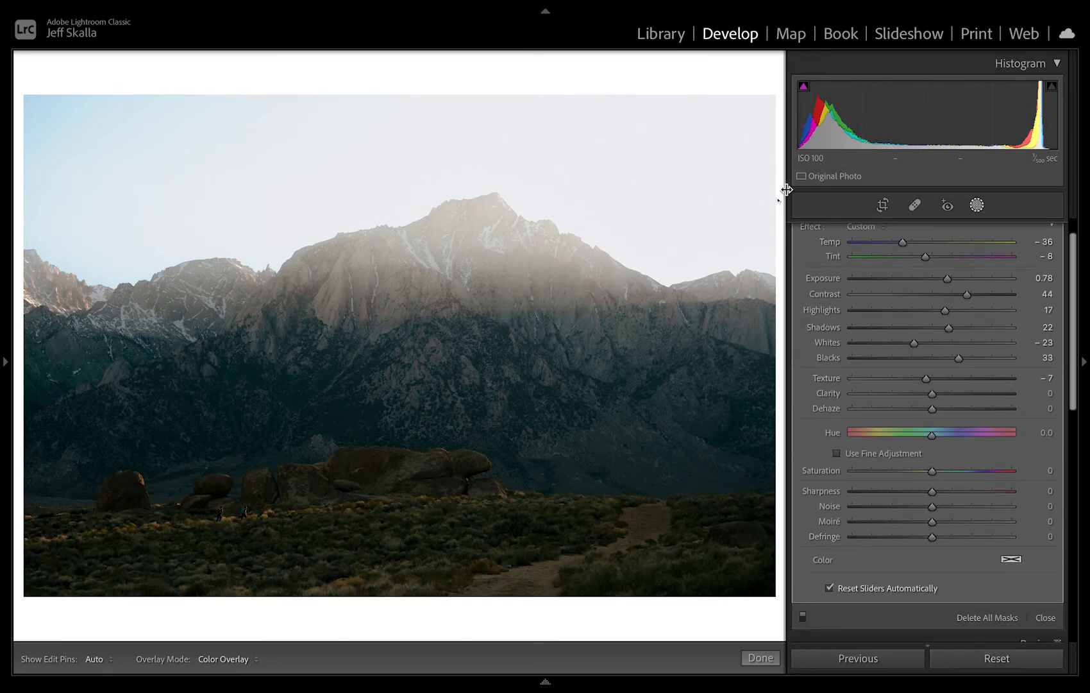
key(Tab)
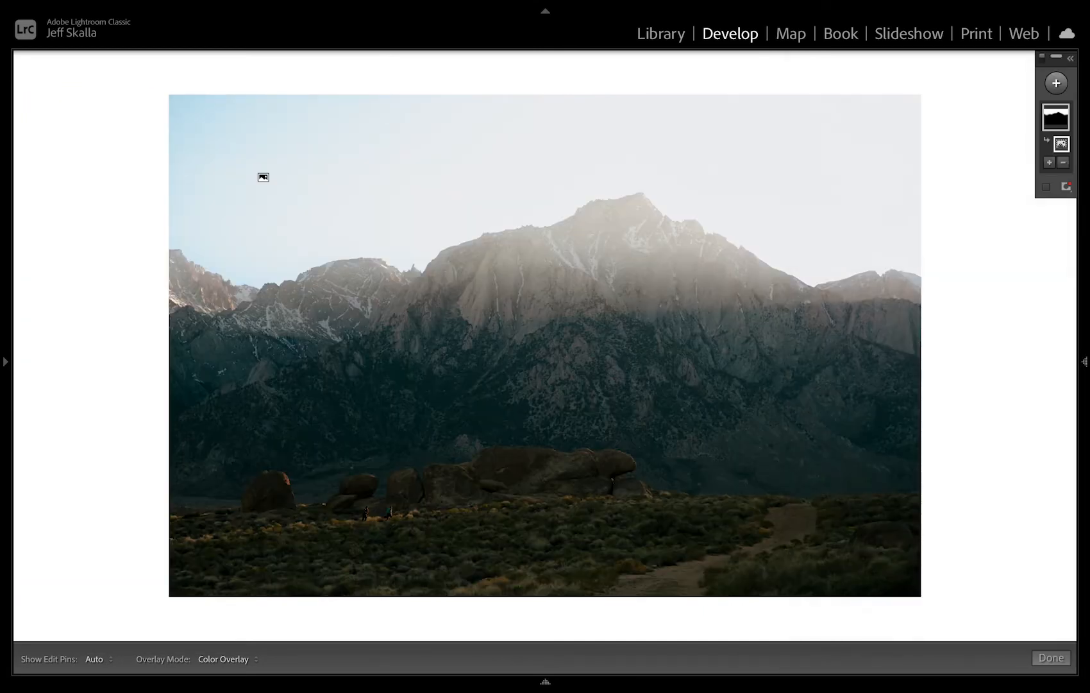
click(1086, 318)
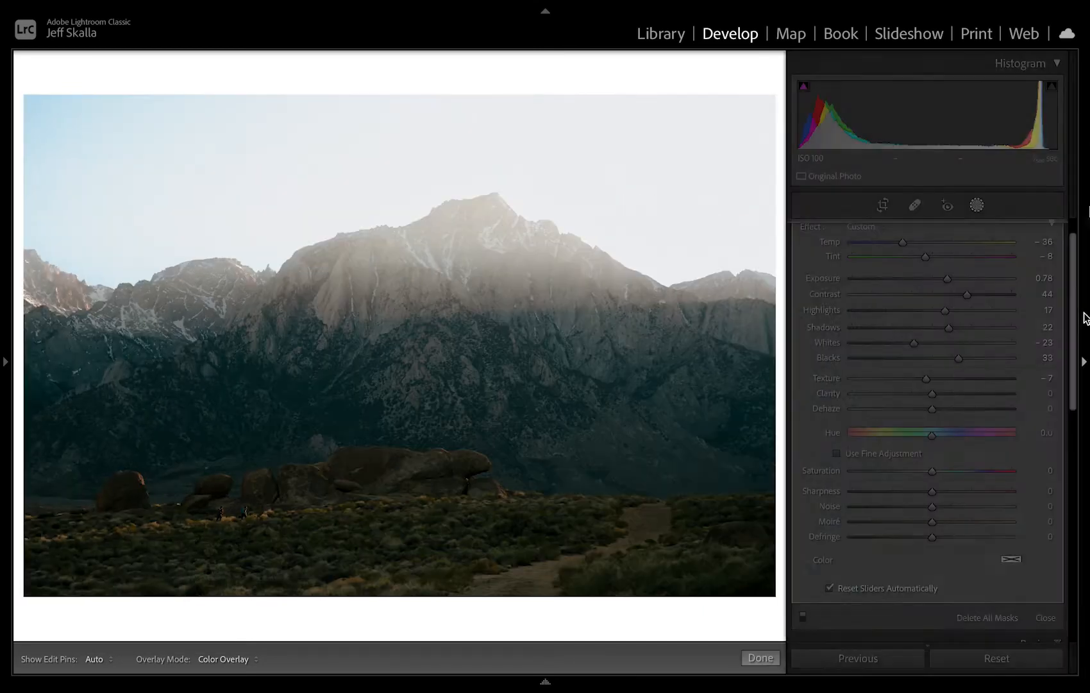
click(781, 59)
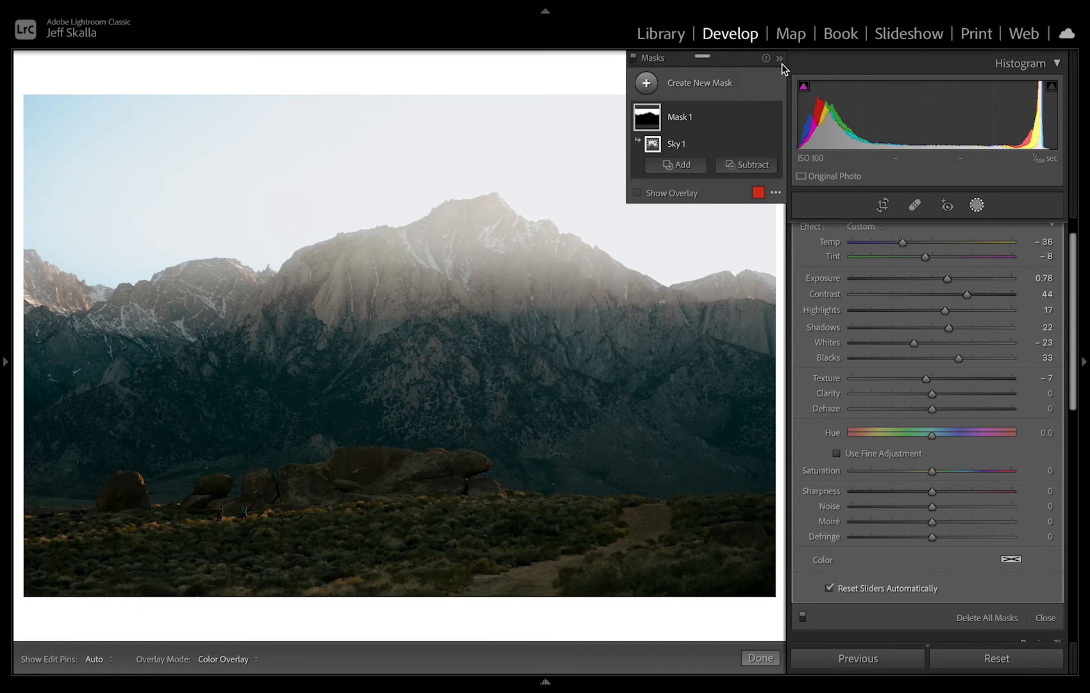
click(780, 59)
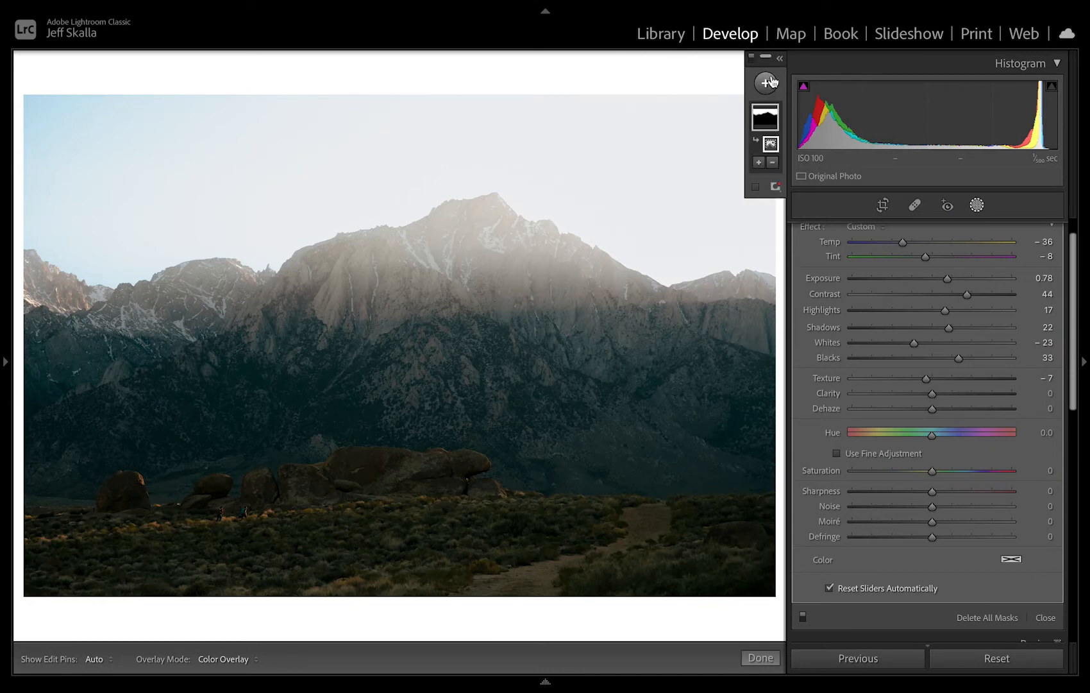
Add a wide, slightly tilted radial gradient mask over the brush around the two hikers and set its Exposure to 0.77.
click(769, 82)
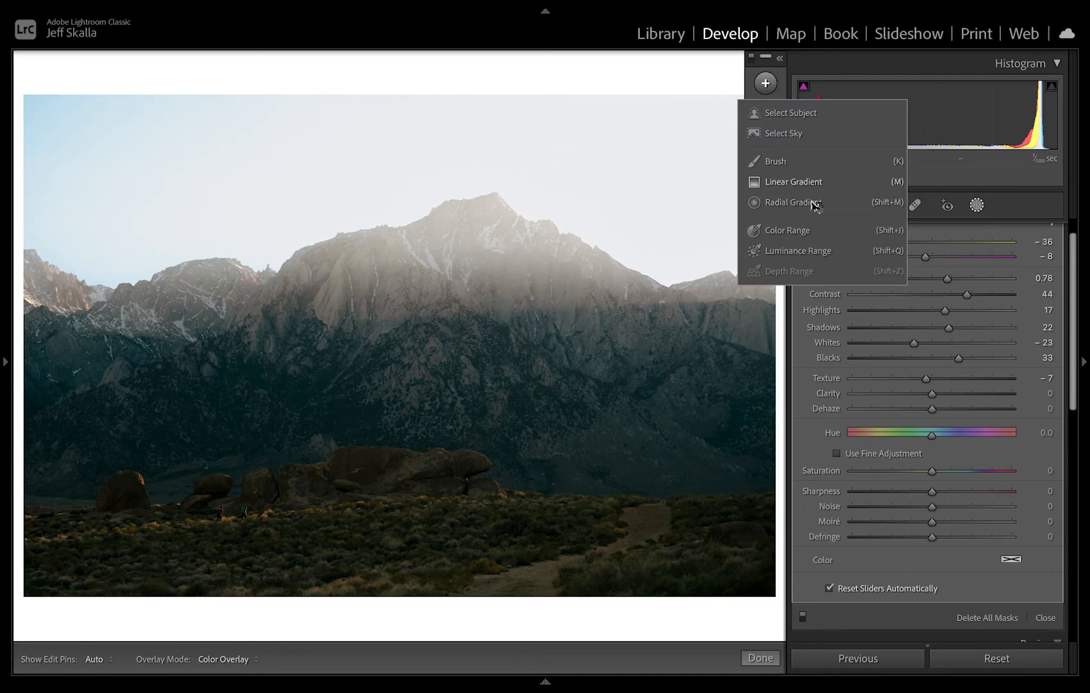
click(813, 204)
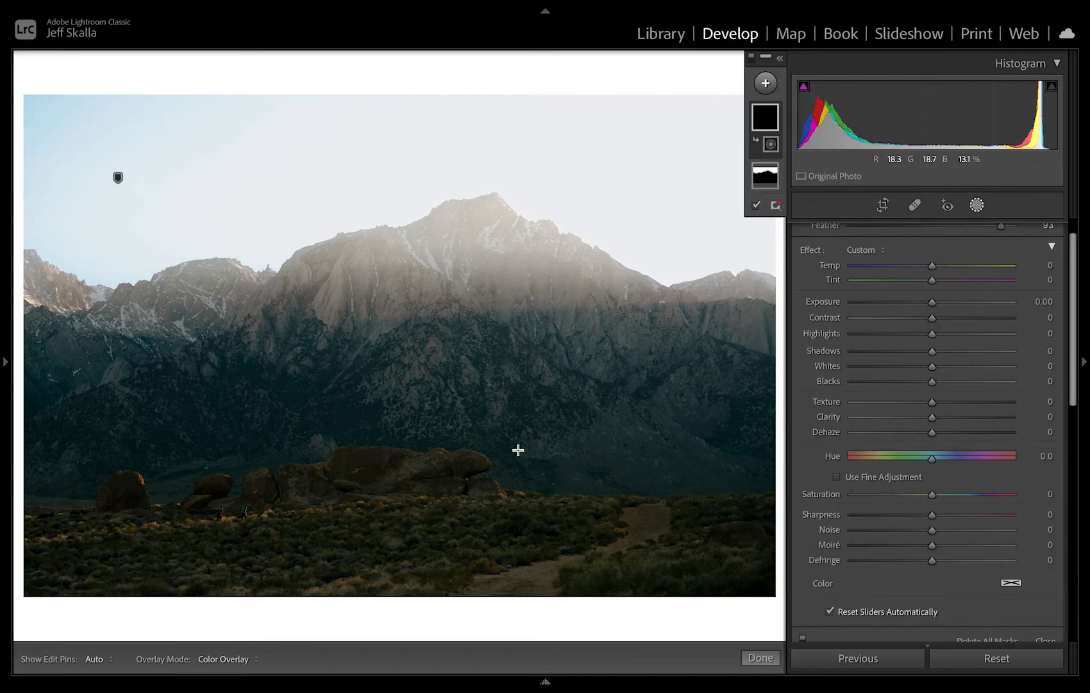
drag(235, 513, 590, 538)
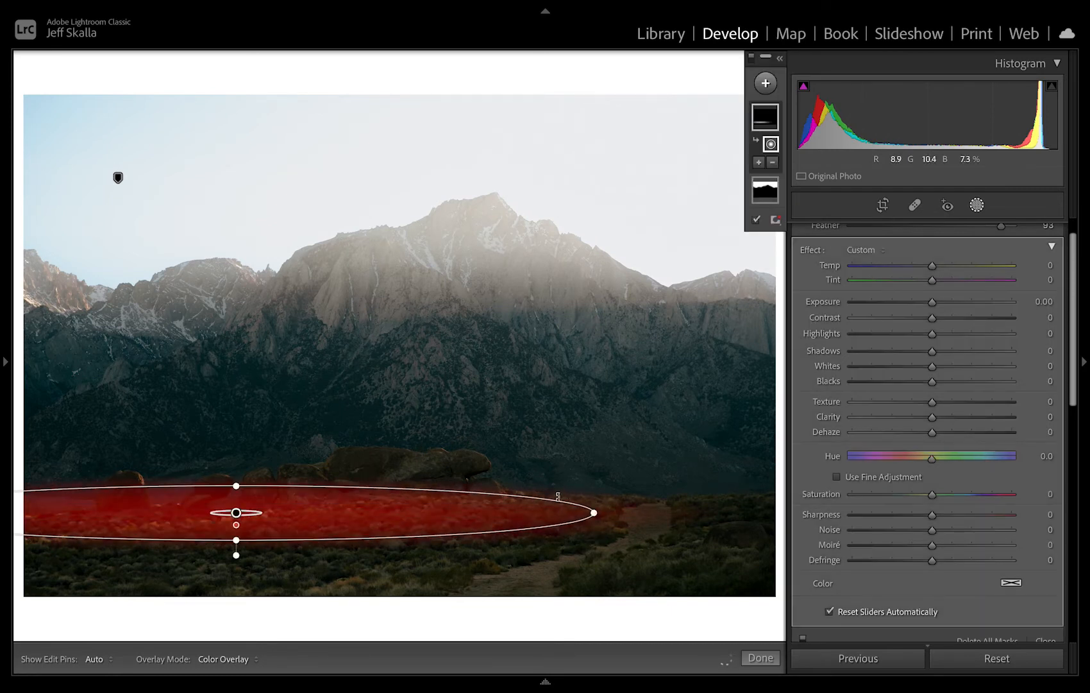
mouse_move(558, 495)
mouse_down()
mouse_move(555, 470)
mouse_move(574, 488)
mouse_move(544, 489)
mouse_up()
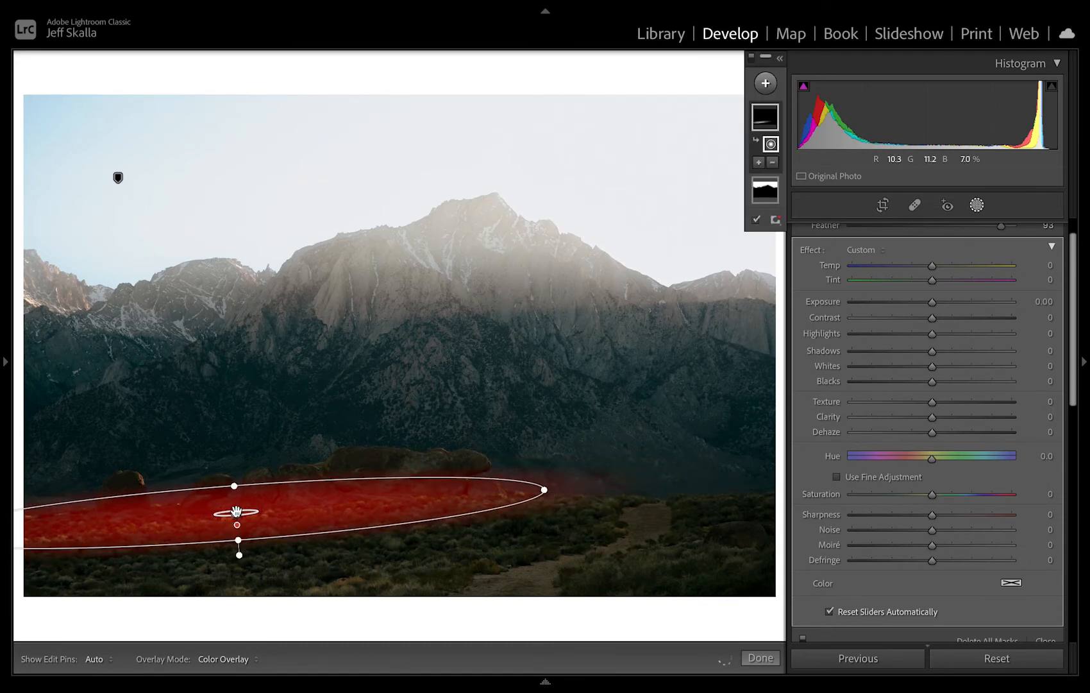
drag(236, 512, 197, 518)
drag(932, 302, 945, 303)
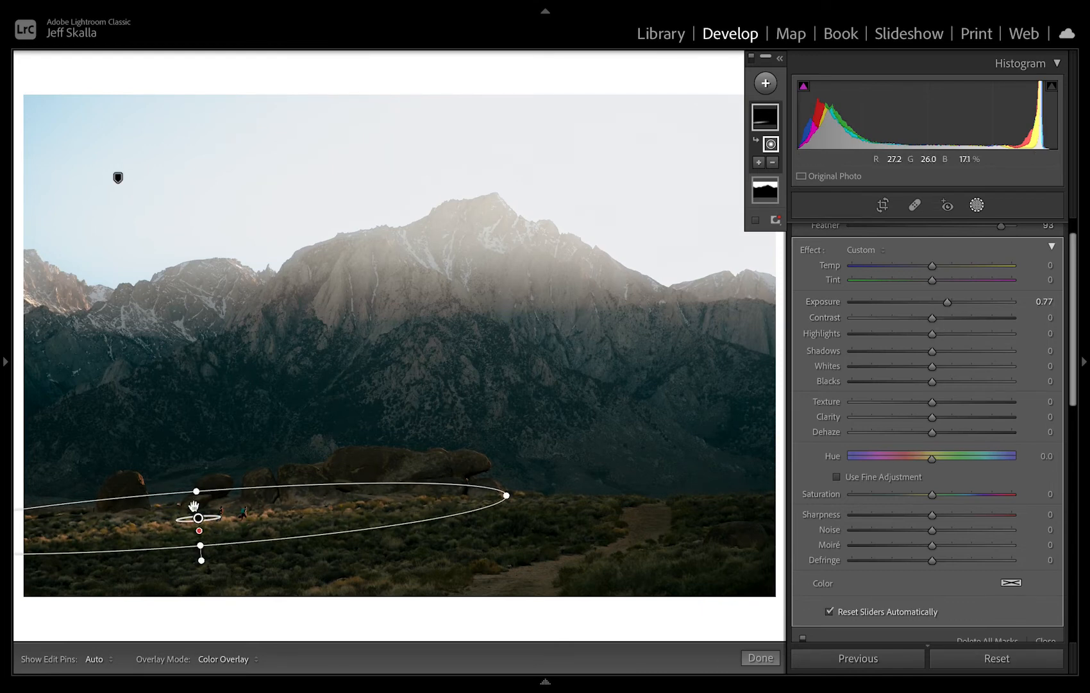
Set the wide foreground radial mask's Contrast to 29, Highlights to 3, Whites to 2, Texture to 2 and Saturation to 13.
key(super+=)
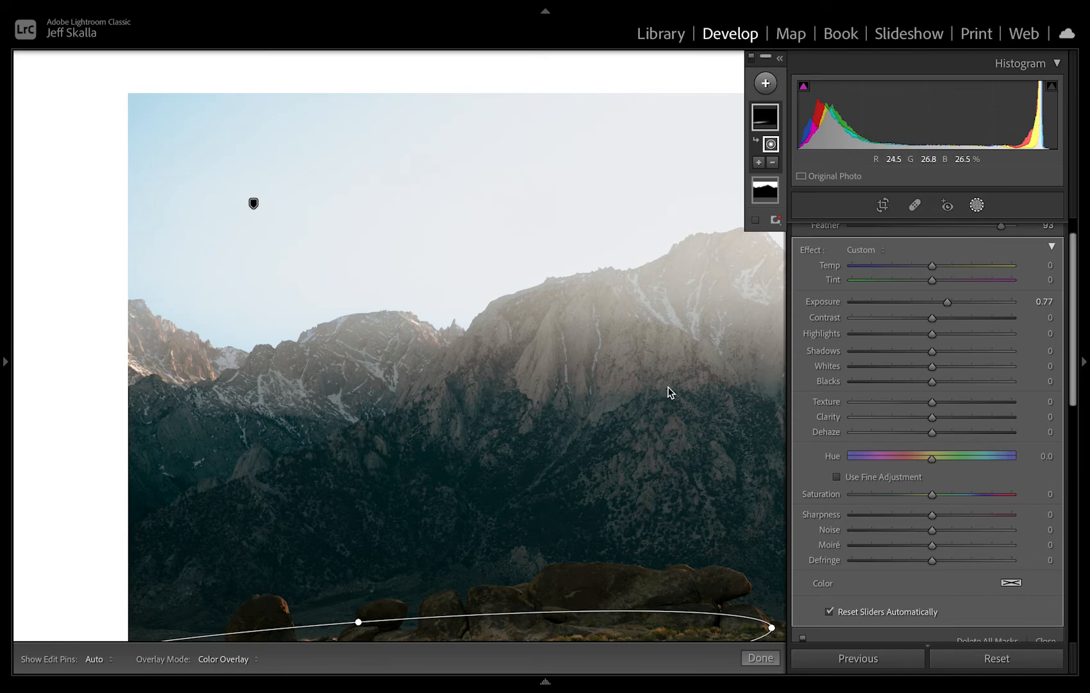
key(shift+w)
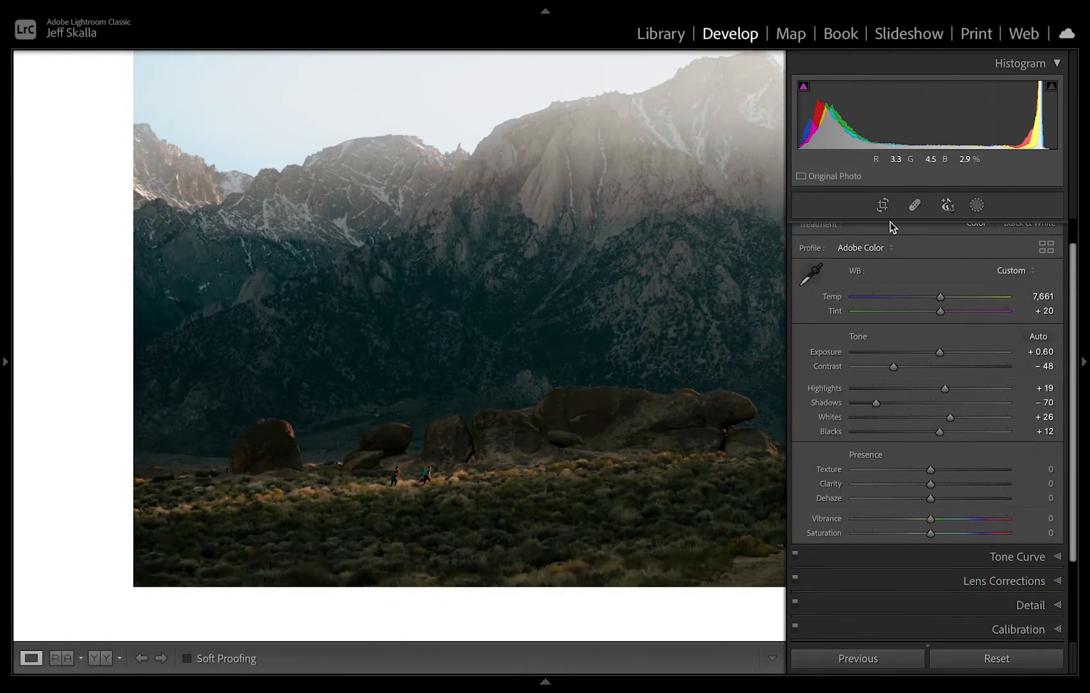
click(983, 202)
click(766, 116)
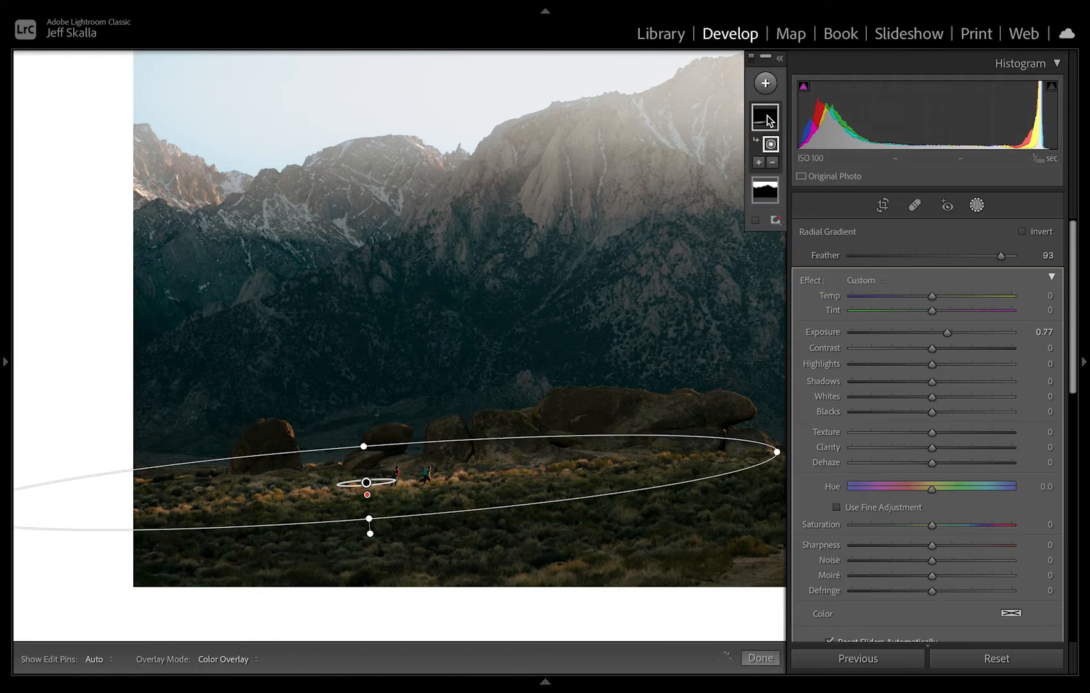
drag(934, 348, 934, 398)
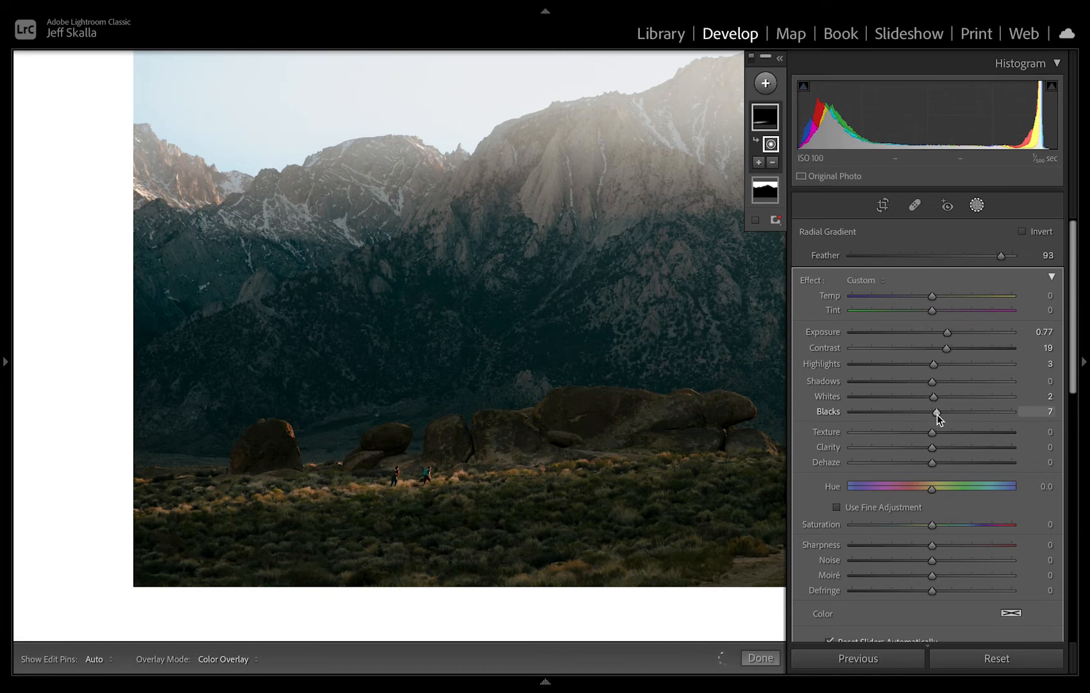
drag(937, 413, 933, 434)
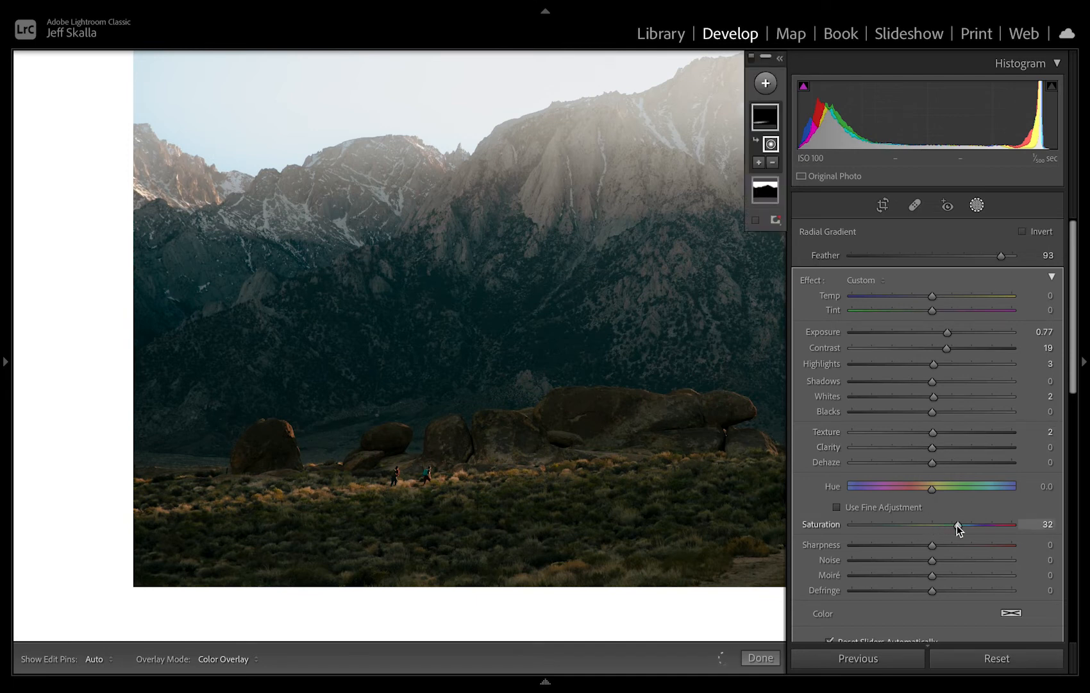
drag(956, 525, 942, 526)
key(z)
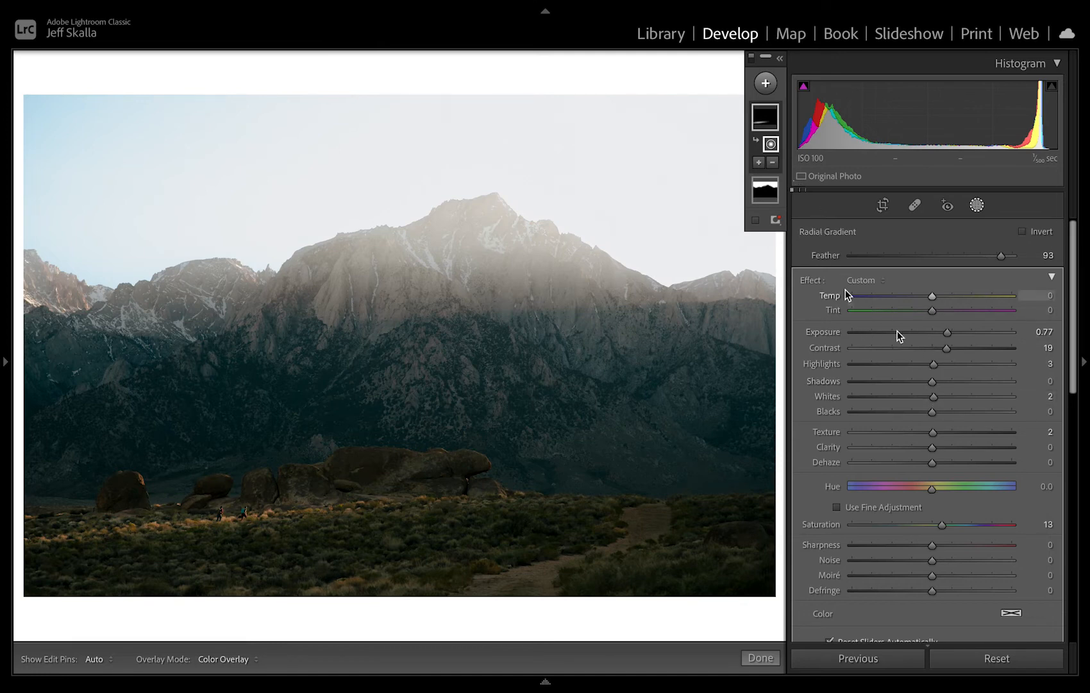
drag(945, 351, 952, 353)
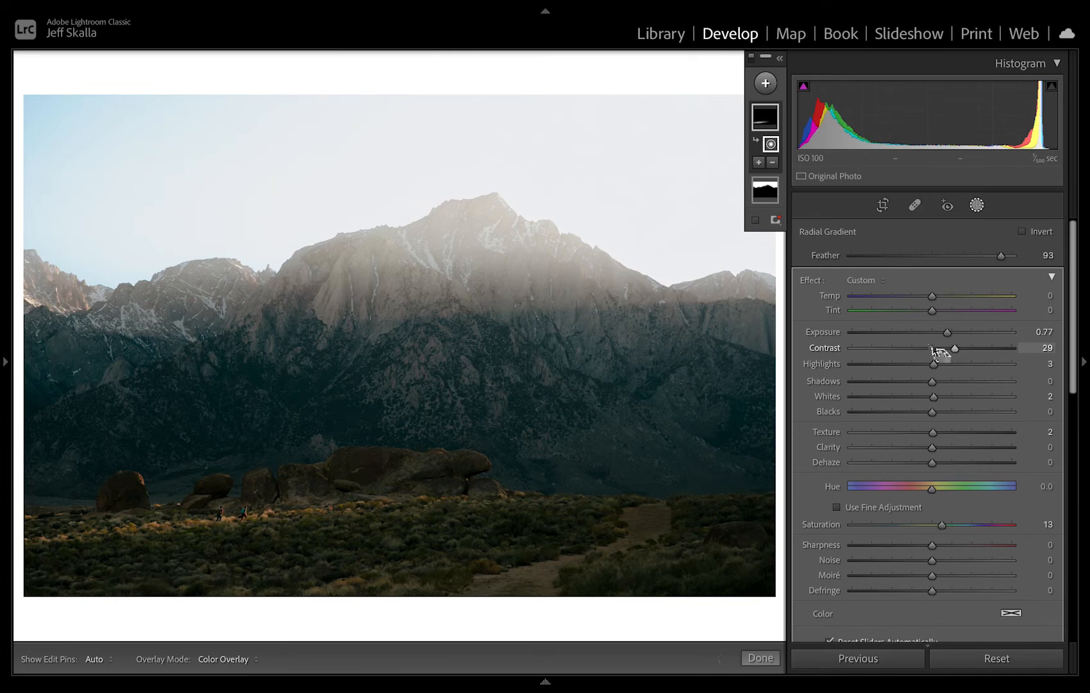
Add a small, slightly tilted radial gradient mask around the two hikers with Exposure 0.26, Contrast -31, Highlights 24 and Whites 19.
click(765, 83)
click(779, 202)
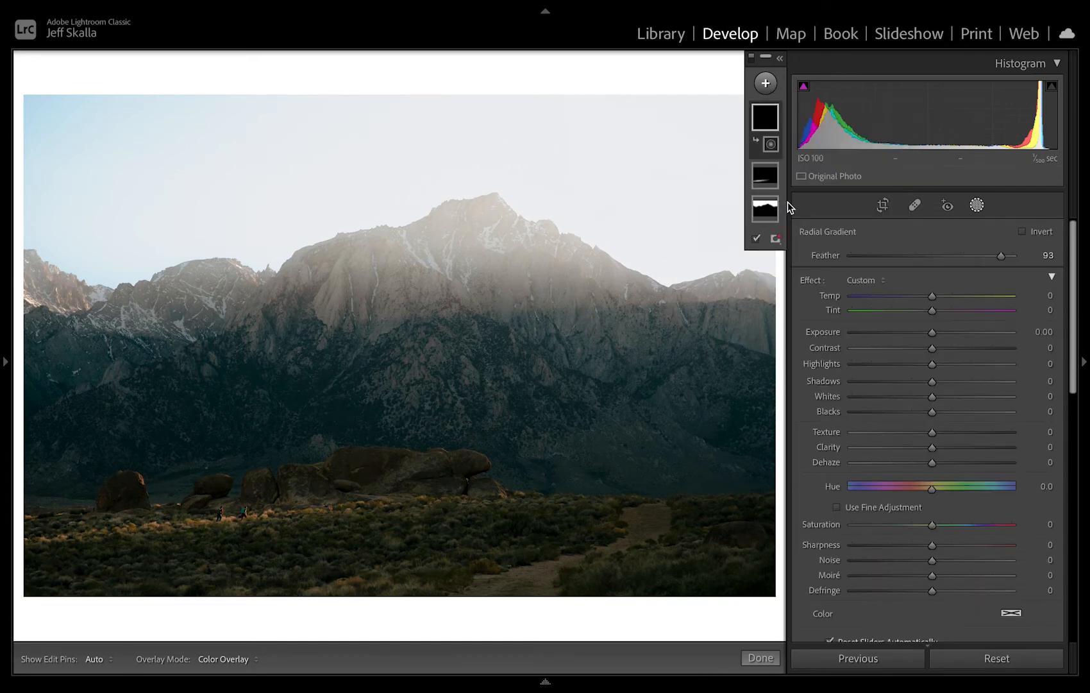
drag(230, 515, 268, 542)
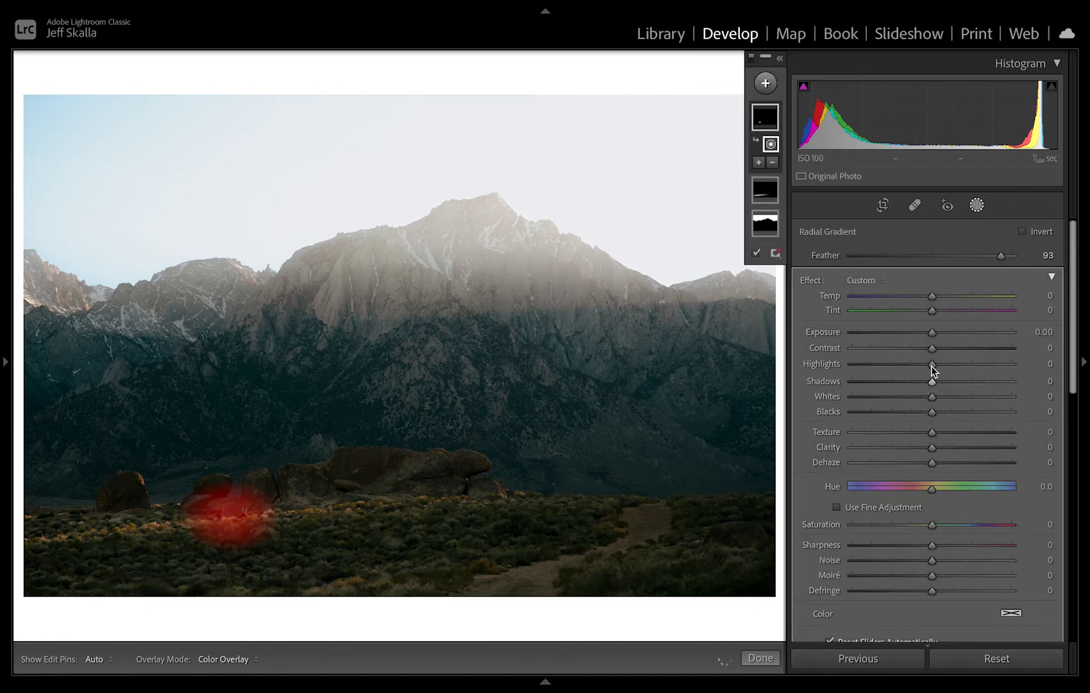
mouse_move(932, 347)
mouse_down()
mouse_move(907, 357)
mouse_move(935, 334)
mouse_up()
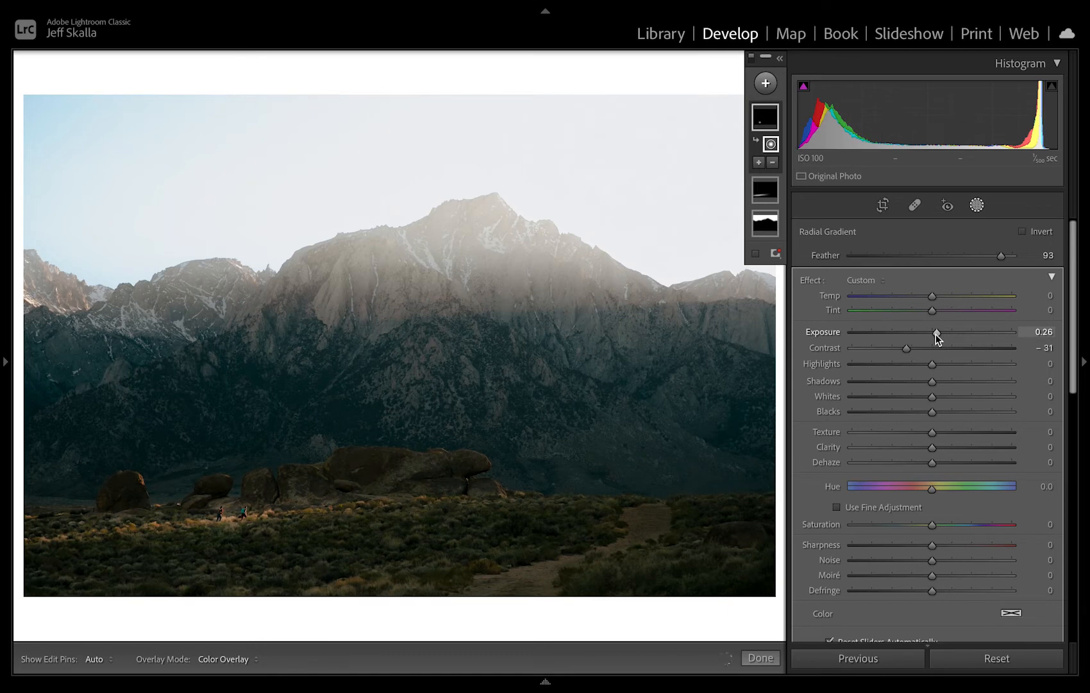
drag(935, 365, 948, 402)
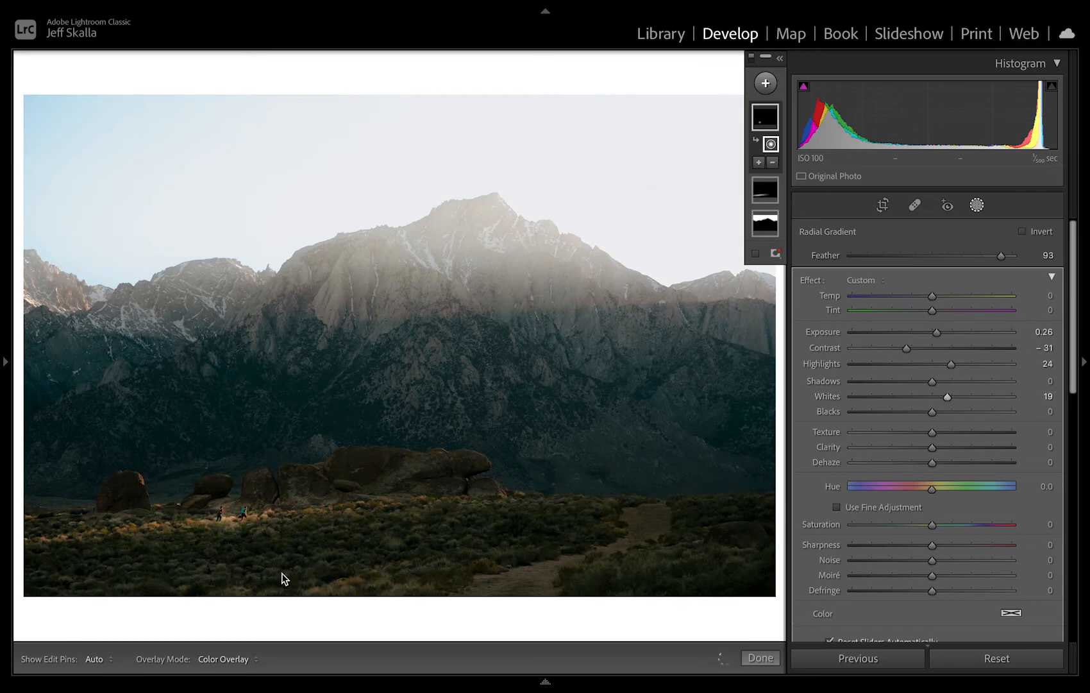
drag(288, 515, 286, 527)
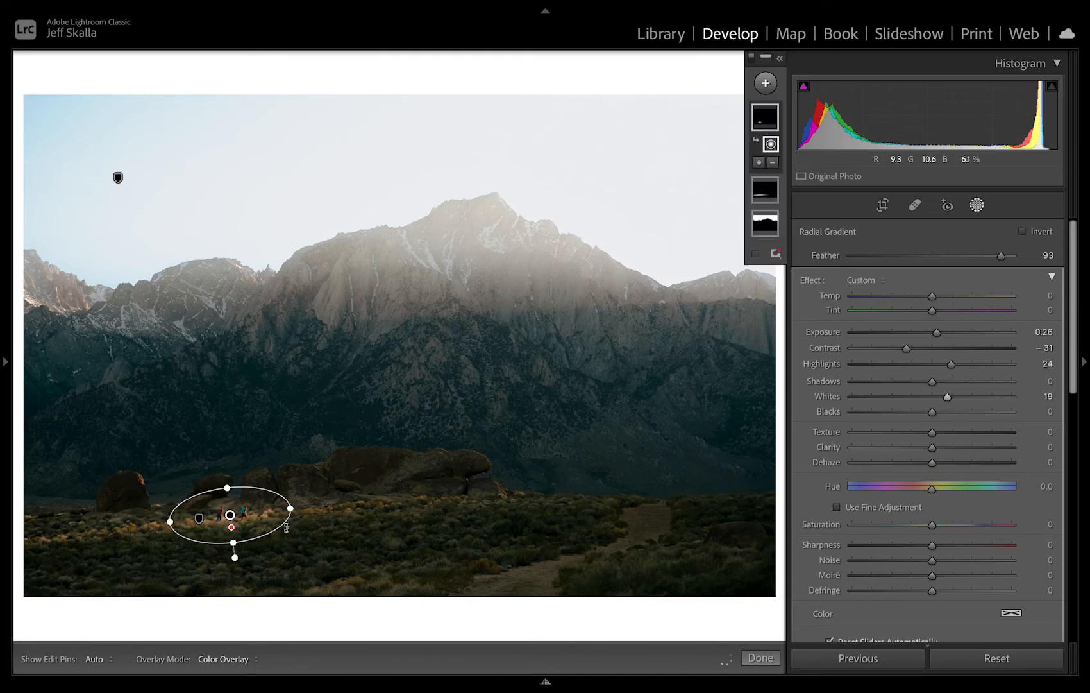
Subtract the dark brush below the hikers from their small radial mask with a size 5.0 brush.
click(773, 163)
click(783, 246)
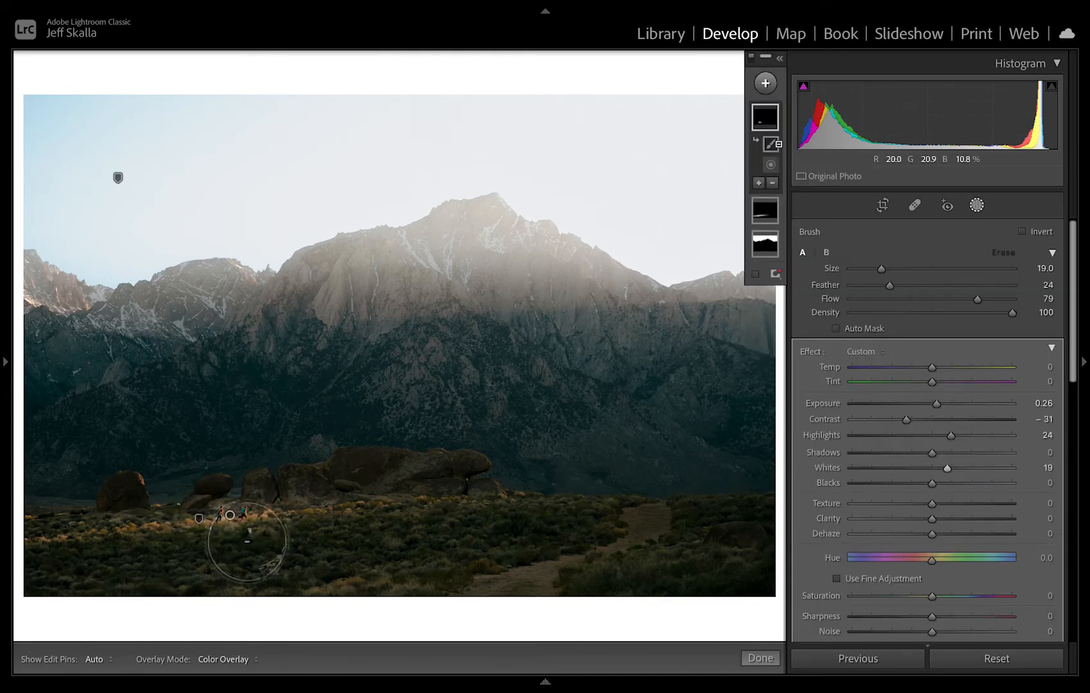
key(bracketleft)
key(bracketleft)
key(bracketleft)
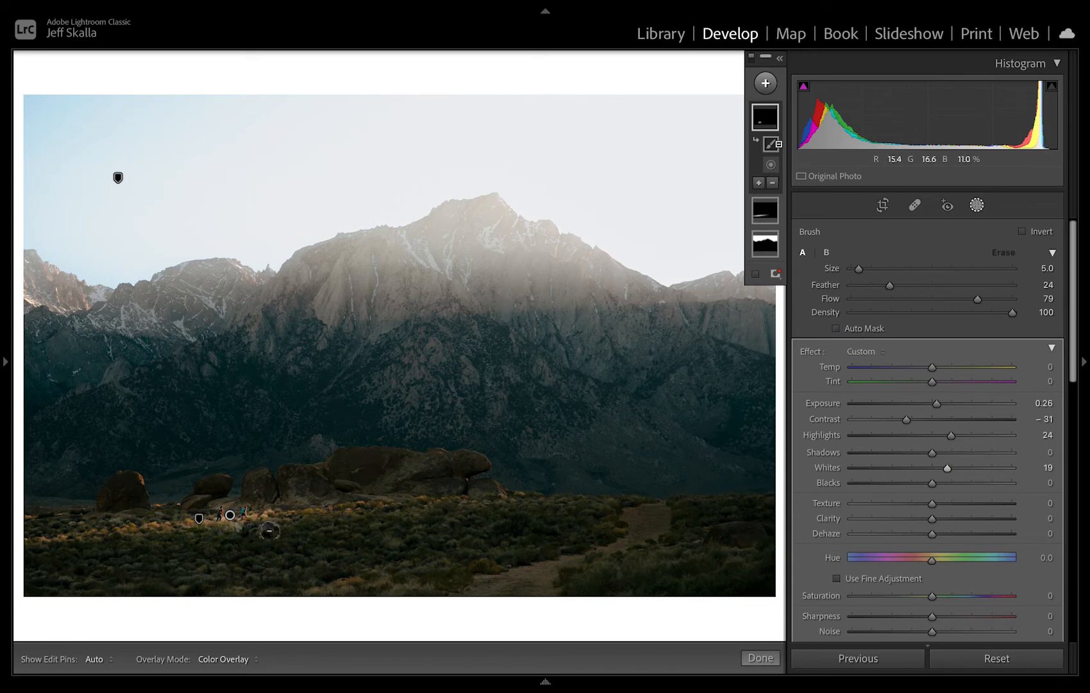
key(h)
mouse_move(267, 538)
mouse_down()
mouse_move(184, 541)
mouse_move(282, 530)
mouse_move(152, 553)
mouse_move(318, 527)
mouse_up()
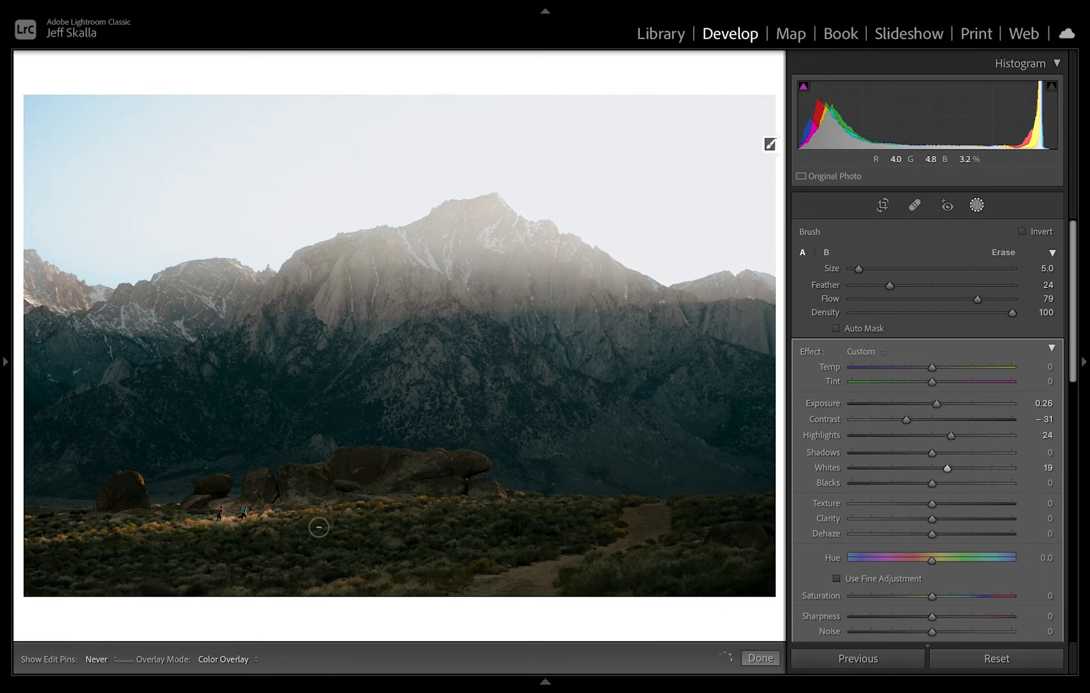
key(h)
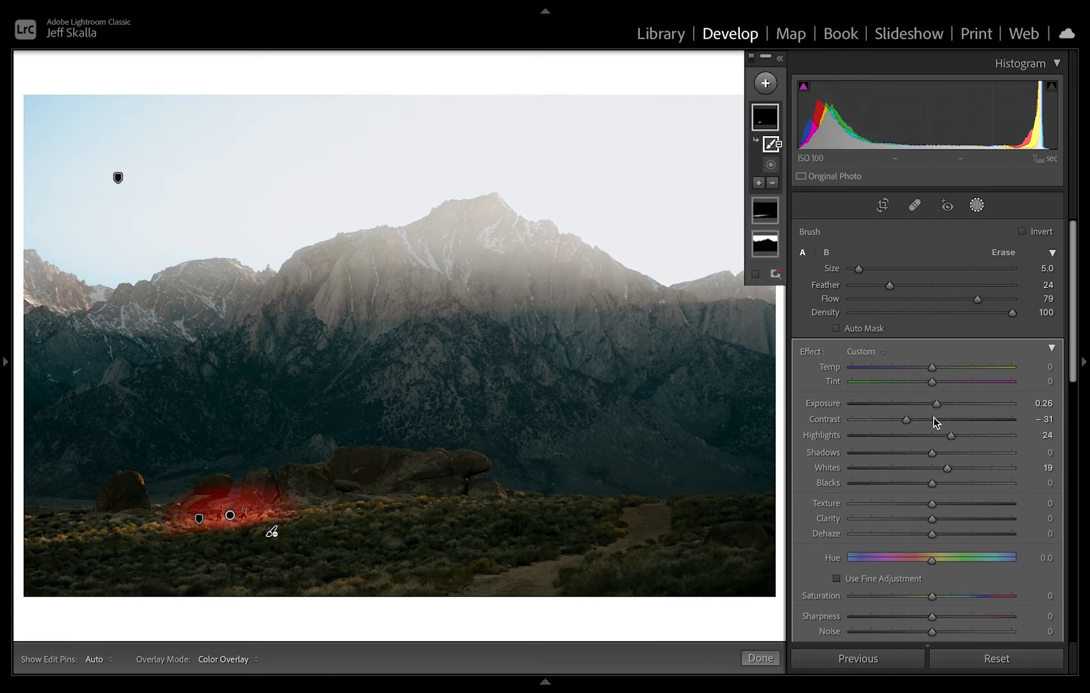
Set the hikers' mask to Exposure 0.32, Contrast -21, Shadows -11 and Blacks -11.
drag(907, 420, 927, 487)
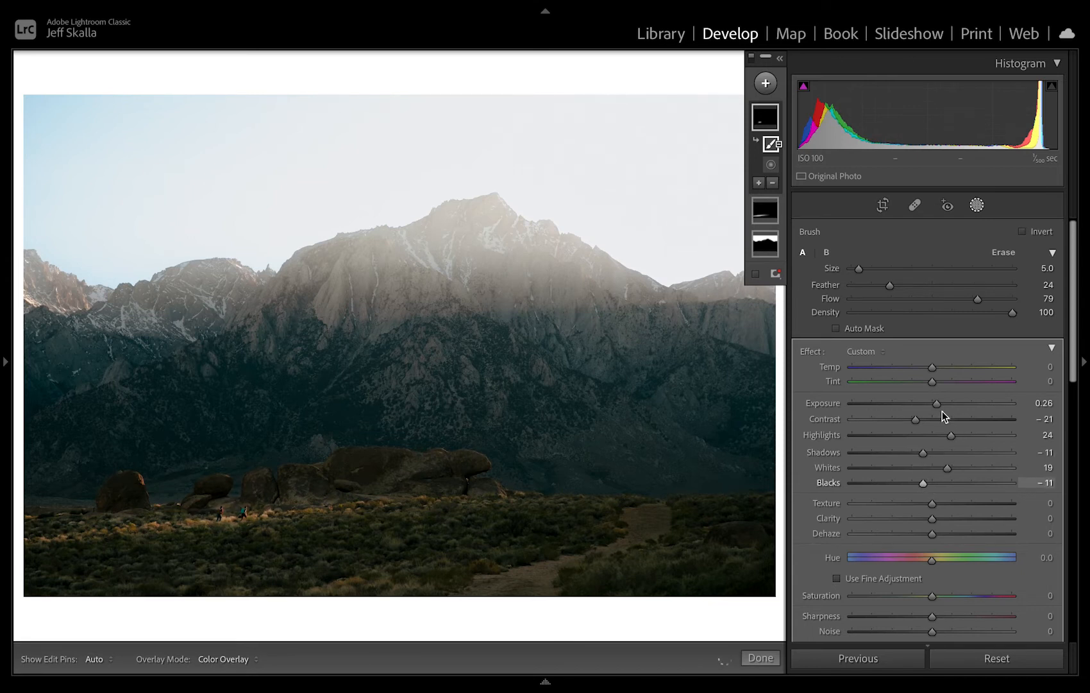
drag(936, 402, 937, 404)
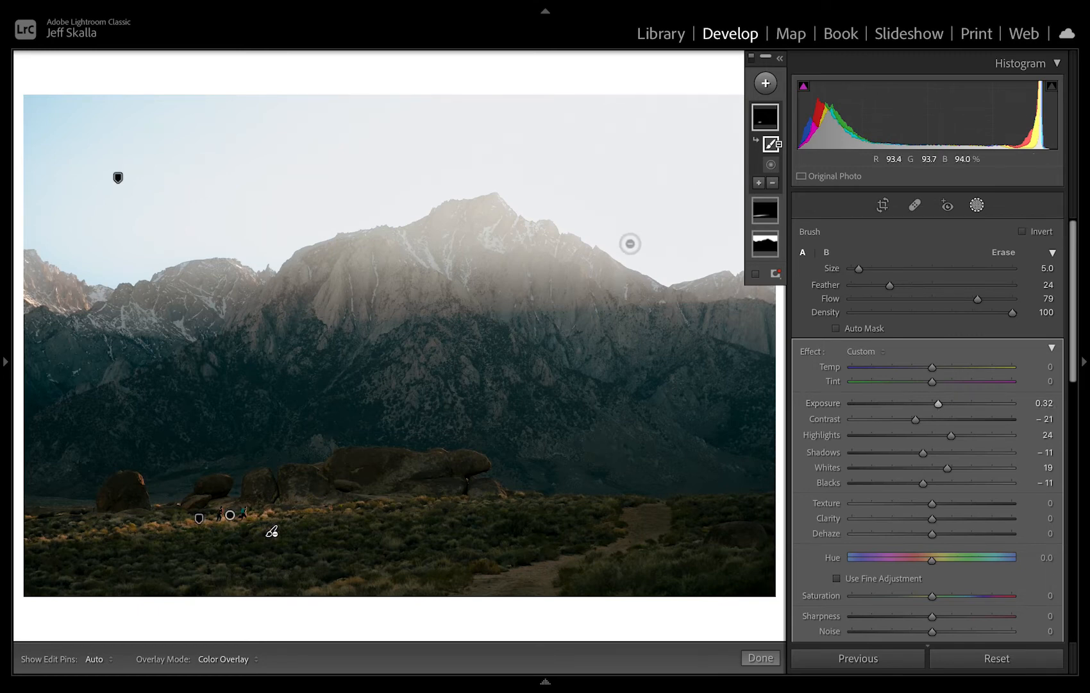
key(z)
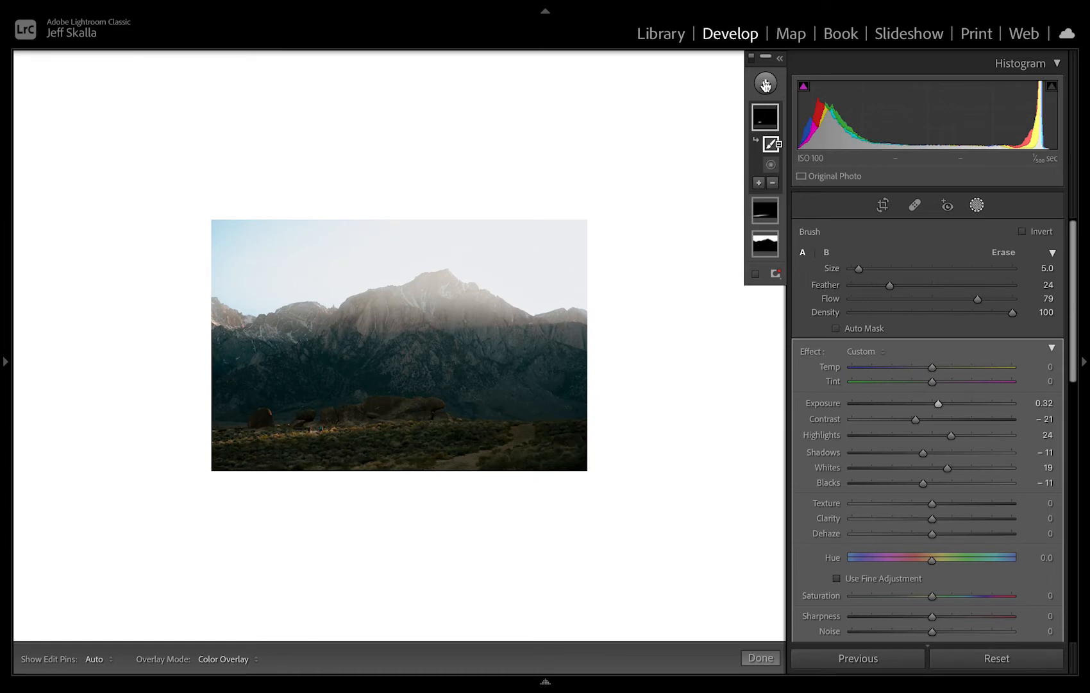
Add a linear gradient mask with a narrow, slightly tilted transition across the upper mountain and subtract the sky from it.
click(766, 83)
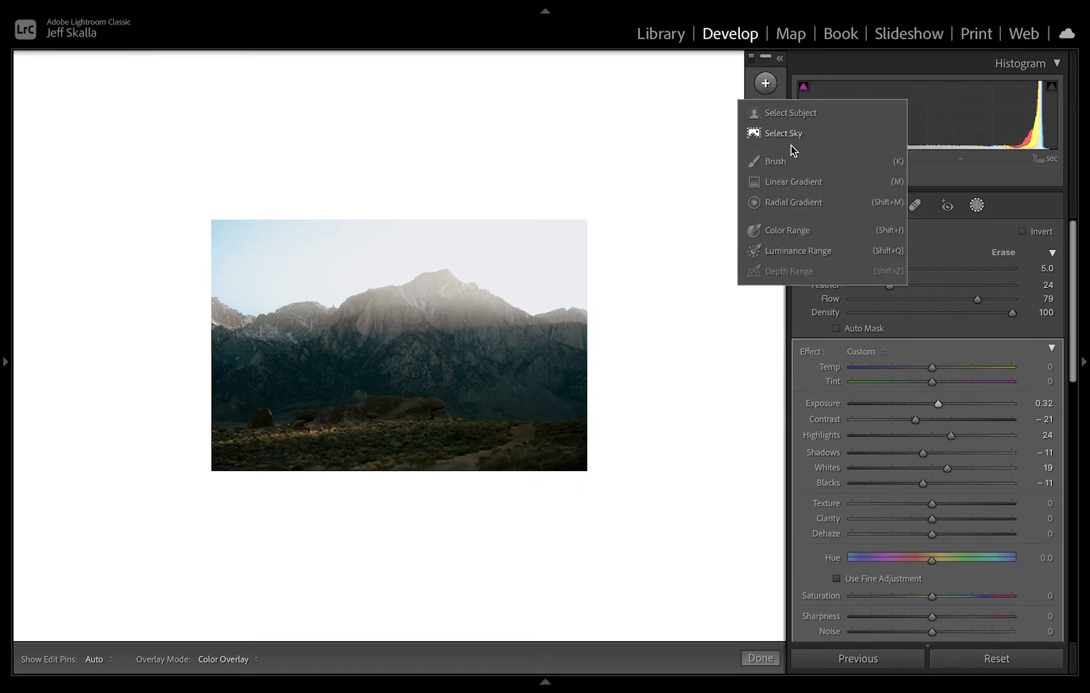
click(794, 182)
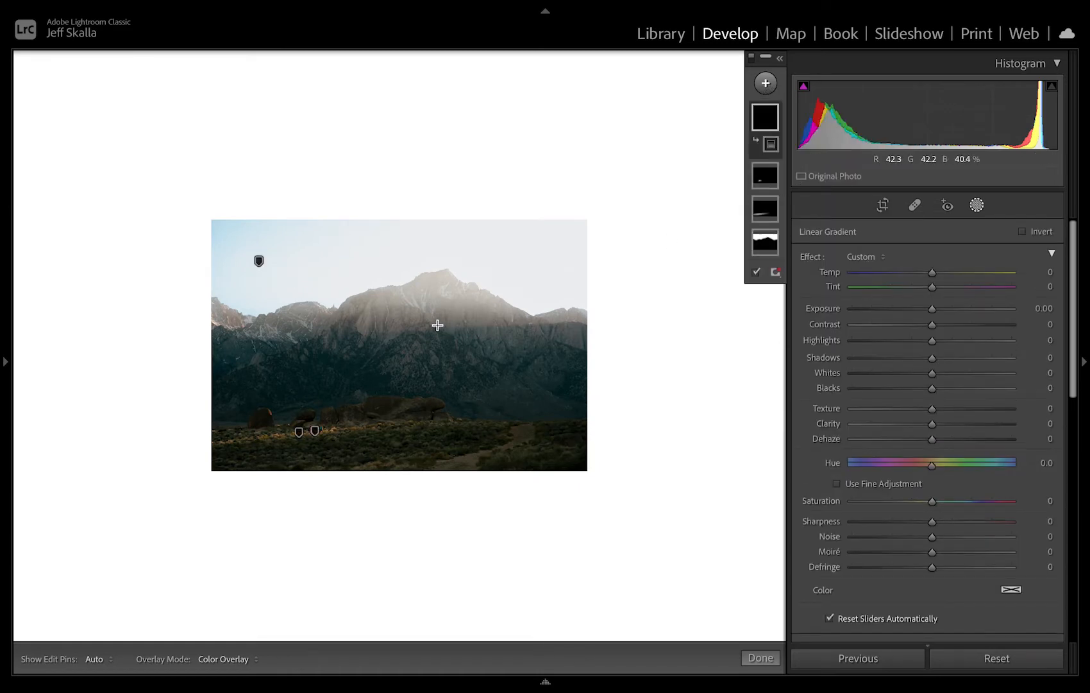
drag(436, 327, 438, 332)
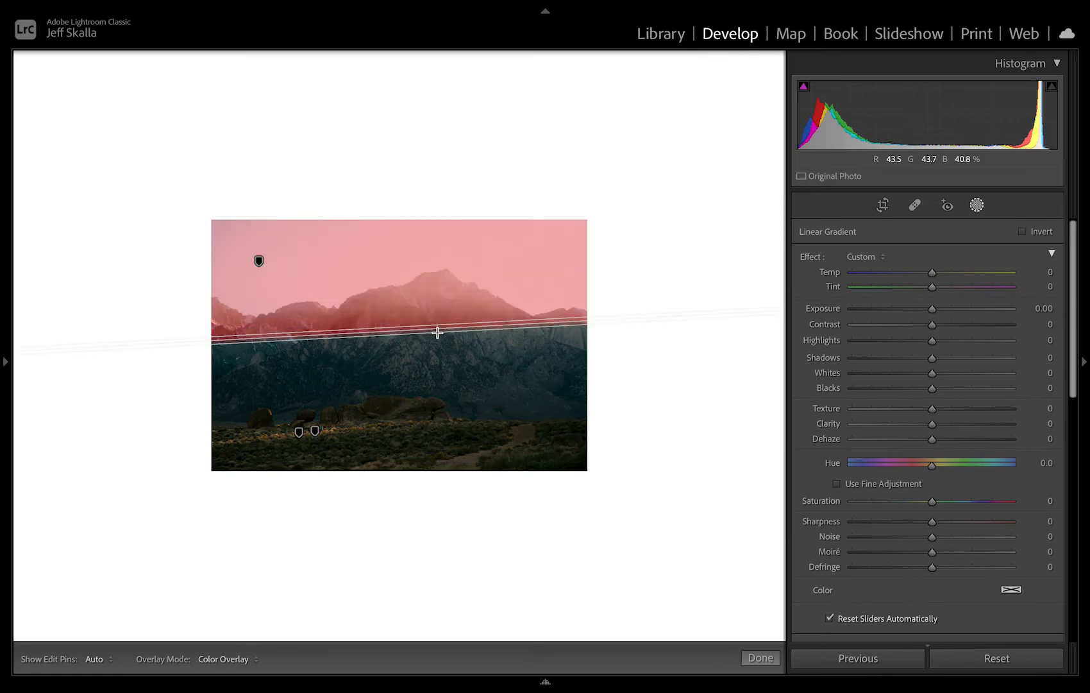
click(773, 163)
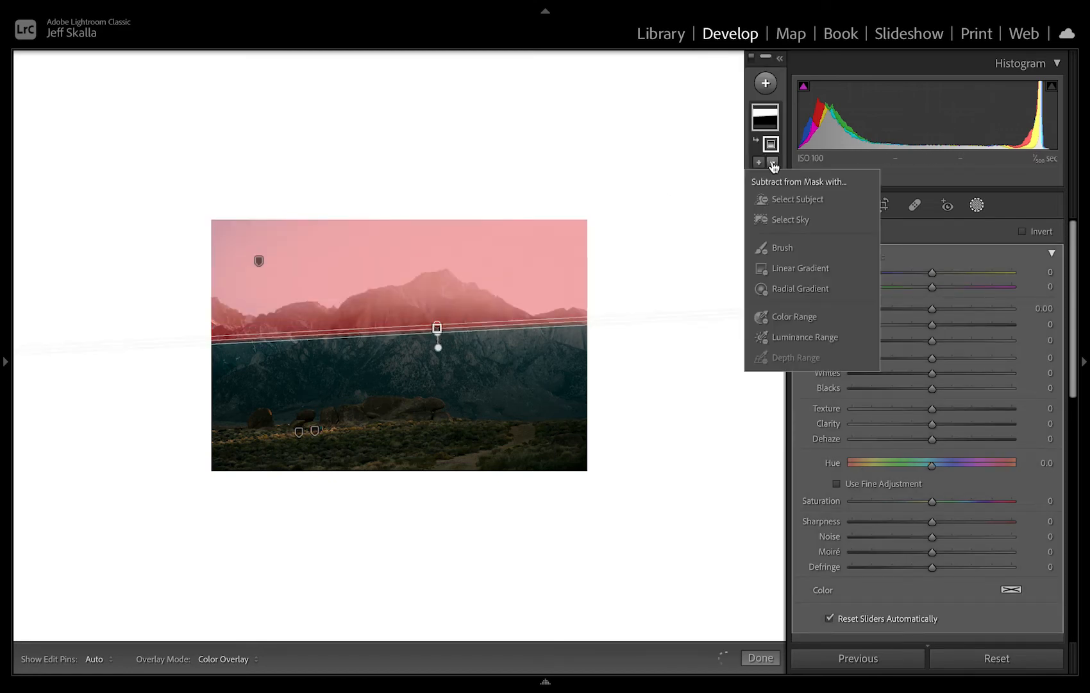
click(782, 218)
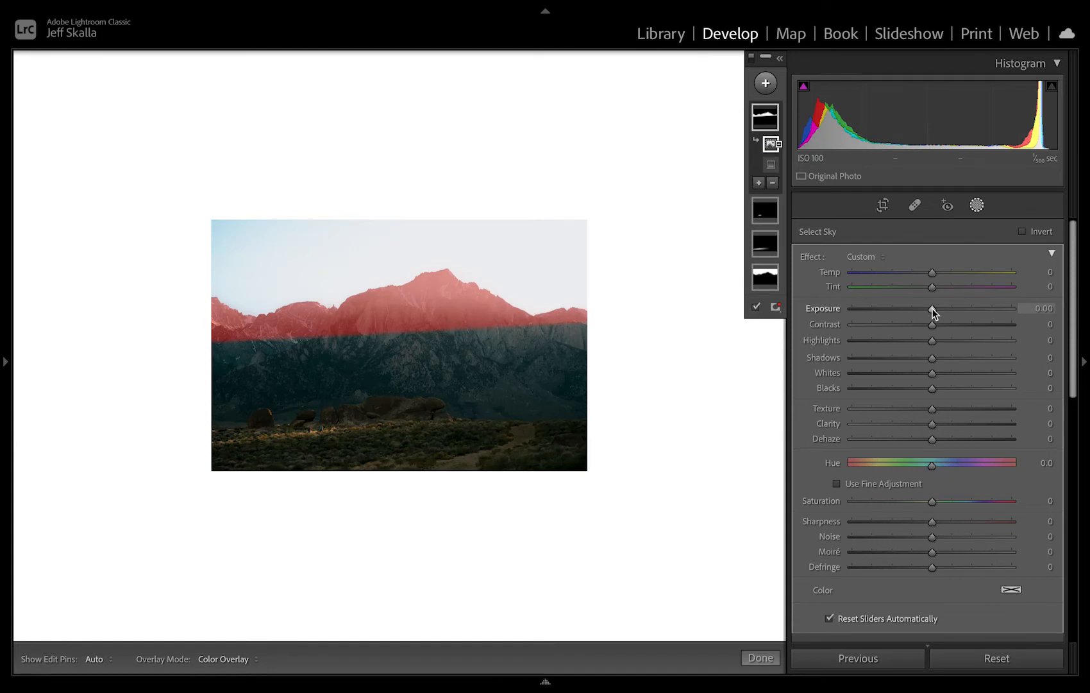
Set the mountain-top mask to Temp 48, Tint 36, Exposure 0.41 and Dehaze -8, leaving Whites at 0.
drag(932, 307, 961, 294)
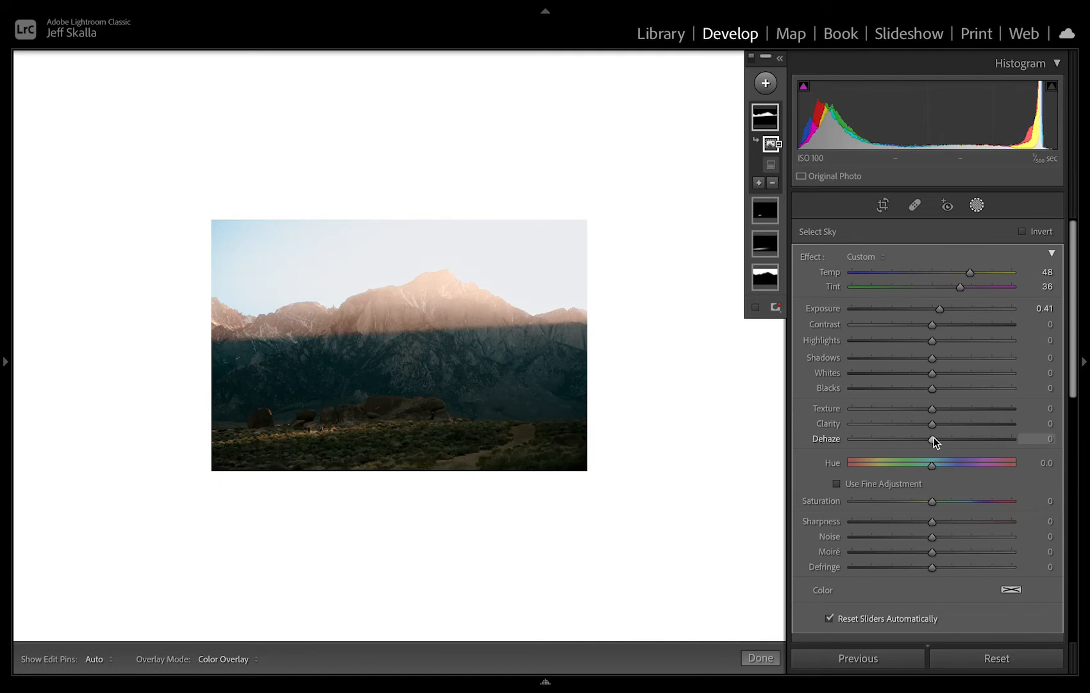
drag(933, 437, 927, 437)
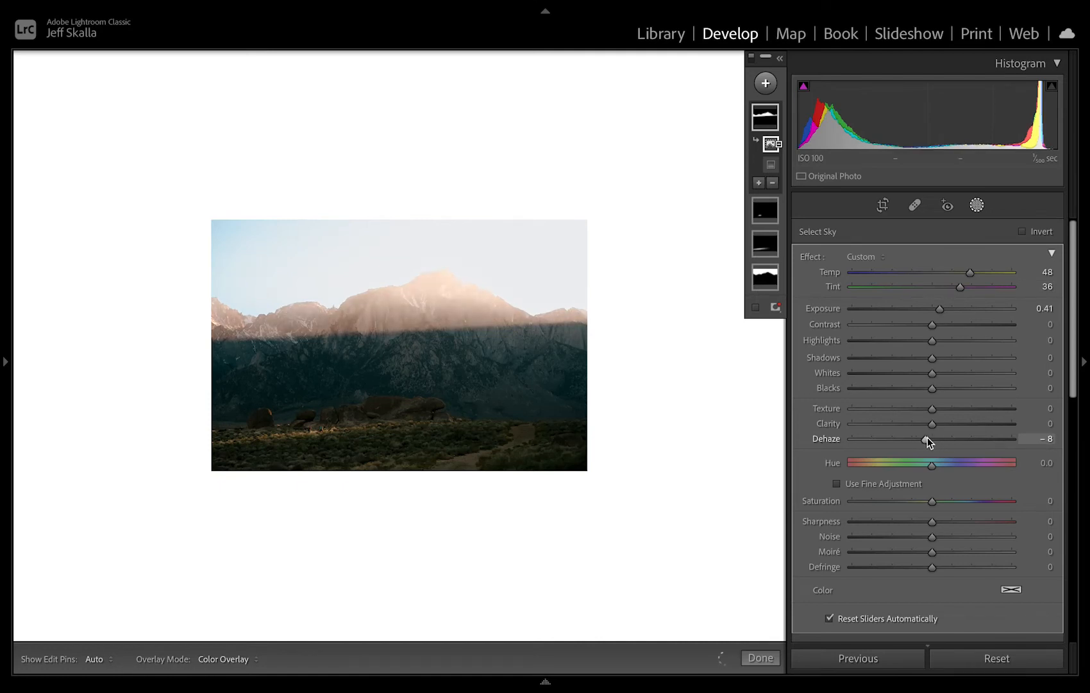
mouse_move(934, 372)
mouse_down()
mouse_move(947, 375)
mouse_move(930, 372)
mouse_up()
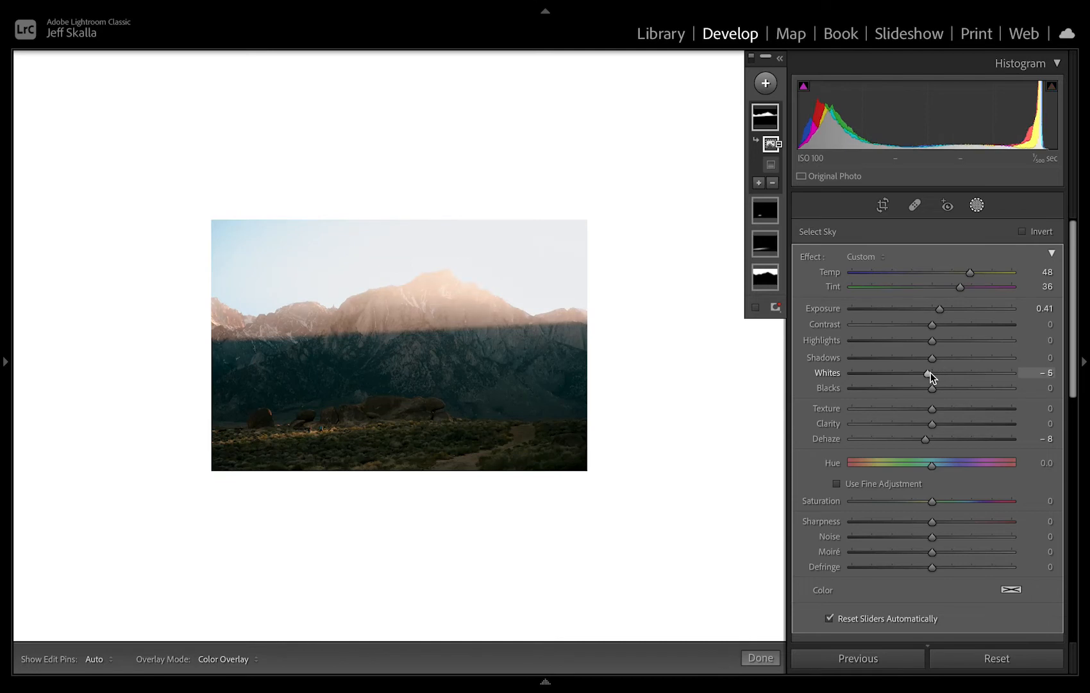
double_click(930, 373)
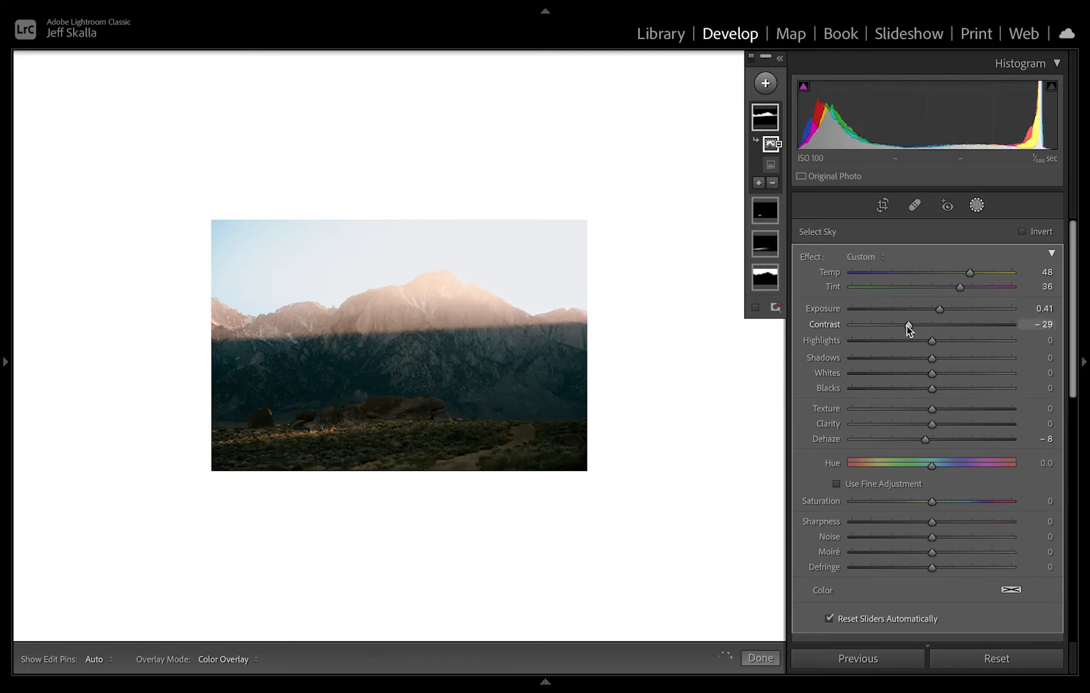
Set the mountain-top mask to Contrast 10, Shadows -48, Blacks -3, Hue 5.2 and Saturation 7.
drag(907, 325, 946, 326)
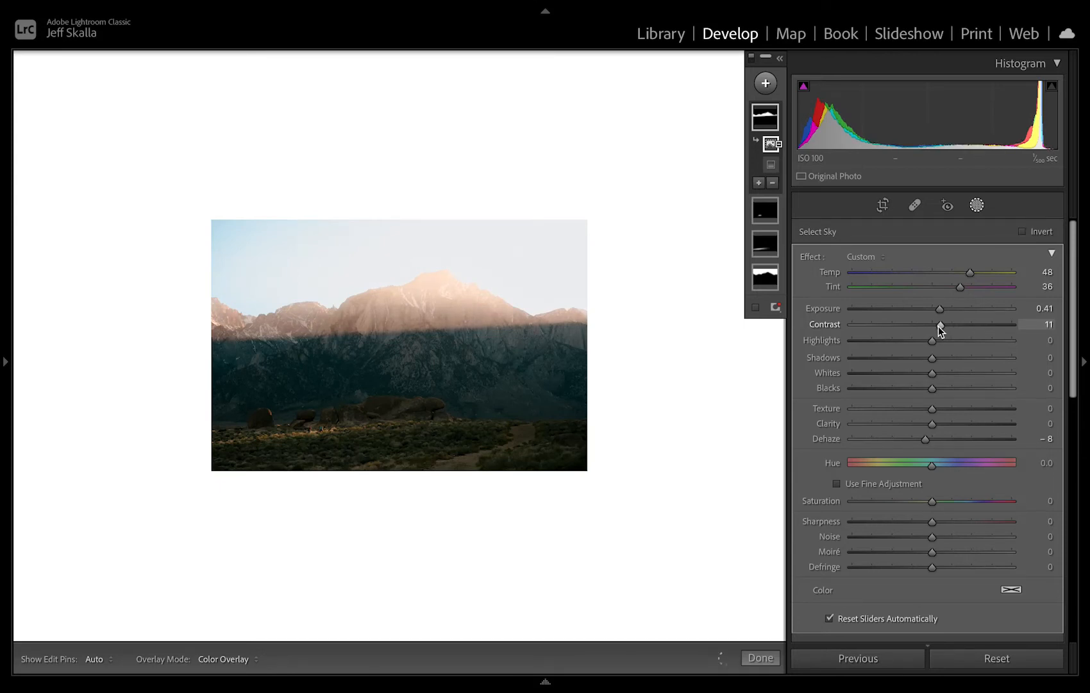
drag(932, 340, 907, 360)
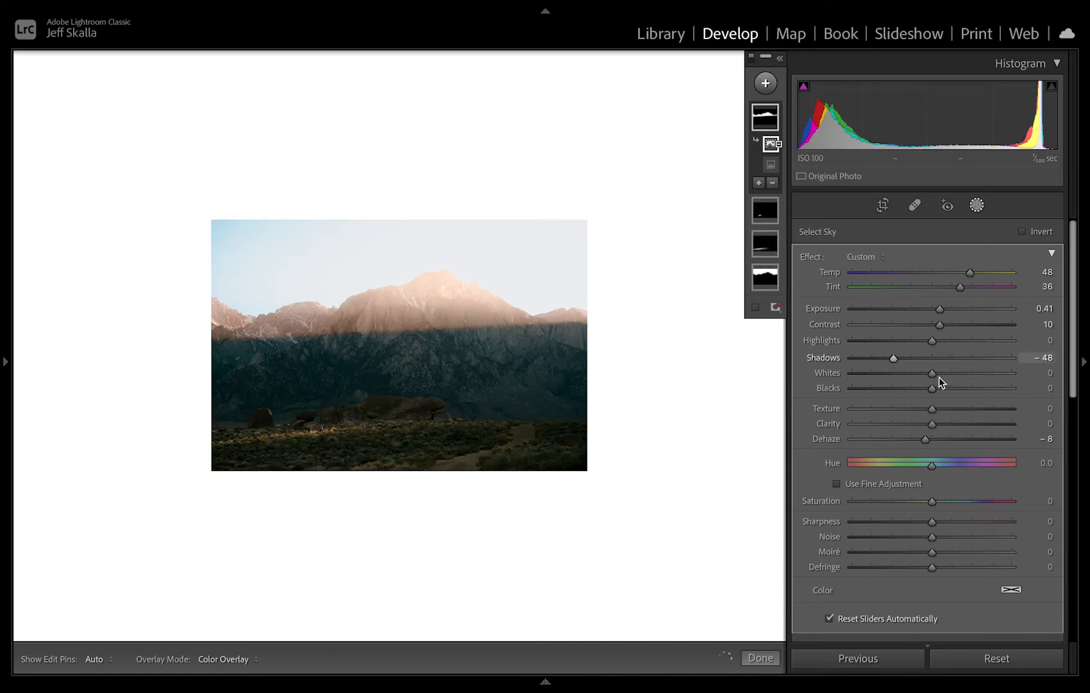
mouse_move(931, 389)
mouse_down()
mouse_move(915, 392)
mouse_move(934, 391)
mouse_up()
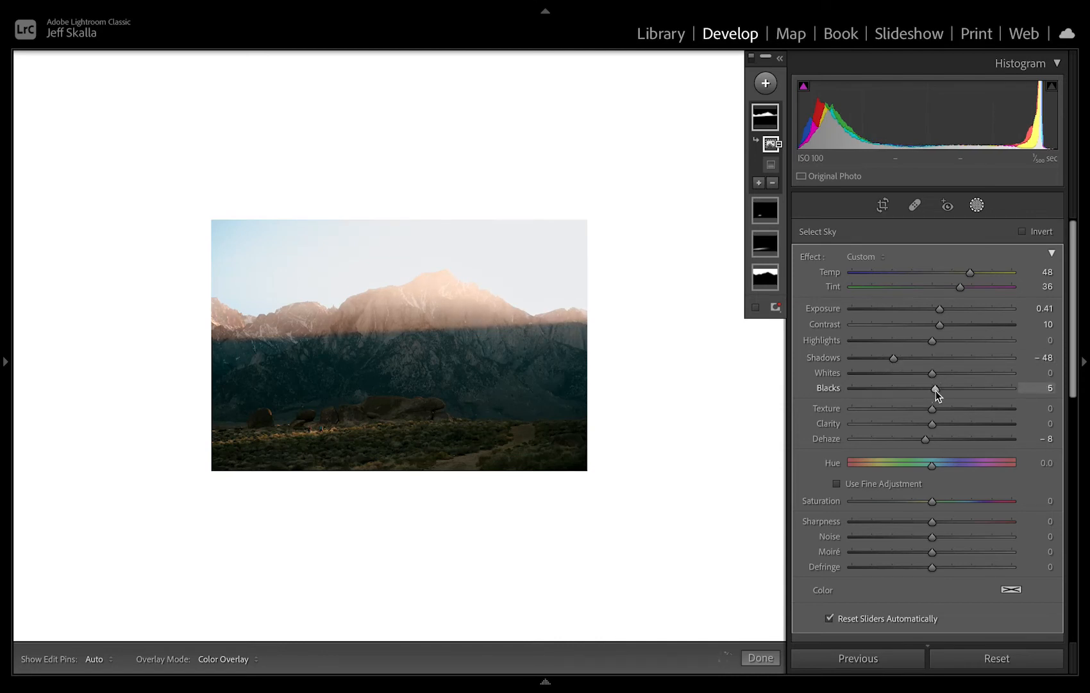
click(933, 461)
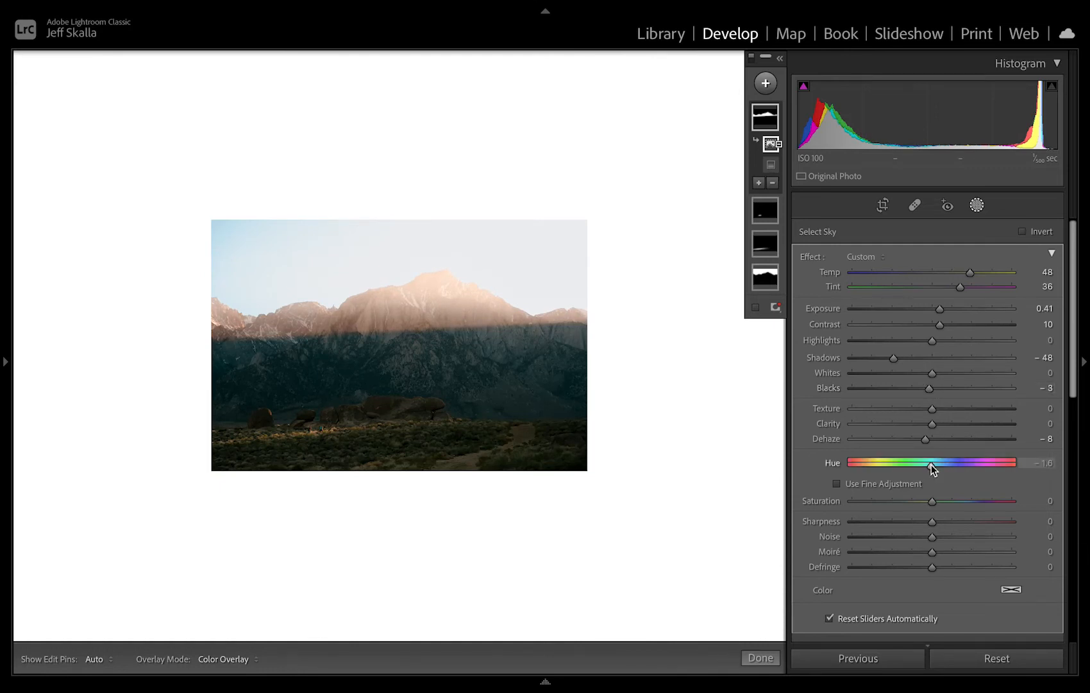
drag(947, 466, 928, 467)
mouse_move(935, 502)
mouse_down()
mouse_move(952, 502)
mouse_move(924, 504)
mouse_move(940, 503)
mouse_up()
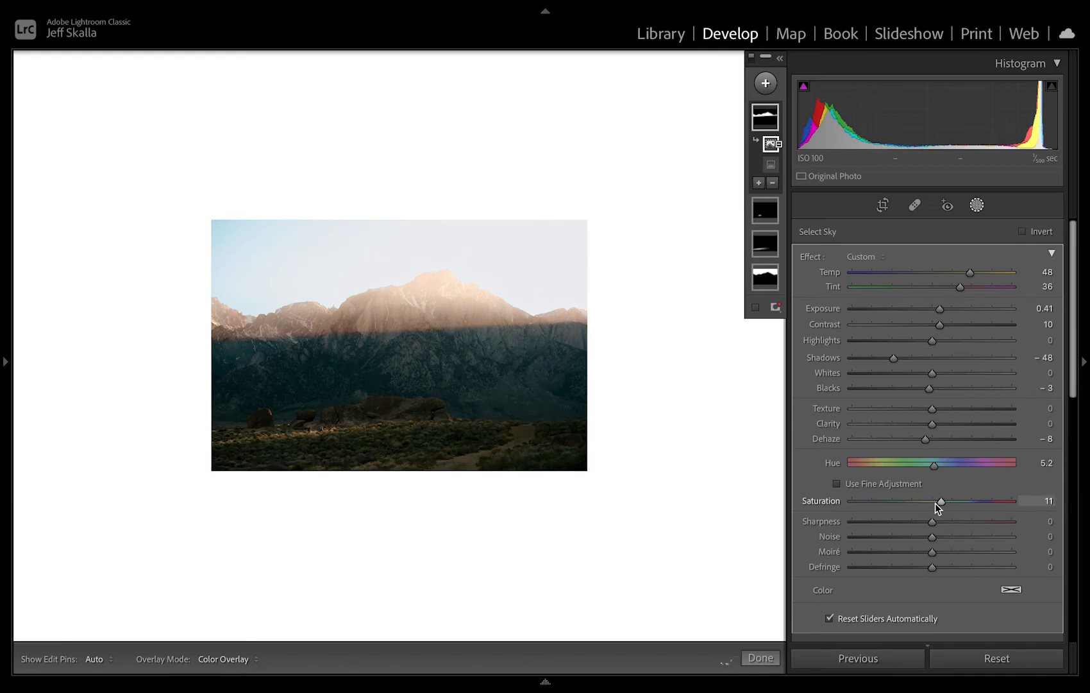
Try a Sharpness of -74 on the mountain-top mask while inspecting the peaks up close.
click(302, 306)
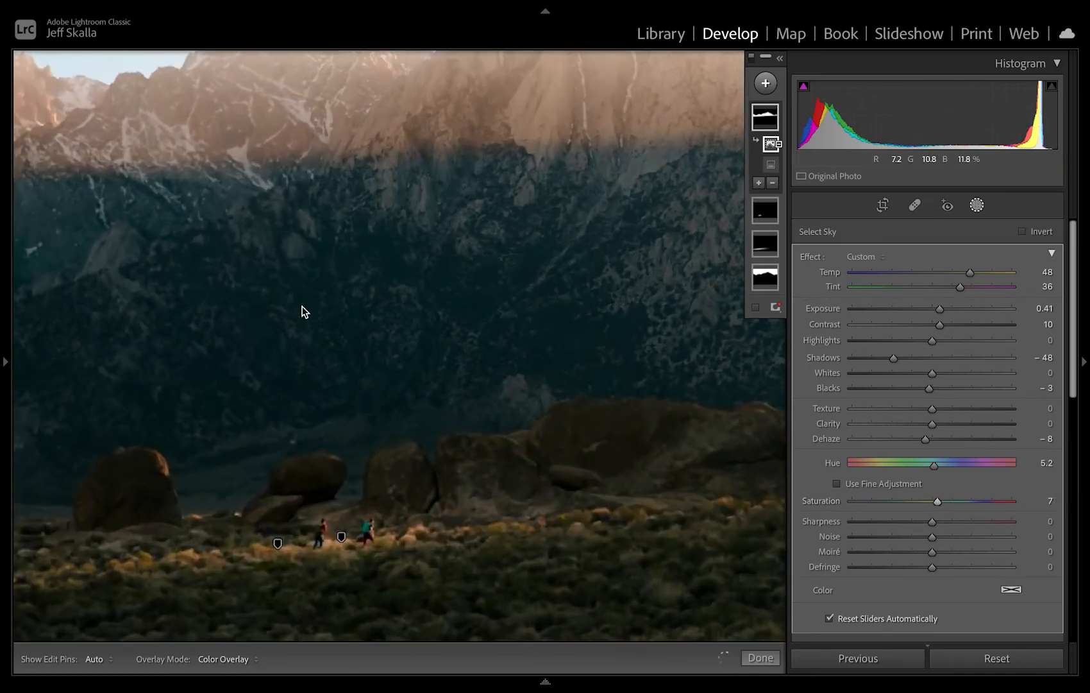
scroll(302, 306, up, 5)
scroll(302, 306, down, 2)
scroll(302, 306, right, 2)
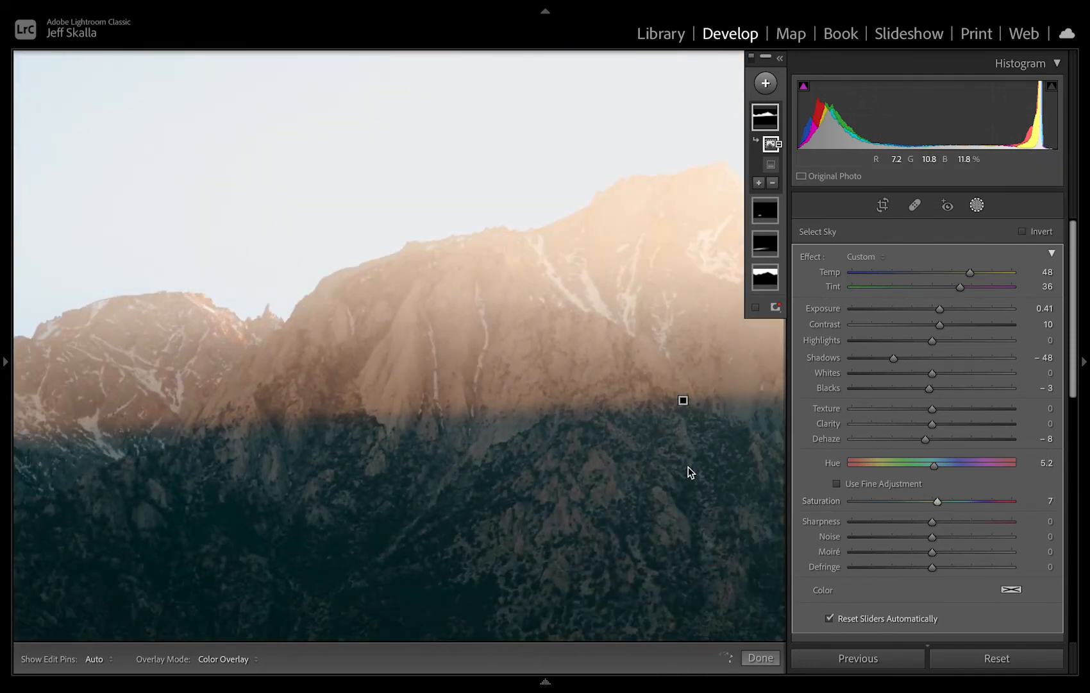
drag(934, 521, 875, 523)
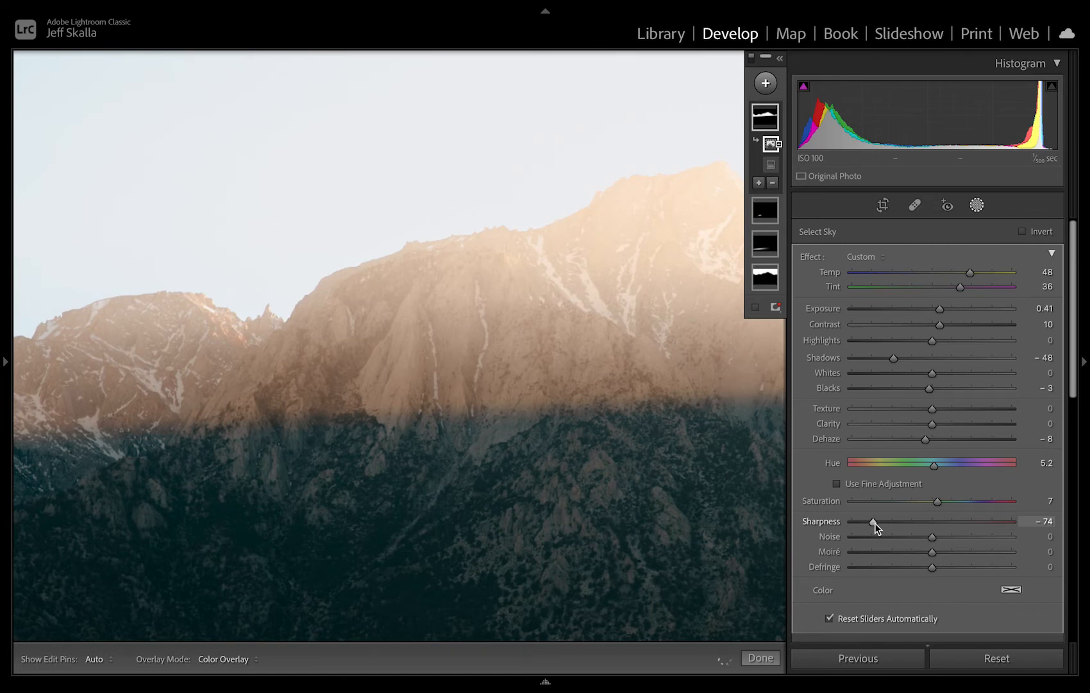
drag(875, 523, 914, 535)
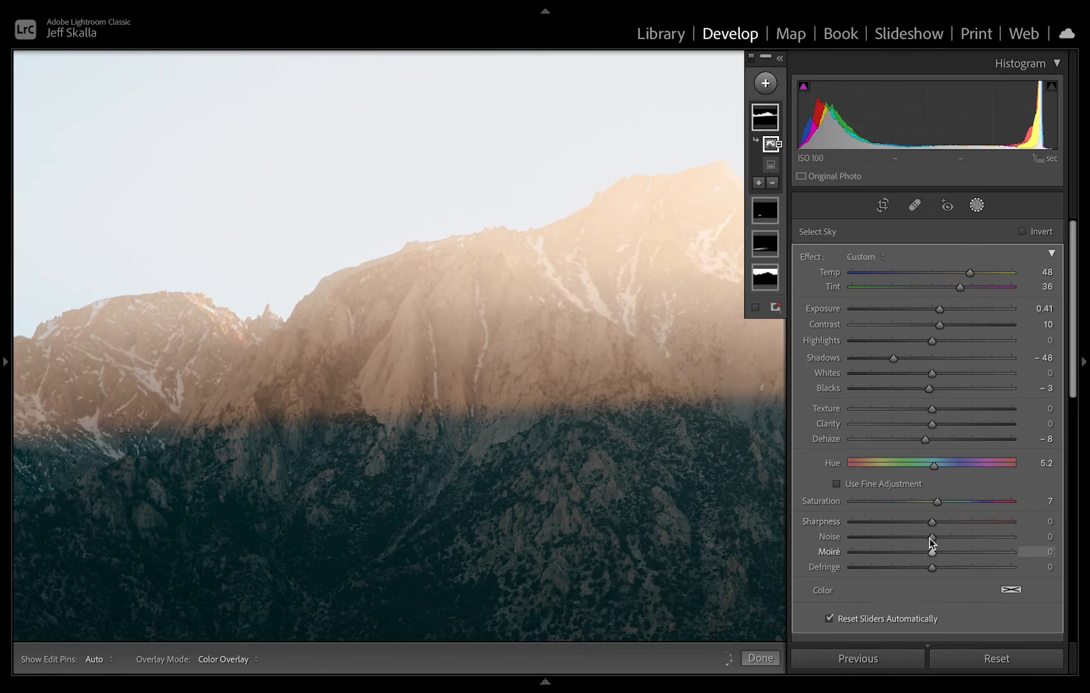
Lower the mountain-top linear gradient slightly and widen its transition across the shadow edge.
key(z)
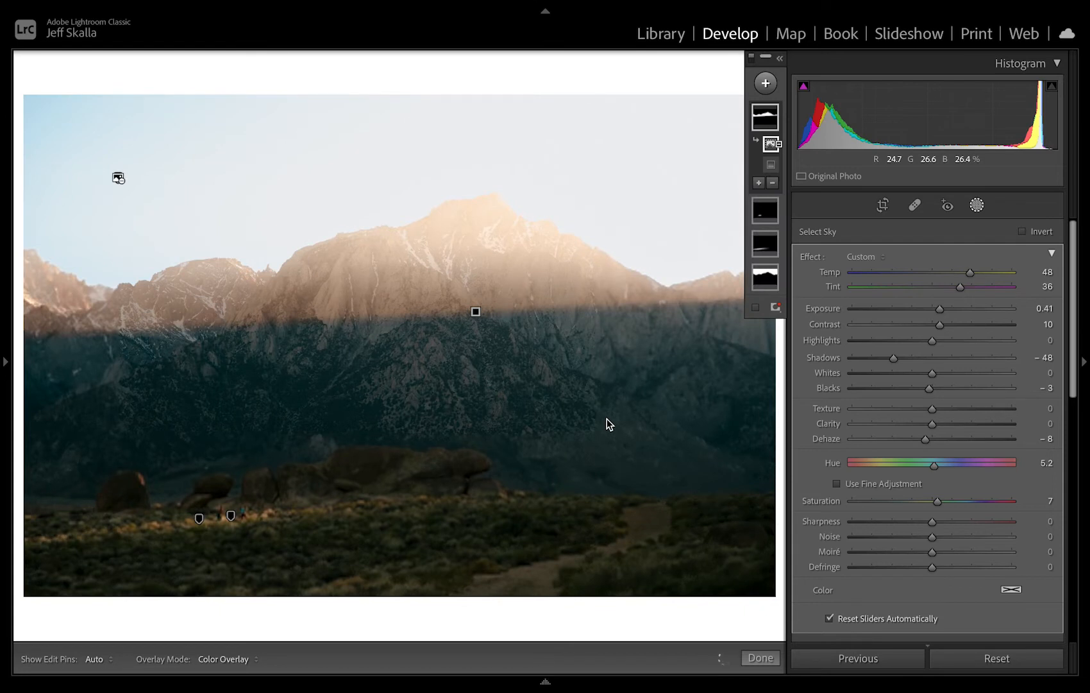
drag(477, 313, 477, 347)
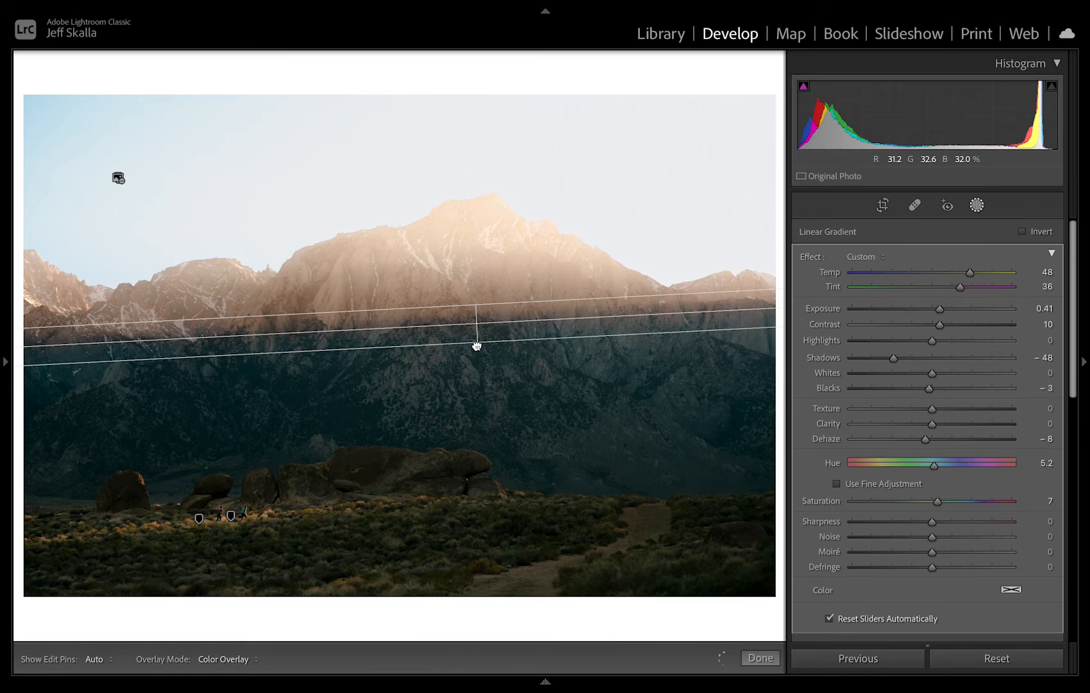
drag(476, 308, 475, 302)
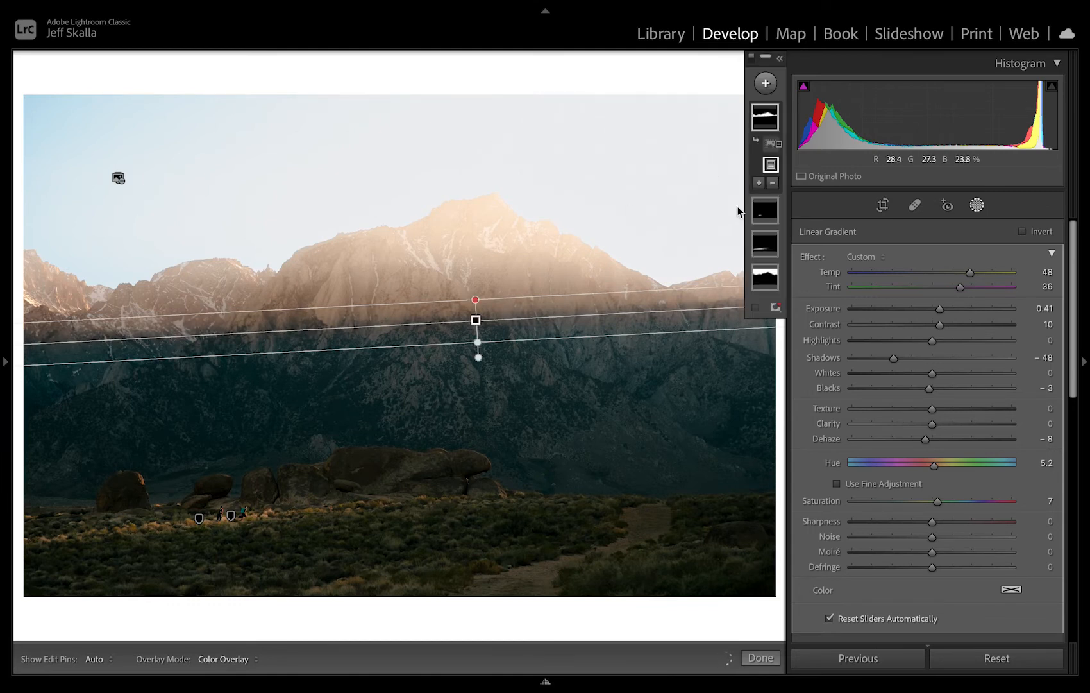
Subtract the shadow edge below the left ridges from the mountain-top mask with a brush of size 10.0, Feather 100 and Flow 5.
click(773, 182)
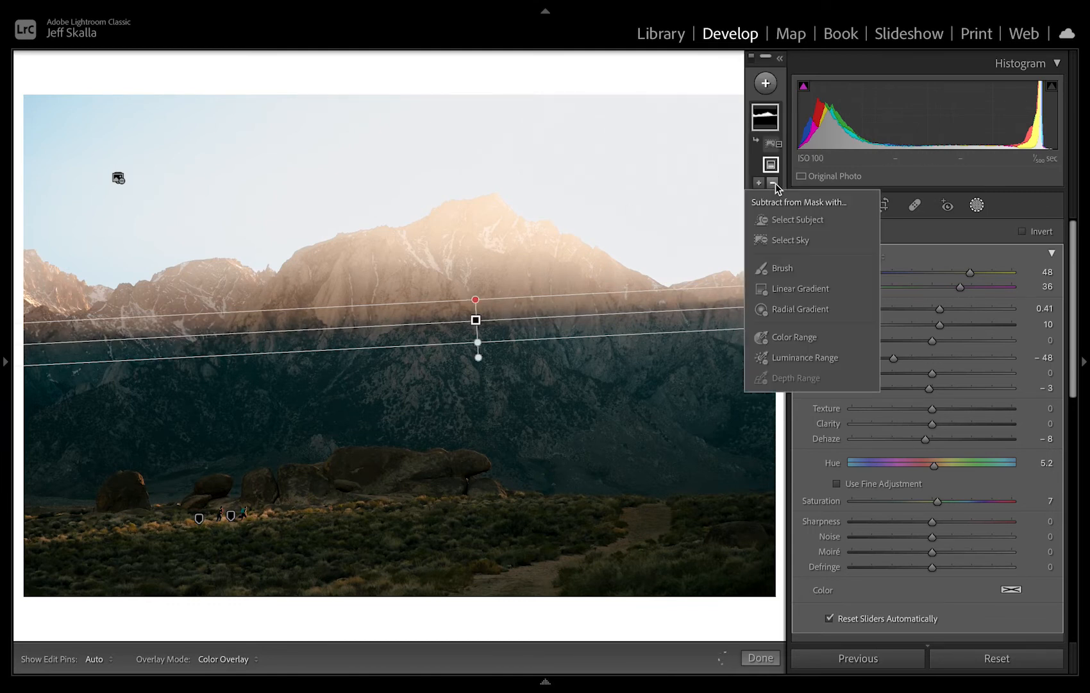
click(795, 270)
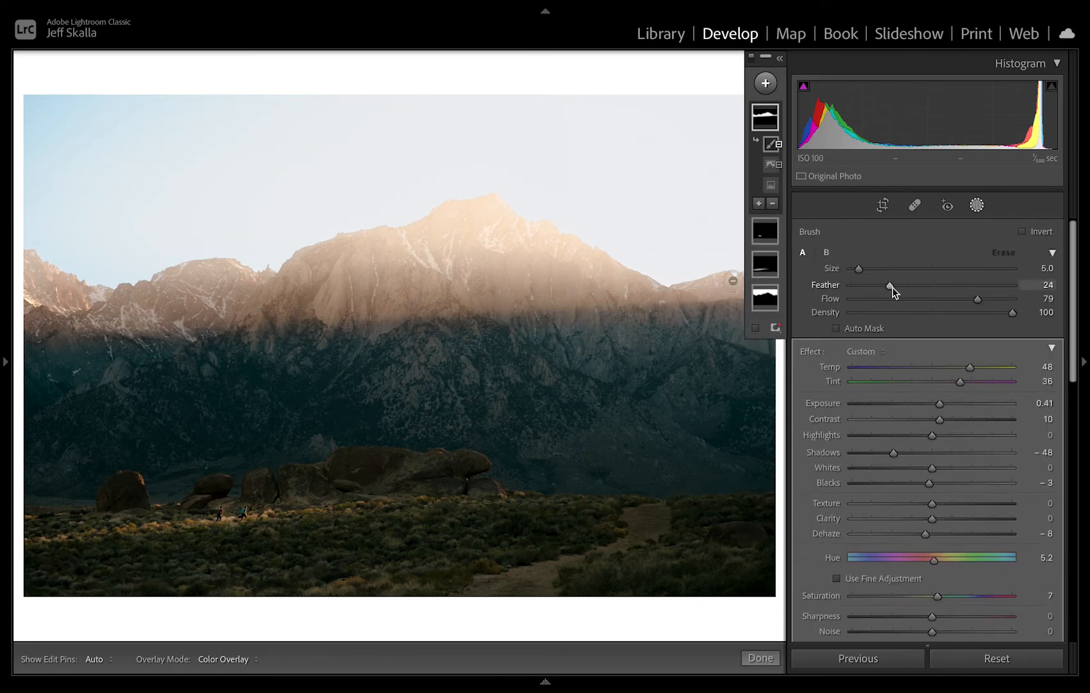
mouse_move(892, 288)
mouse_down()
mouse_move(1025, 285)
mouse_move(950, 308)
mouse_move(858, 302)
mouse_up()
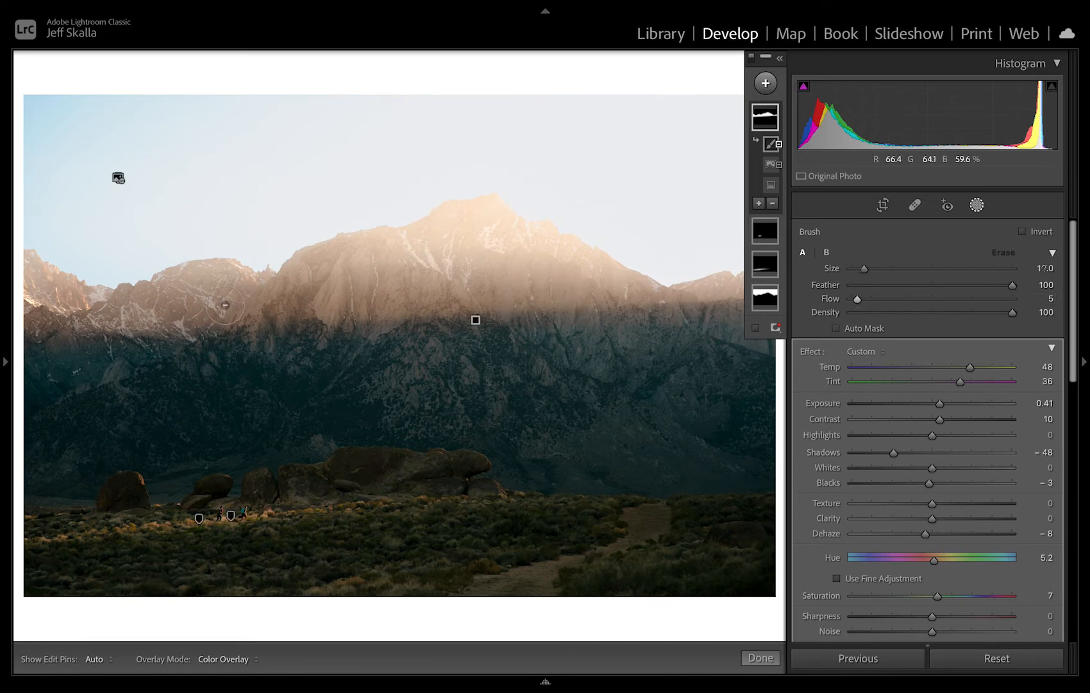
key(bracketright)
key(bracketright)
drag(215, 313, 222, 306)
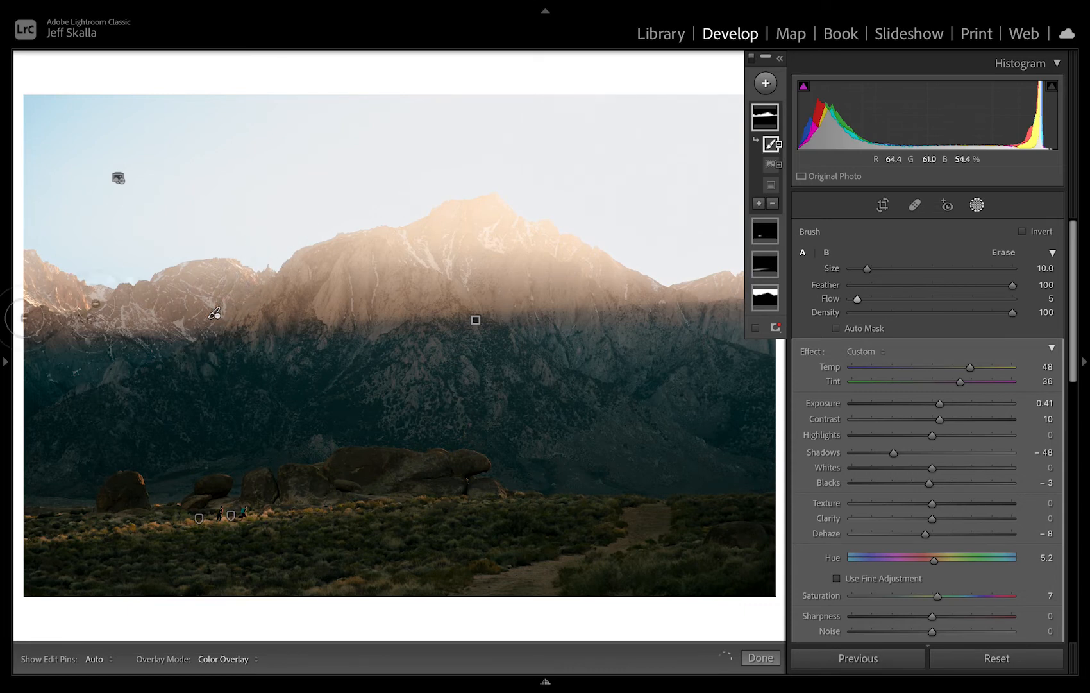
mouse_move(25, 319)
mouse_down()
mouse_move(125, 280)
mouse_move(73, 305)
mouse_move(136, 330)
mouse_move(1, 346)
mouse_move(67, 338)
mouse_up()
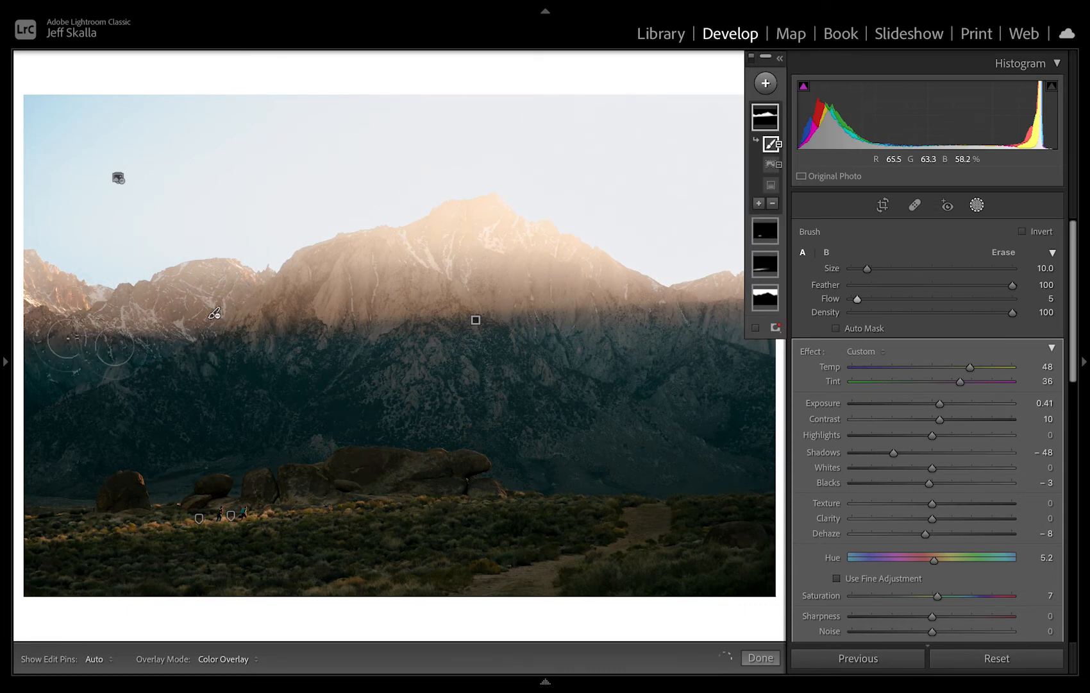
Examine the blend along the mountain's shadow edge with the mask edit pins hidden and shown.
key(h)
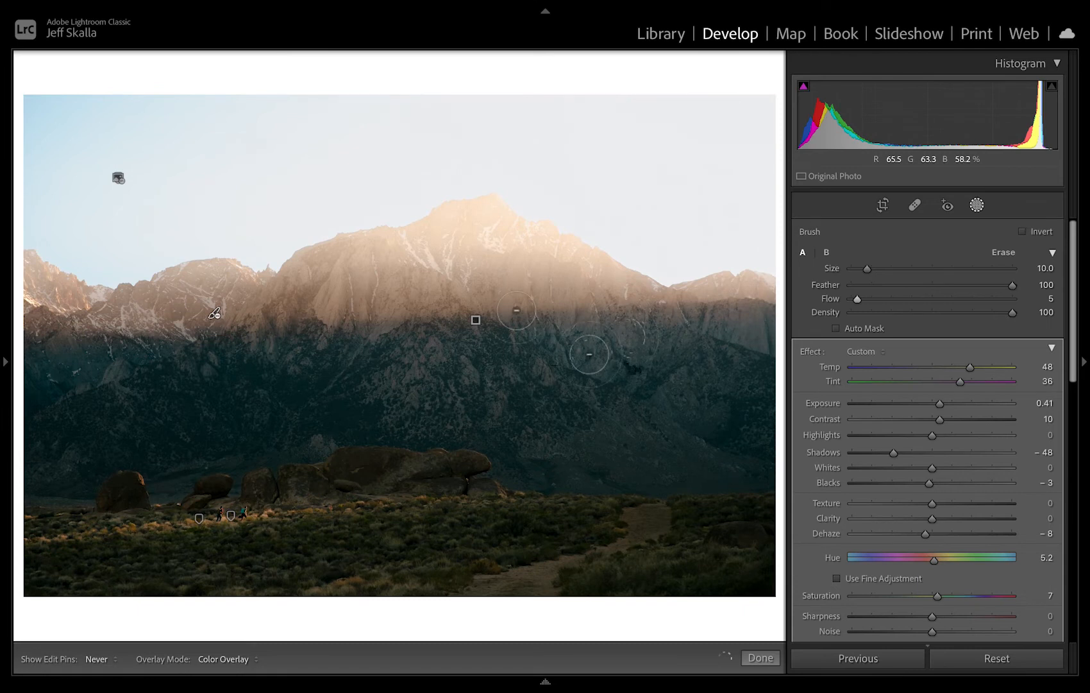
key(h)
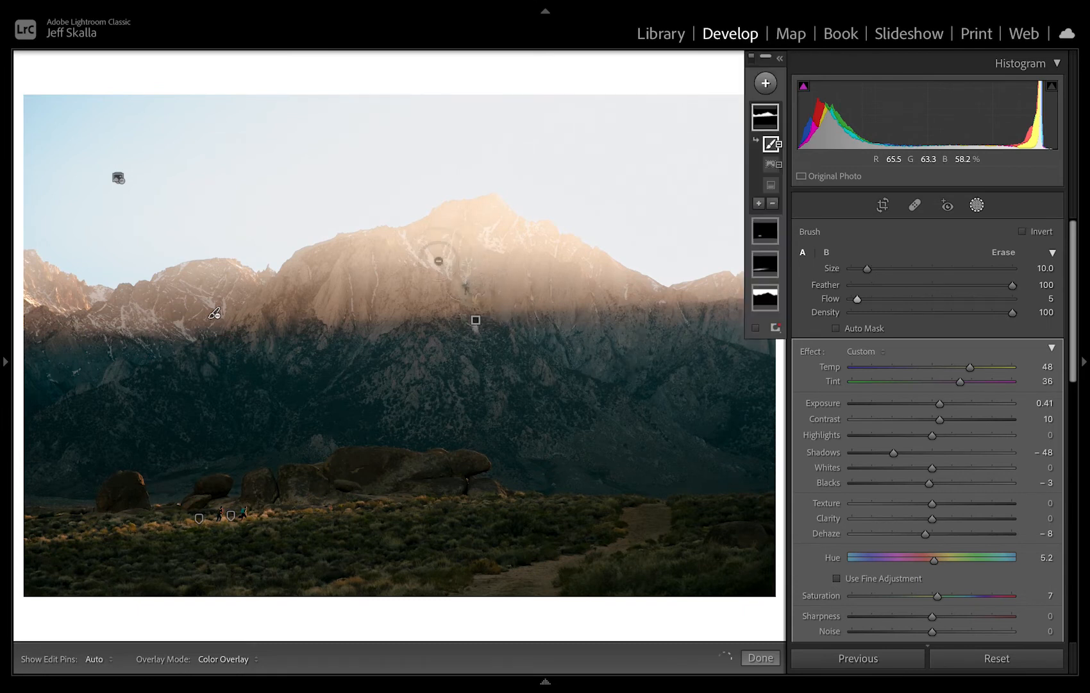
key(h)
key(h)
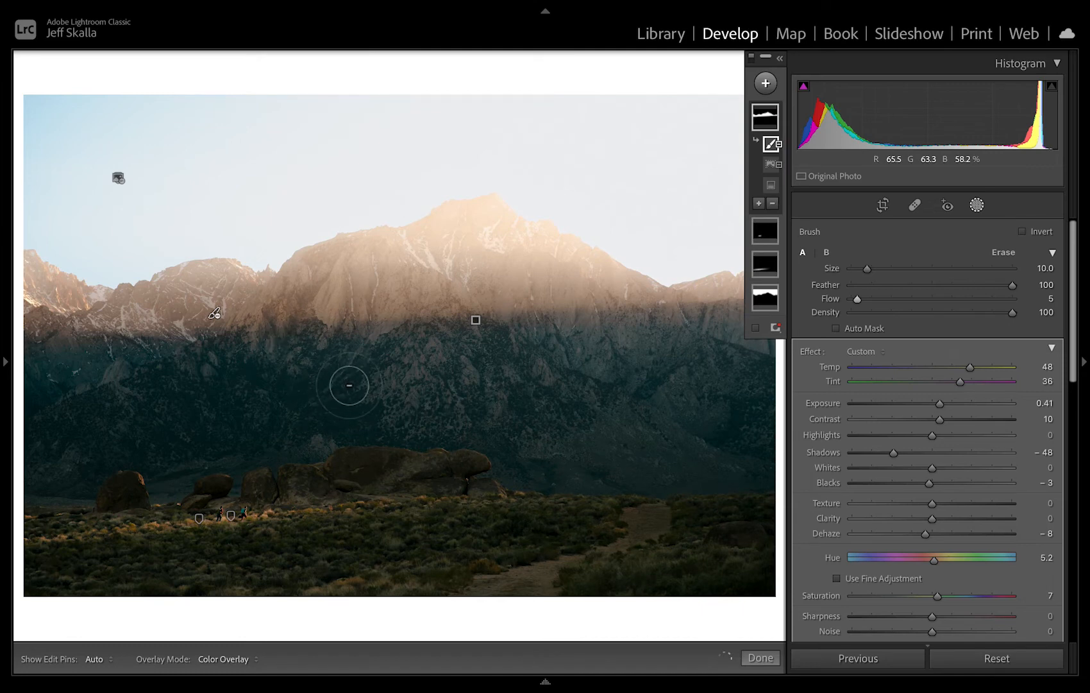
key(h)
key(h)
key(h)
key(h)
Set the subtract brush to size 4.0 and Flow 49 and check the right part of the shadow edge with the edit pins hidden.
key(bracketleft)
key(bracketleft)
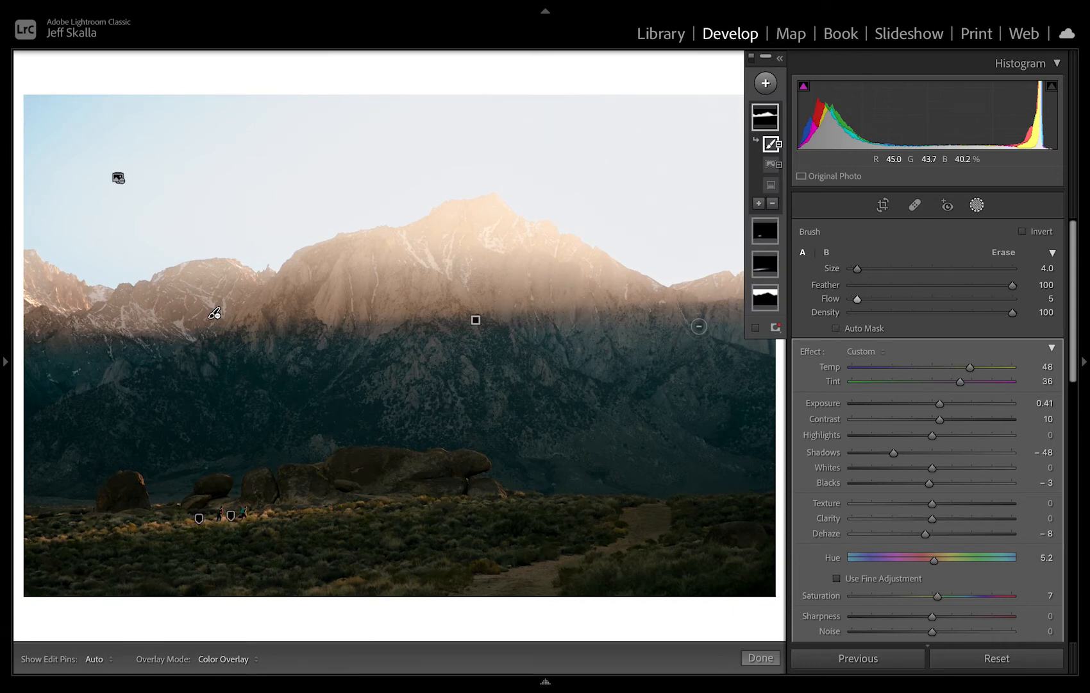
key(h)
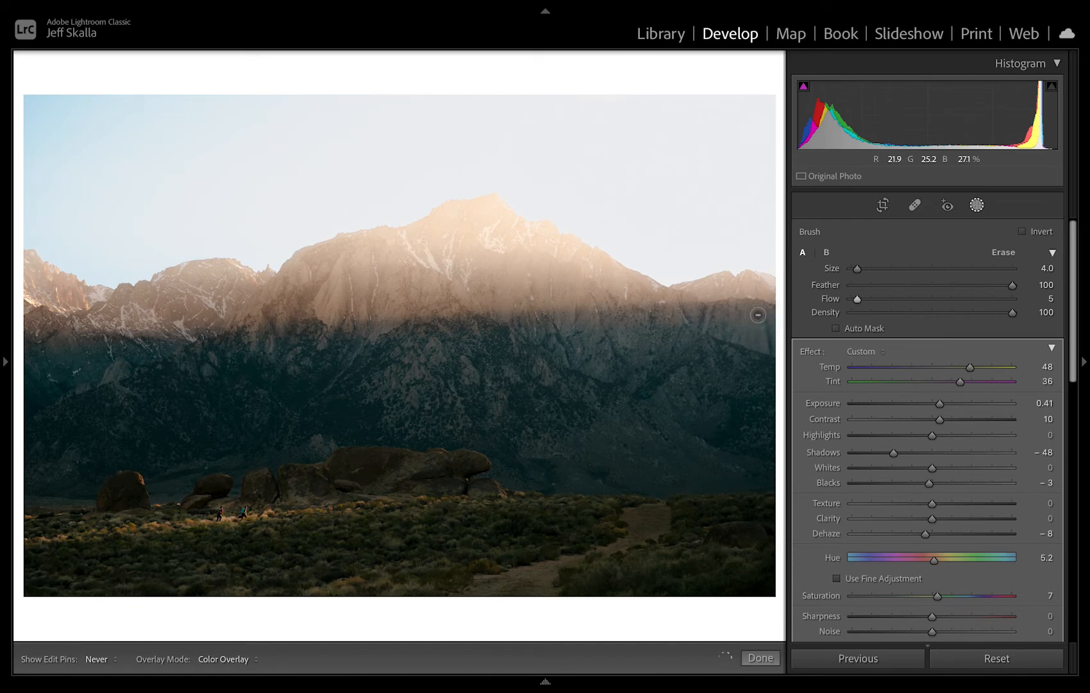
key(h)
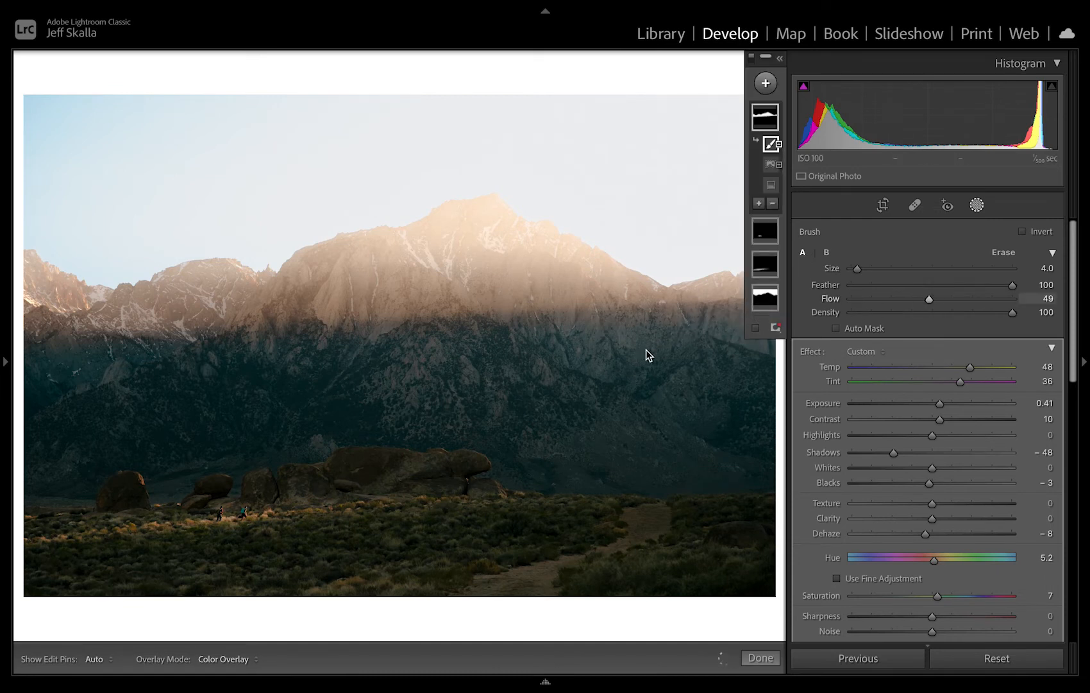
key(h)
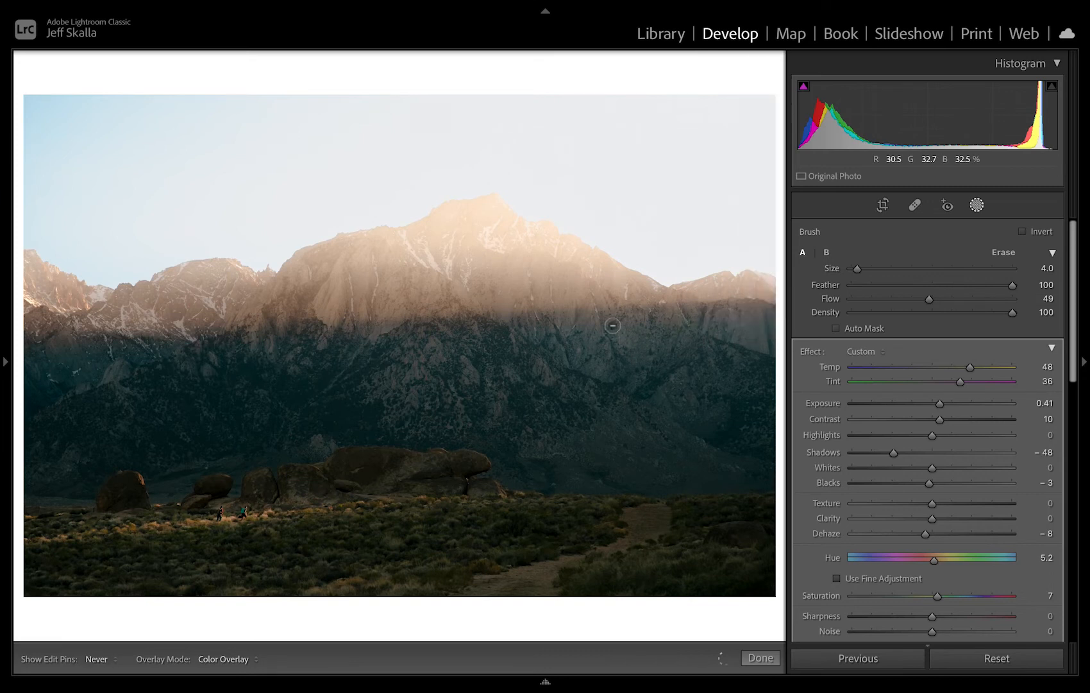
key(h)
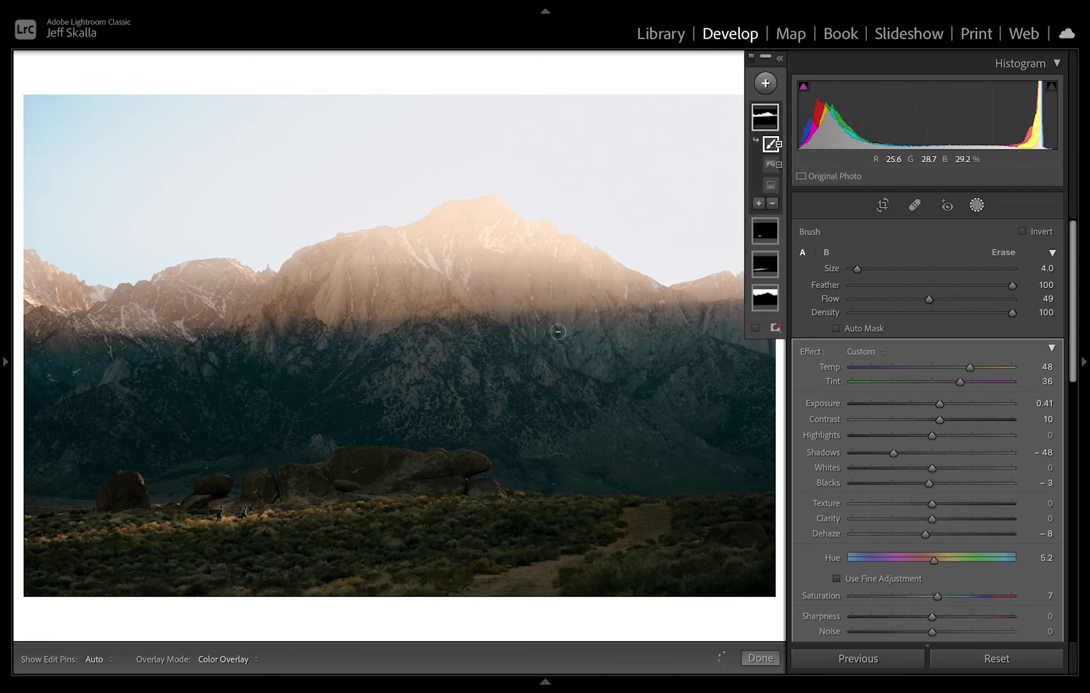
key(h)
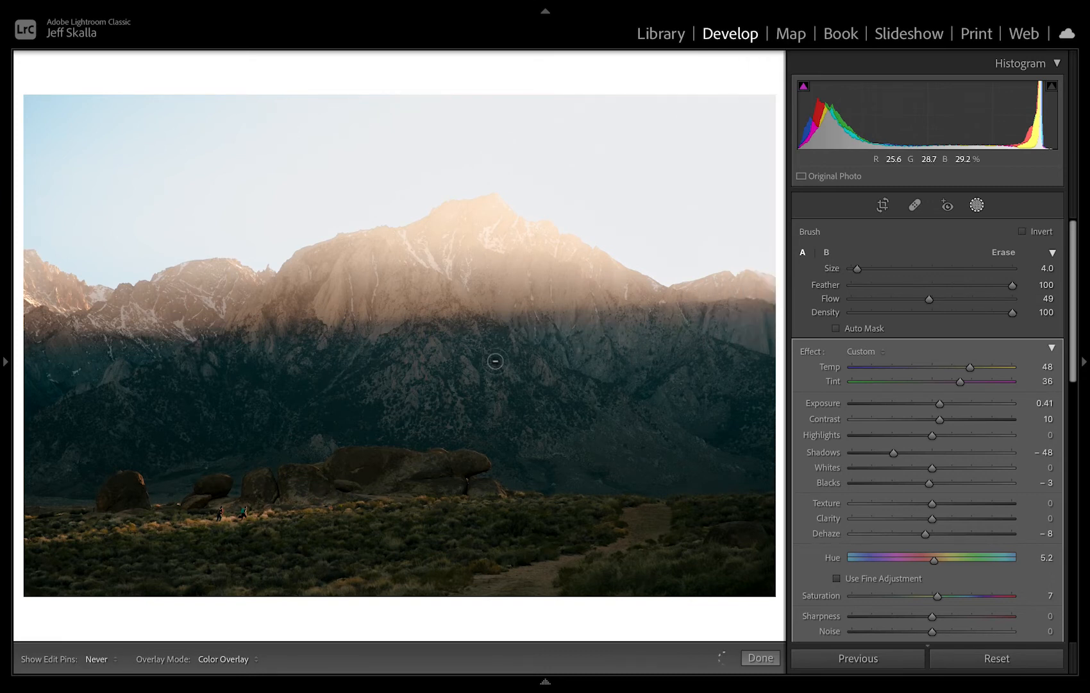
key(h)
Leave masking and compare the edited landscape with its before version.
key(k)
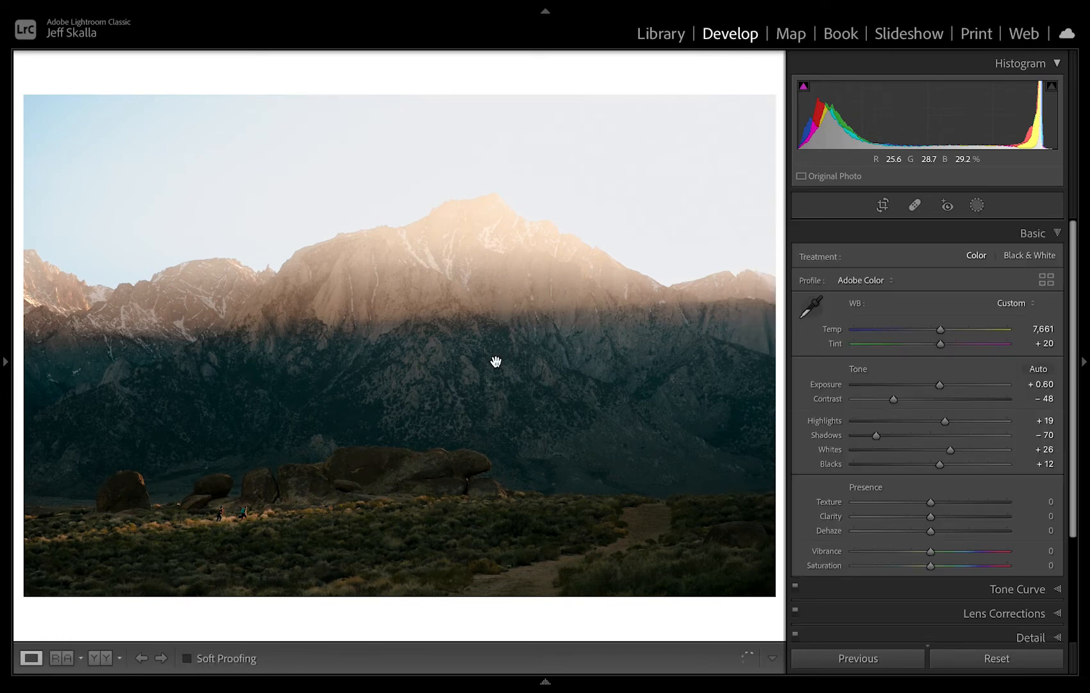
key(backslash)
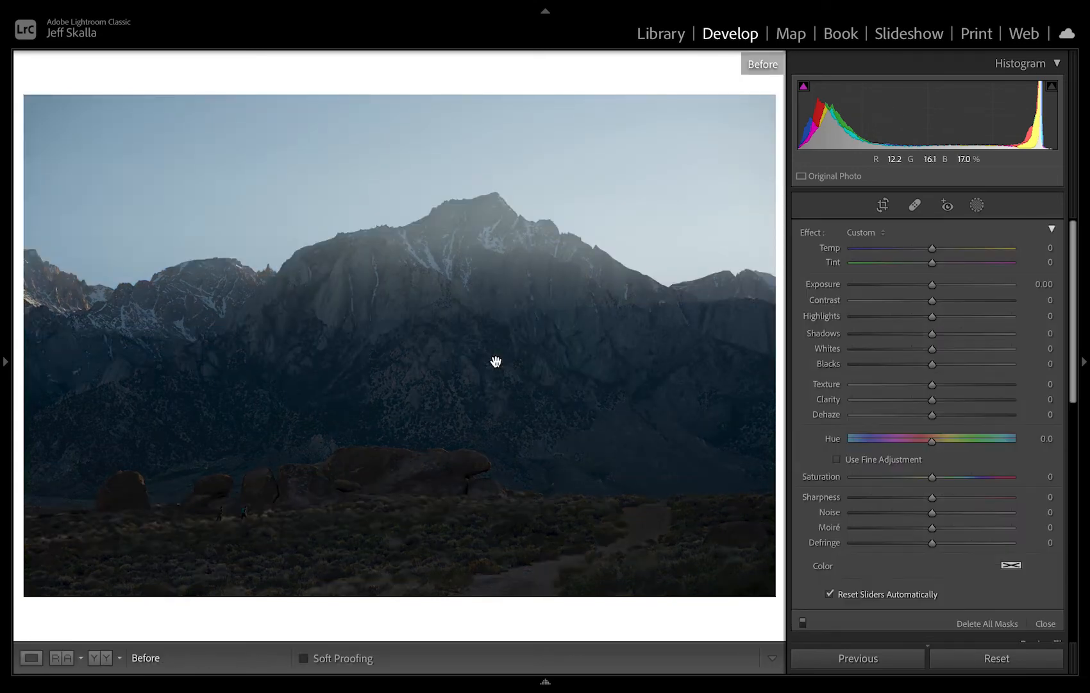
key(backslash)
Add a slightly tilted linear gradient mask over the foreground, fading out upward across the rocks.
click(976, 206)
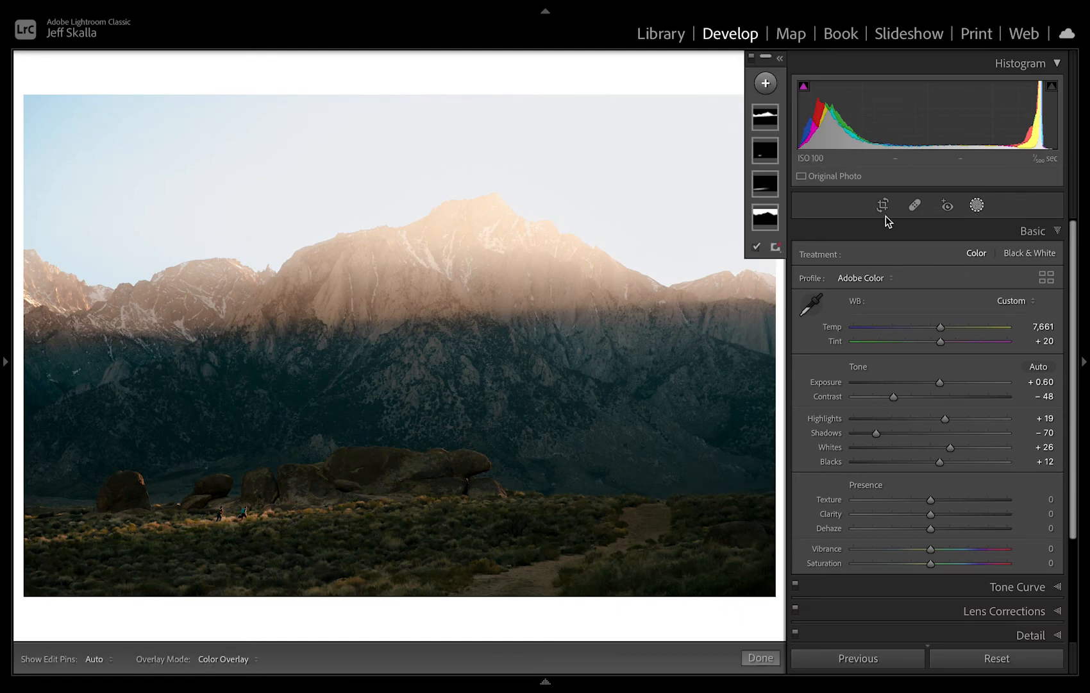
click(766, 85)
click(781, 181)
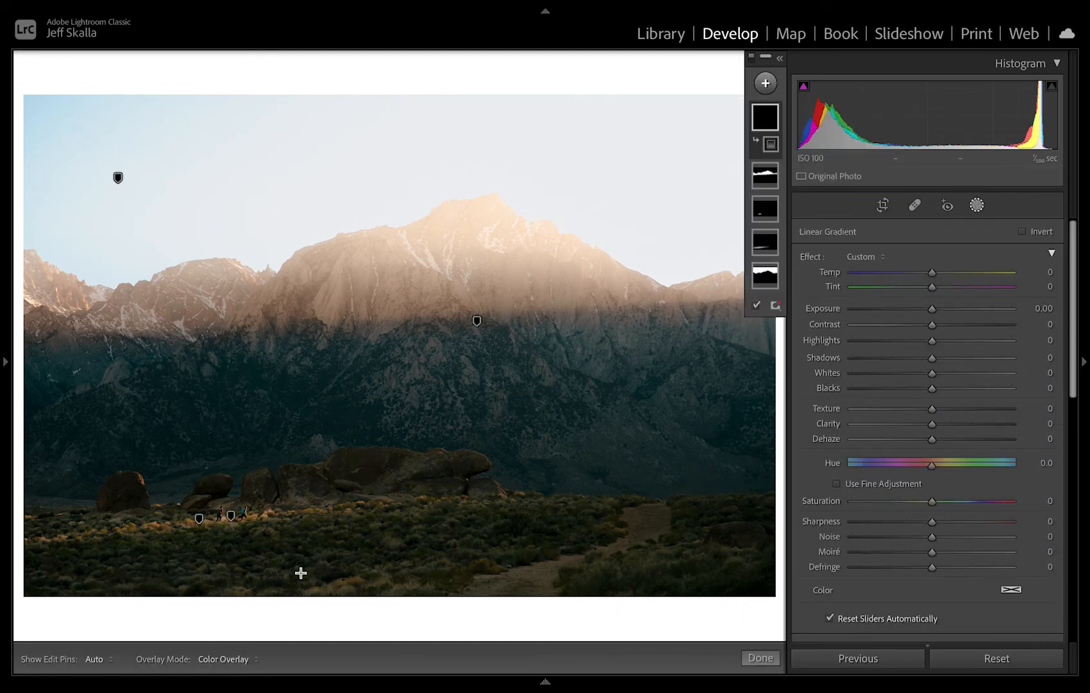
drag(362, 569, 360, 461)
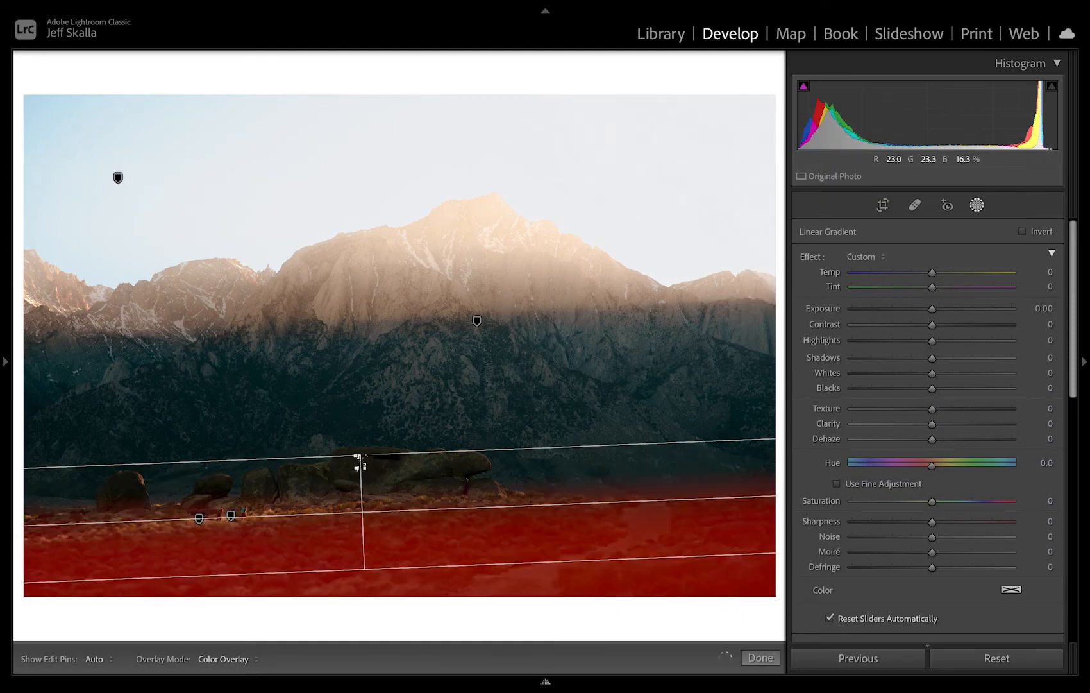
Stretch the foreground linear gradient up past the rocks with a wider fade, and add a subtract brush to its mask.
drag(373, 522, 357, 433)
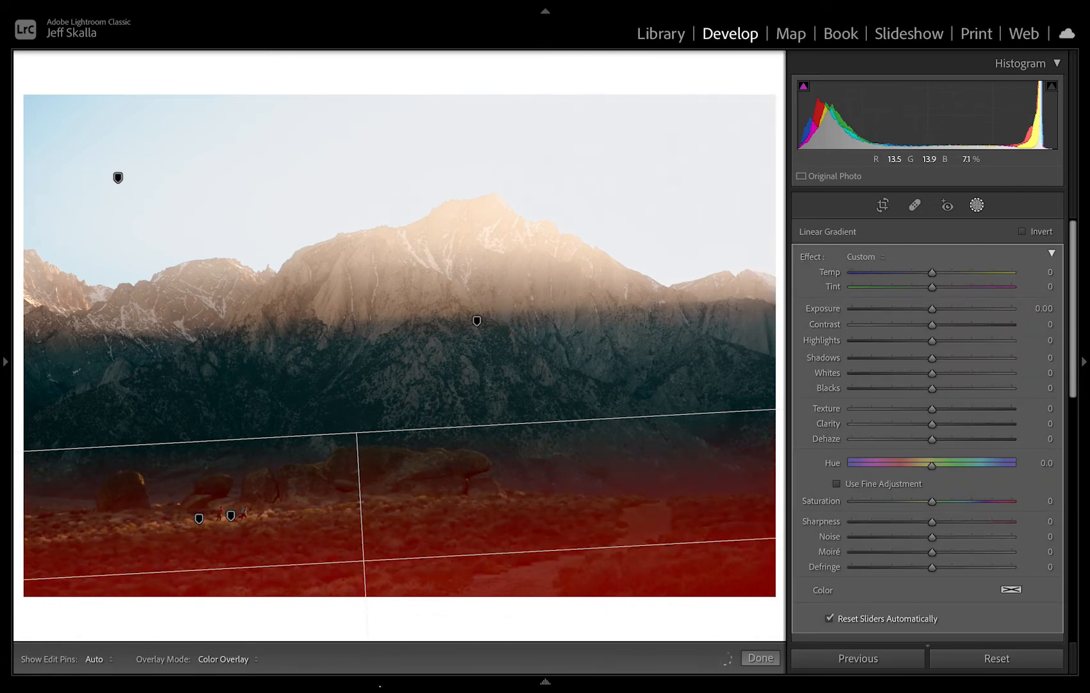
drag(381, 685, 376, 653)
click(774, 163)
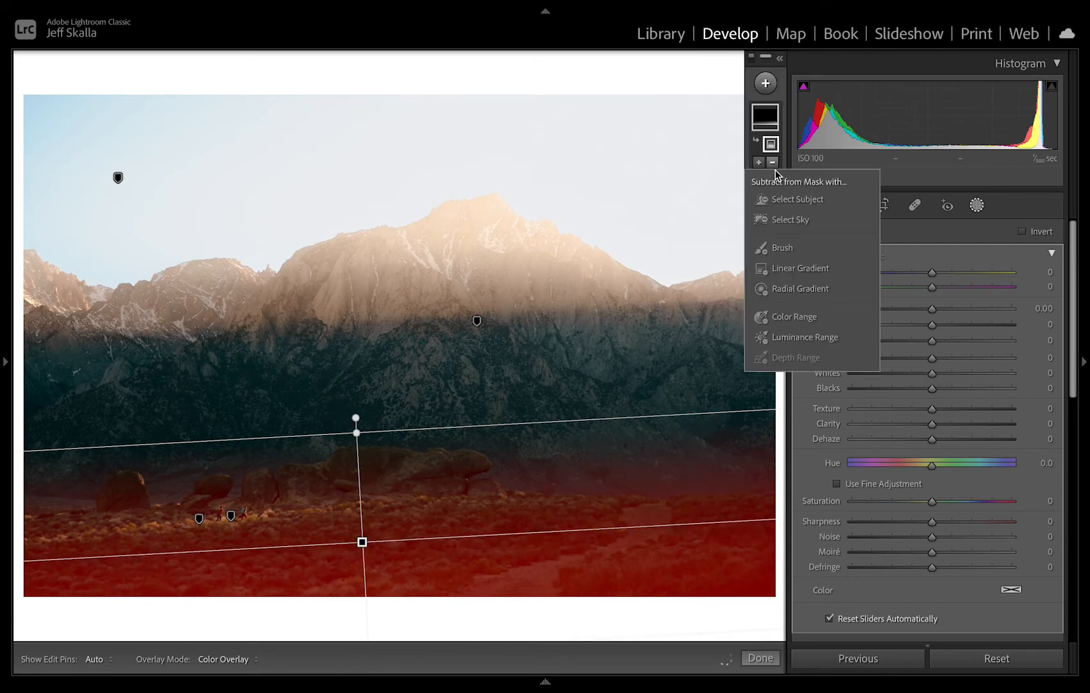
click(785, 250)
With the edit pins hidden, subtract the mask from the dark mountain base right of the rocks using a size 13.0 brush.
scroll(625, 446, up, 9)
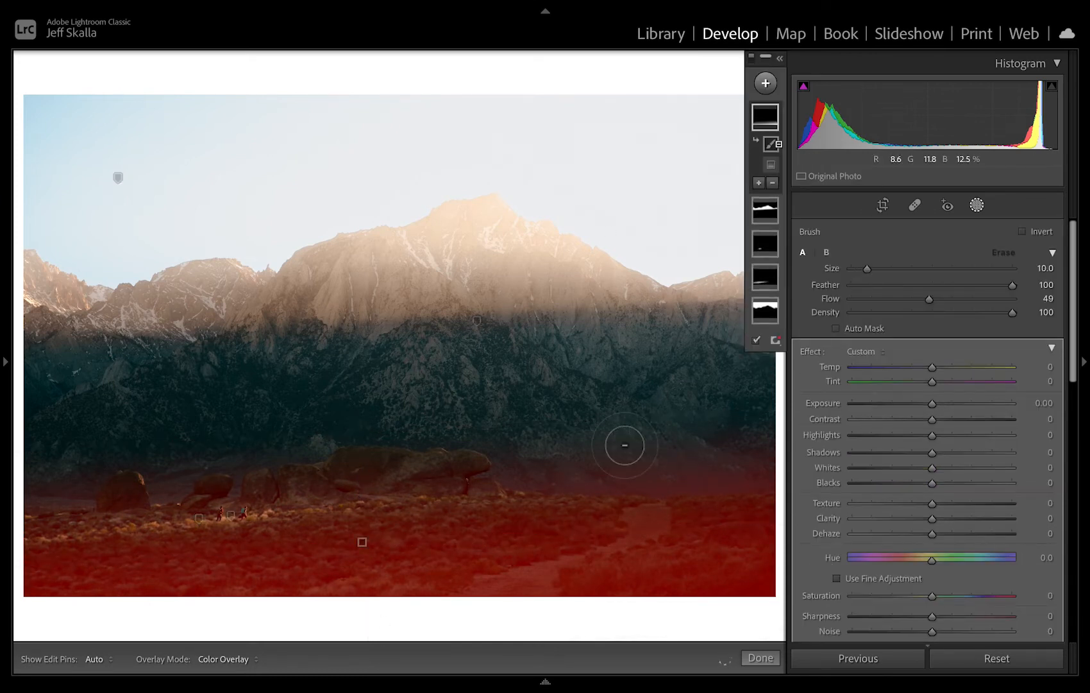
key(h)
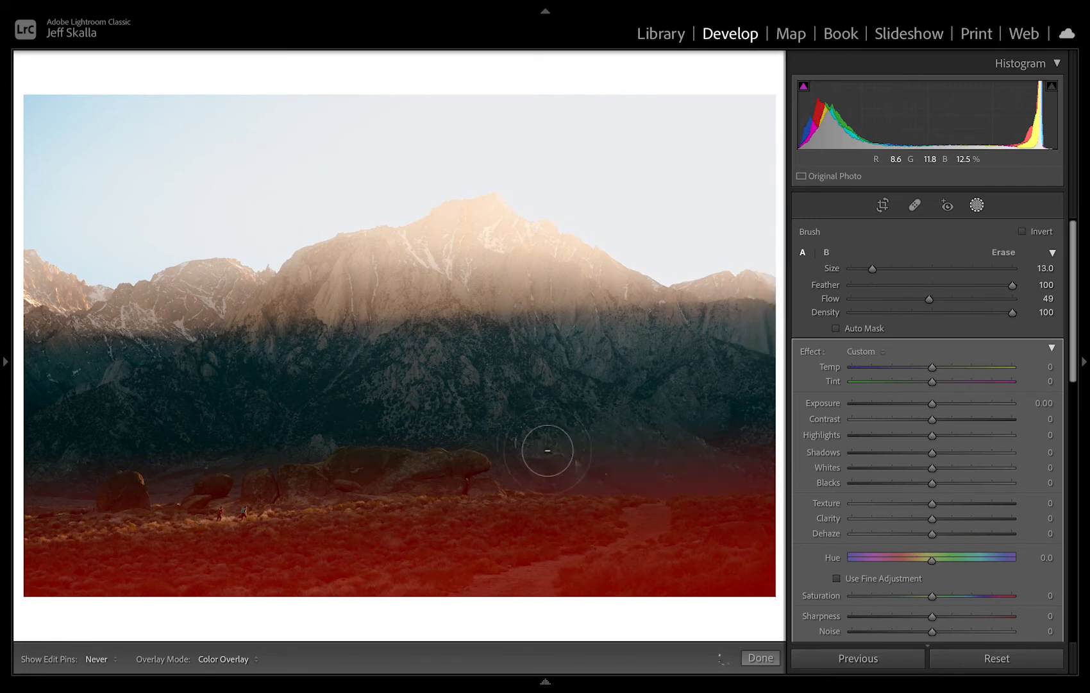
mouse_move(617, 438)
mouse_down()
mouse_move(760, 448)
mouse_move(669, 452)
mouse_up()
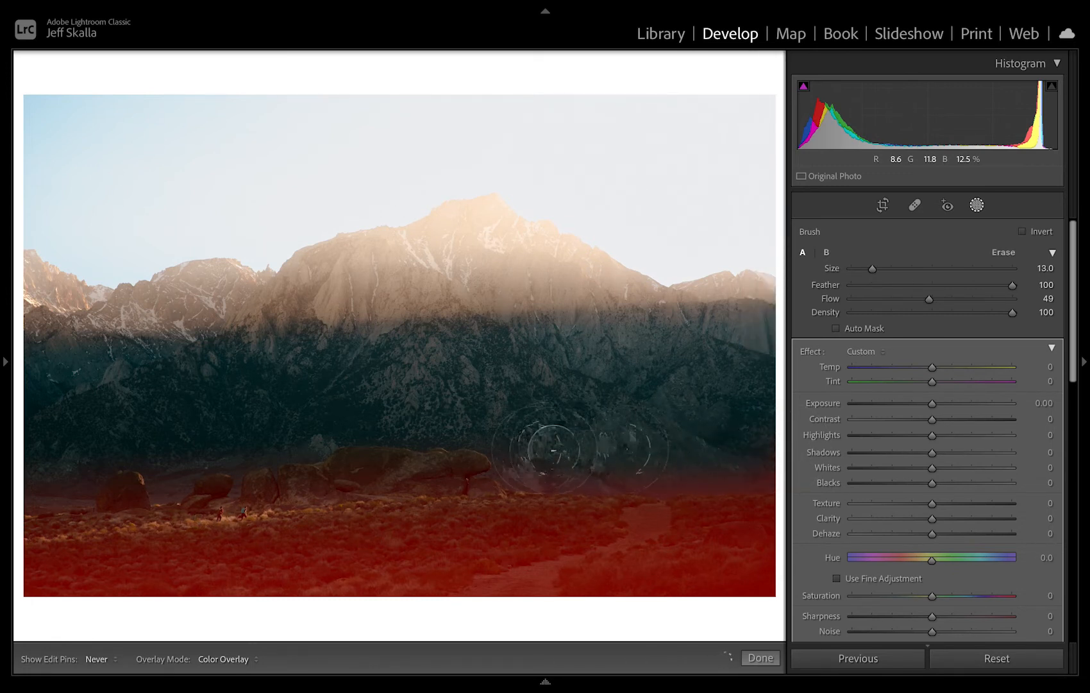
key(h)
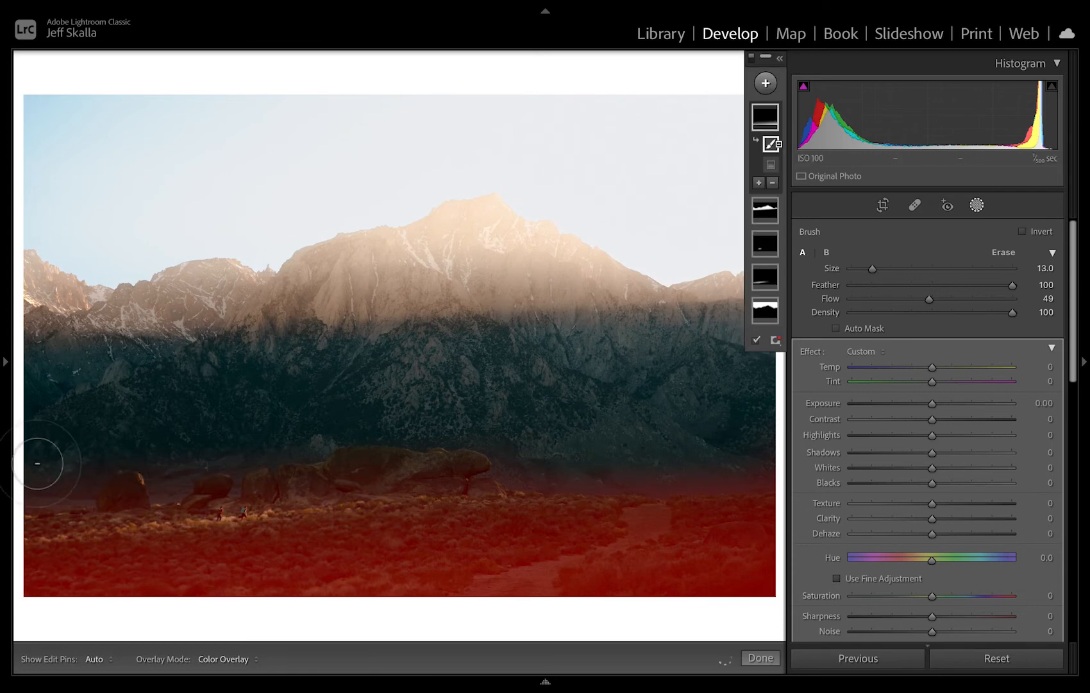
Set the subtract brush to size 6.0 and hide the edit pins for work beside the rocks at the photo's left edge.
key(h)
key(h)
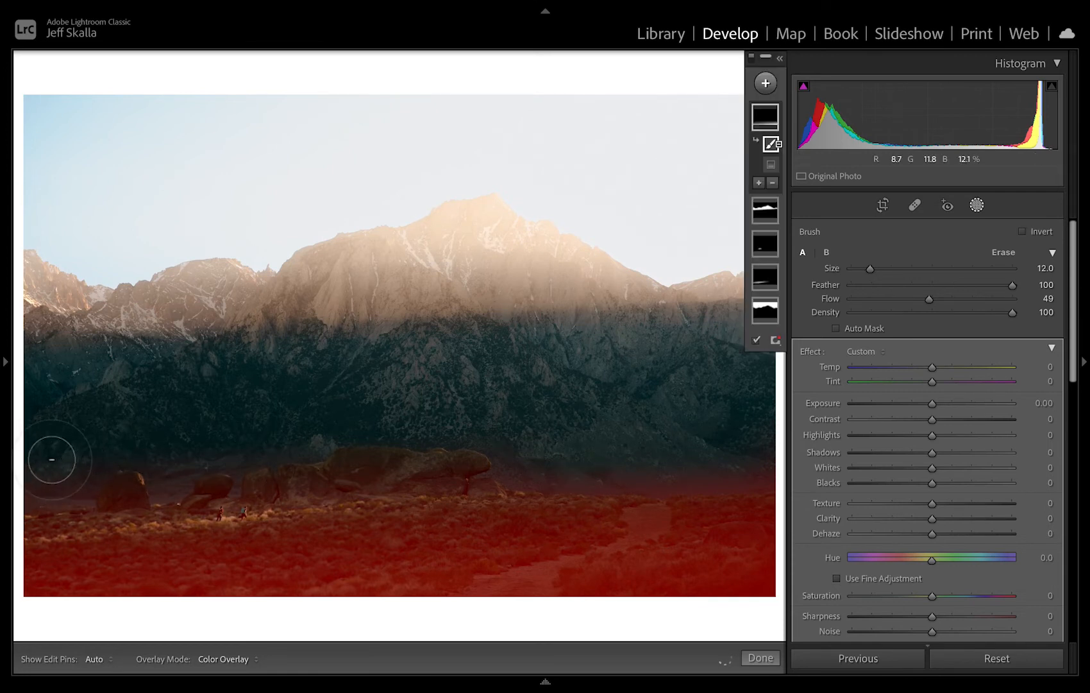
scroll(55, 468, down, 5)
scroll(54, 469, down, 3)
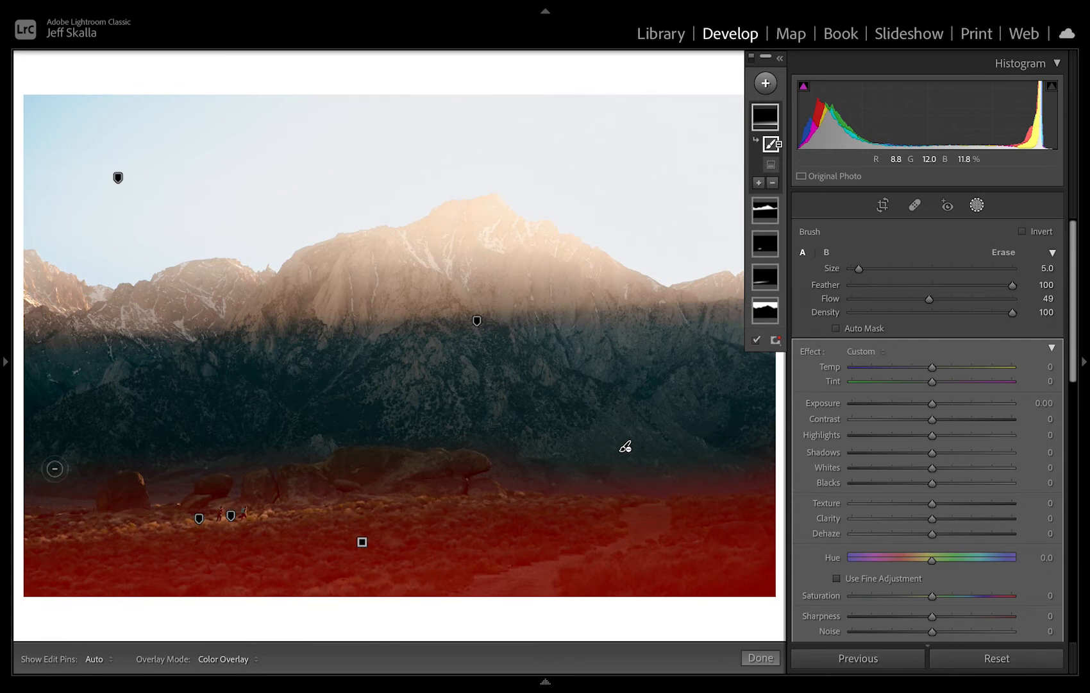
scroll(54, 468, up, 1)
key(h)
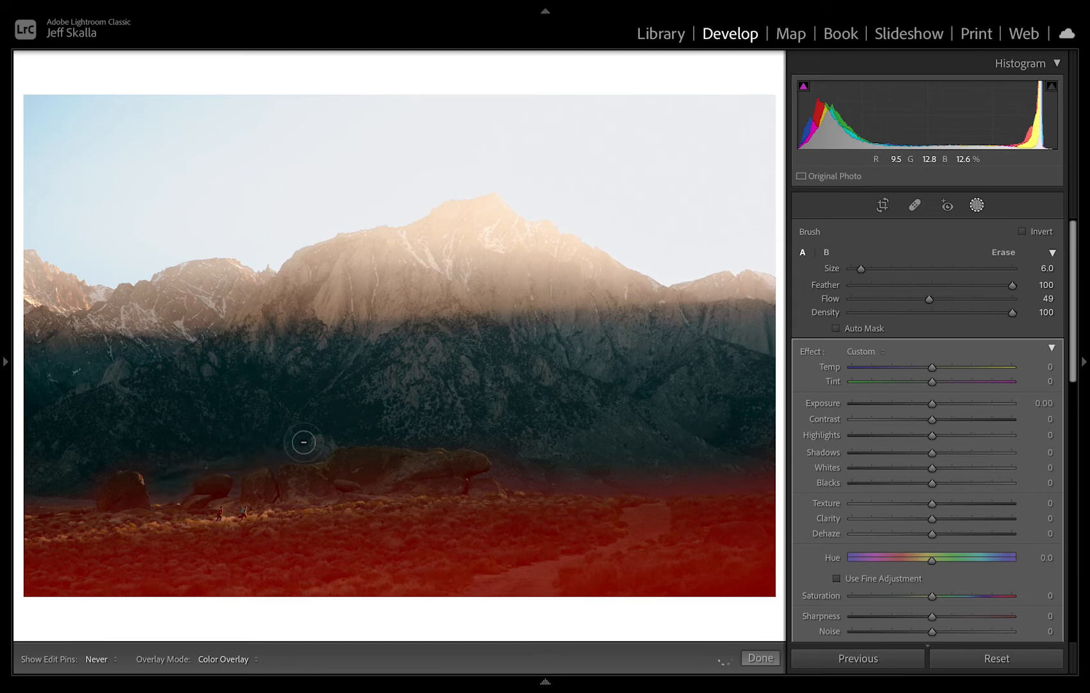
Subtract the foreground gradient from the mountain base above and beside the large rock, reducing the brush to size 5.0.
key(h)
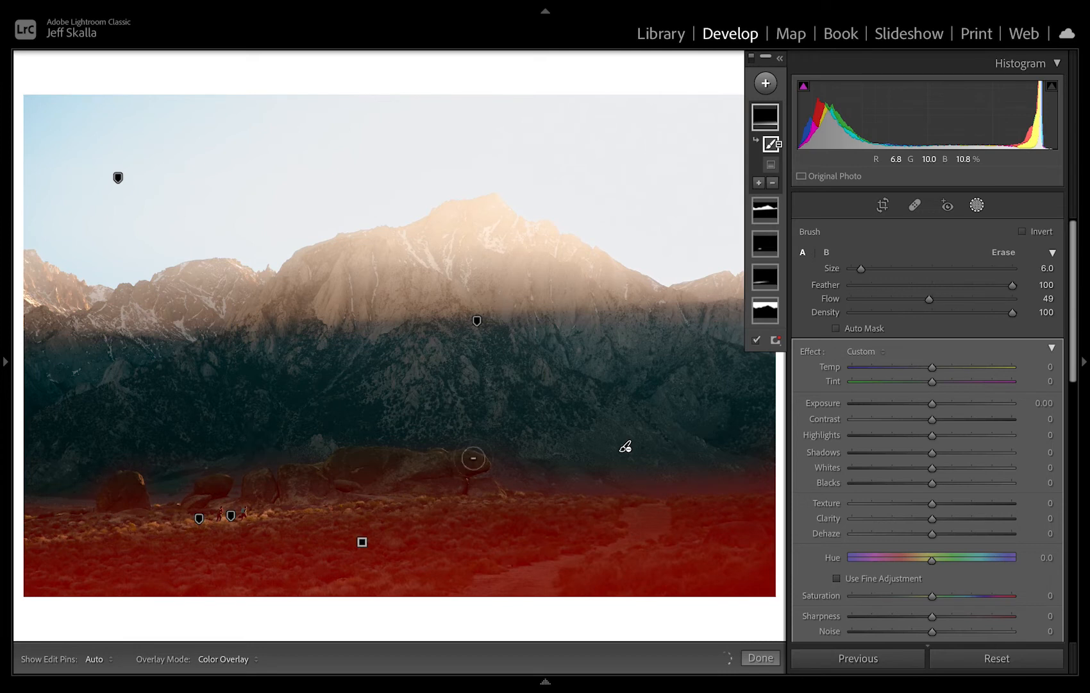
key([)
key(h)
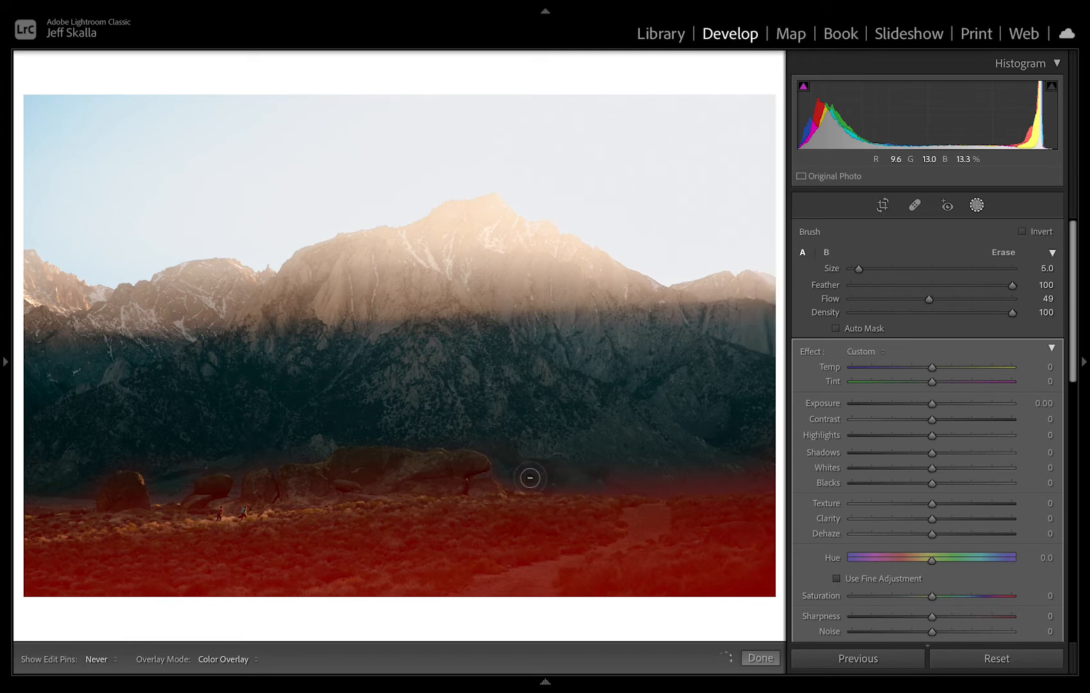
key(h)
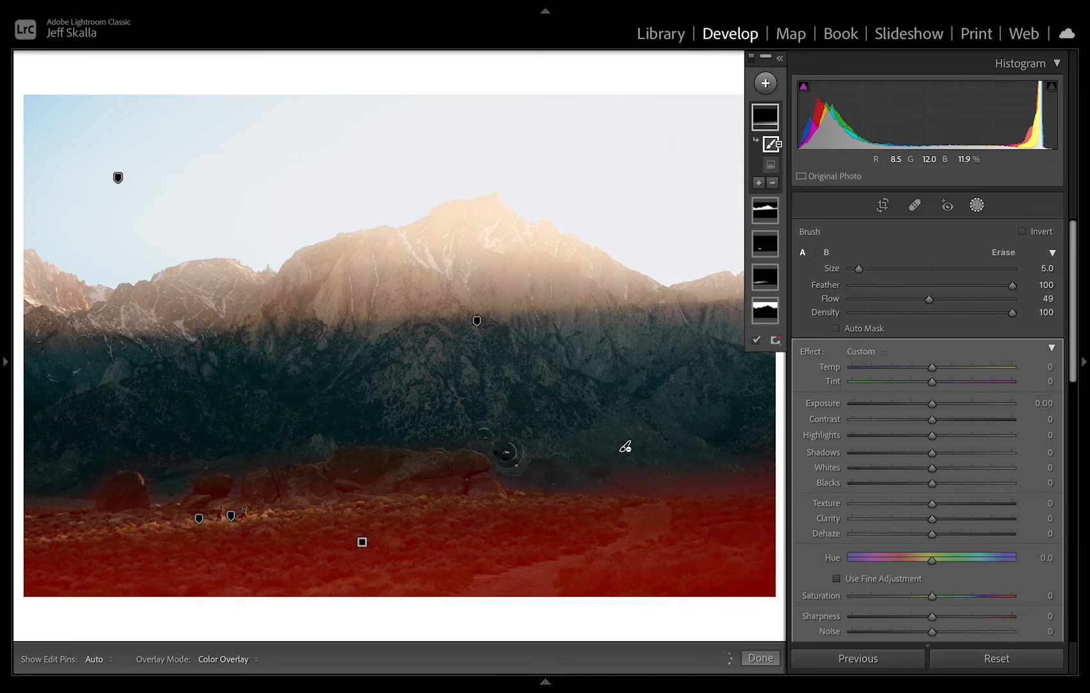
key(h)
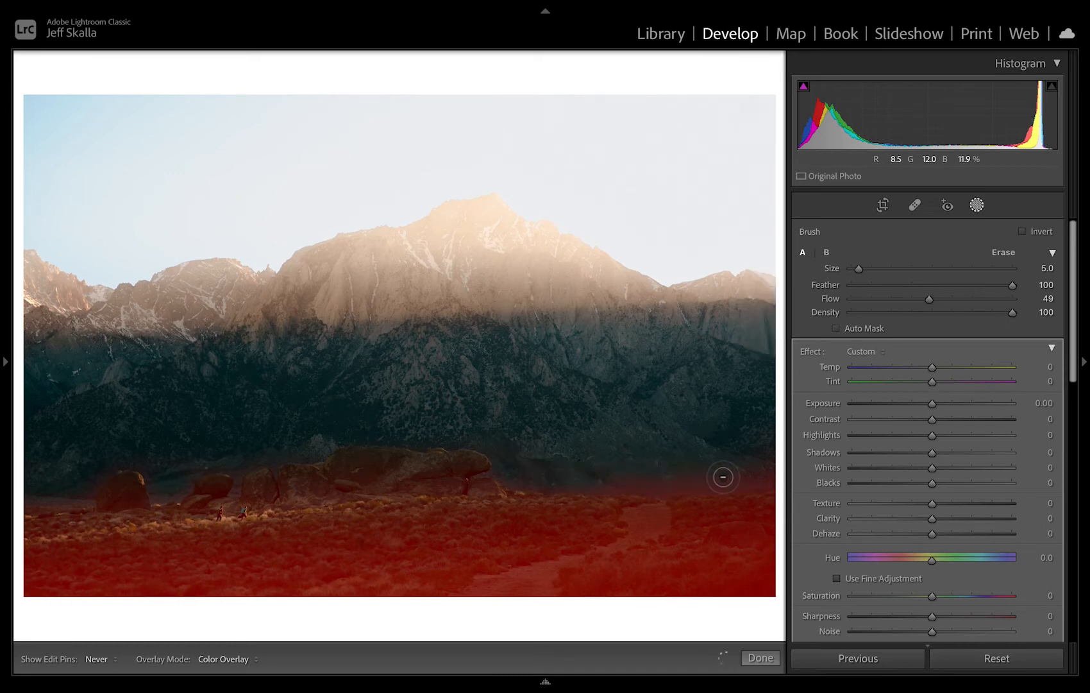
Check the gradient's edge with exposure at −4.00, subtract the spill along the mountain base right of the rocks, and reset exposure to 0.
key(h)
drag(932, 408, 814, 409)
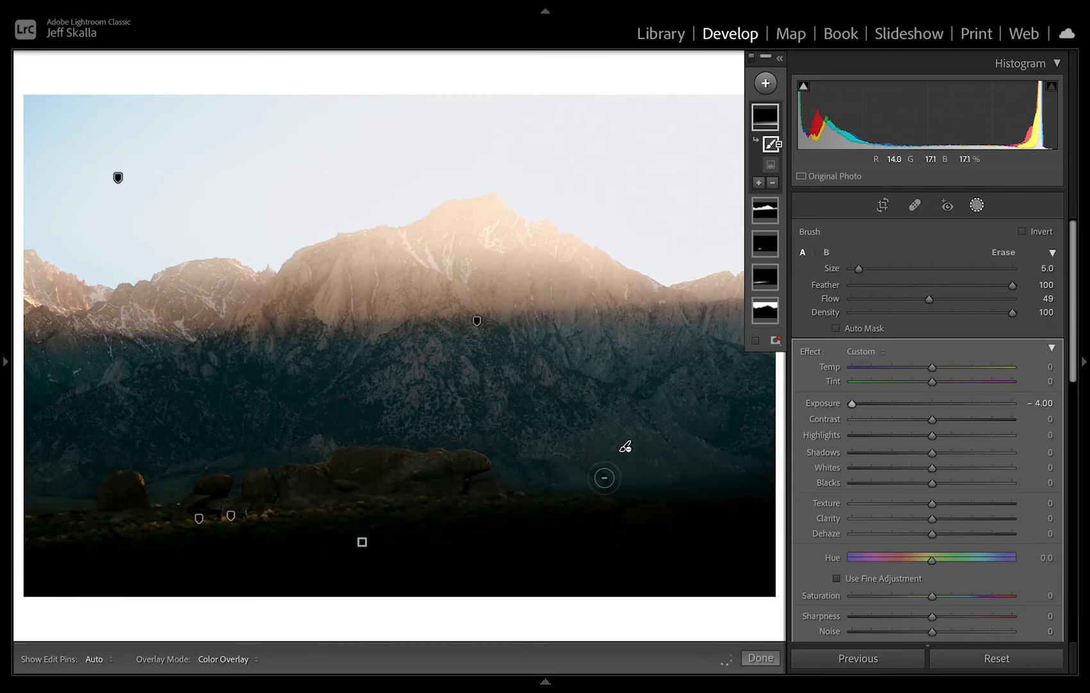
key(h)
key(h)
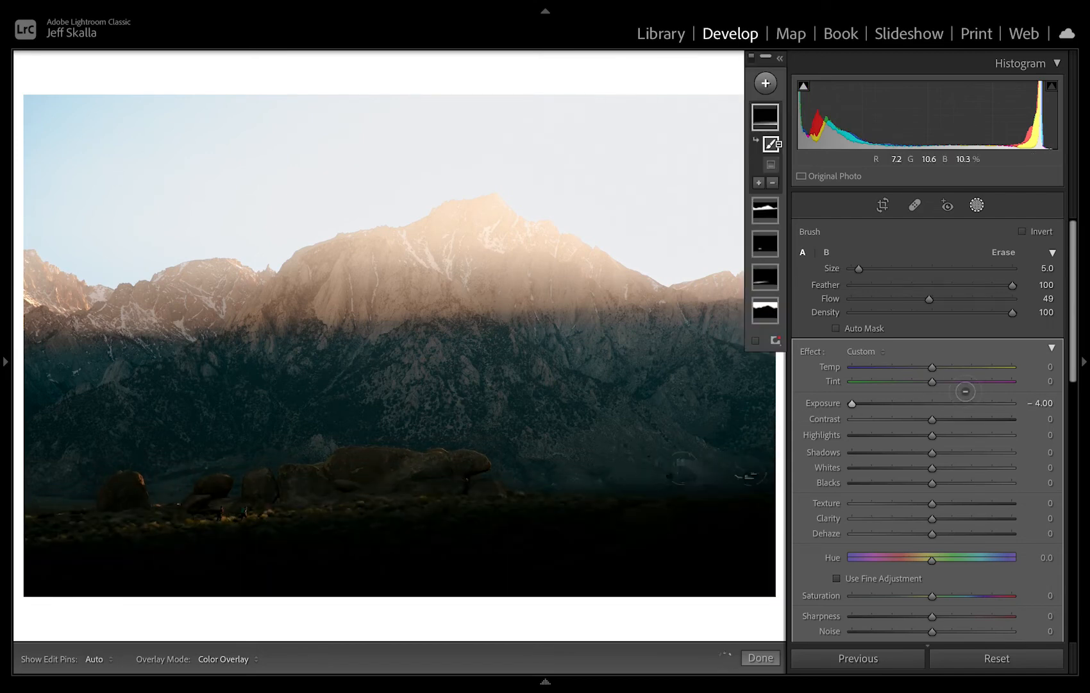
click(933, 403)
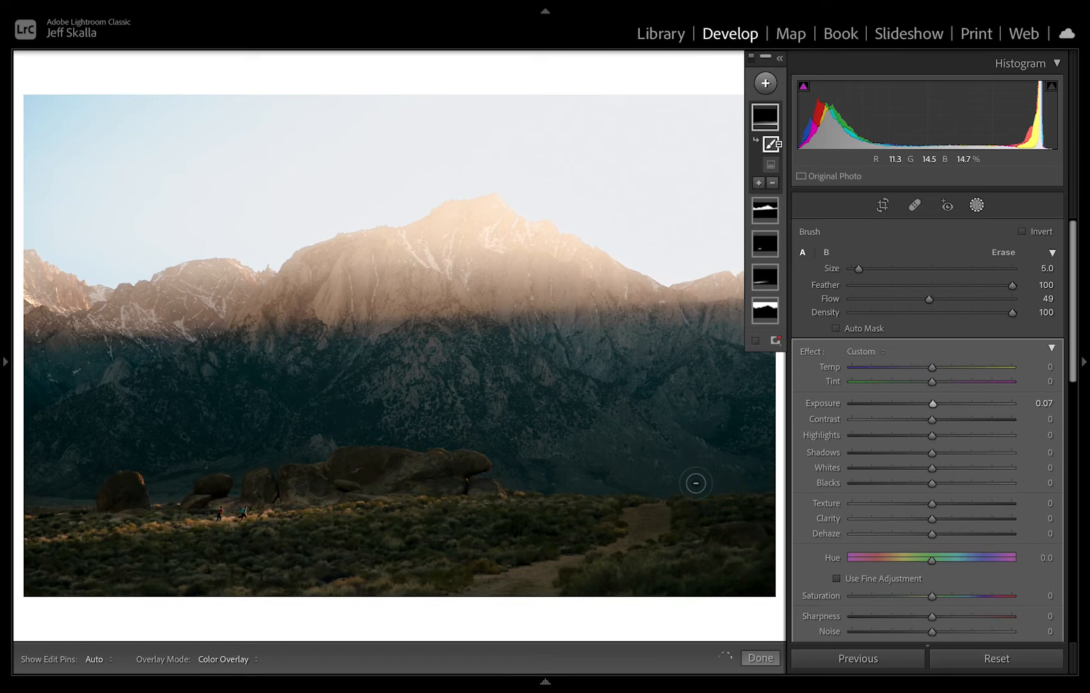
key(h)
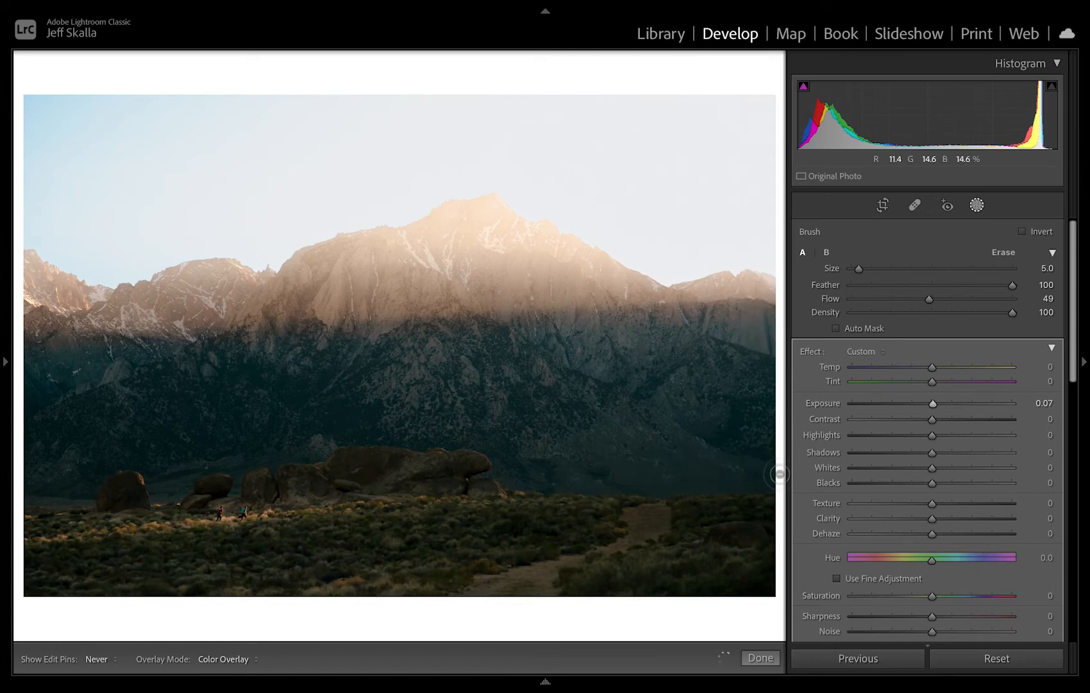
key(h)
double_click(937, 404)
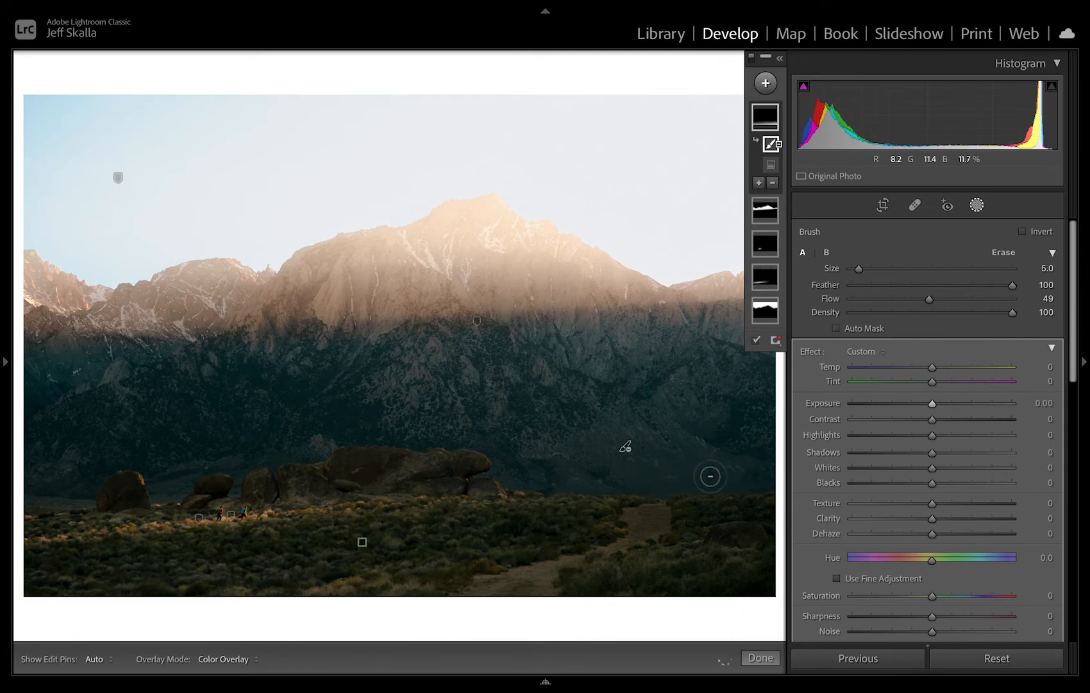
With the mask overlay shown and pins hidden, subtract the gradient between and above the small left rocks using a size 2.0 brush.
key(h)
key(o)
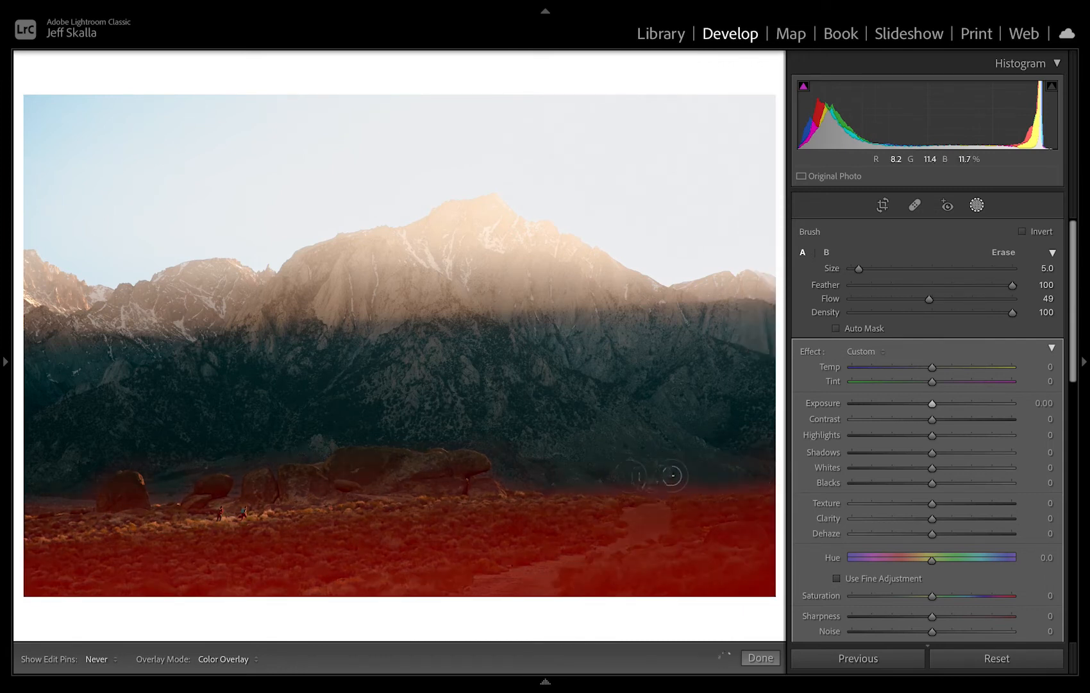
key(h)
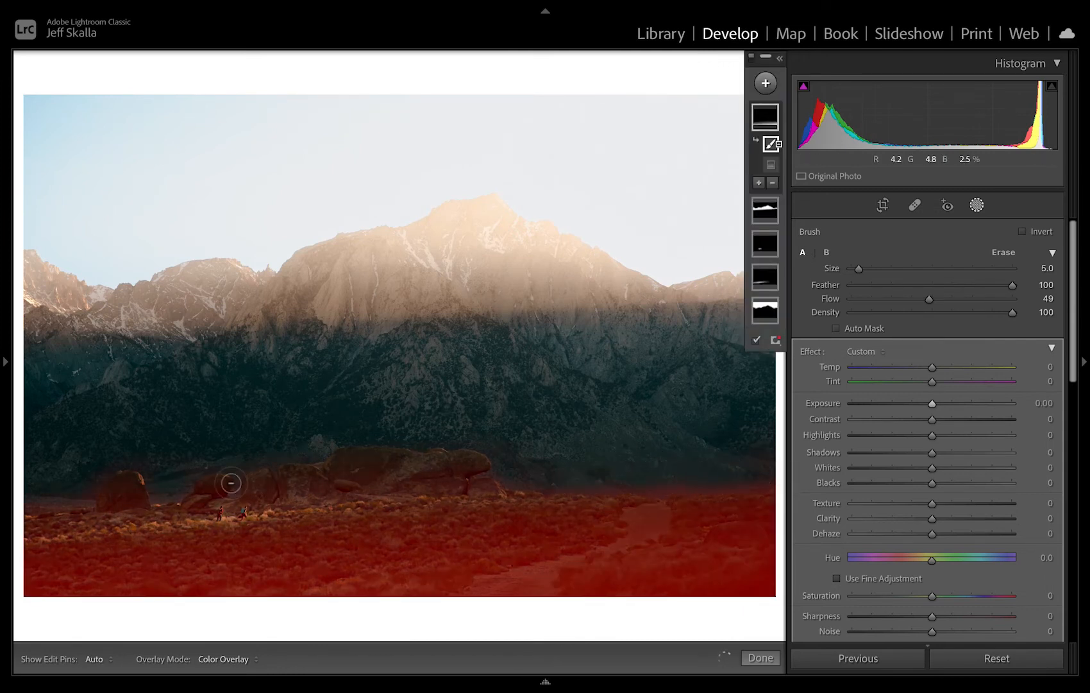
key(bracketleft)
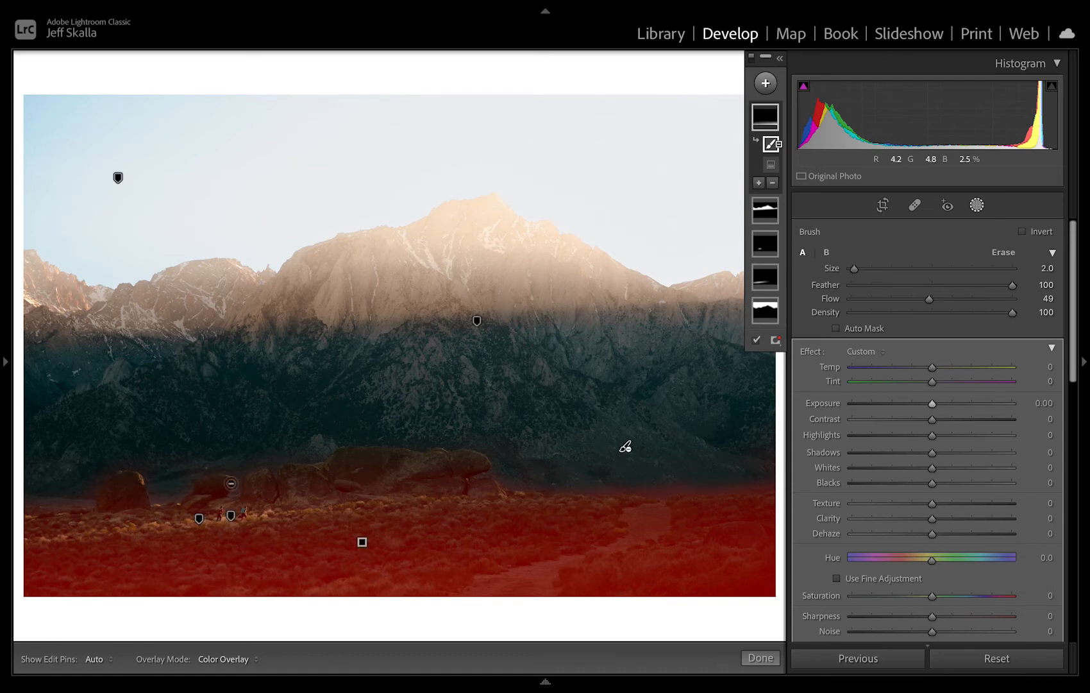
key(h)
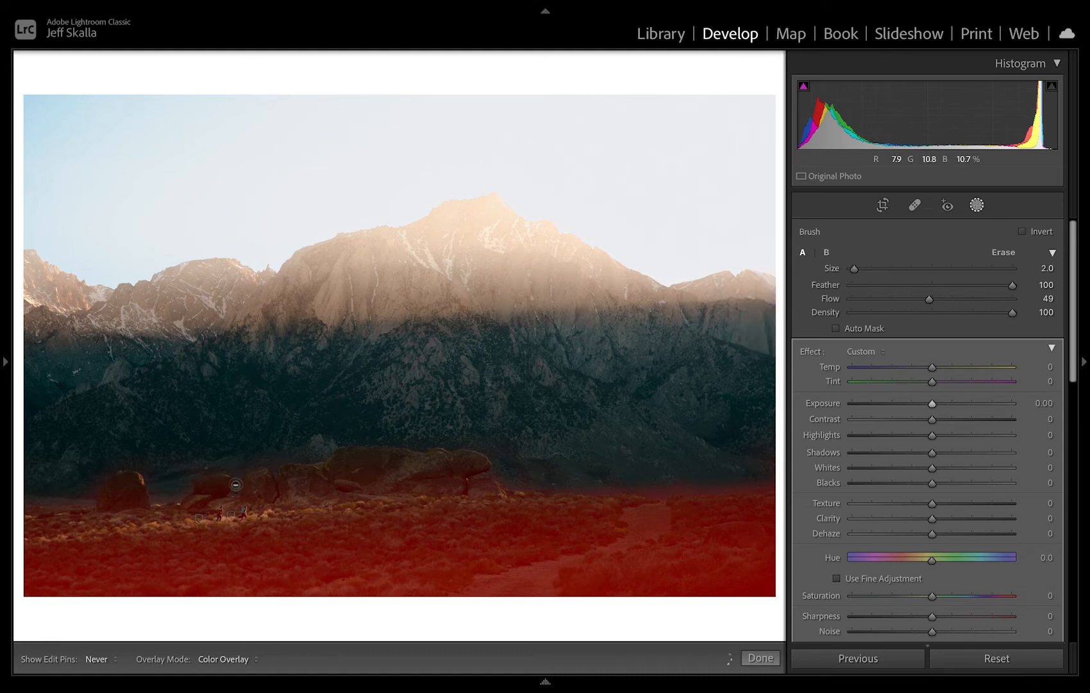
mouse_move(199, 474)
mouse_down()
mouse_move(173, 498)
mouse_move(152, 492)
mouse_move(169, 488)
mouse_move(154, 463)
mouse_move(88, 482)
mouse_move(67, 503)
mouse_move(77, 502)
mouse_move(28, 500)
mouse_move(84, 495)
mouse_move(107, 466)
mouse_up()
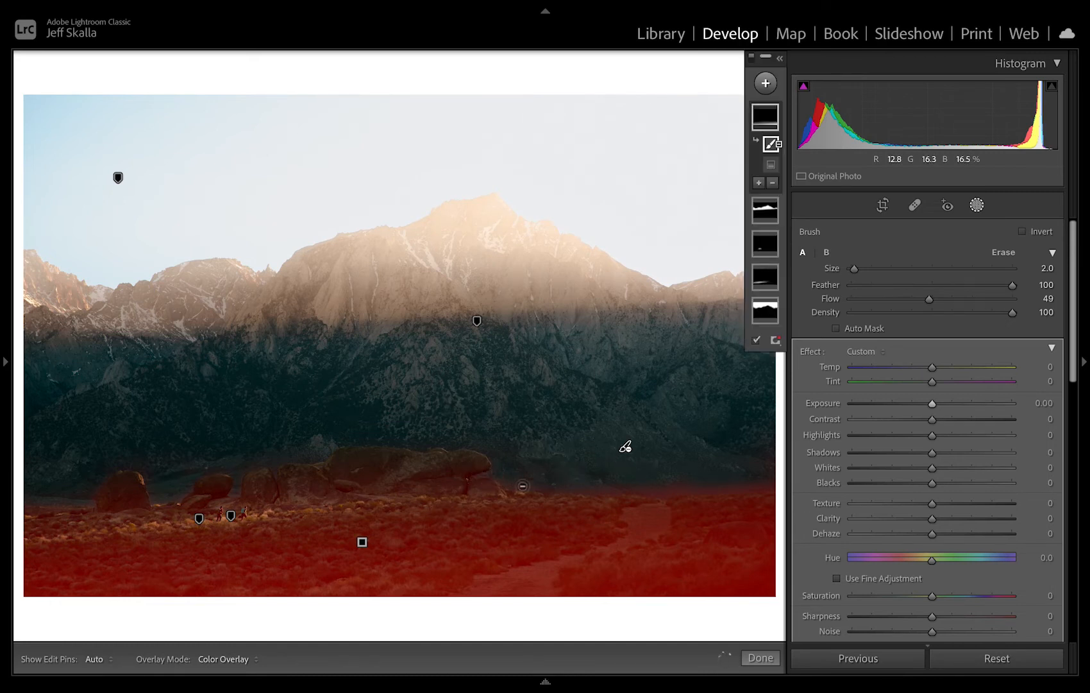
Set the foreground gradient mask's contrast to −76 and its exposure to 0.82, judging the effect on a zoomed-out photo.
click(925, 419)
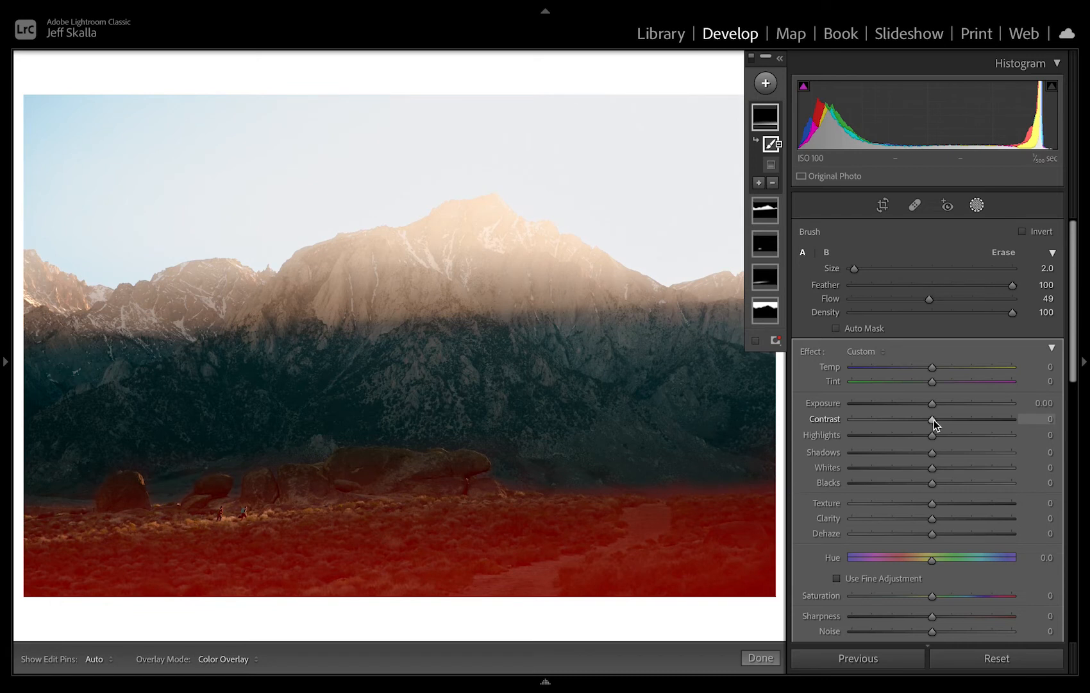
drag(922, 420, 873, 424)
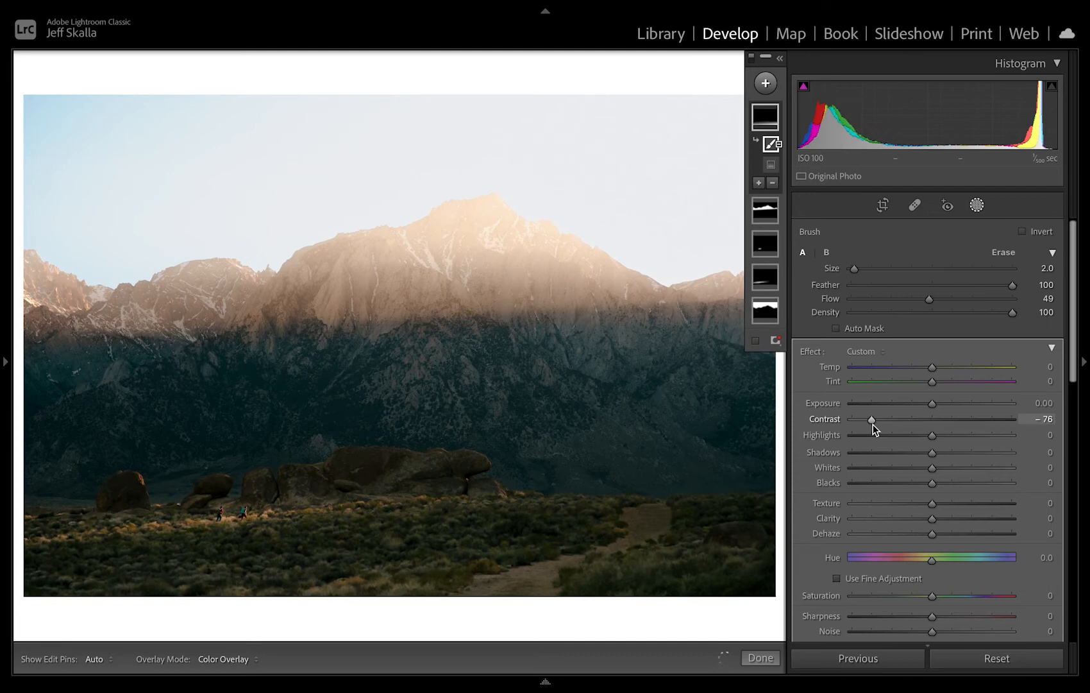
drag(934, 404, 939, 411)
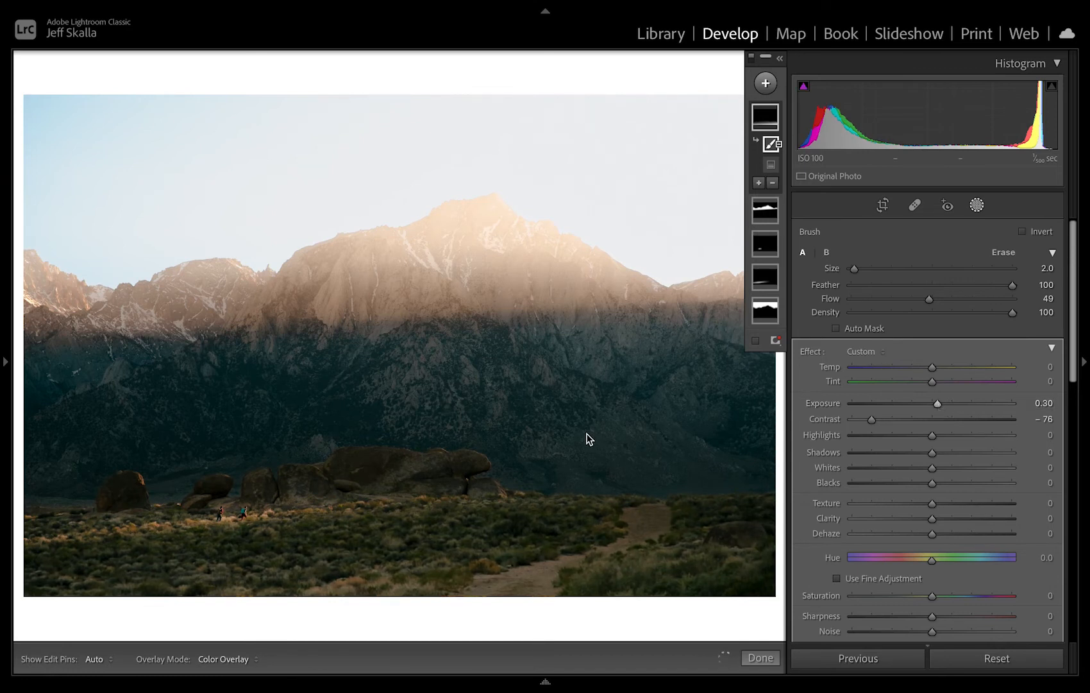
key(super+minus)
key(super+minus)
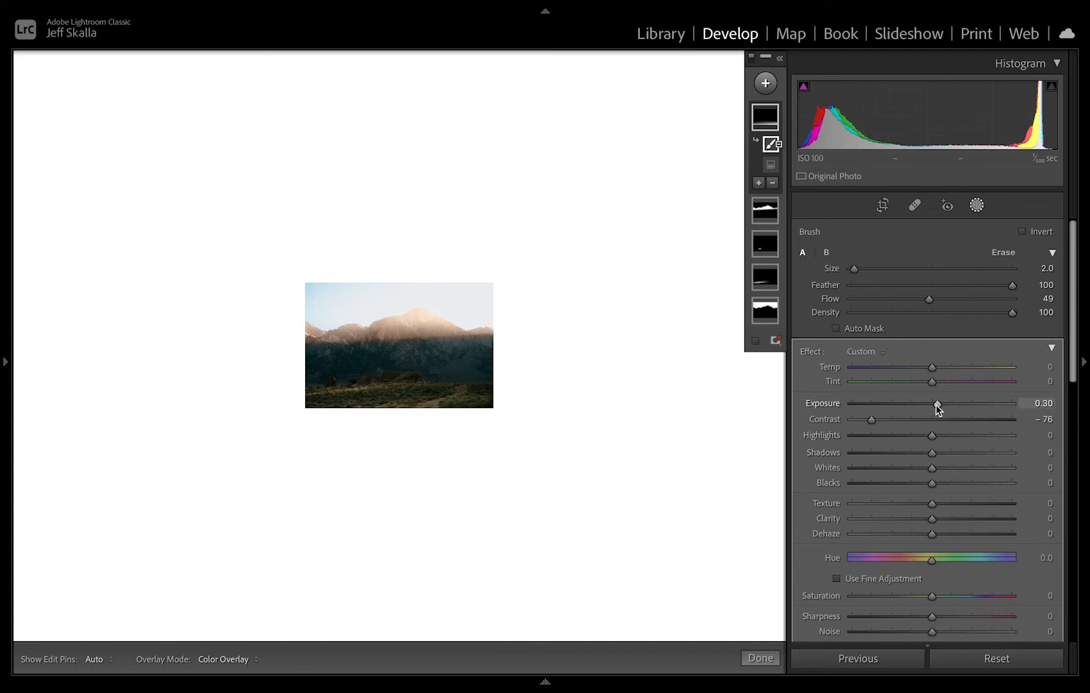
drag(936, 404, 947, 405)
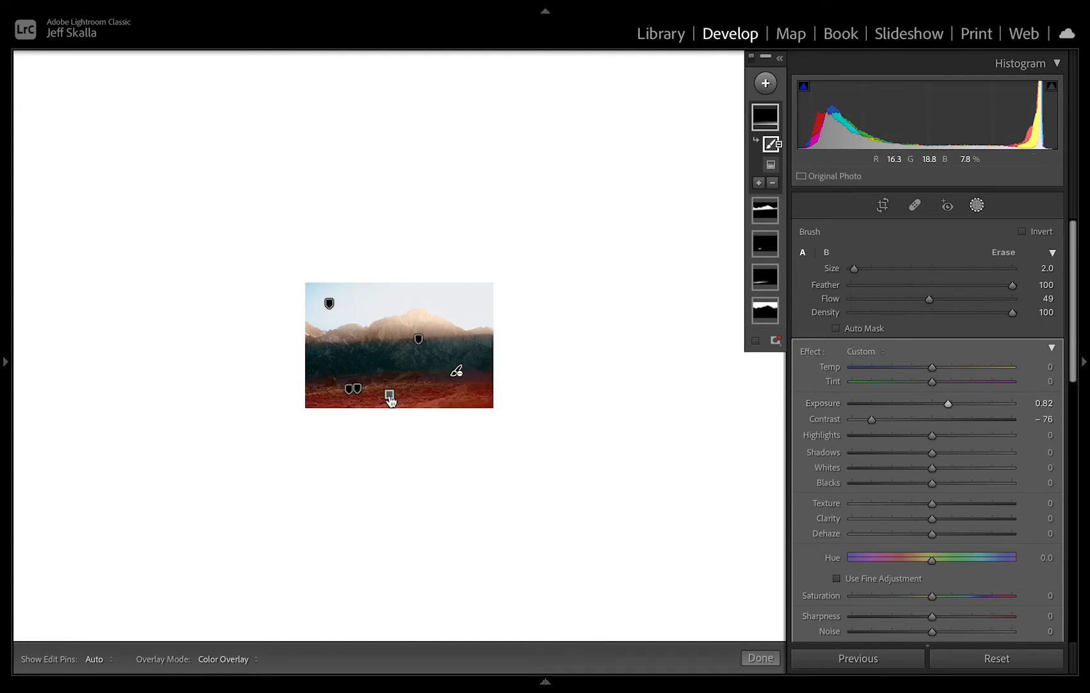
Extend the foreground linear gradient slightly higher and set its Highlights to 6, Shadows to −15 and Blacks to −3.
click(389, 395)
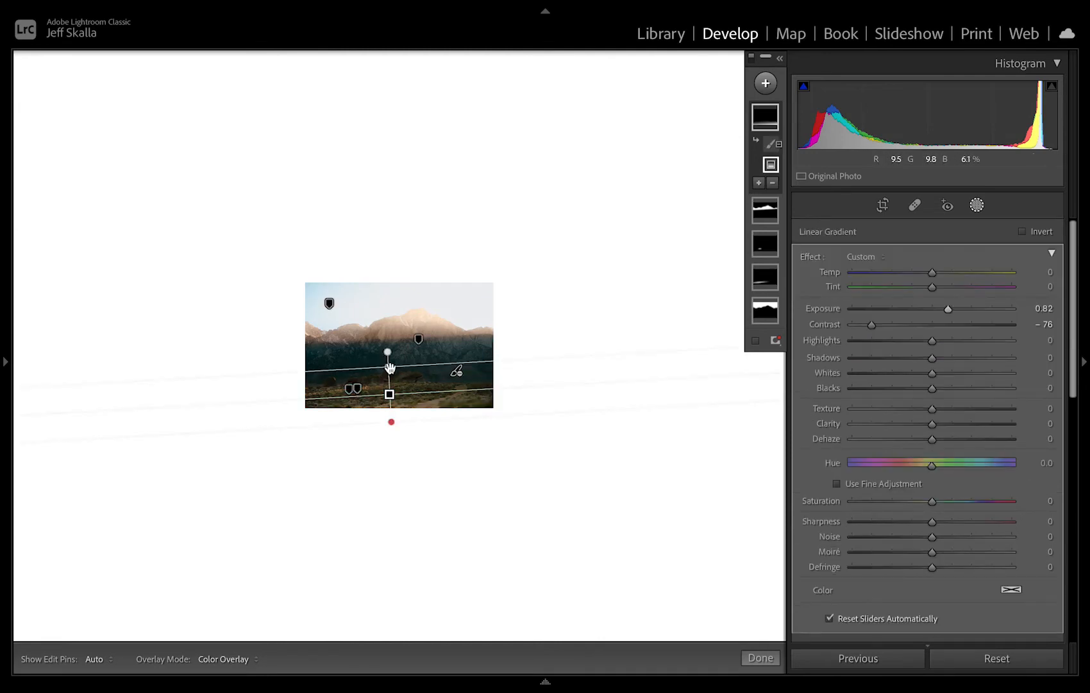
drag(389, 359, 389, 356)
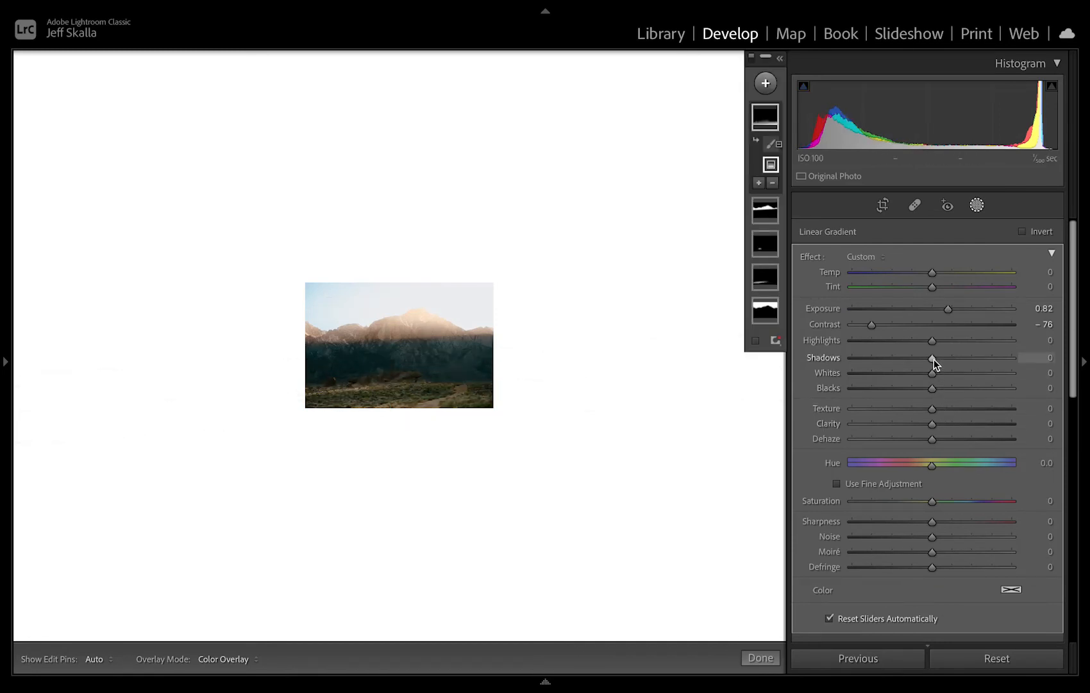
mouse_move(934, 360)
mouse_down()
mouse_move(915, 359)
mouse_move(949, 345)
mouse_move(908, 343)
mouse_move(955, 345)
mouse_move(939, 347)
mouse_up()
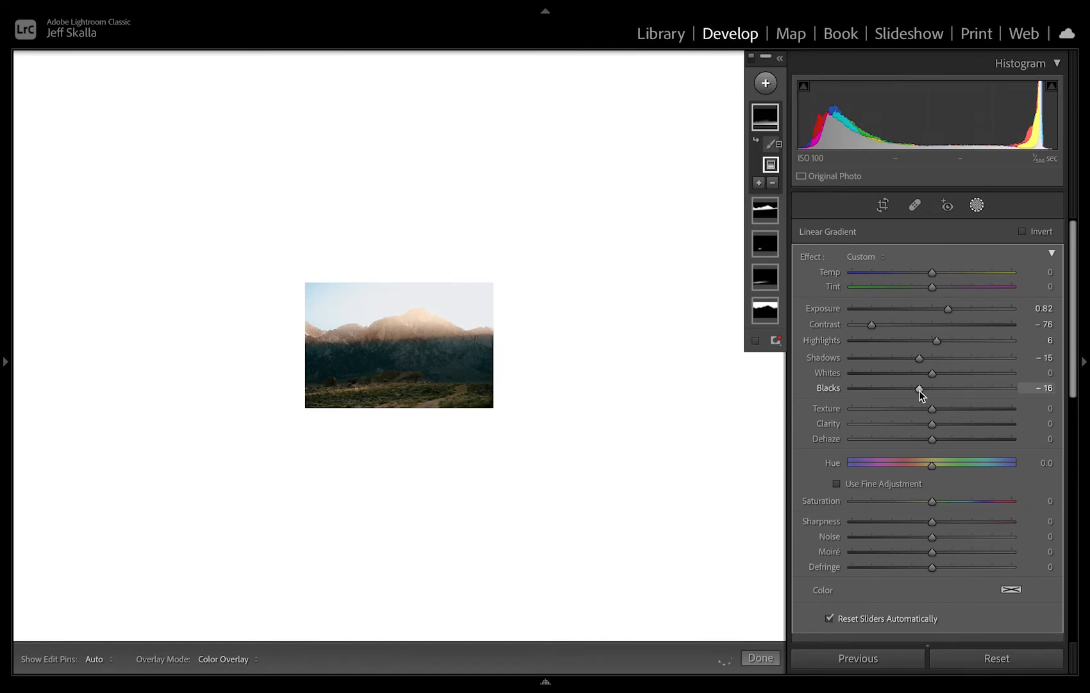
drag(920, 390, 930, 391)
At the fitted view, set the foreground gradient's Shadows to −32 and Exposure to 0.54, and soften its negative Contrast.
mouse_move(382, 355)
key(z)
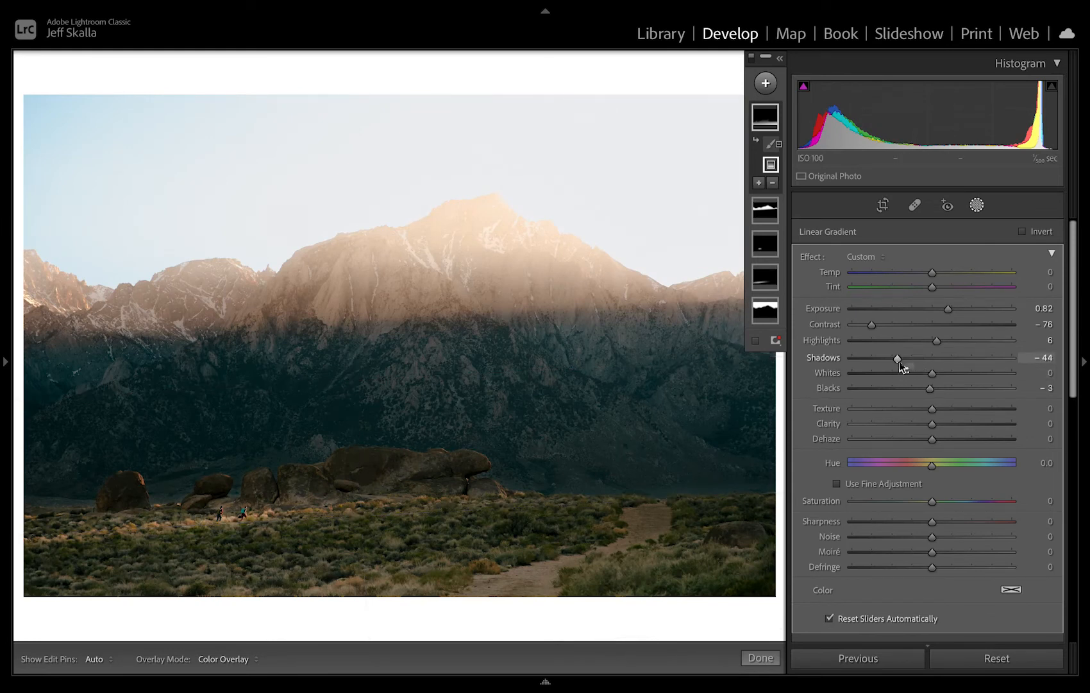
drag(897, 362, 907, 363)
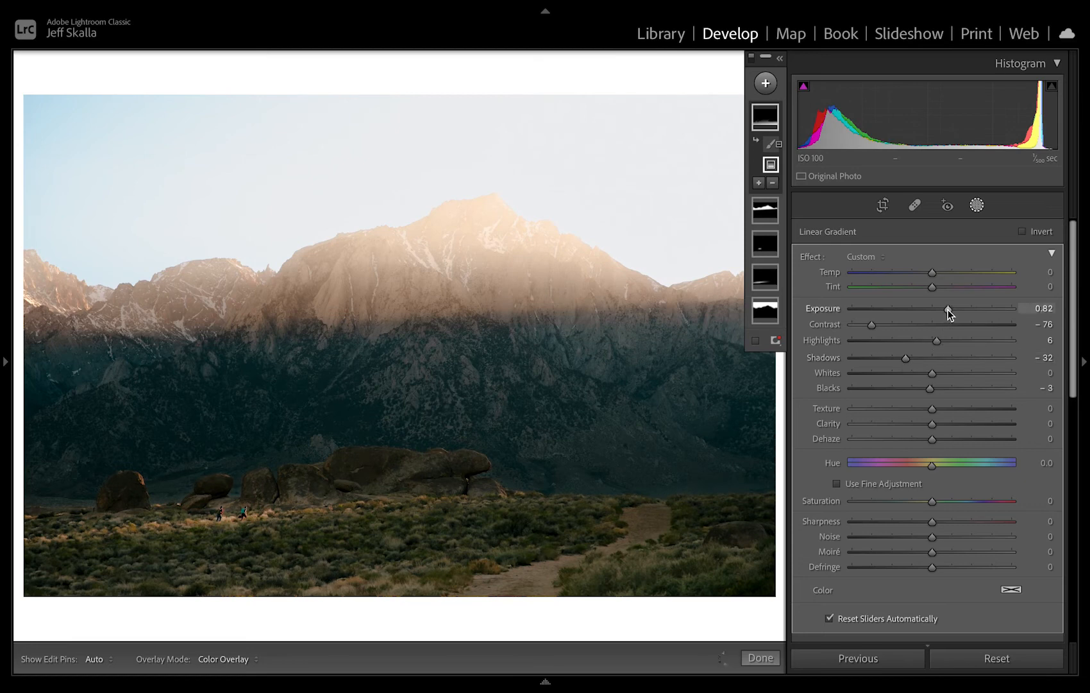
drag(944, 309, 943, 308)
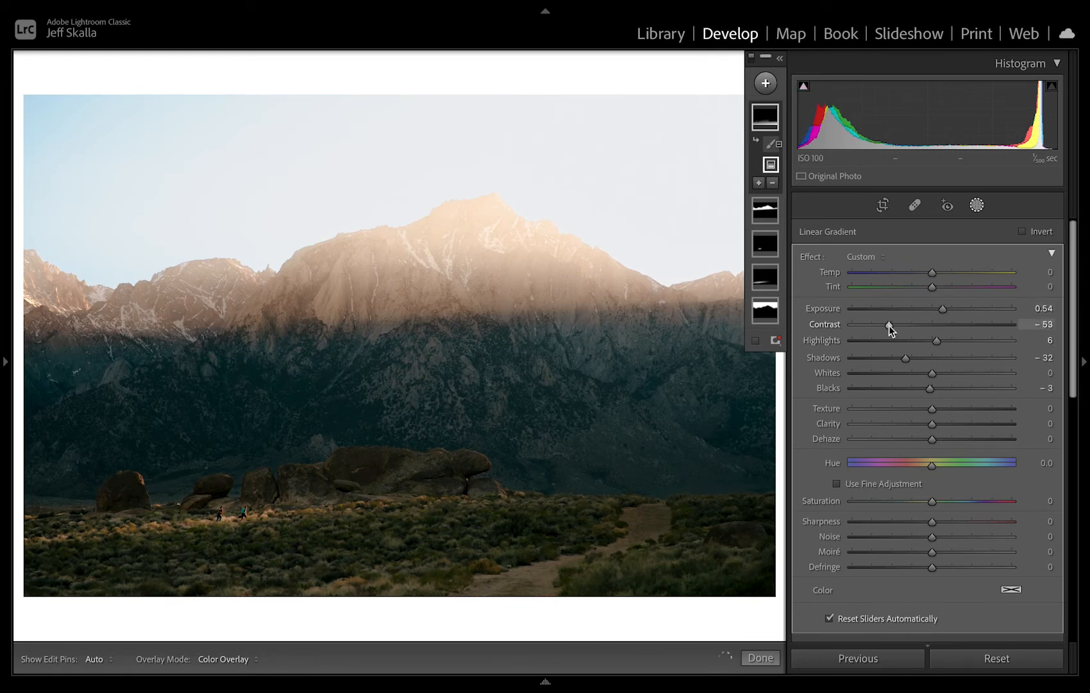
drag(889, 325, 896, 329)
Select the hiker mask and add a size 9.0 brush to it with flow set to 12.
click(764, 256)
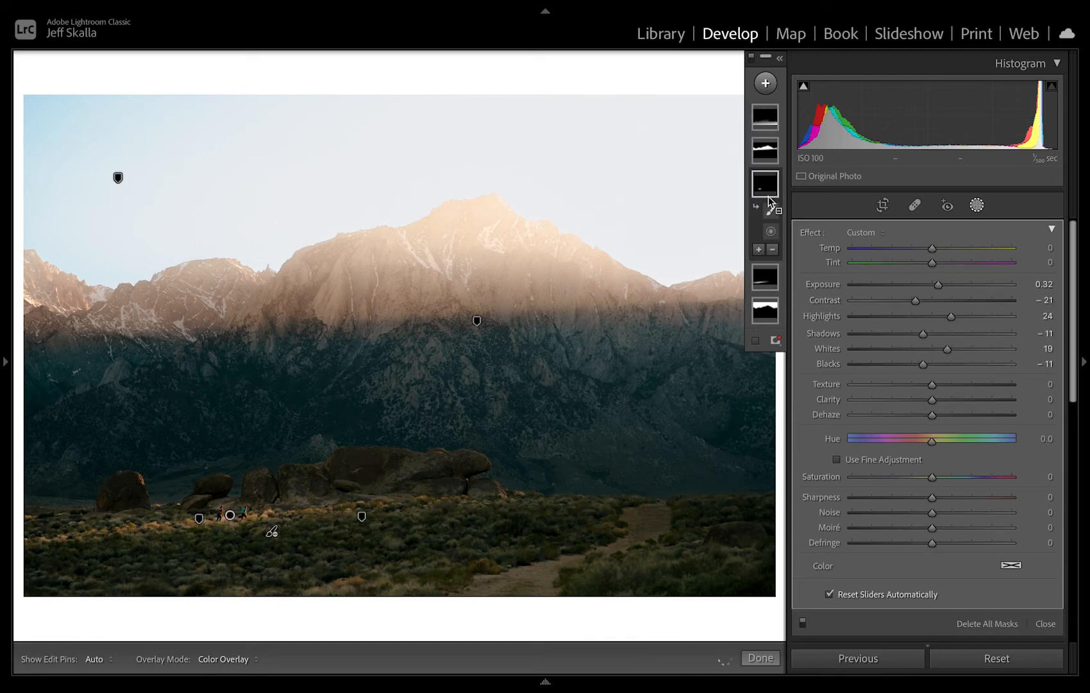
mouse_move(768, 196)
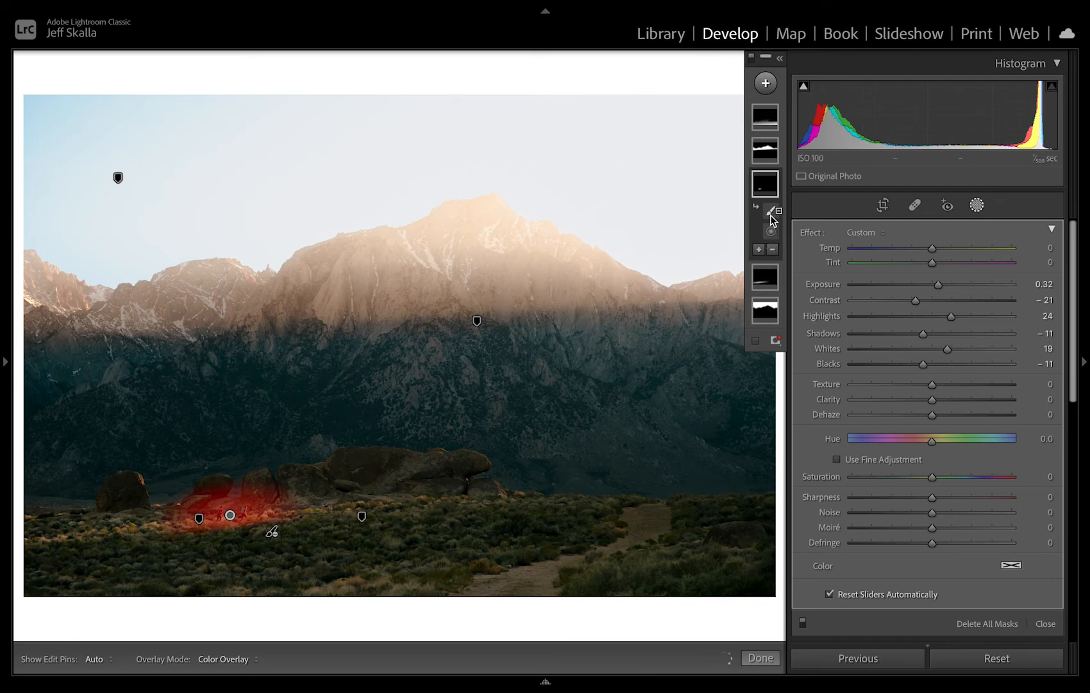
click(760, 250)
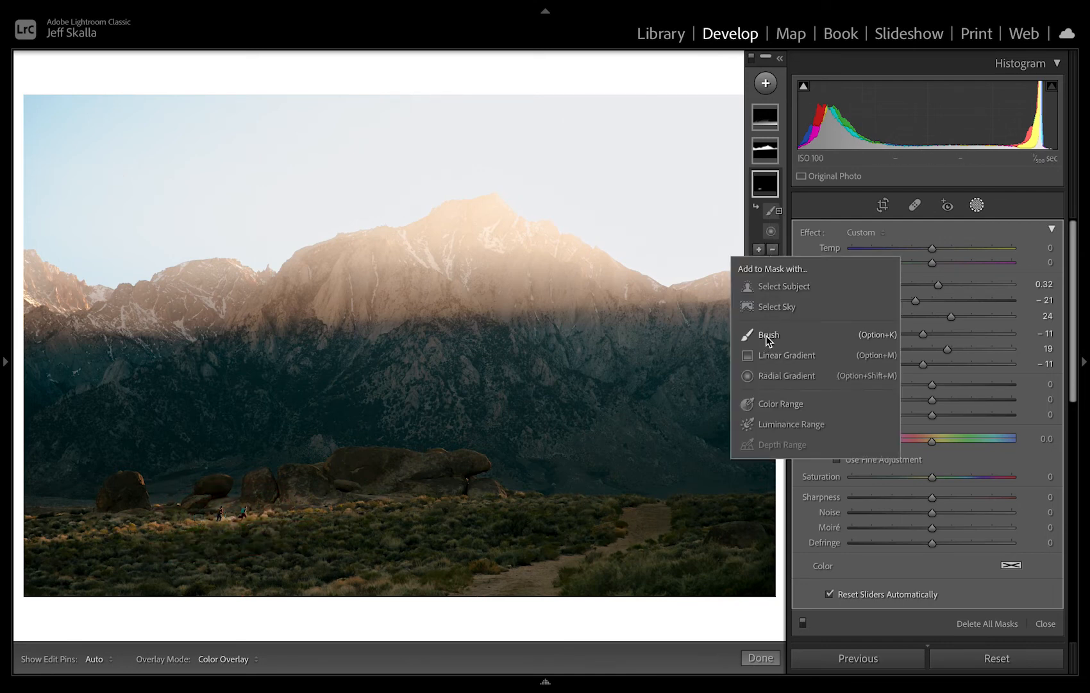
click(768, 335)
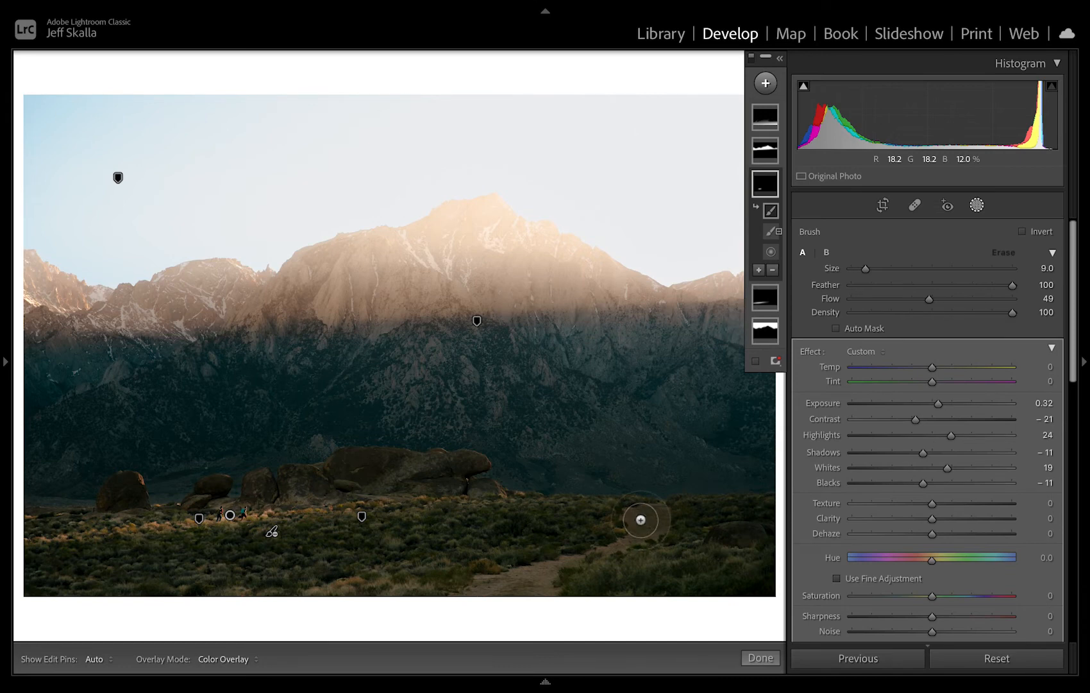
click(870, 300)
Paint the hiker mask's add brush over the dirt path on the right side of the foreground.
mouse_move(644, 523)
mouse_down()
mouse_move(623, 546)
mouse_move(513, 588)
mouse_move(498, 579)
mouse_move(544, 550)
mouse_move(543, 587)
mouse_move(593, 540)
mouse_move(658, 515)
mouse_up()
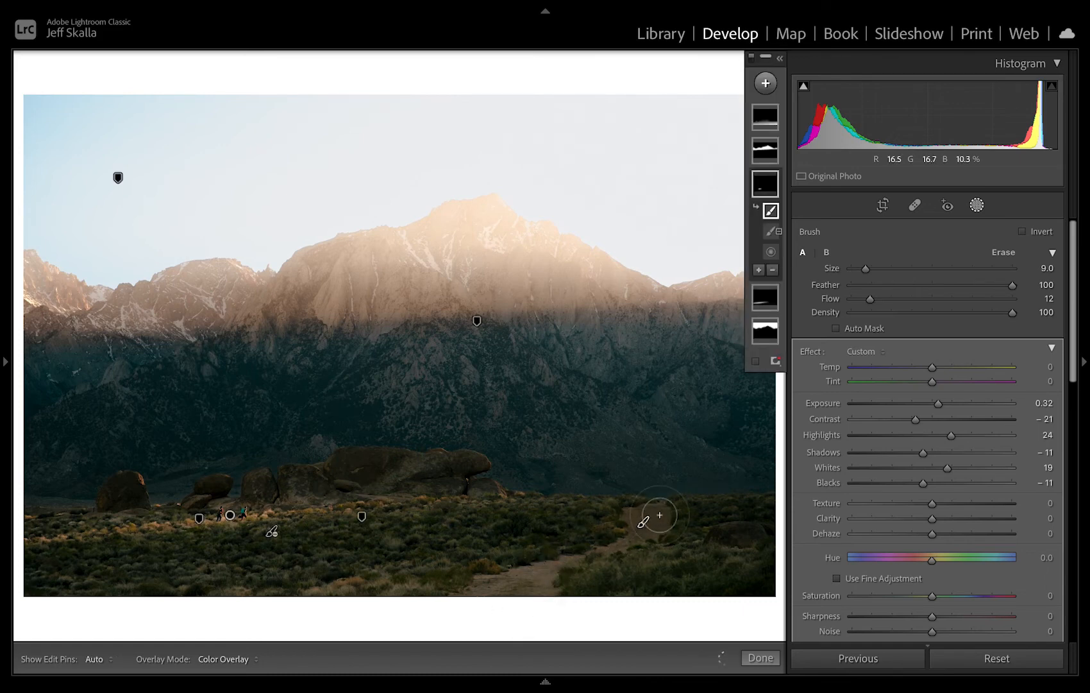
key(h)
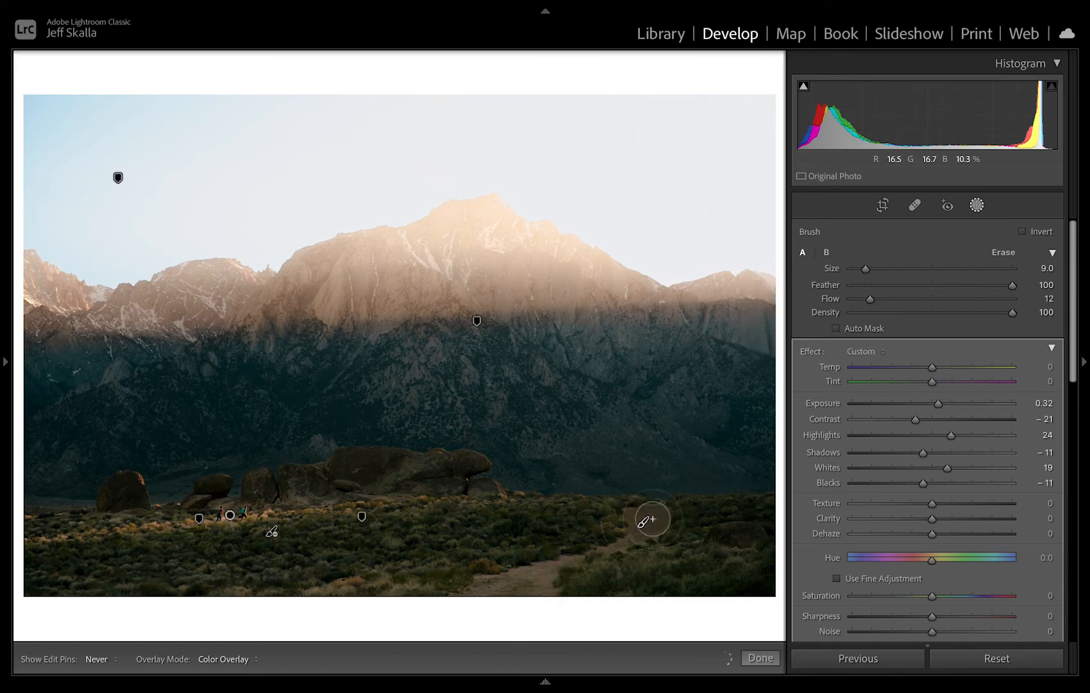
key(h)
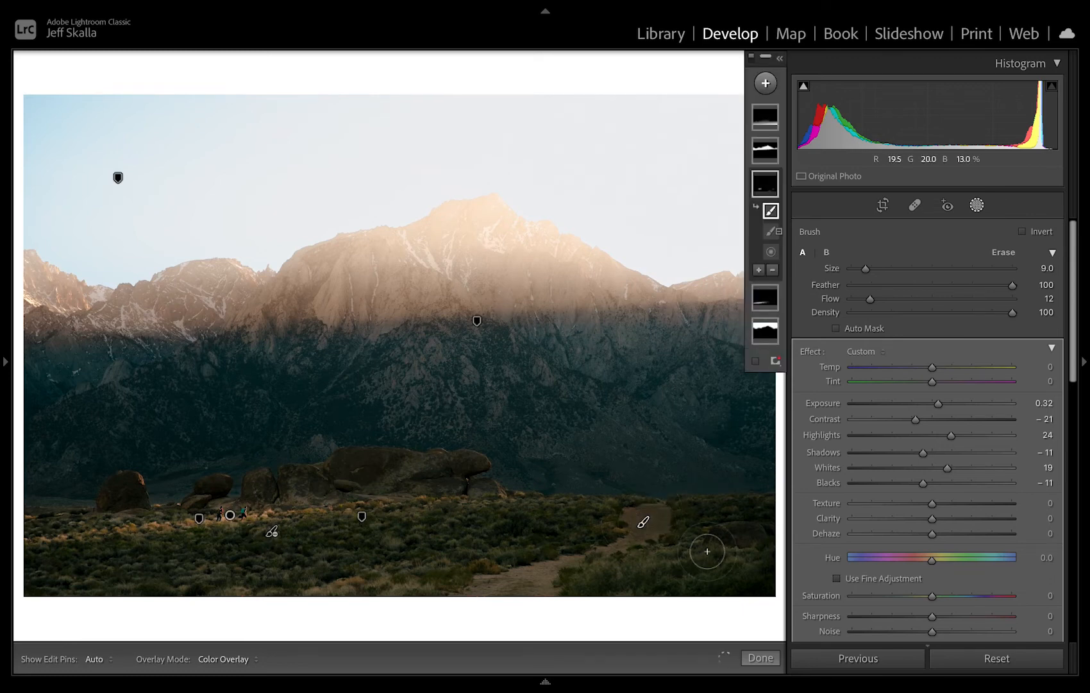
Set the add brush's flow to 27, undo the last brush stroke, and hide the edit pins for painting the path.
click(886, 299)
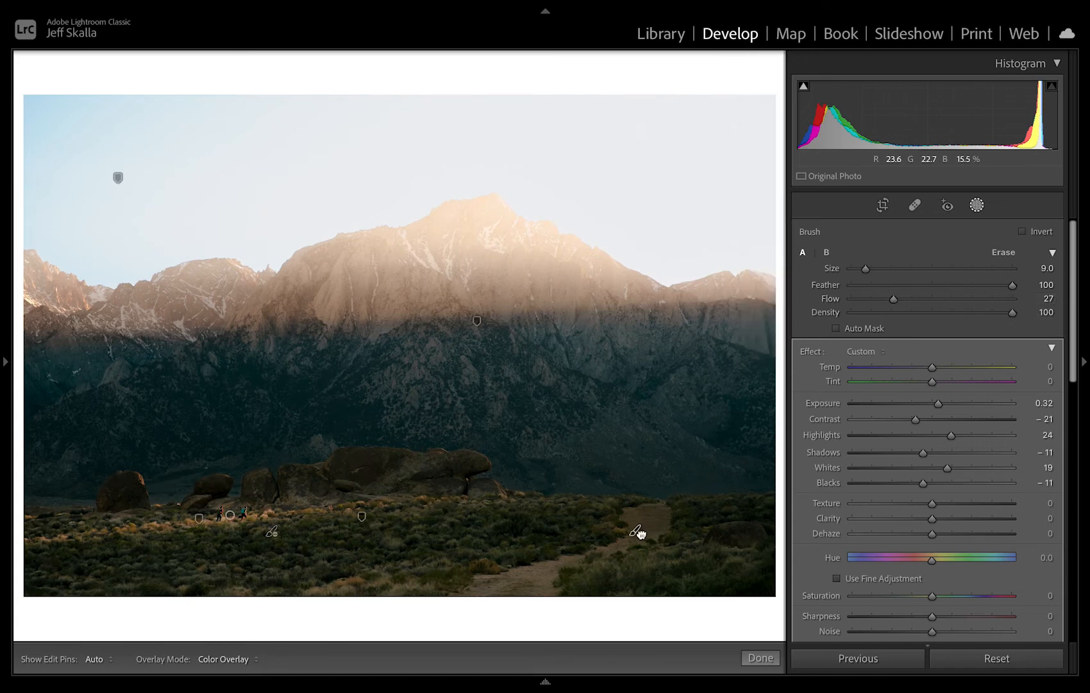
key(ctrl+z)
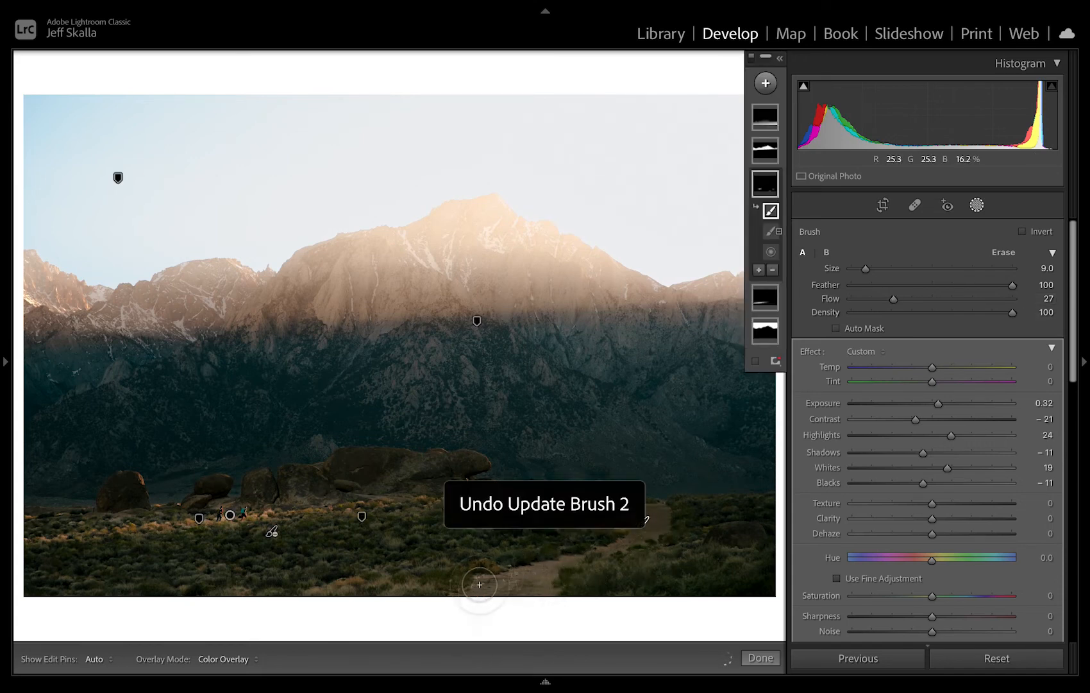
key(h)
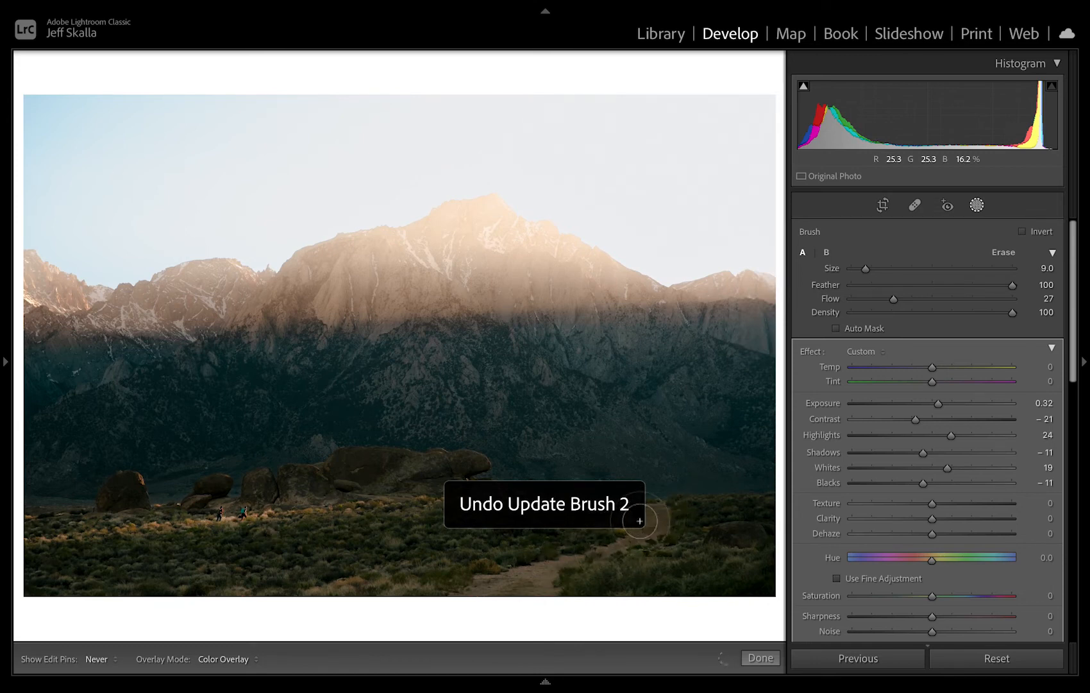
Continue painting light along the dirt path, reducing the add brush's size to 5.0 and hiding the edit pins.
key(h)
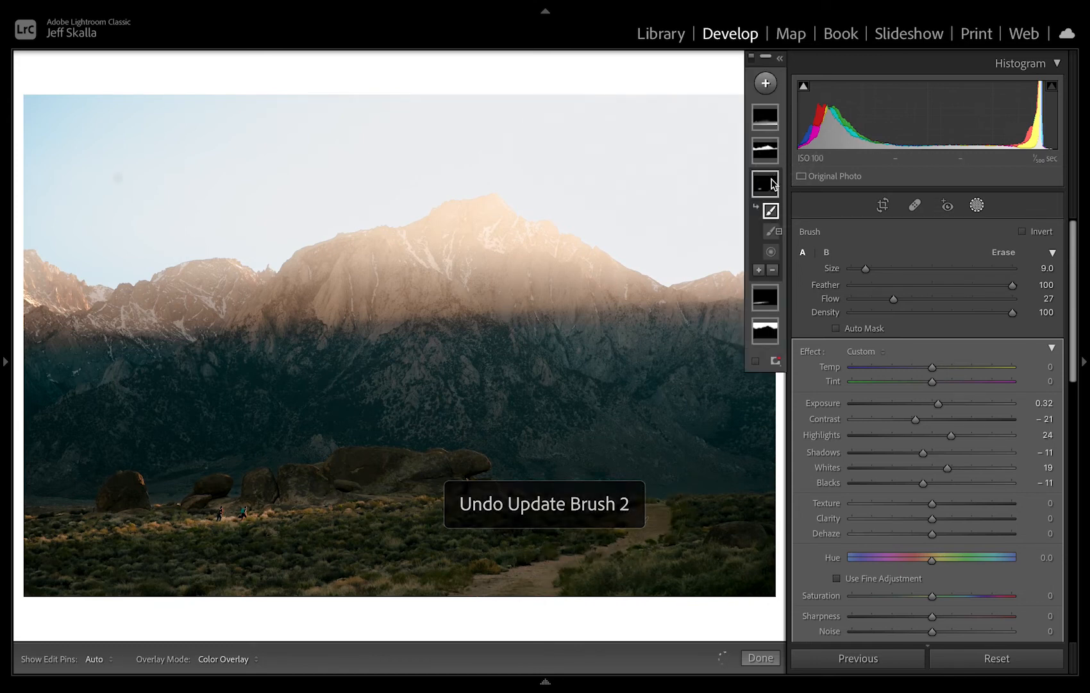
mouse_move(773, 184)
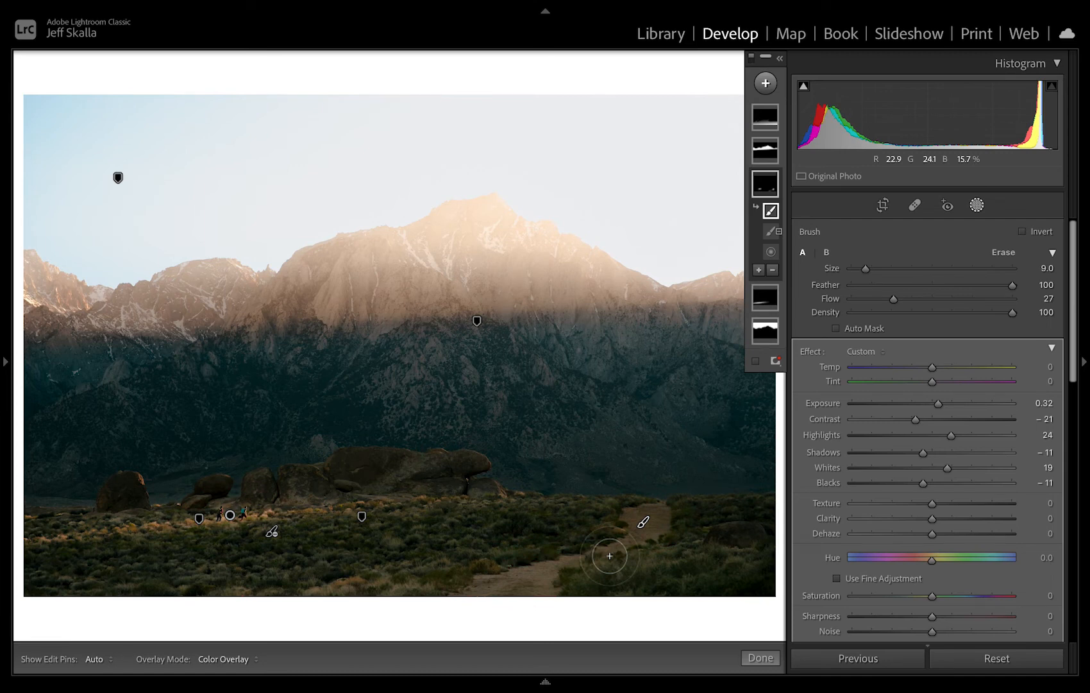
key(bracketleft)
key(bracketleft)
key(bracketleft)
key(bracketleft)
key(h)
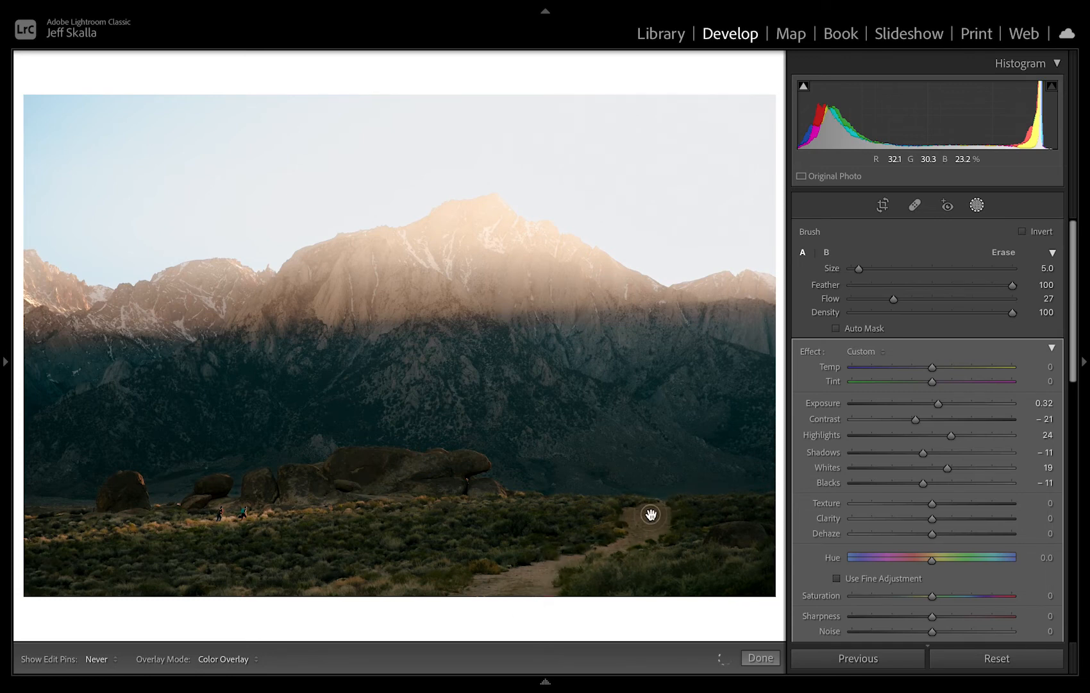
Switch to the size 10.0 erase brush to clean up around the path's far end, and close masking.
key(alt)
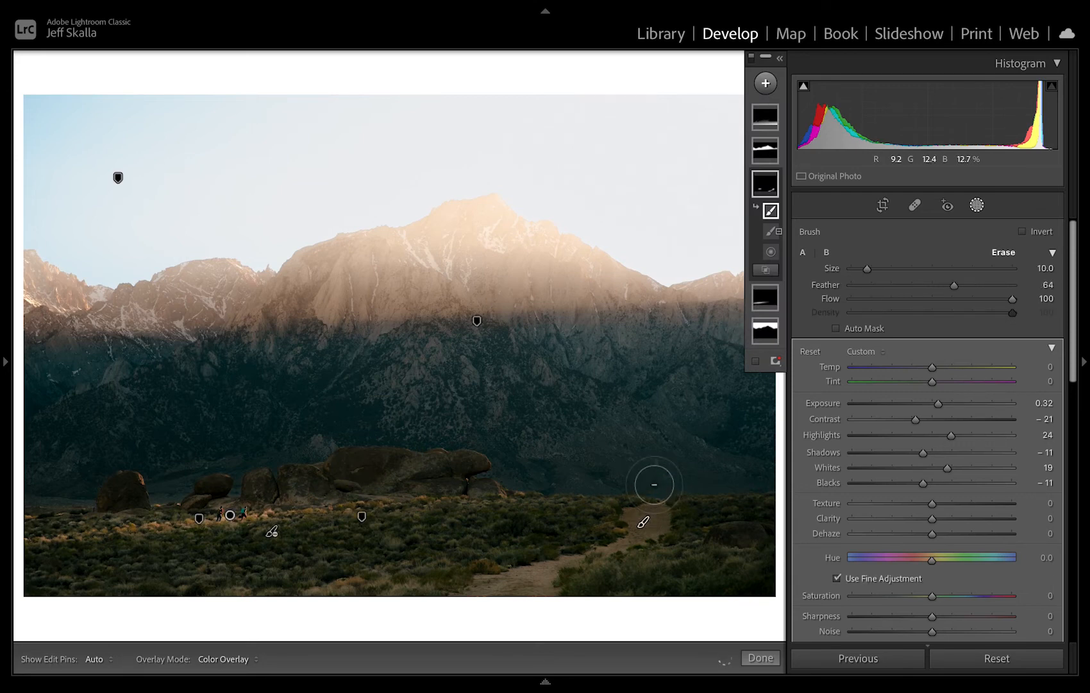
key(h)
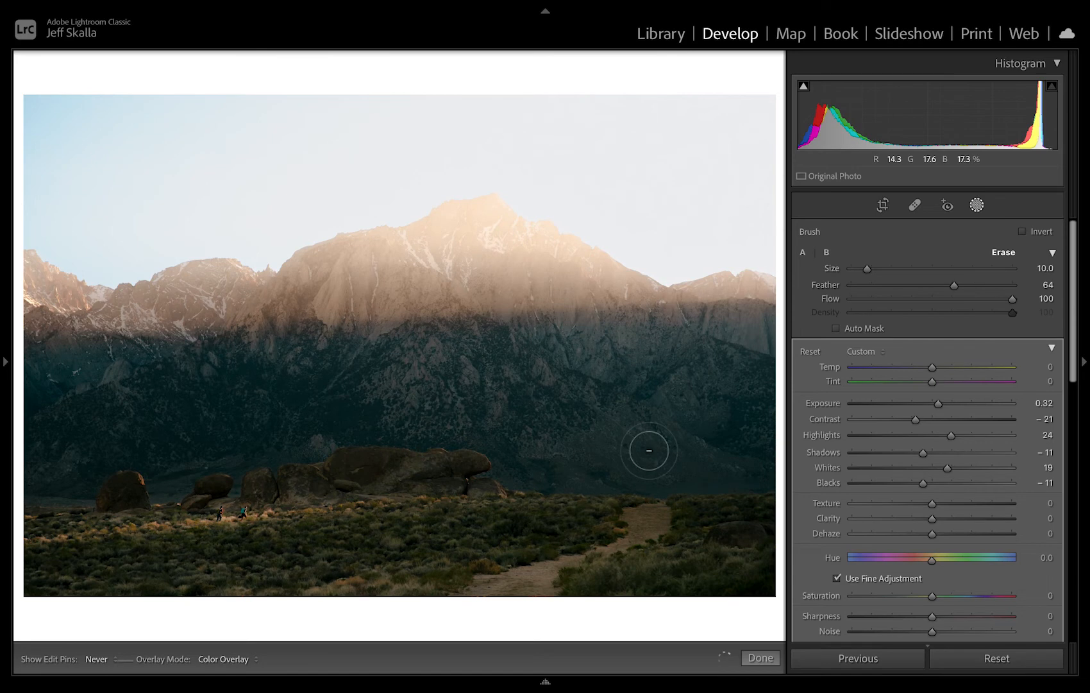
key(h)
key(shift+w)
Compare the edited photo with its before version.
key(shift+w)
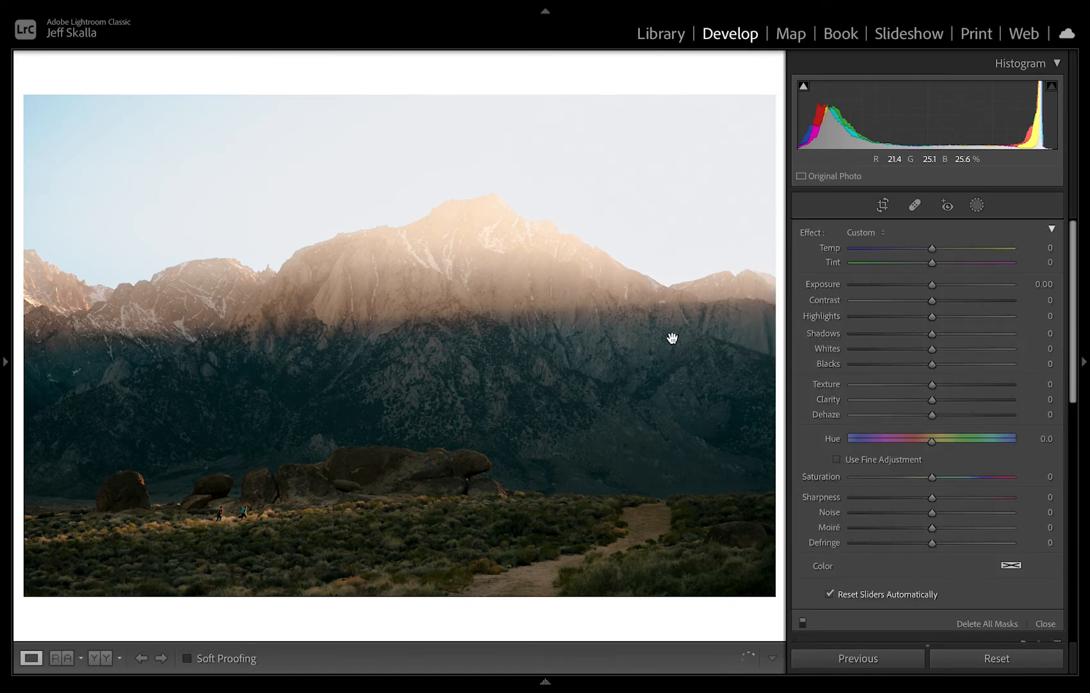
key(backslash)
key(backslash)
key(shift+w)
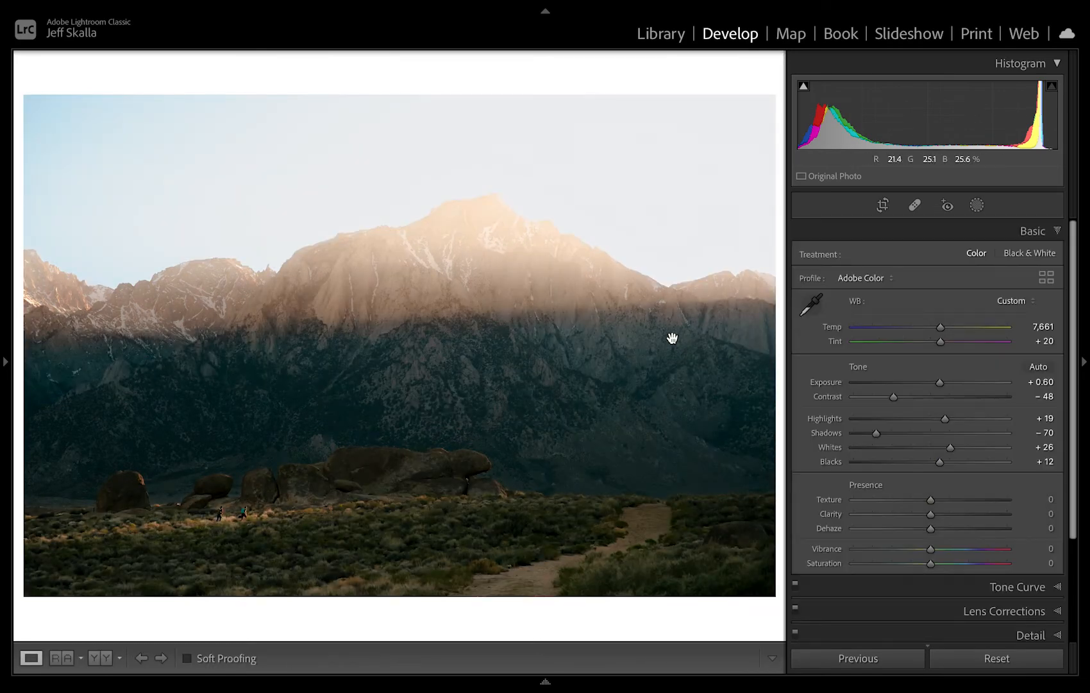
key(backslash)
key(backslash)
key(backslash)
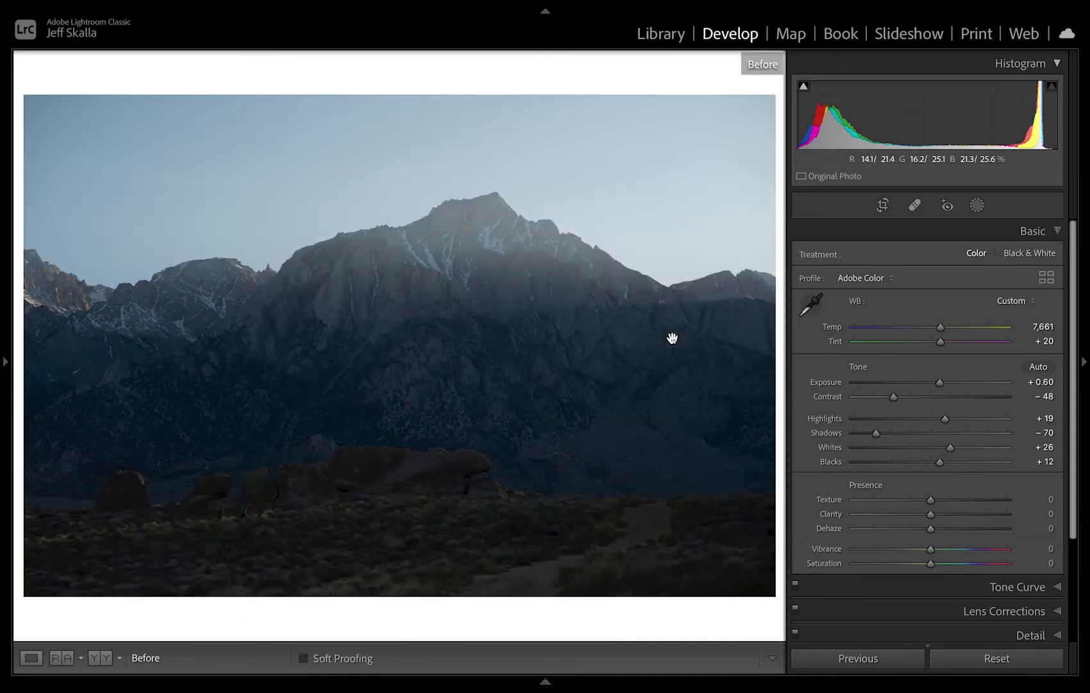
key(backslash)
In the upper mountain mask, set Exposure to −0.29, Contrast to −15, Highlights to 11, Whites to −13, Blacks to 0 and Dehaze to −11.
click(977, 205)
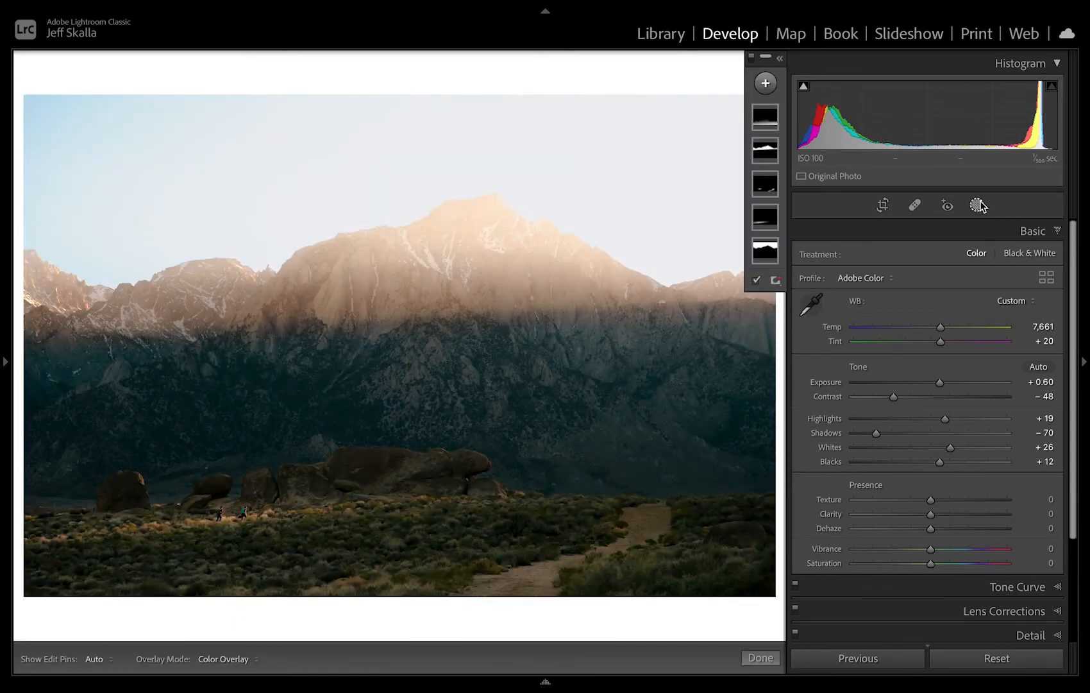
click(769, 150)
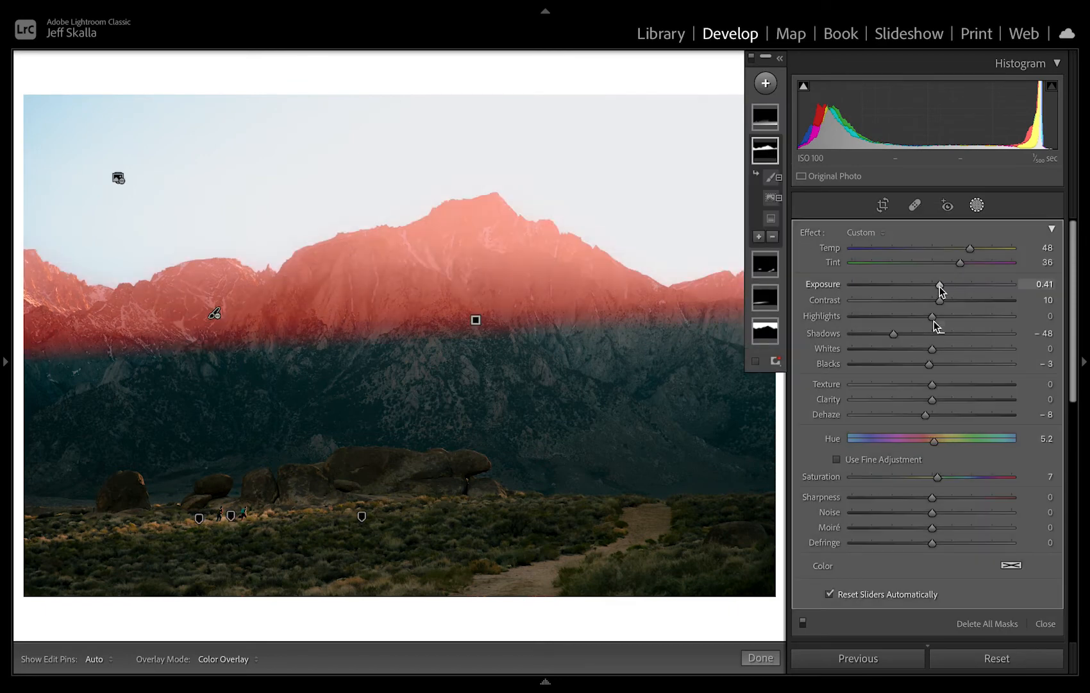
mouse_move(936, 286)
mouse_down()
mouse_move(922, 303)
mouse_move(925, 287)
mouse_up()
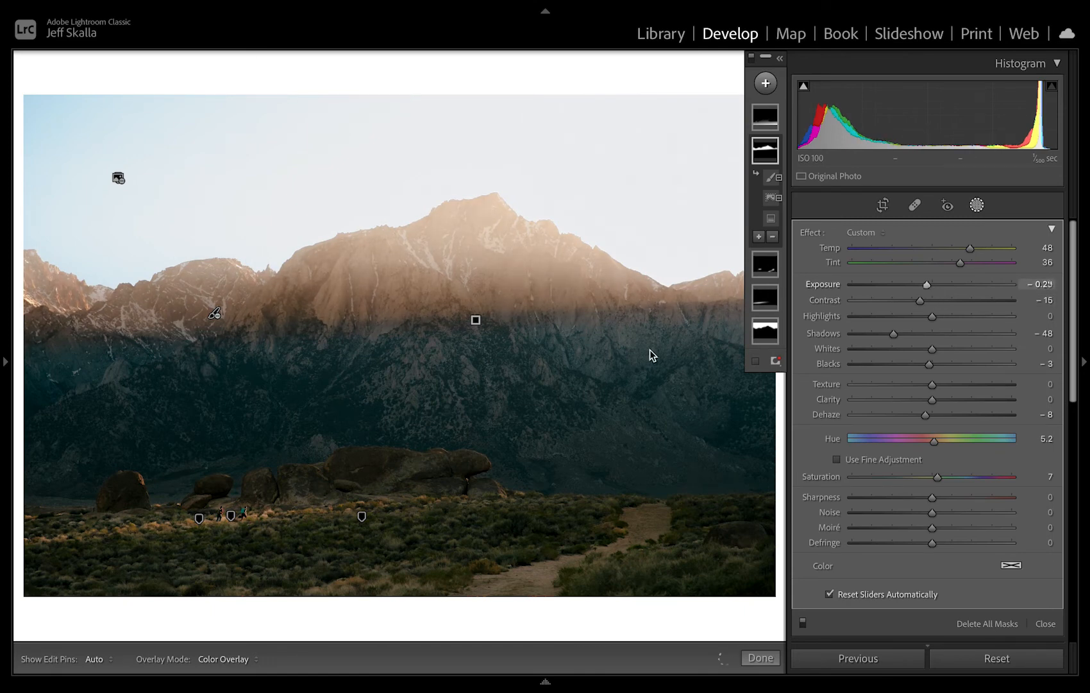
key(super+minus)
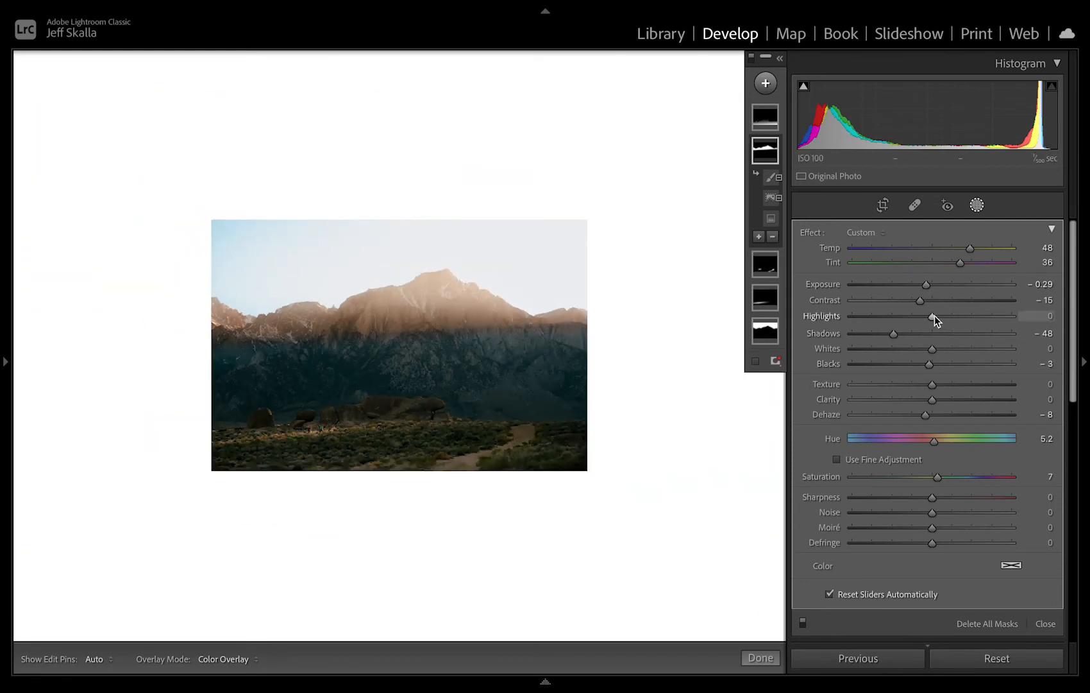
drag(934, 315, 922, 359)
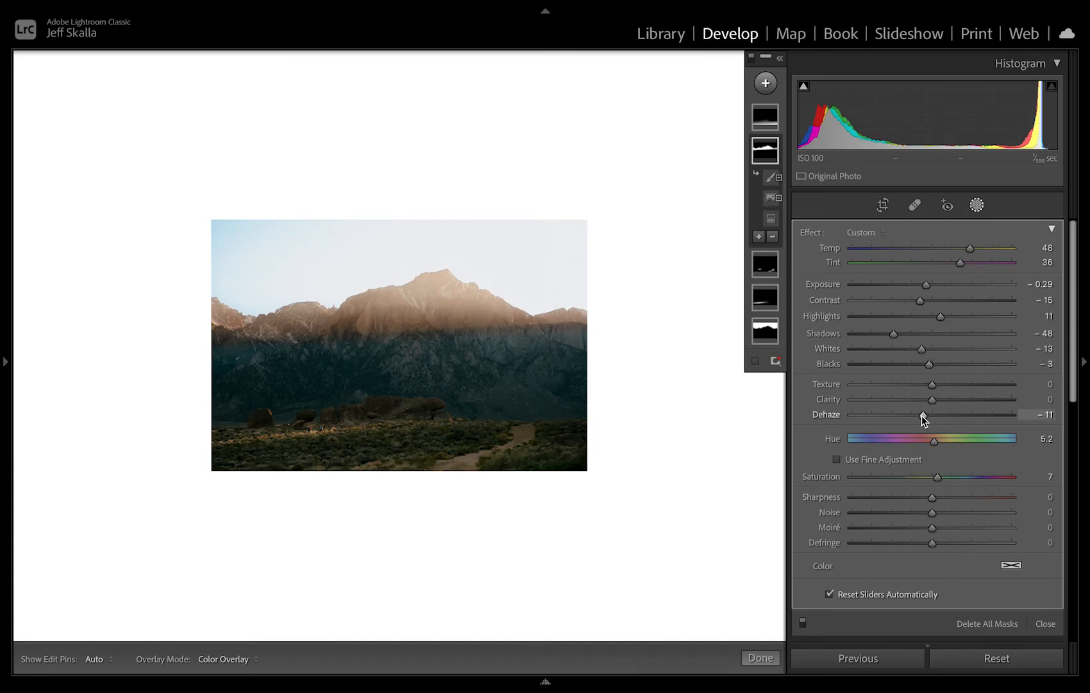
mouse_move(922, 416)
mouse_down()
mouse_move(932, 421)
mouse_move(921, 414)
mouse_up()
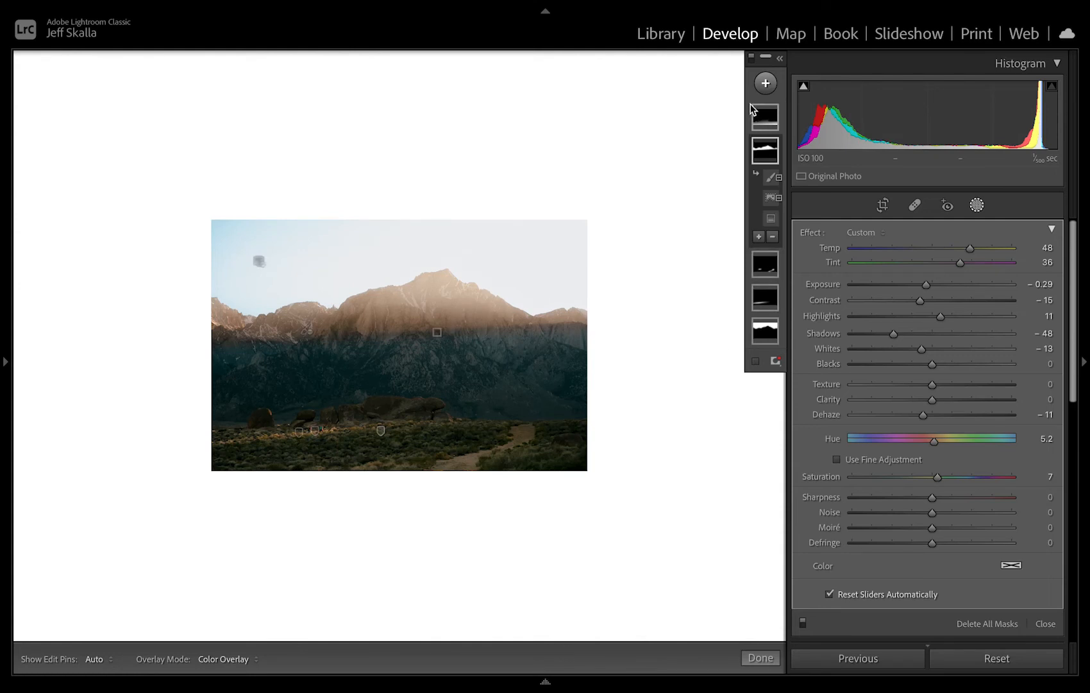
In the sky mask, set Exposure to 0.30, Highlights to 9 and Temp to −19, and close masking.
click(766, 331)
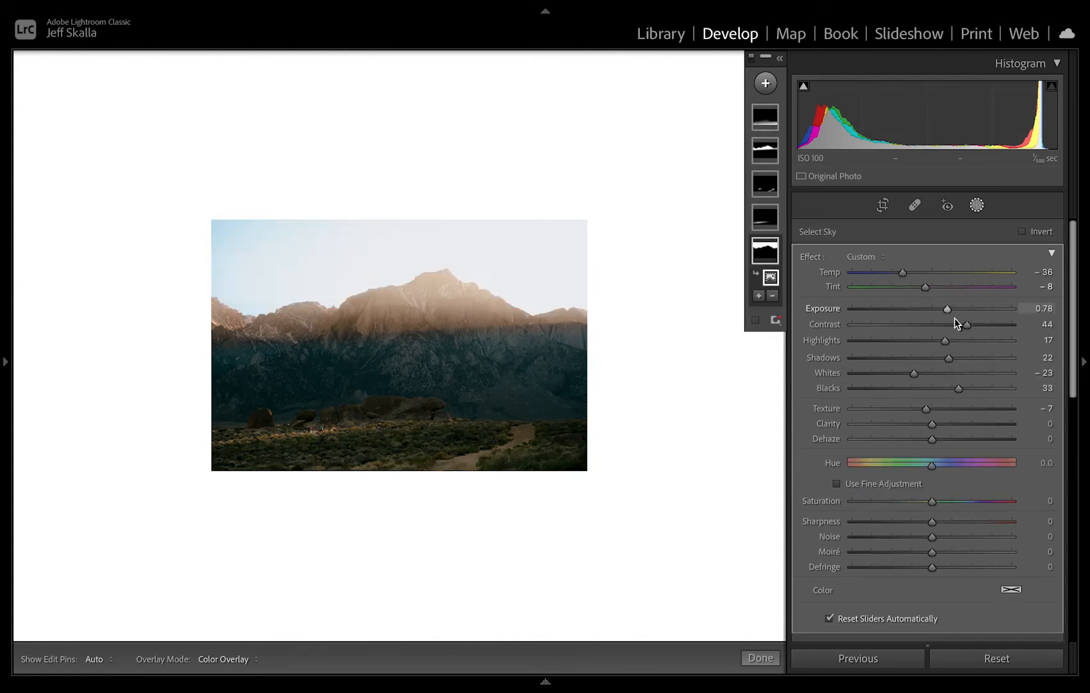
drag(947, 308, 937, 309)
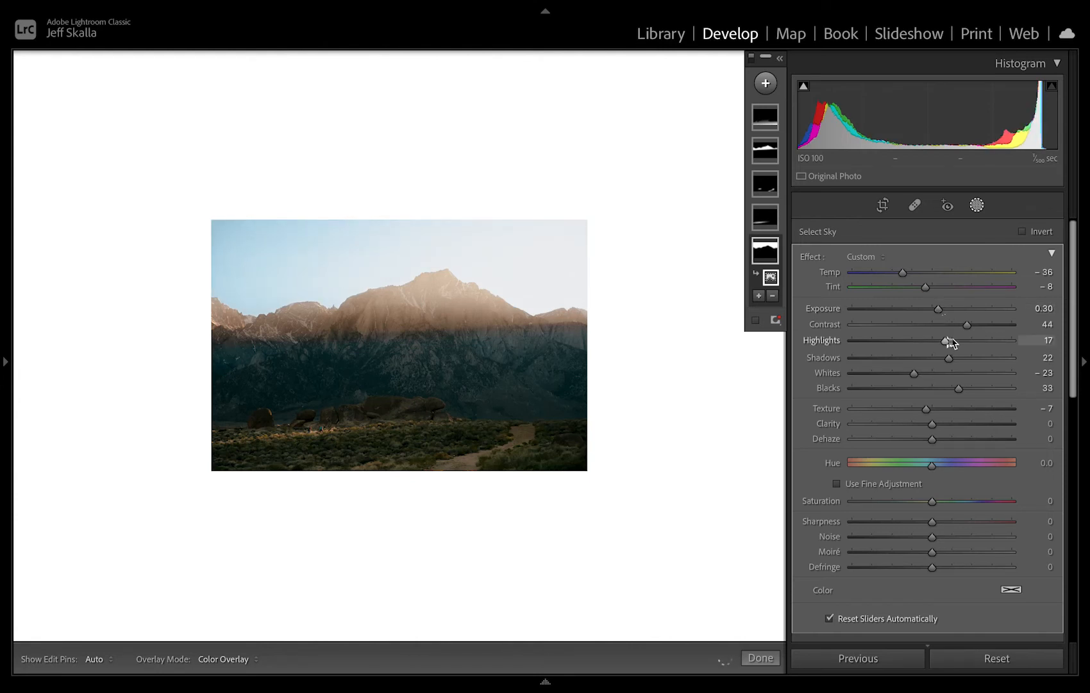
mouse_move(947, 344)
mouse_down()
mouse_move(889, 348)
mouse_move(937, 350)
mouse_up()
drag(940, 347, 938, 347)
drag(905, 274, 919, 273)
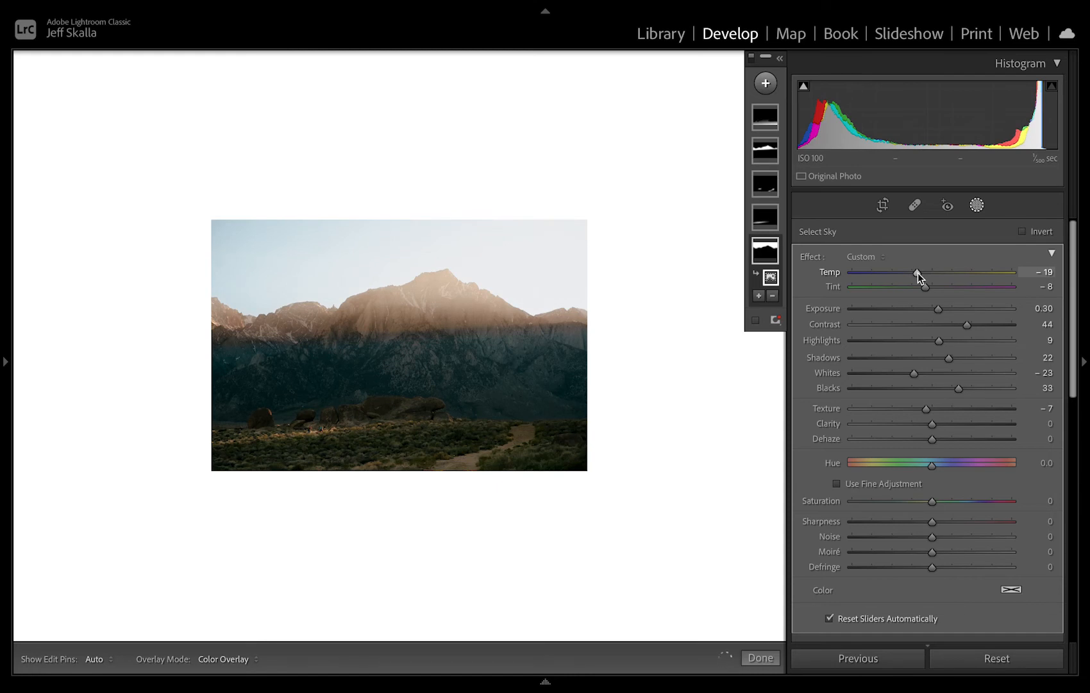
click(654, 348)
key(Escape)
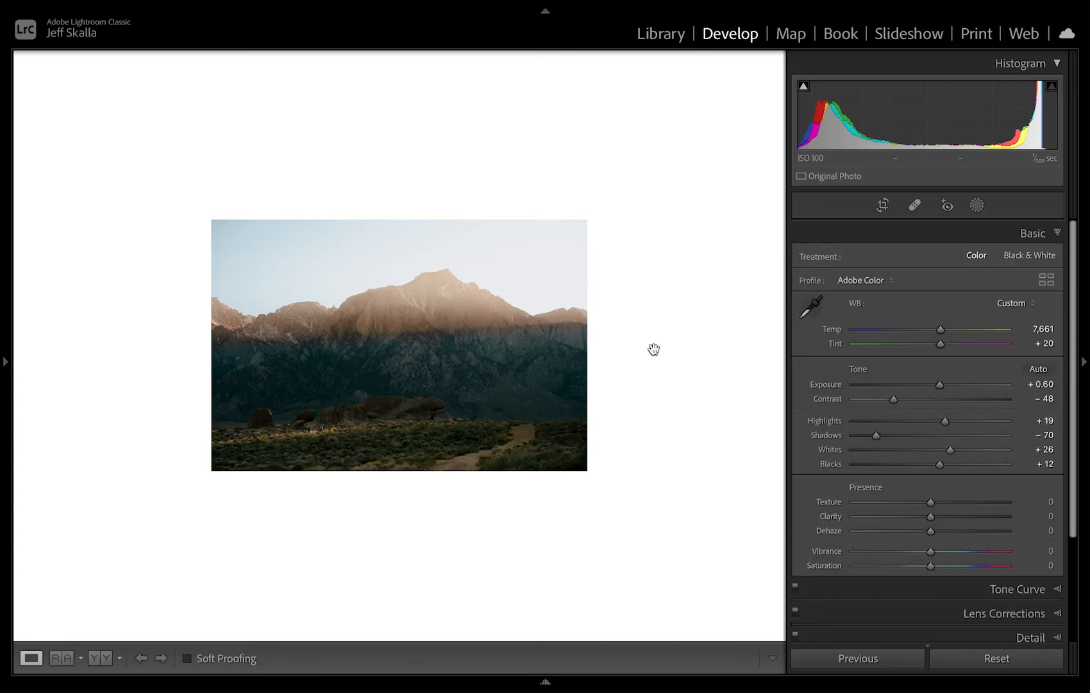
Compare the photo before and after the edits, both at reduced size and at the larger fitted view.
key(backslash)
key(backslash)
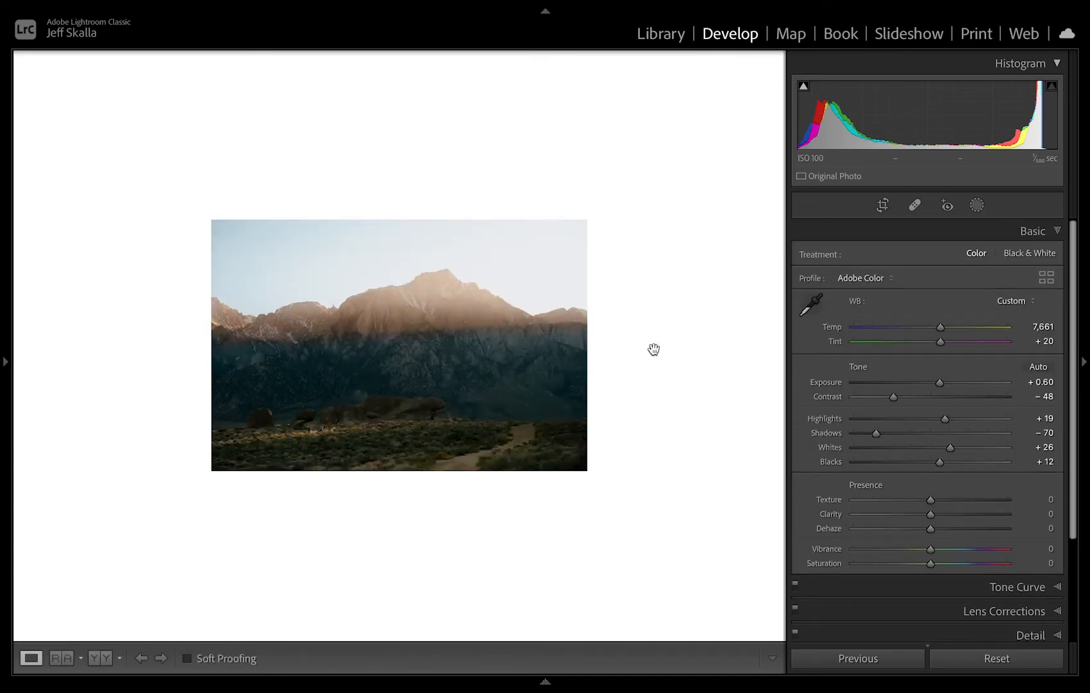
click(589, 355)
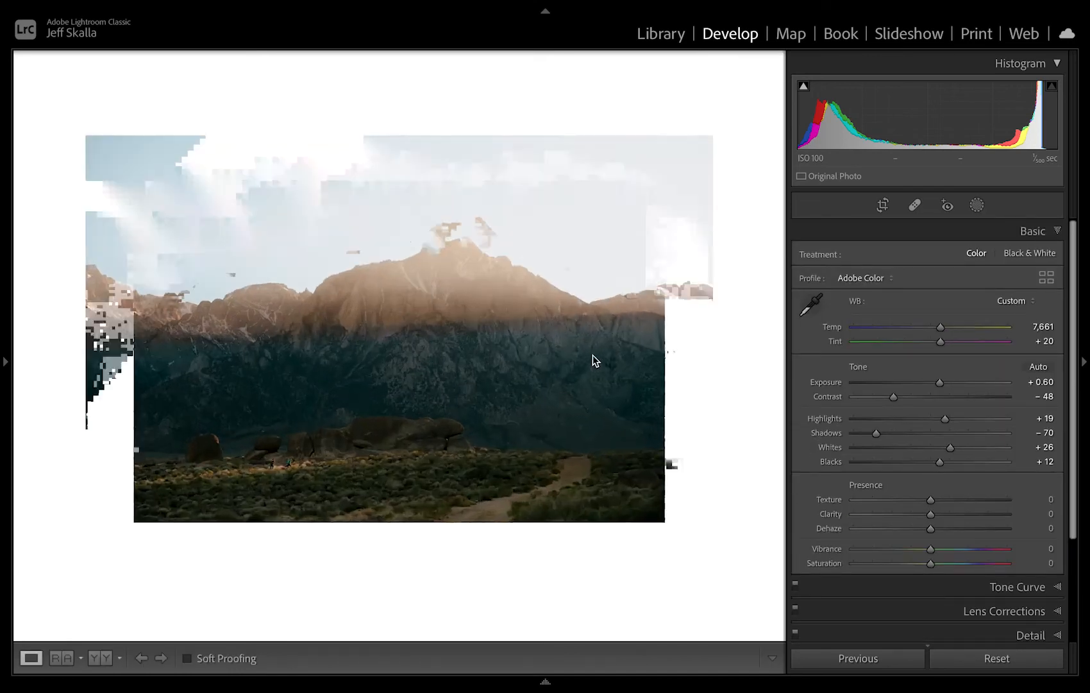
key(backslash)
key(backslash)
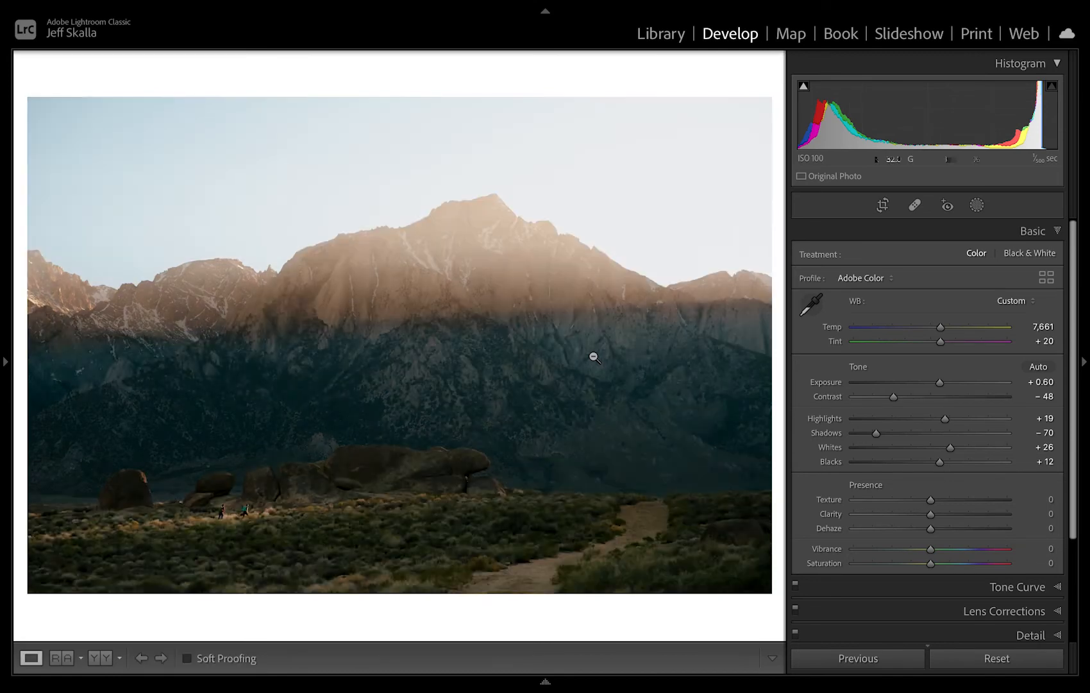
key(backslash)
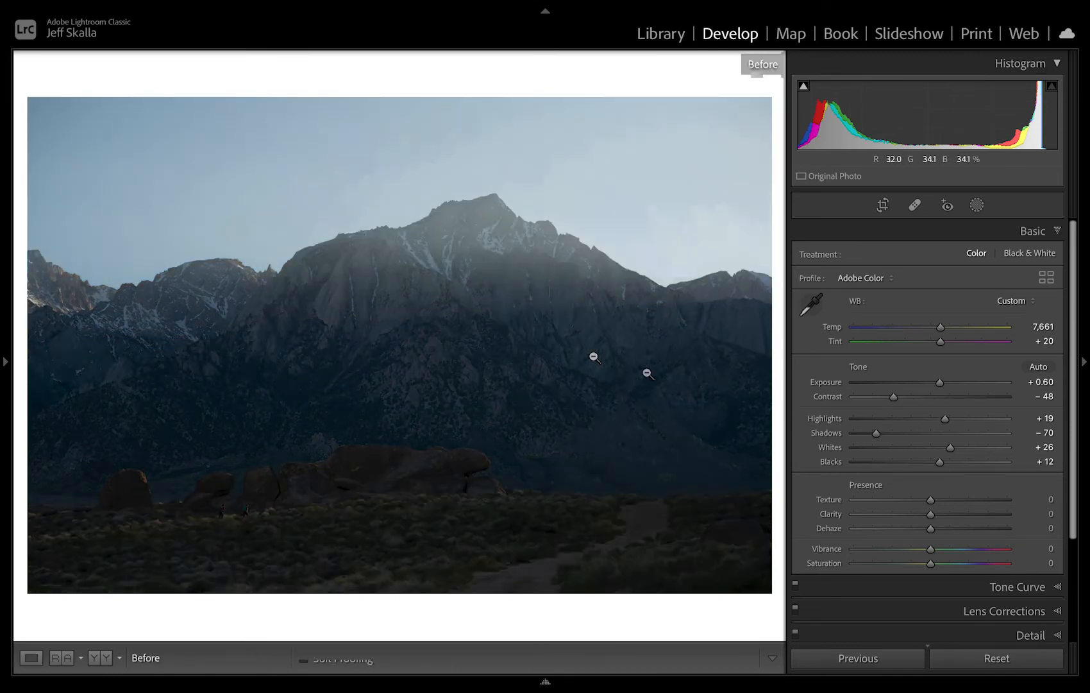
key(backslash)
With Vibrance and Saturation pushed to +100 as a colour check, set the overall Temp to 7,723 and Tint to +13.
click(1009, 549)
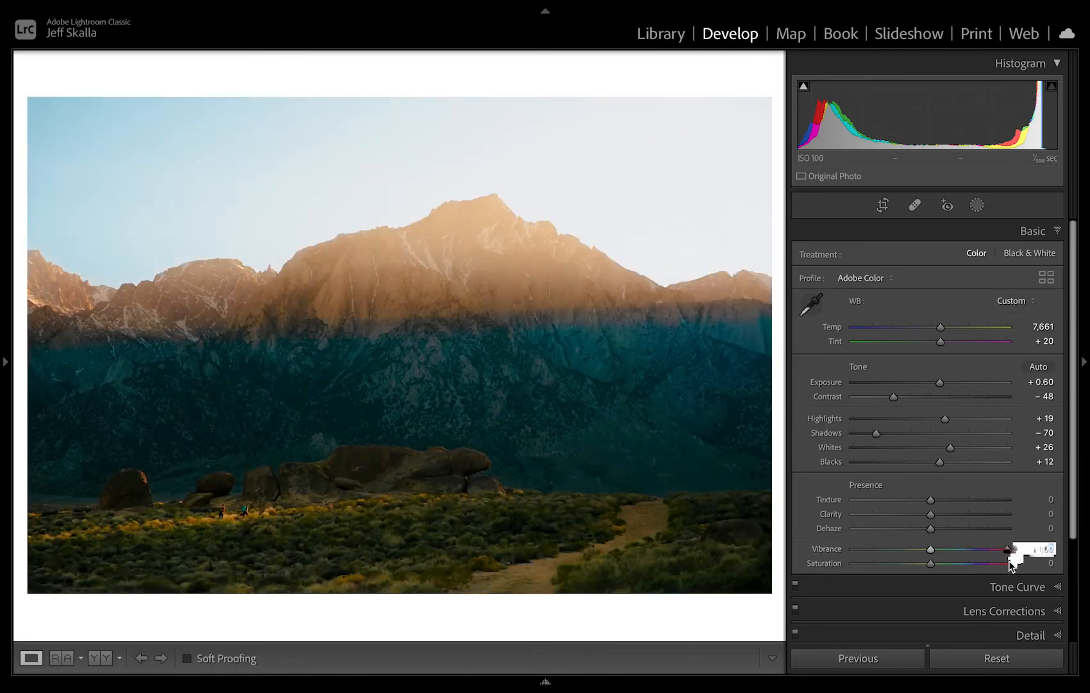
click(1008, 562)
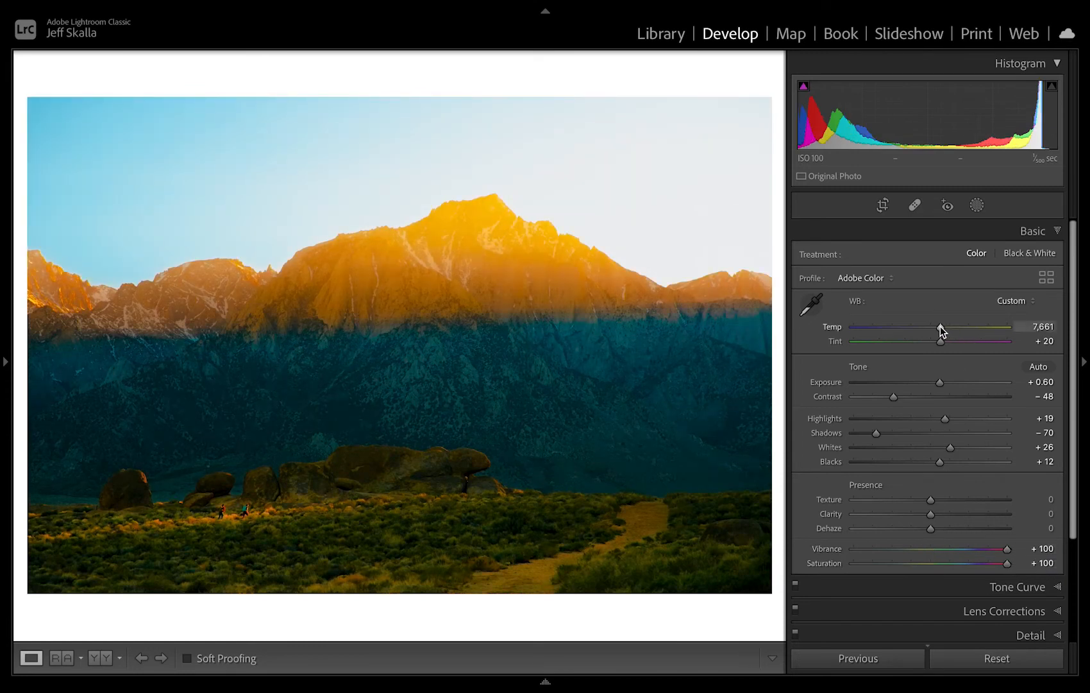
drag(940, 326, 928, 342)
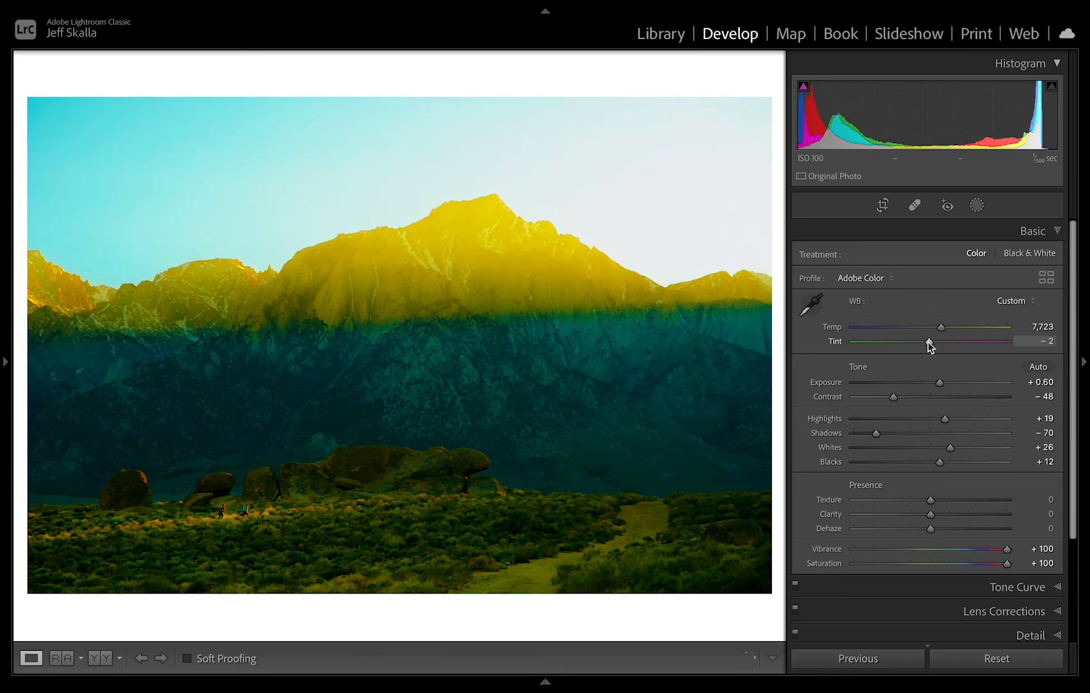
drag(929, 342, 936, 346)
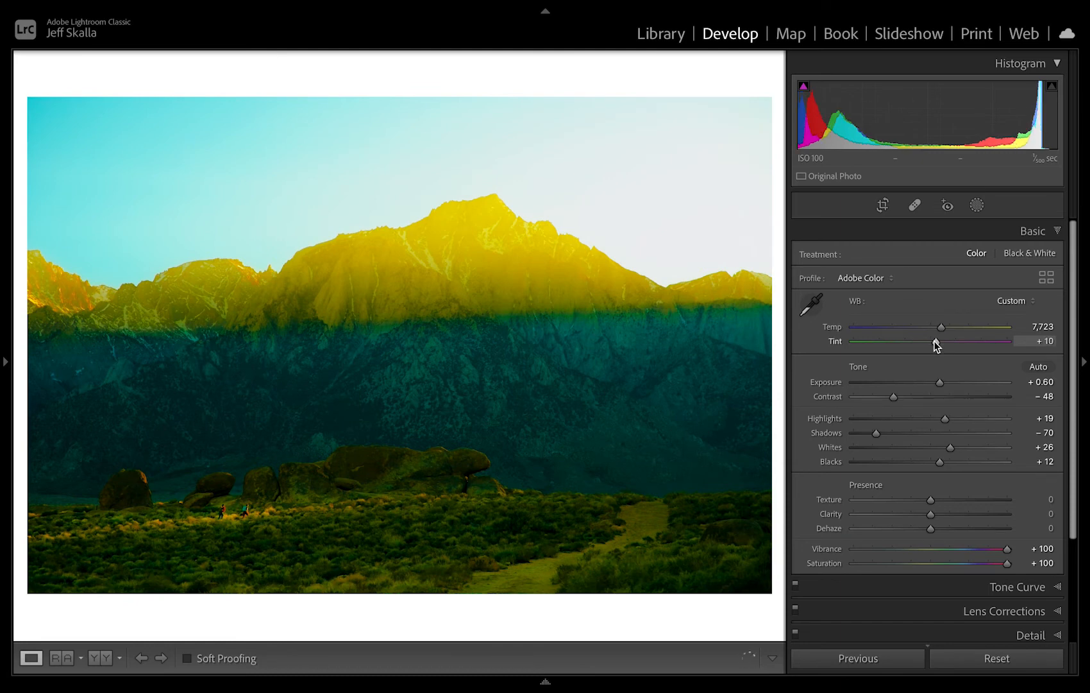
drag(934, 340, 934, 341)
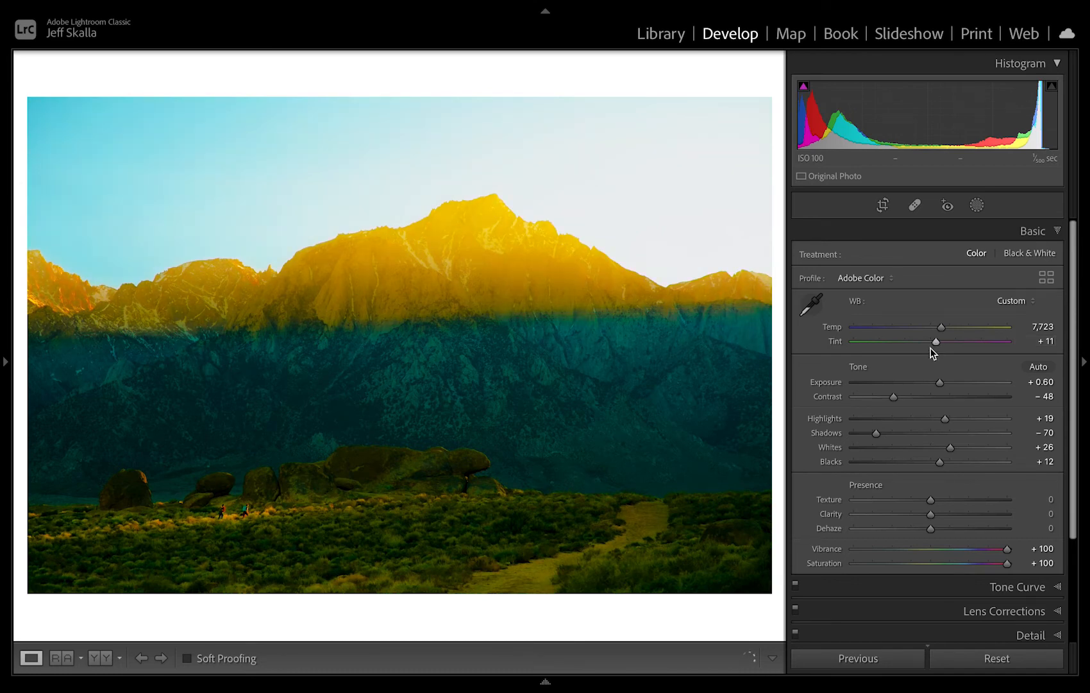
drag(936, 342, 937, 342)
Reset the extreme Vibrance and Saturation boosts, and set Saturation to +18 and Vibrance to −6.
double_click(1008, 549)
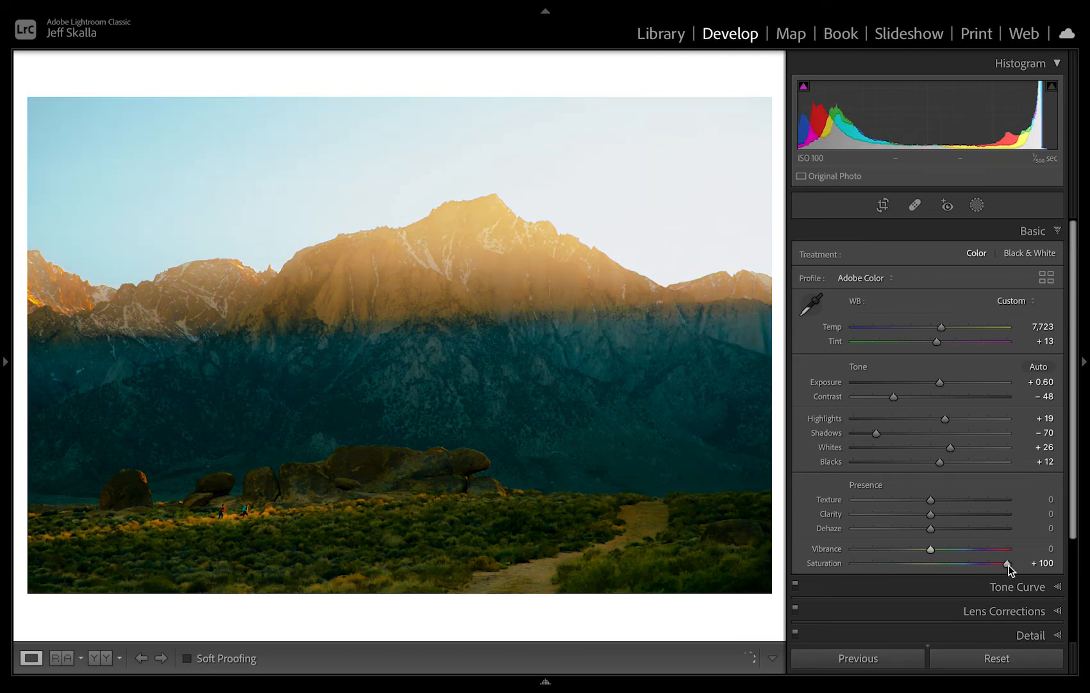
double_click(1008, 565)
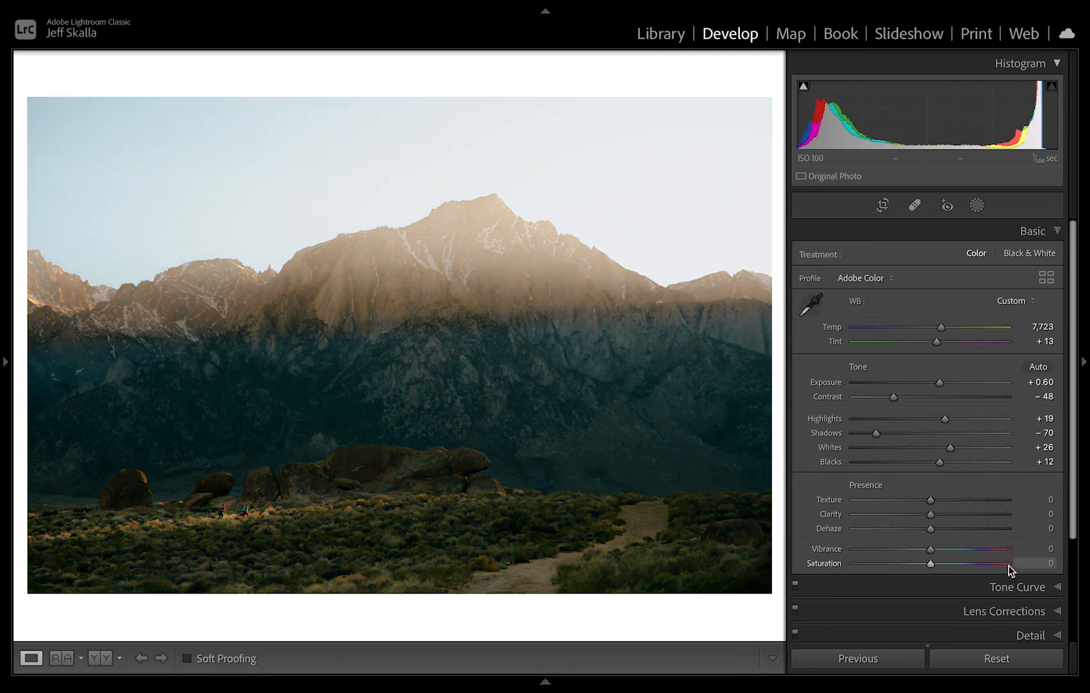
drag(930, 549, 853, 552)
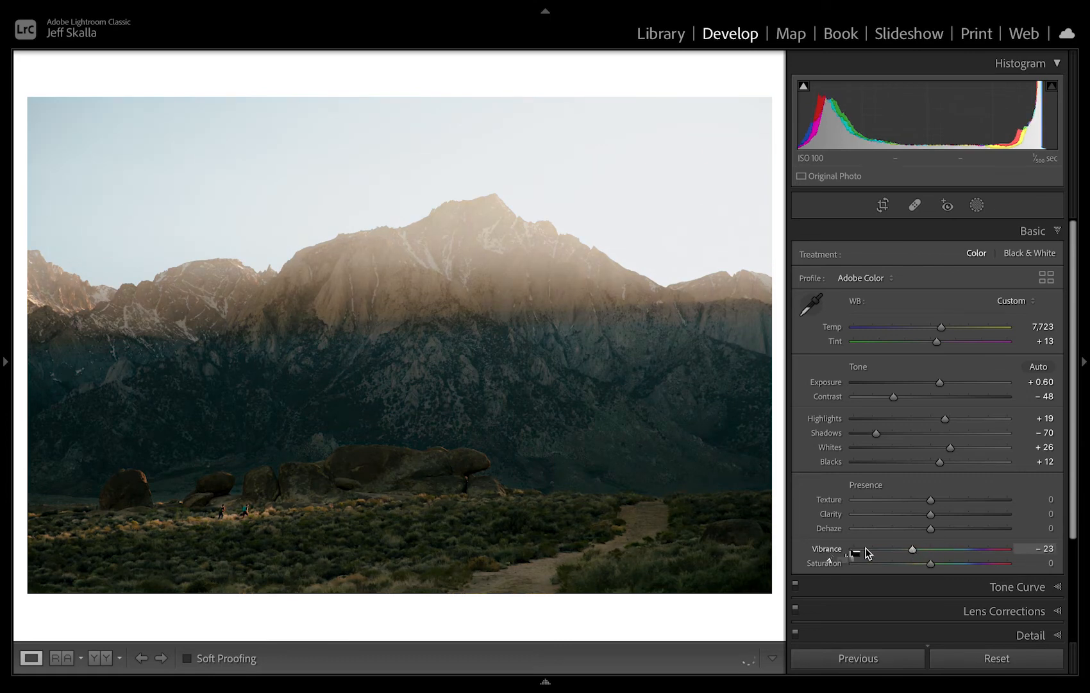
mouse_move(932, 564)
mouse_down()
mouse_move(851, 568)
mouse_move(983, 563)
mouse_move(944, 562)
mouse_up()
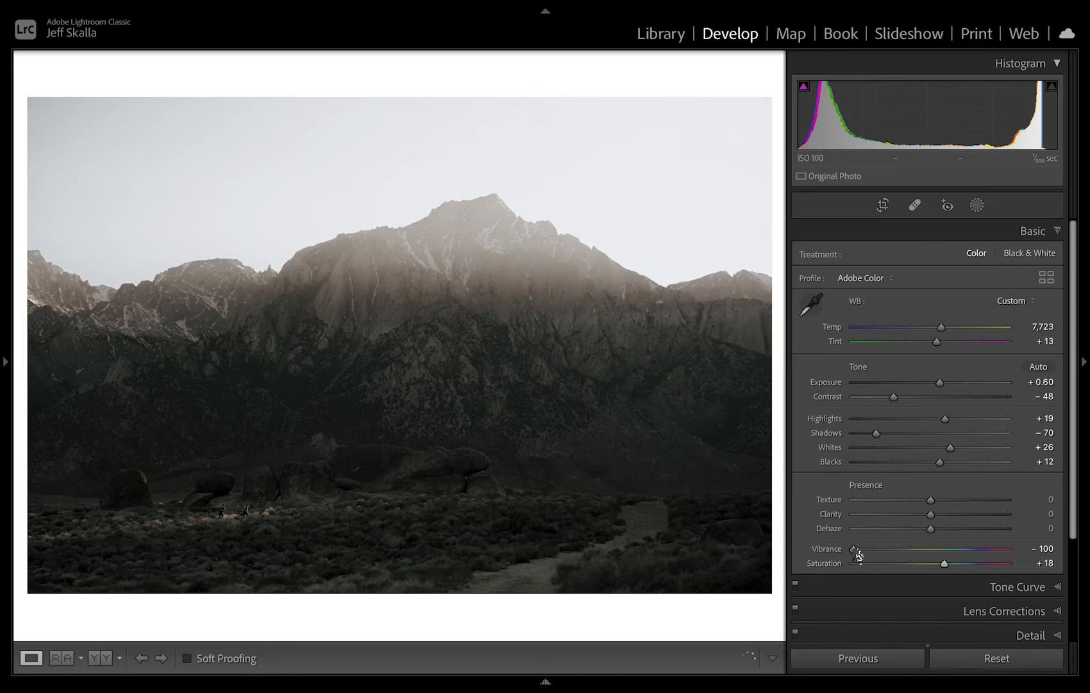
drag(854, 548, 917, 550)
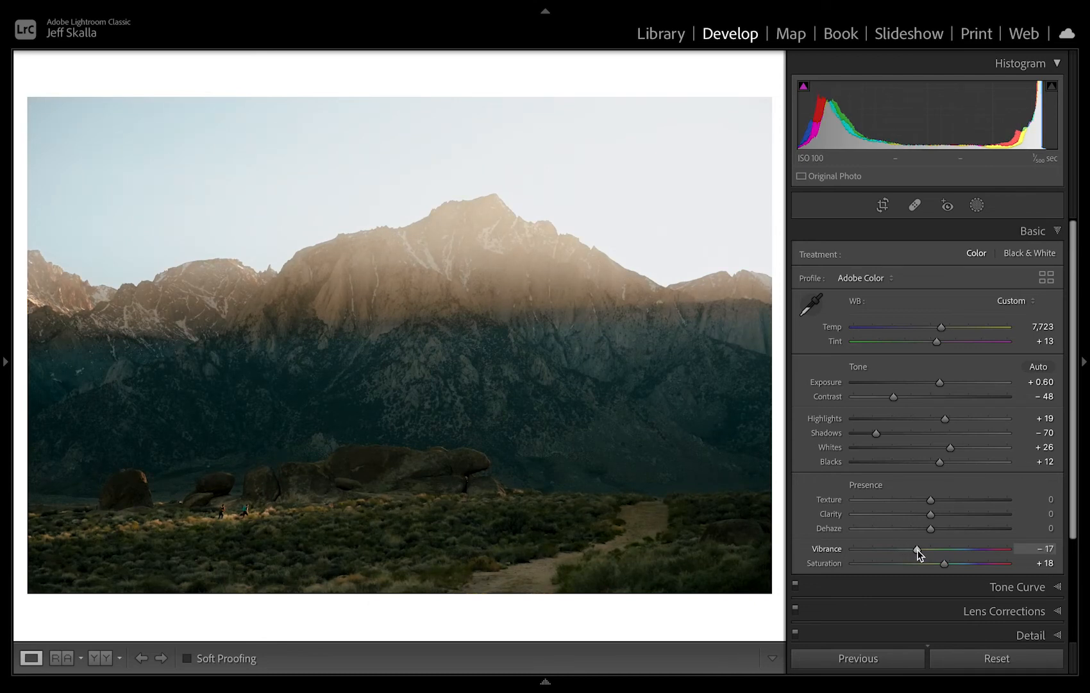
drag(917, 550, 925, 550)
In Calibration, preview the Red Primary saturation at −100 and +88, and return it to 0.
scroll(925, 550, down, 1)
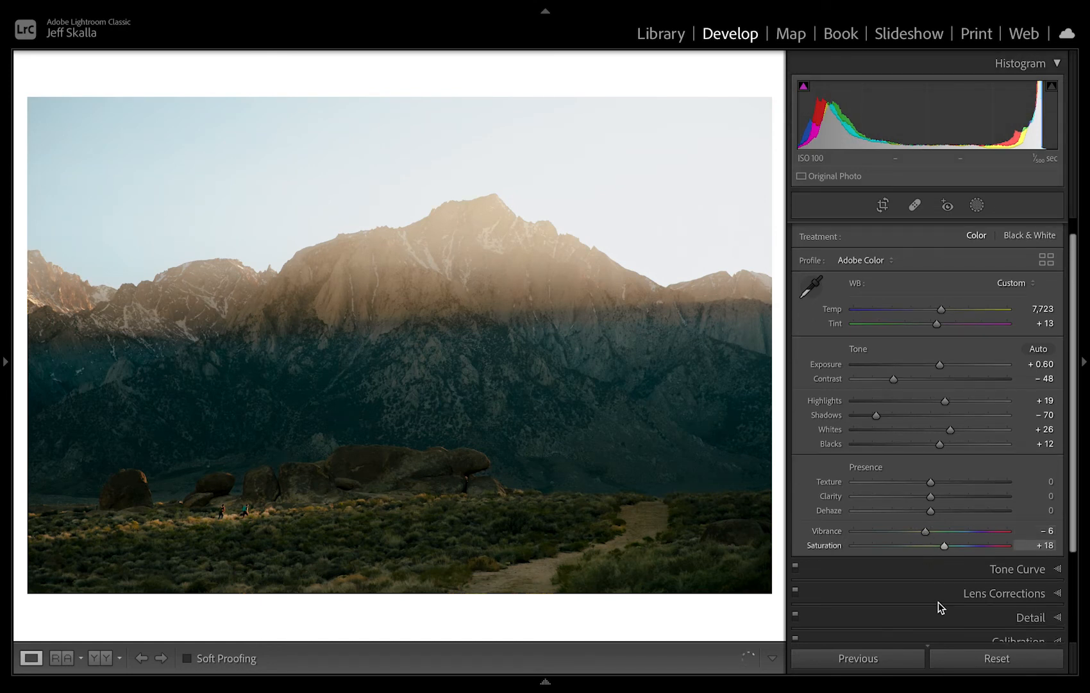
scroll(942, 606, down, 5)
click(944, 557)
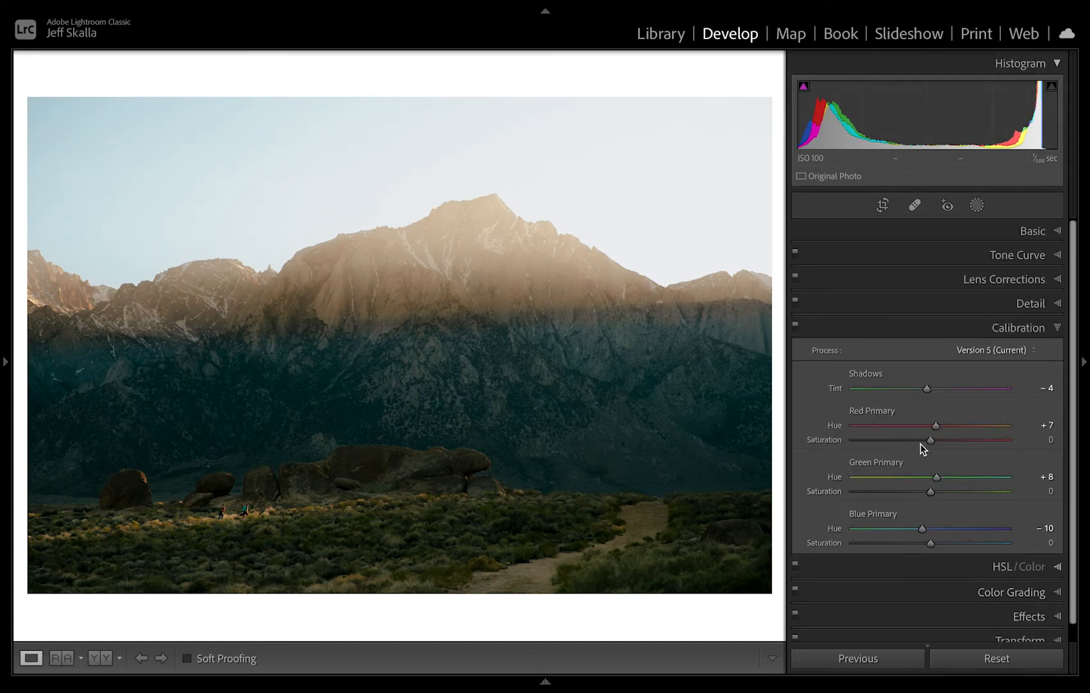
drag(932, 441, 850, 444)
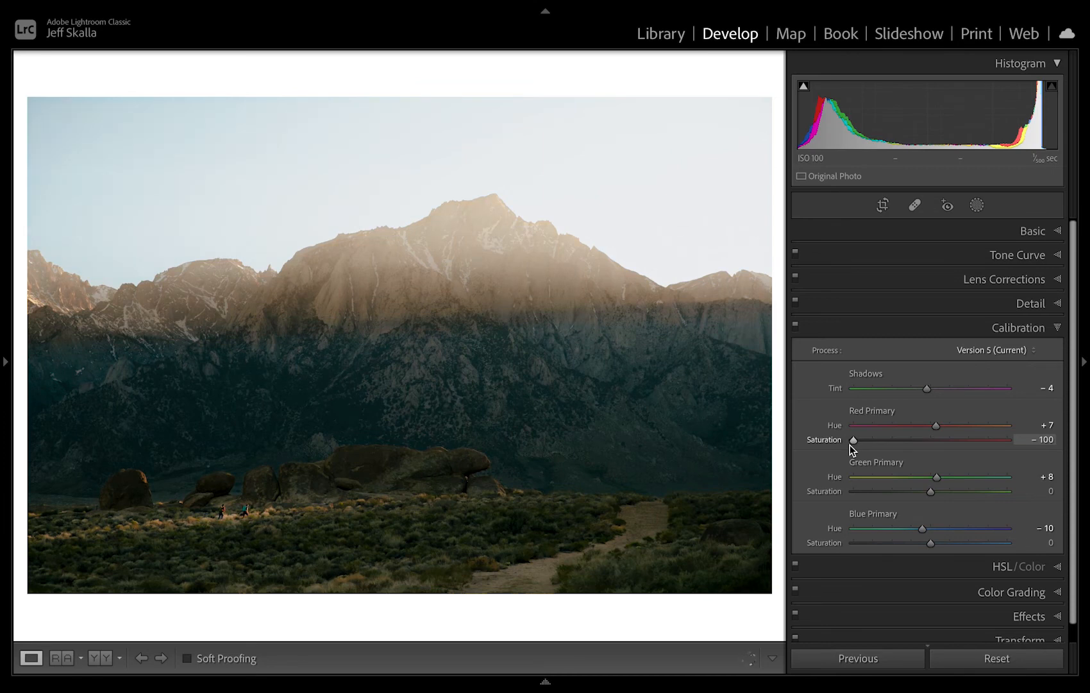
drag(855, 446, 999, 447)
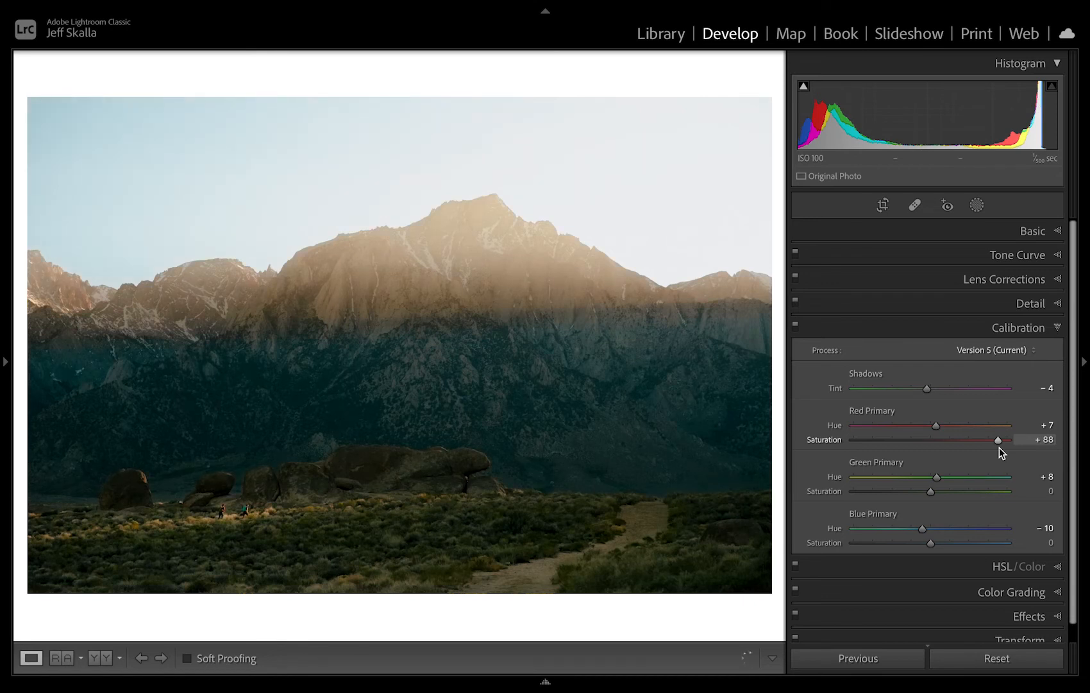
drag(1000, 447, 929, 447)
Preview the Green Primary and Blue Primary calibration saturation at −100 and +100, resetting each to 0.
drag(930, 492, 878, 502)
click(1009, 493)
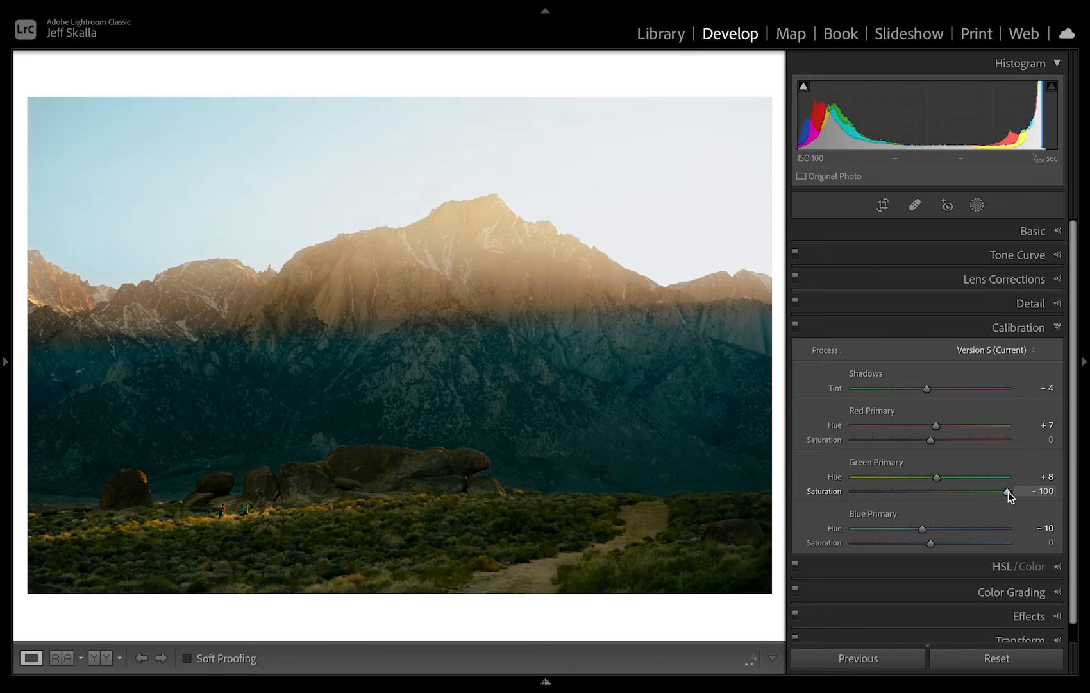
double_click(1009, 491)
click(854, 543)
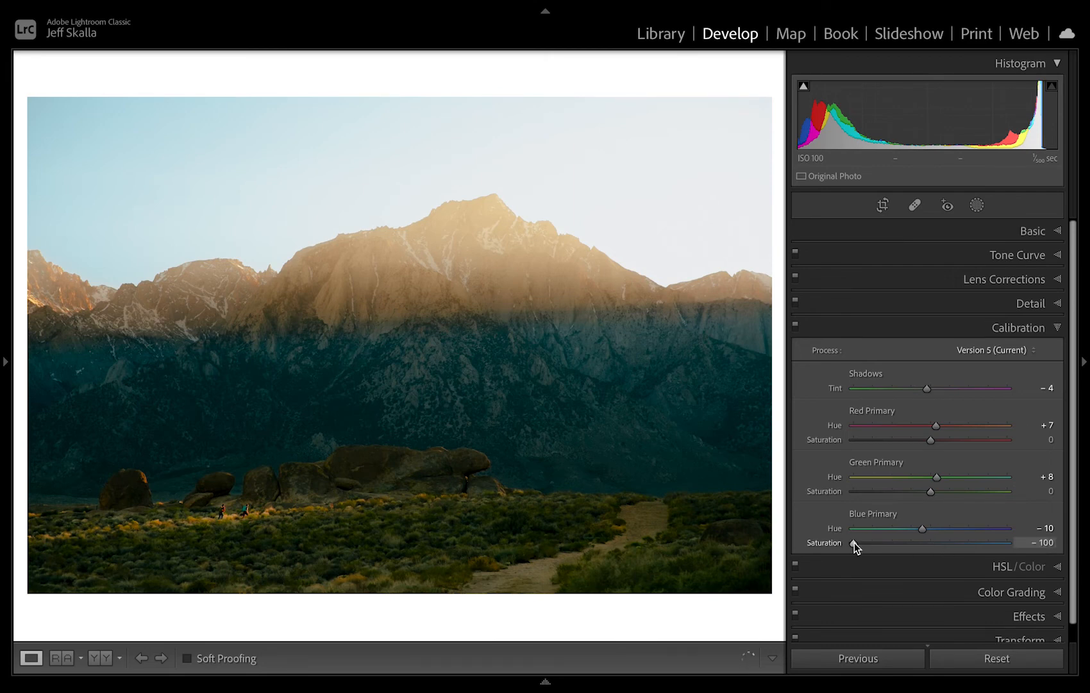
click(1010, 543)
double_click(1009, 544)
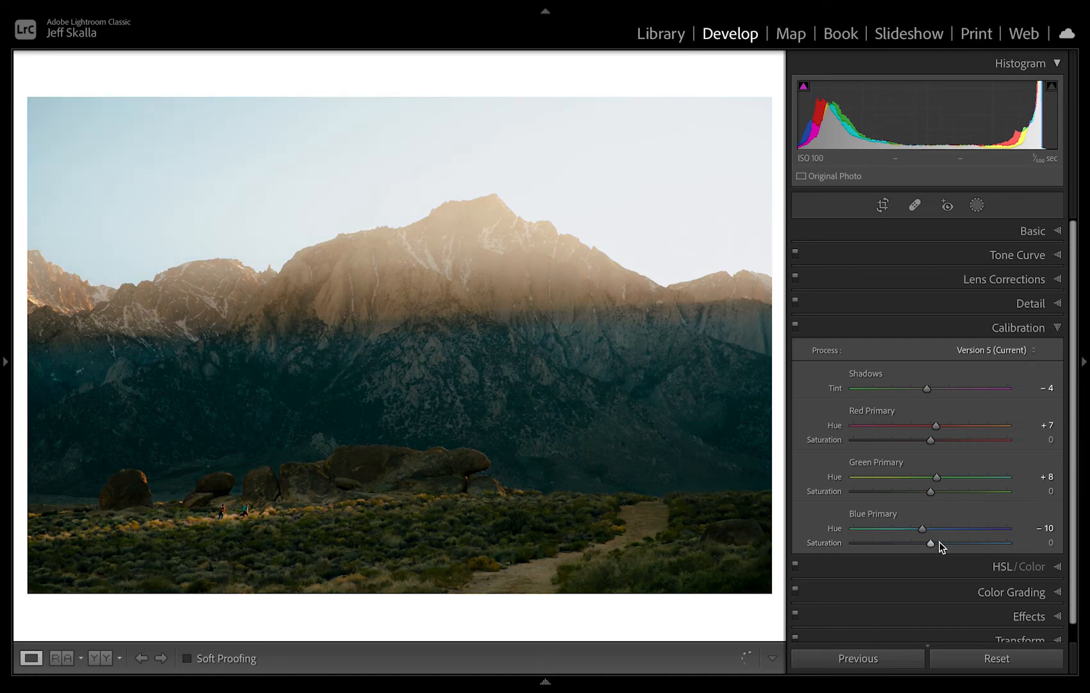
Set the calibration Saturation to −50 for Blue Primary, +27 for Green Primary and +33 for Red Primary.
drag(932, 543, 891, 546)
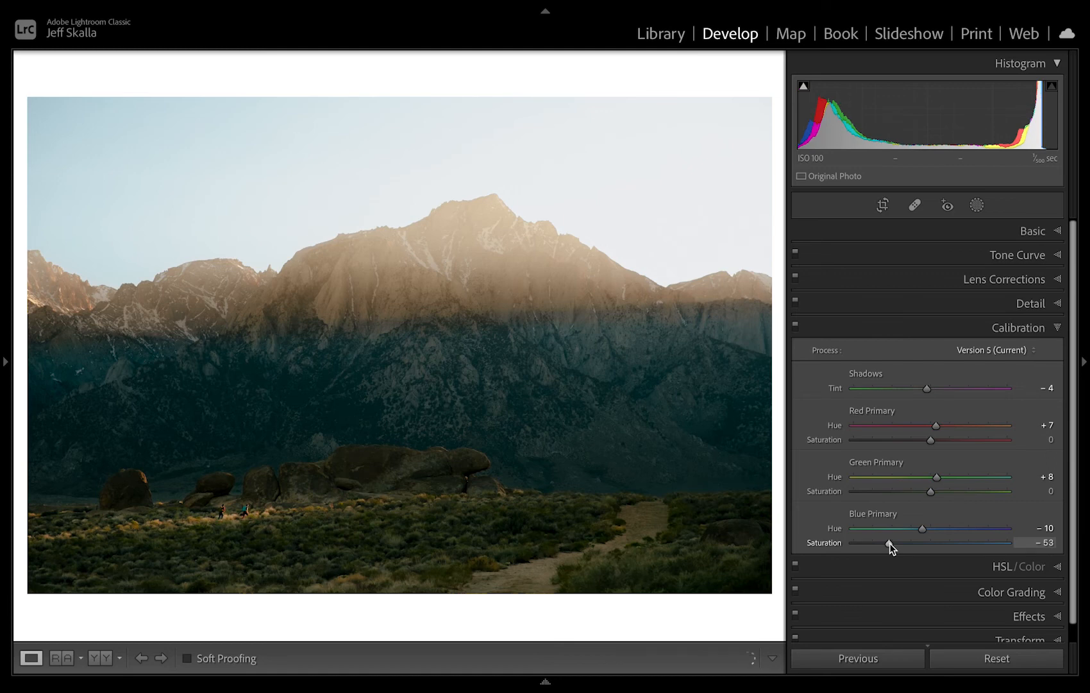
drag(889, 542, 892, 544)
drag(932, 492, 950, 492)
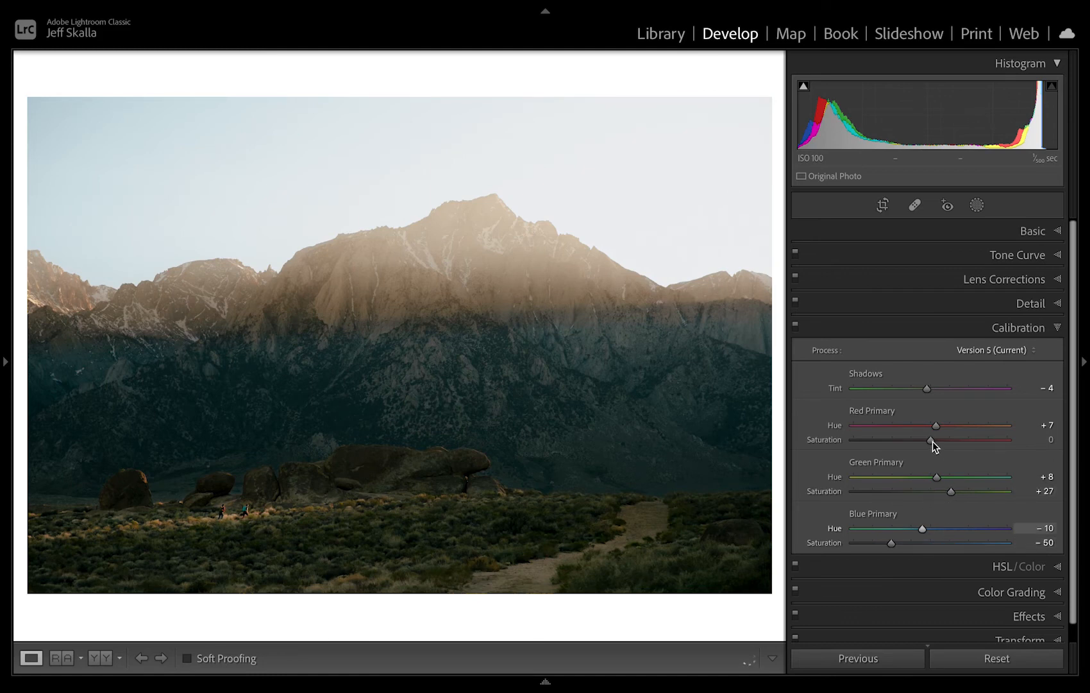
drag(932, 441, 954, 442)
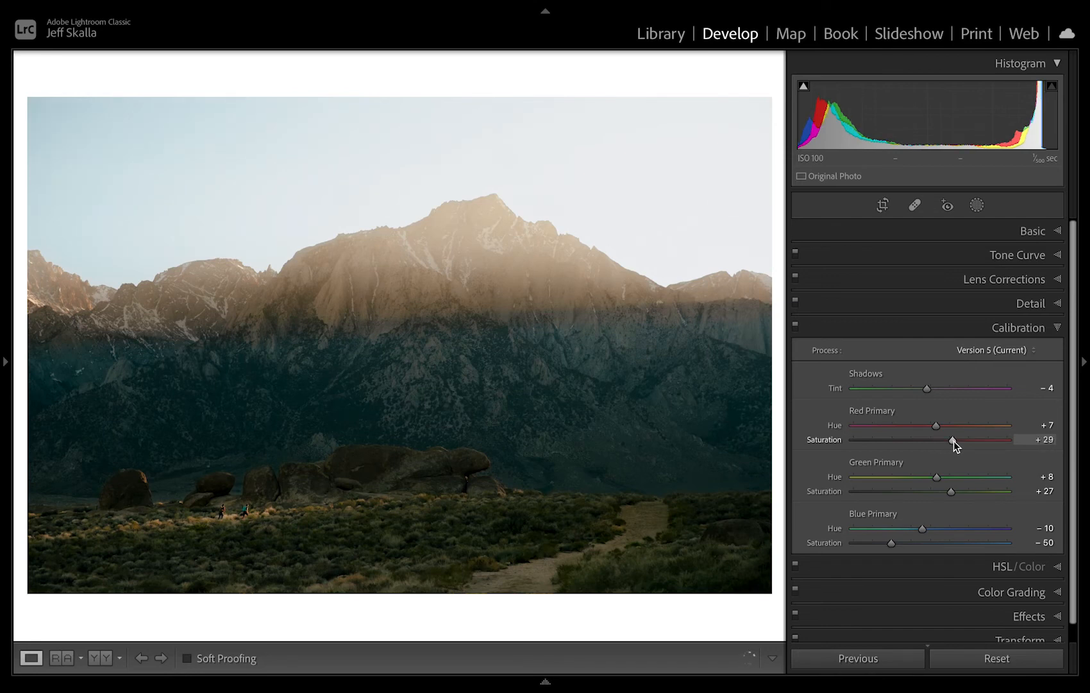
drag(955, 441, 957, 442)
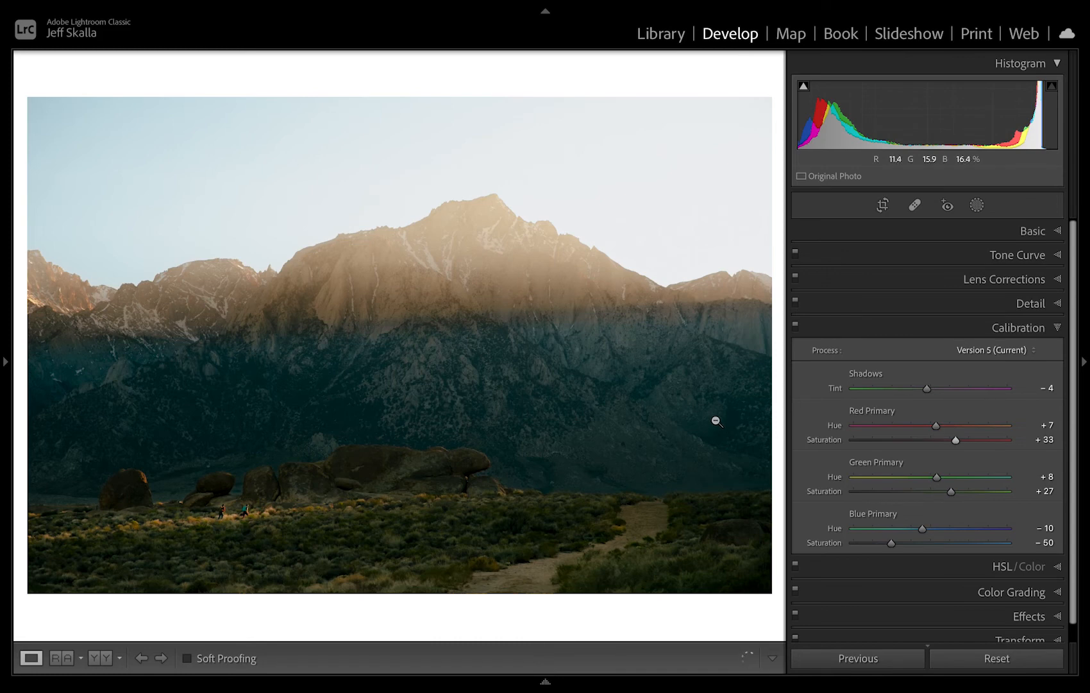
Create a new Color Range mask by sampling an area of the dark teal mountain face.
click(974, 211)
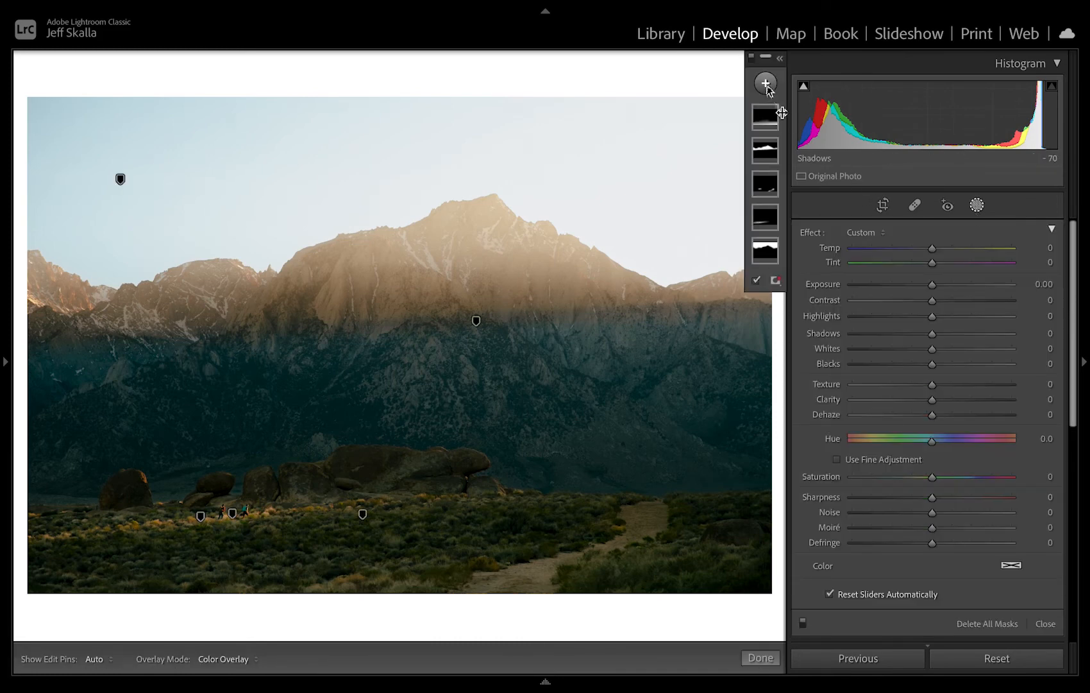
click(765, 85)
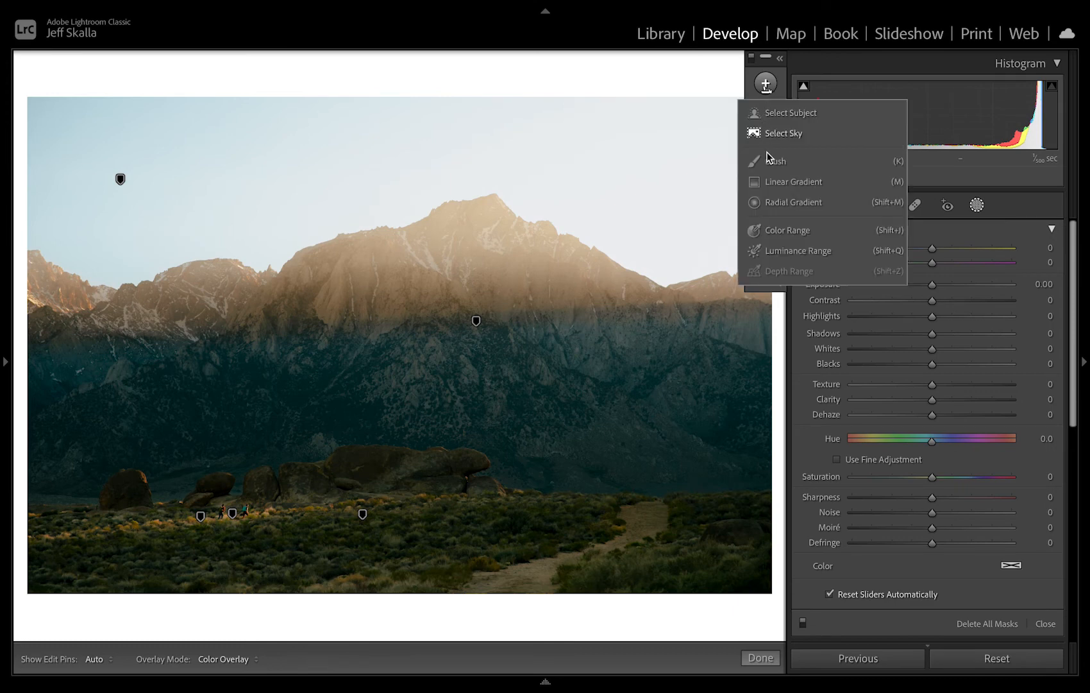
click(785, 229)
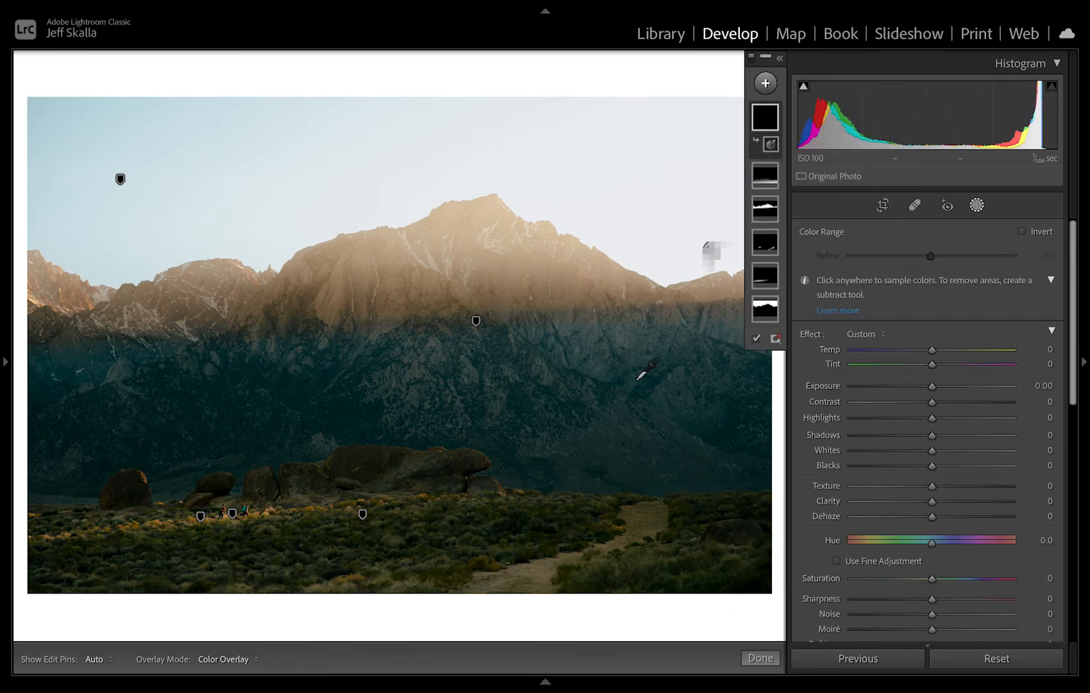
drag(525, 360, 627, 437)
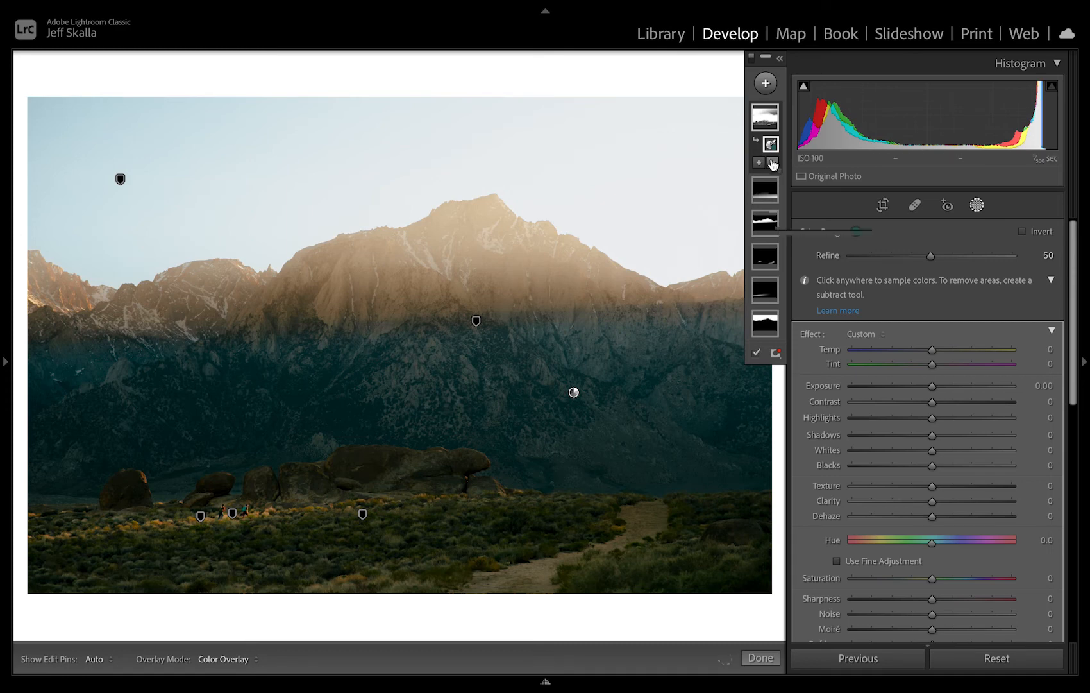
Subtract two linear gradients from the color range mask, one for the sky and sunlit peaks and one for the foreground.
click(773, 163)
click(778, 268)
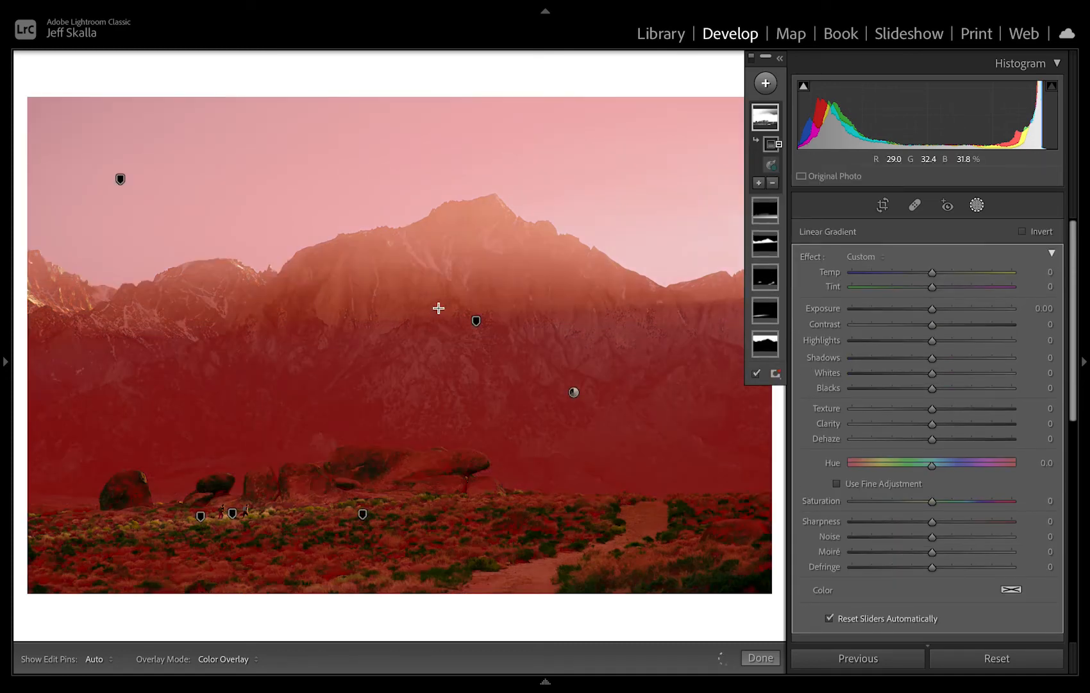
drag(437, 304, 438, 329)
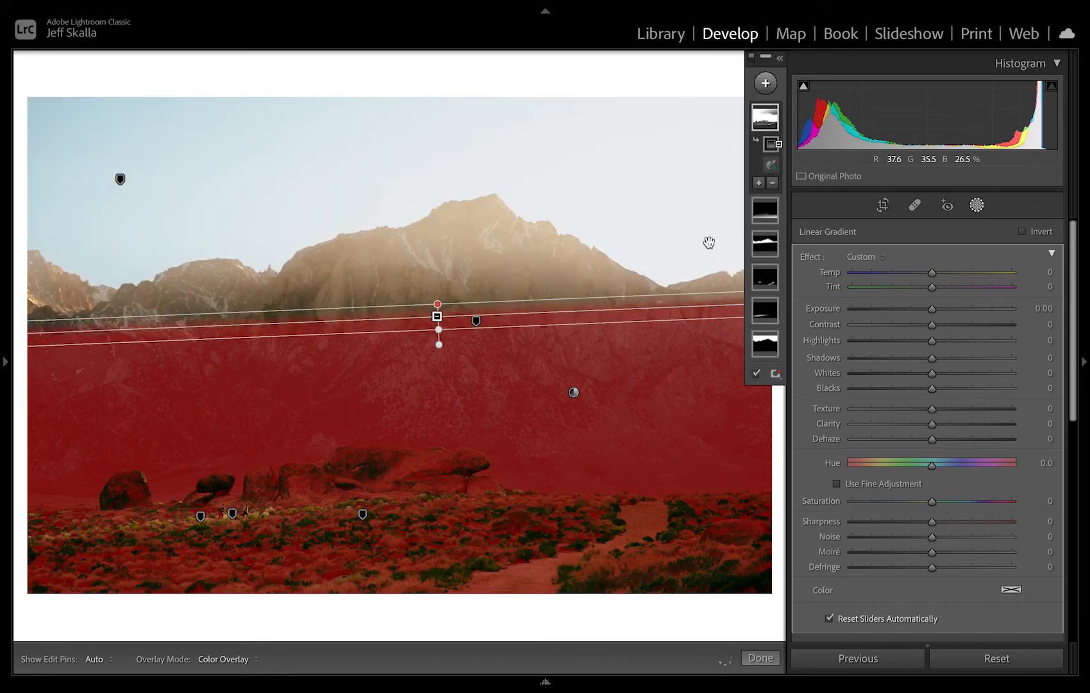
click(774, 183)
click(787, 290)
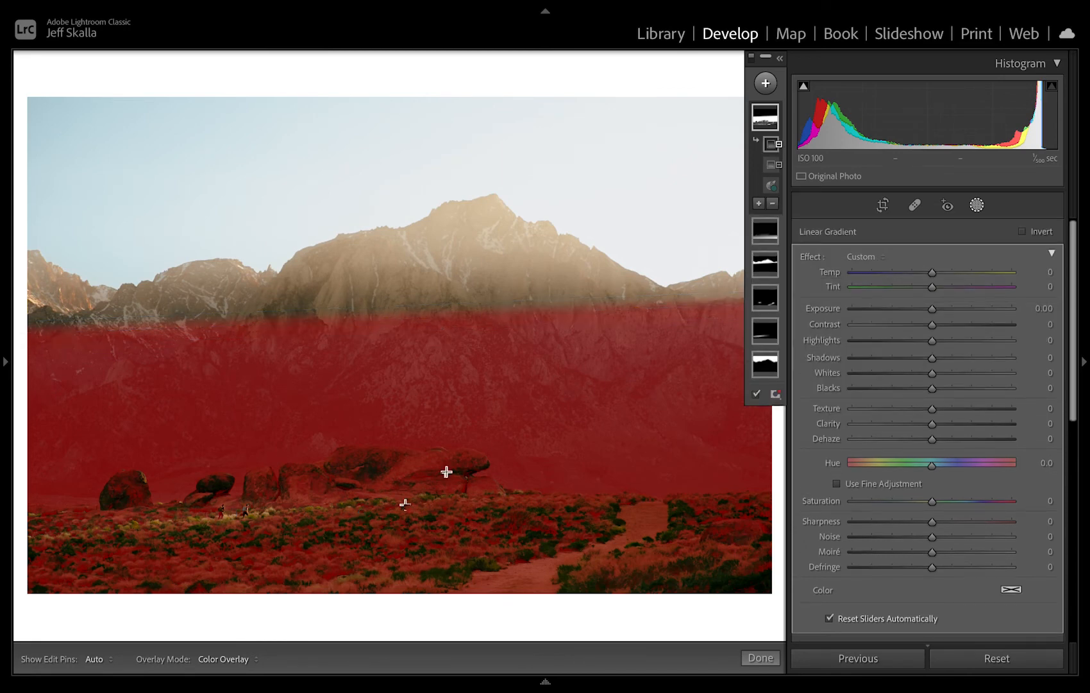
drag(393, 516, 393, 383)
drag(392, 386, 392, 311)
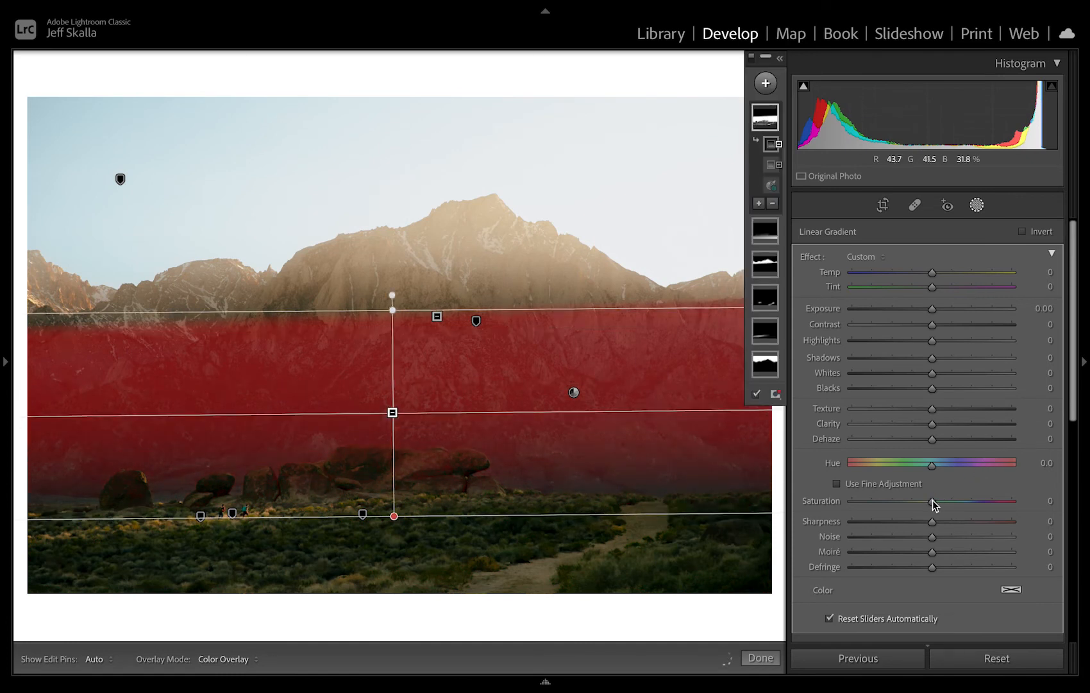
For the masked mountain face, try Saturation at −100, bring it back to −2, and set Hue to 3.6.
drag(932, 501, 844, 501)
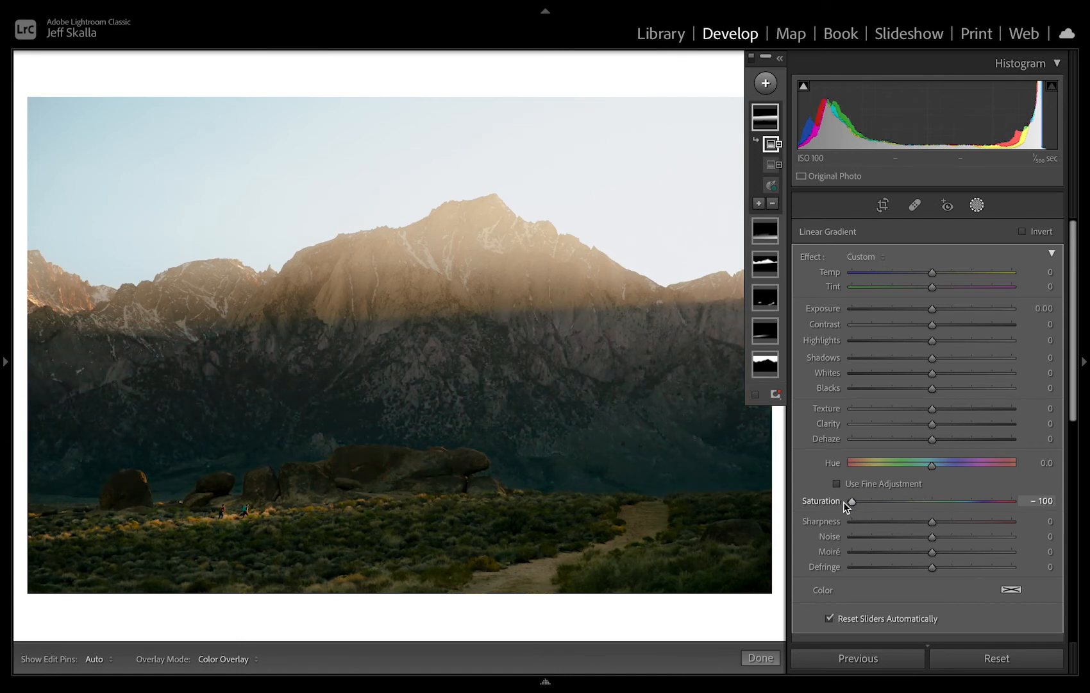
drag(857, 501, 932, 506)
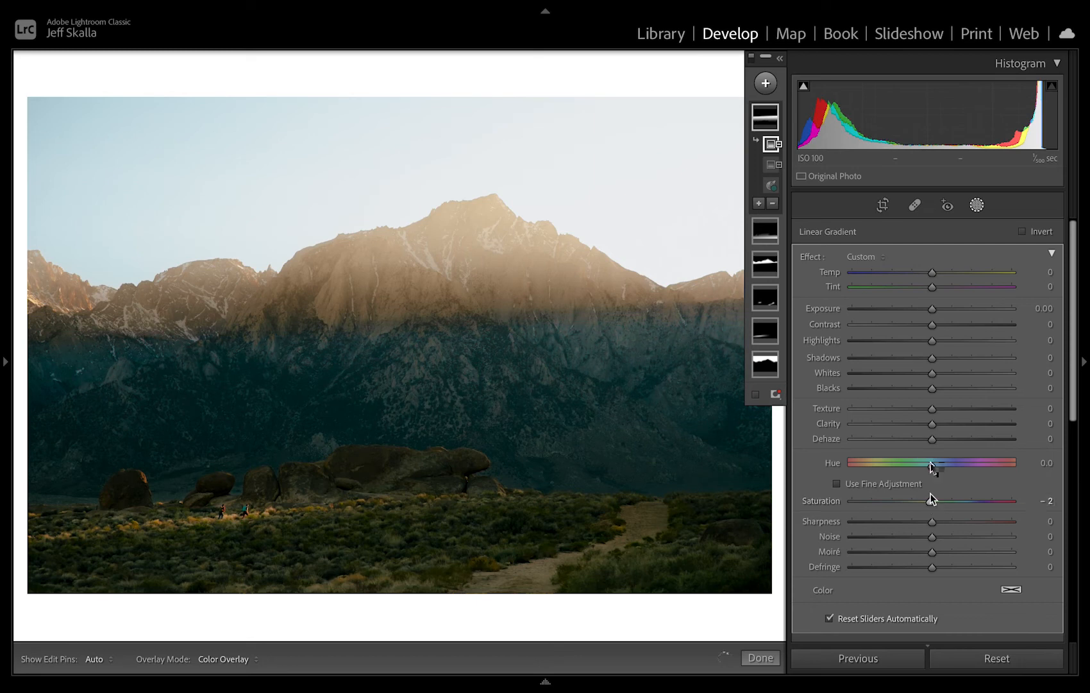
drag(902, 465, 933, 472)
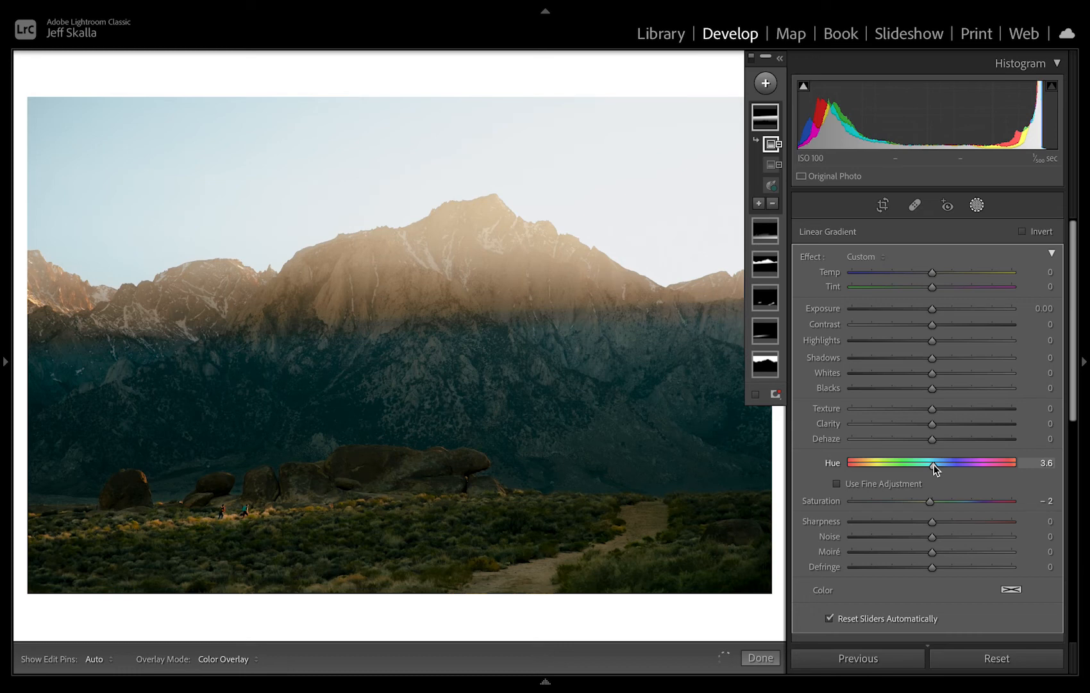
Warm and mute the masked mountain face by setting Temp to 10 and Saturation to −47.
drag(935, 272, 946, 275)
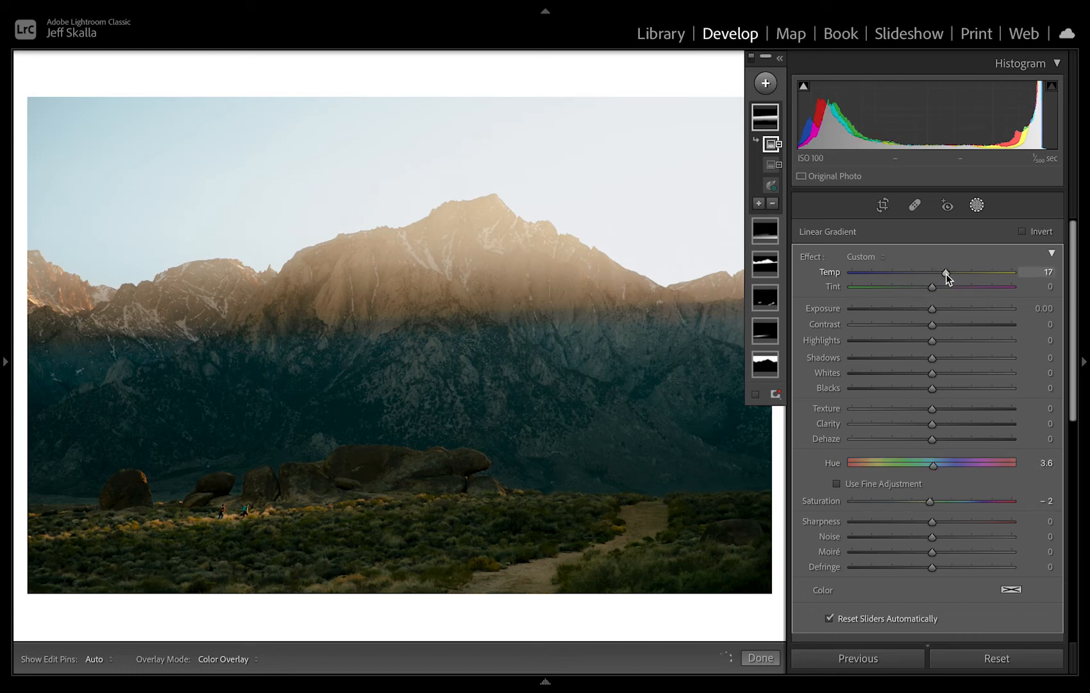
drag(947, 274, 982, 276)
drag(983, 280, 956, 275)
drag(928, 500, 903, 502)
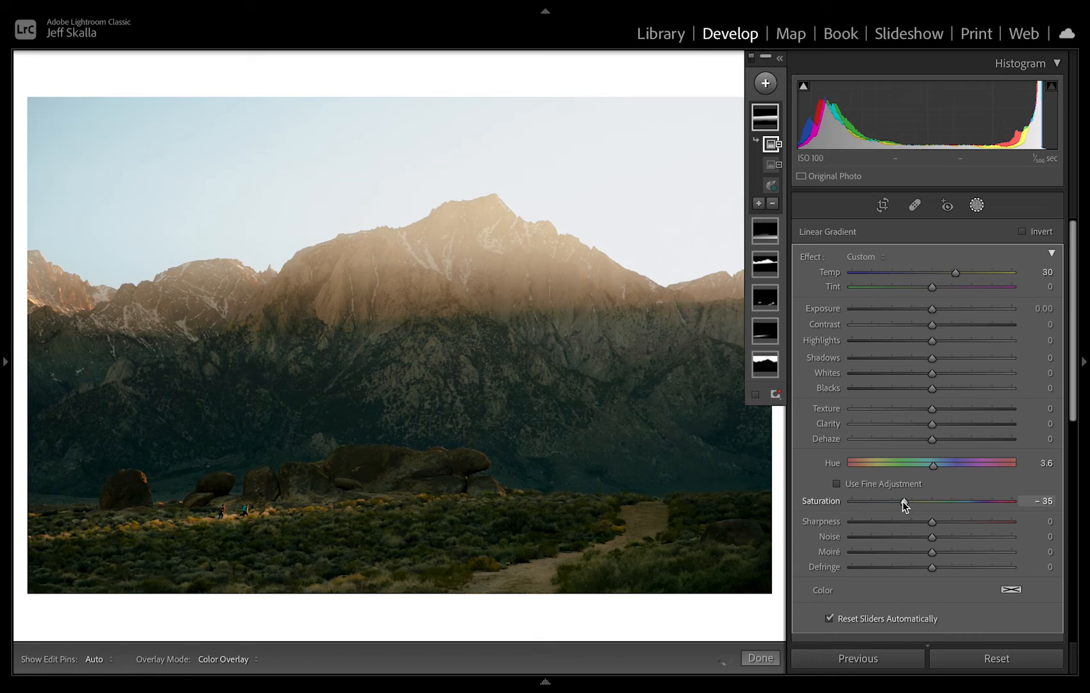
drag(902, 501, 894, 504)
drag(942, 272, 939, 274)
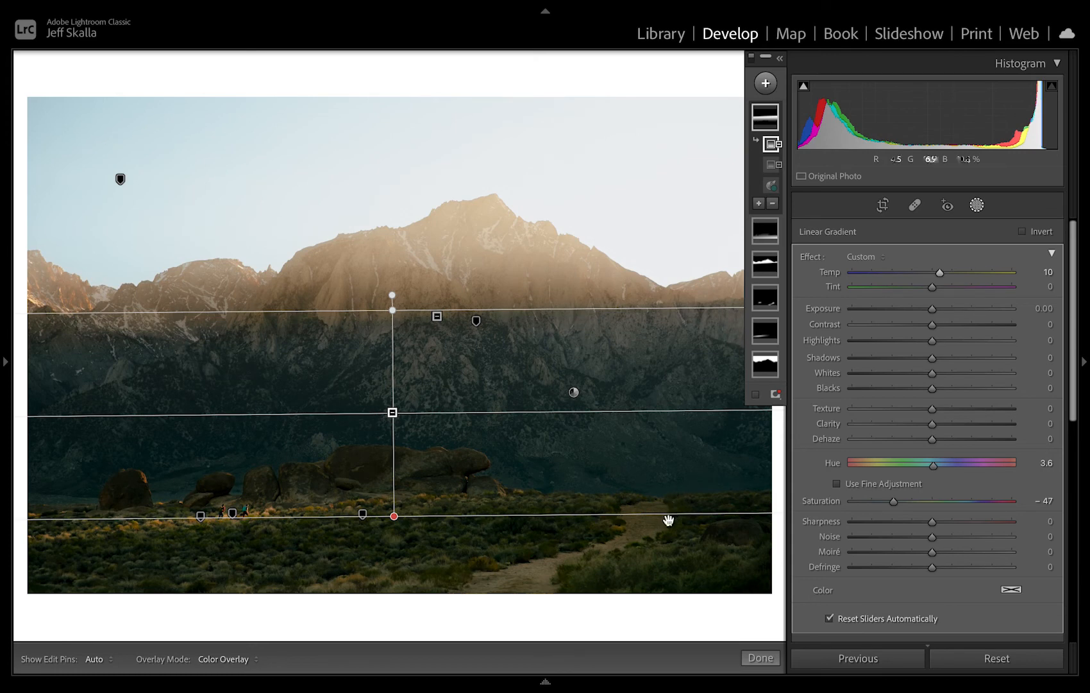
Close masking and compare the photo before and after the edits.
key(shift+w)
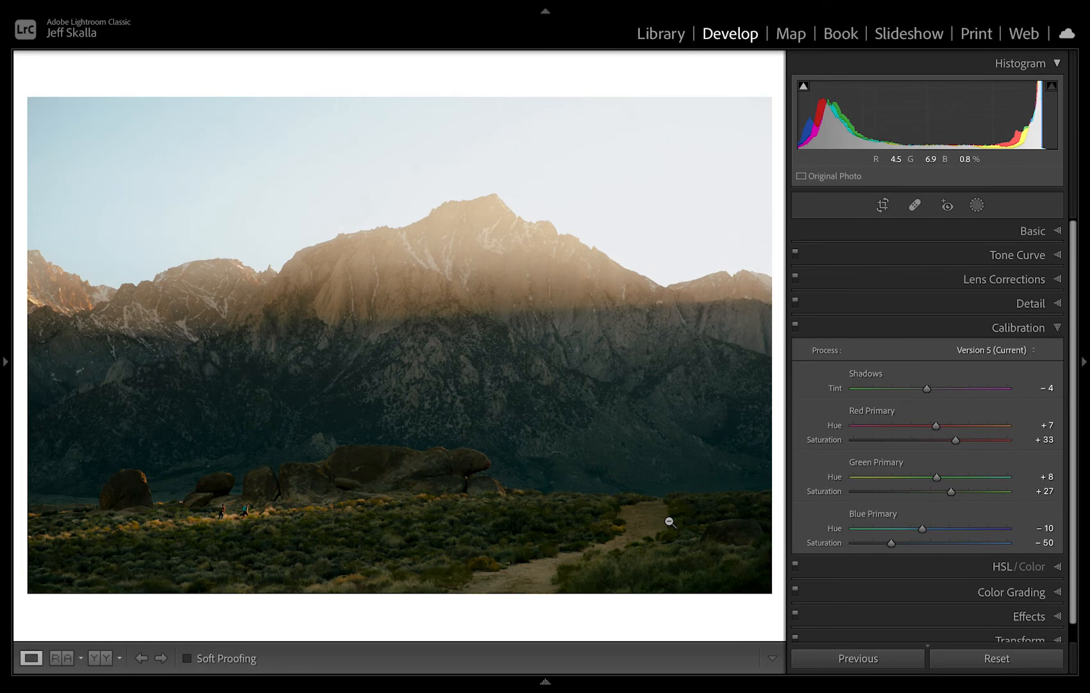
key(backslash)
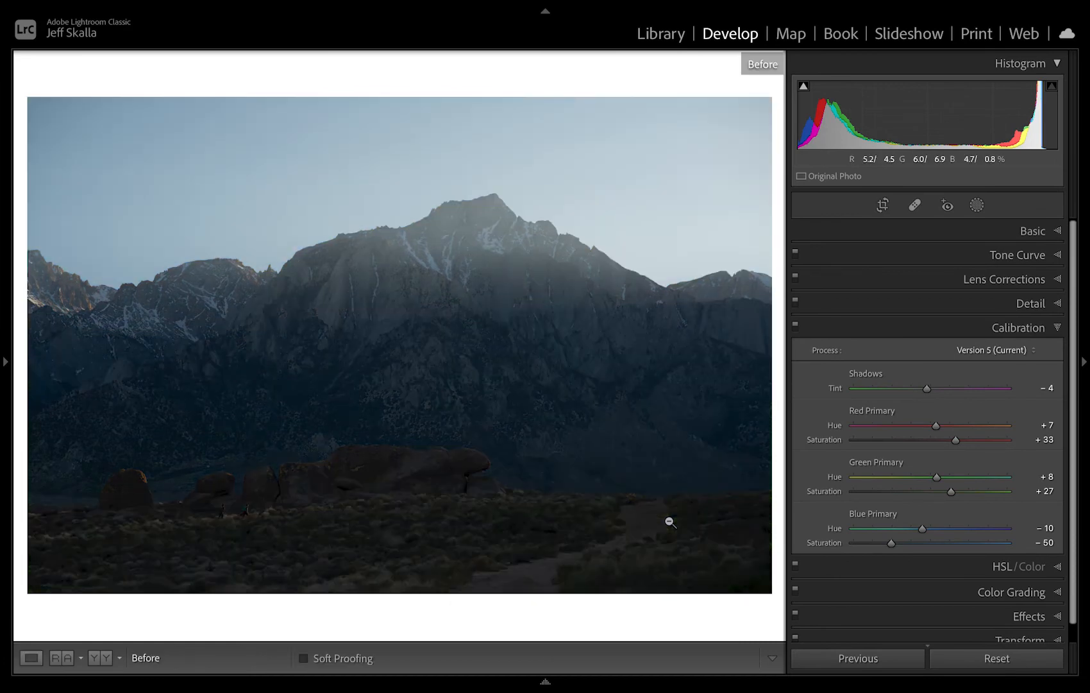
key(backslash)
Set Vibrance to −7, and lower HSL Yellow and Green saturation to −10 each by targeting the foreground shrubs.
click(929, 229)
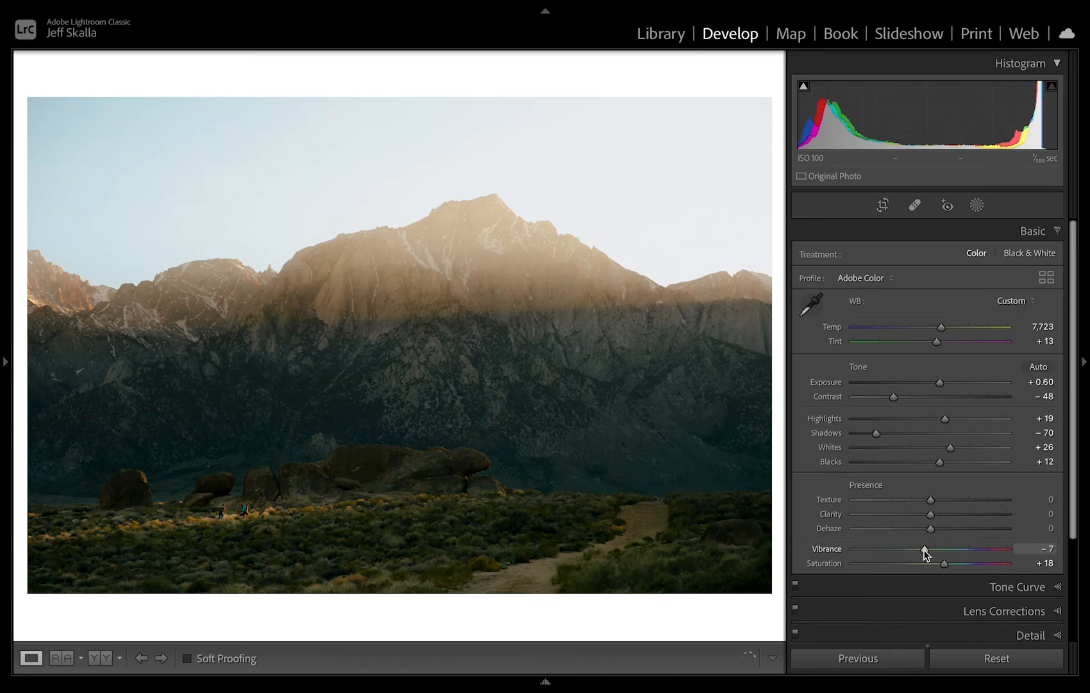
scroll(924, 554, down, 3)
click(933, 576)
scroll(936, 576, down, 3)
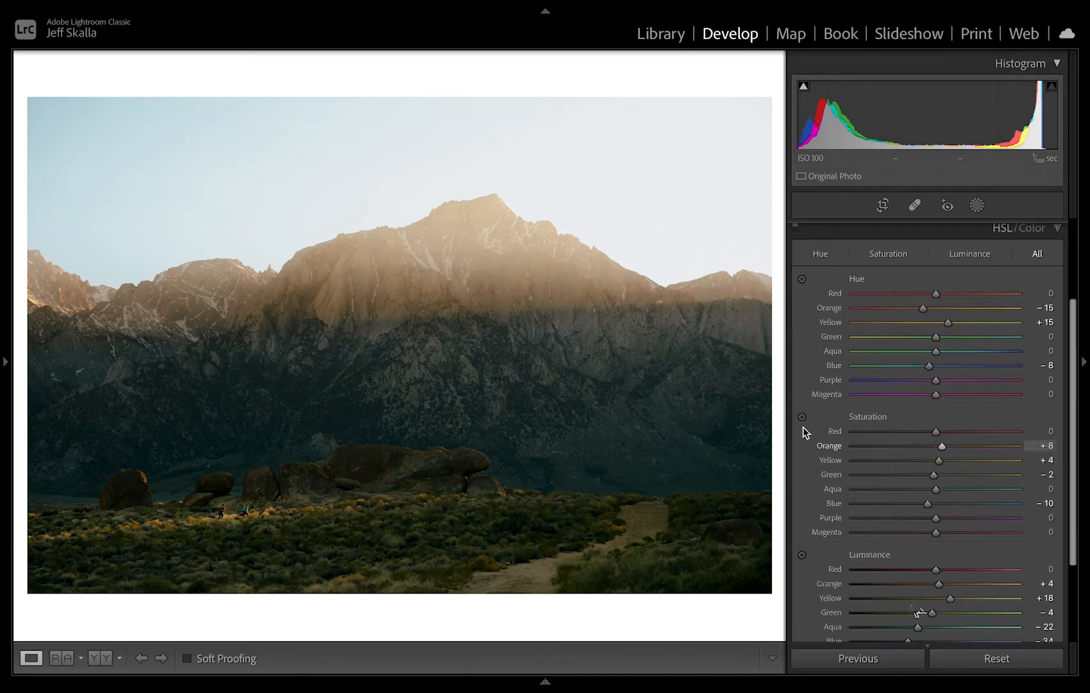
click(804, 428)
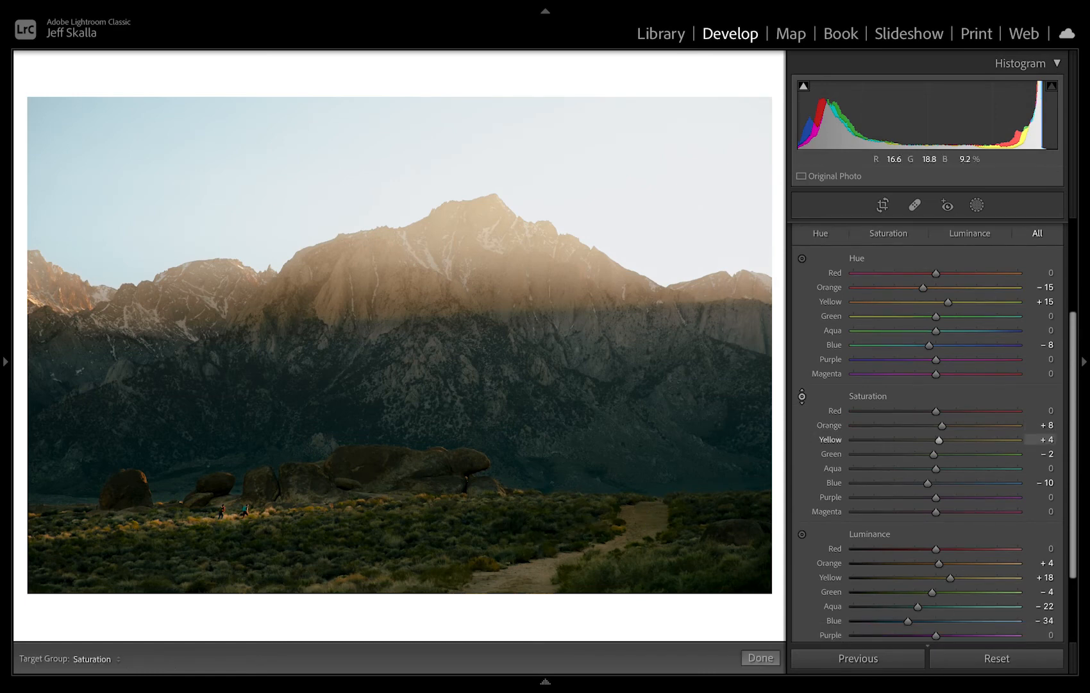
drag(499, 519, 499, 542)
drag(499, 542, 499, 550)
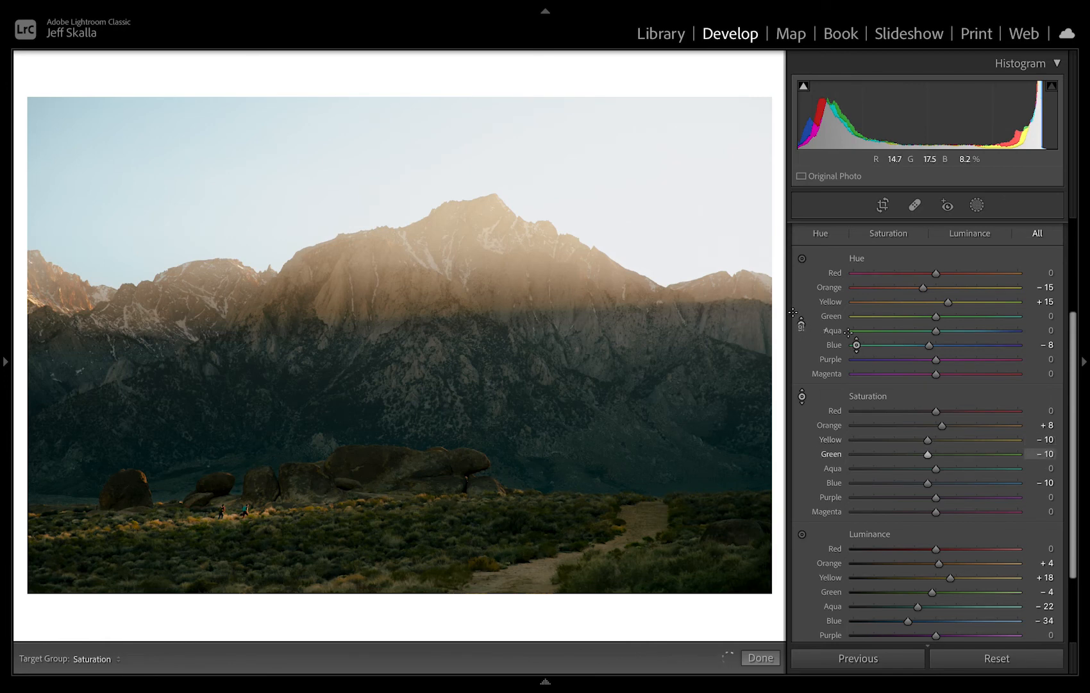
key(Escape)
scroll(820, 335, up, 3)
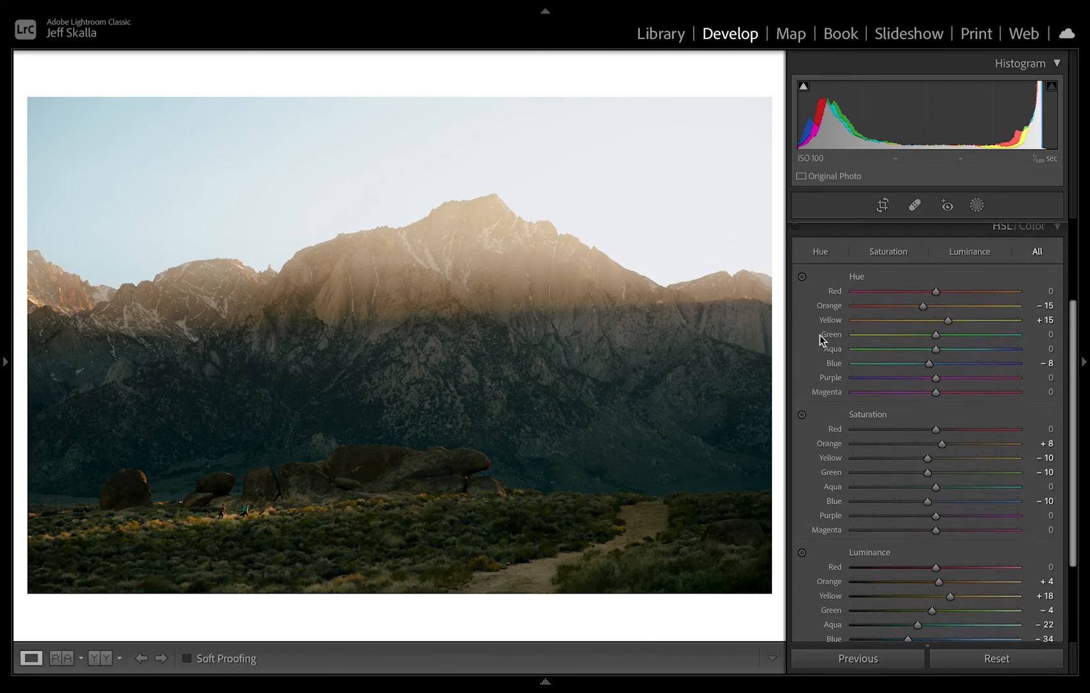
scroll(820, 334, up, 1)
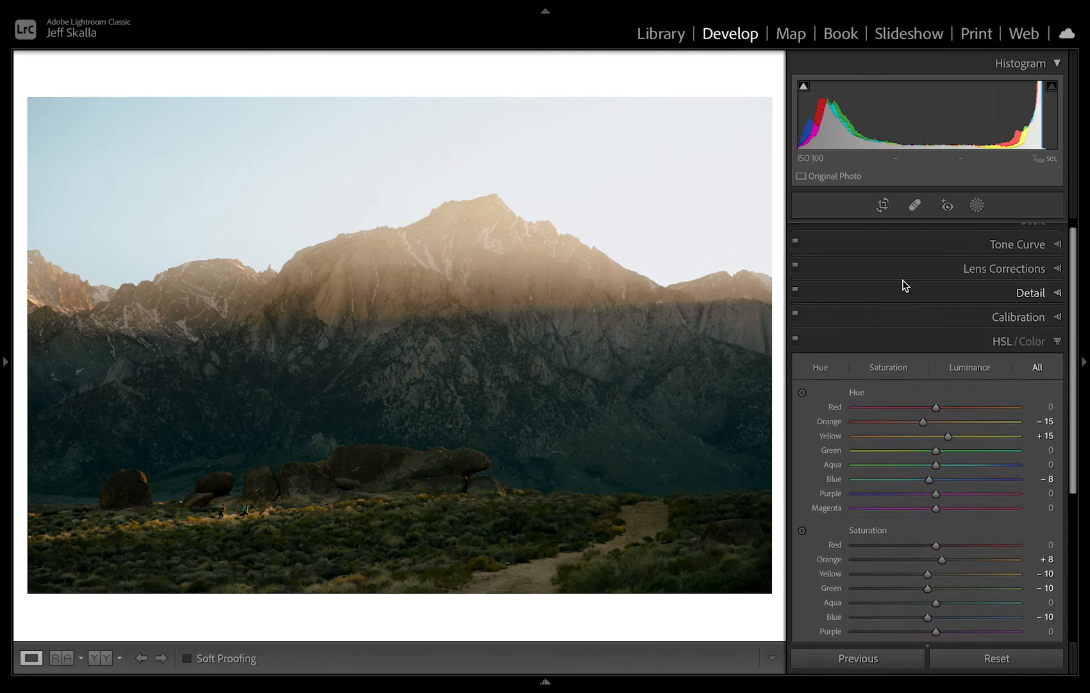
On the green tone curve, target photo tones to set points 57 to 54, 77 to 76 and 143 to 142.
click(922, 251)
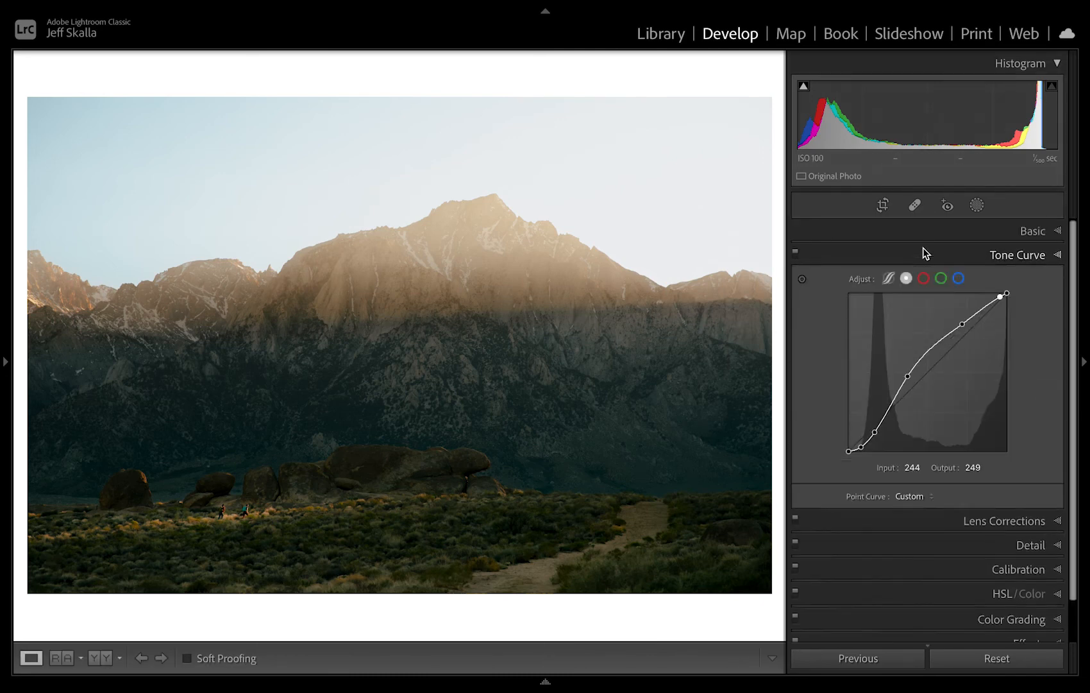
click(941, 279)
click(802, 280)
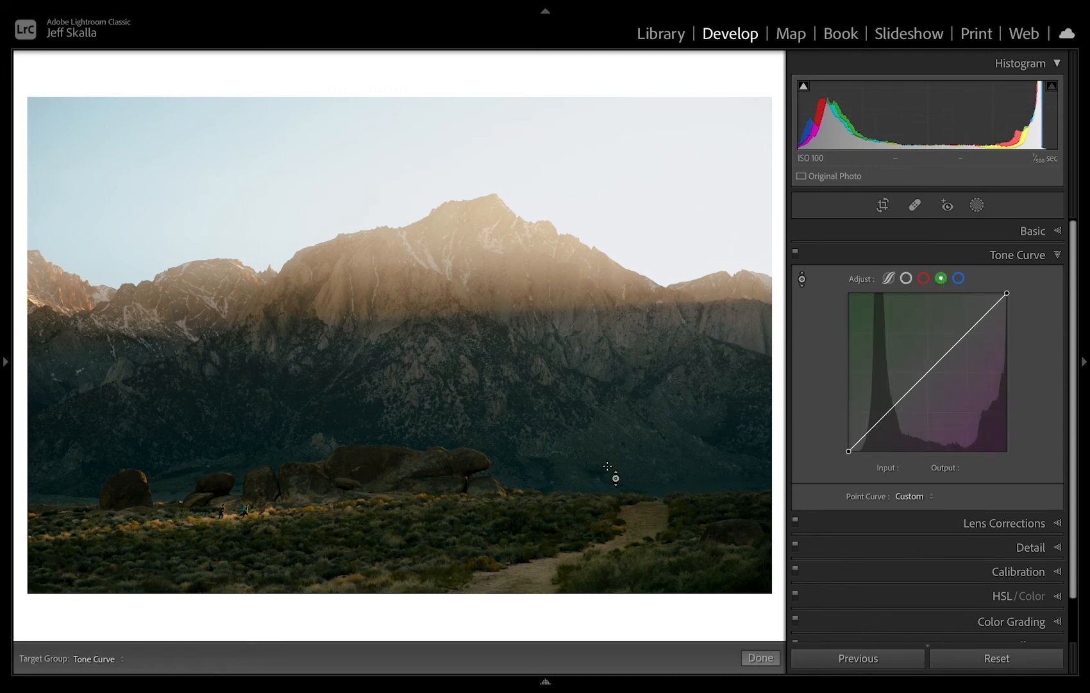
drag(508, 531, 508, 540)
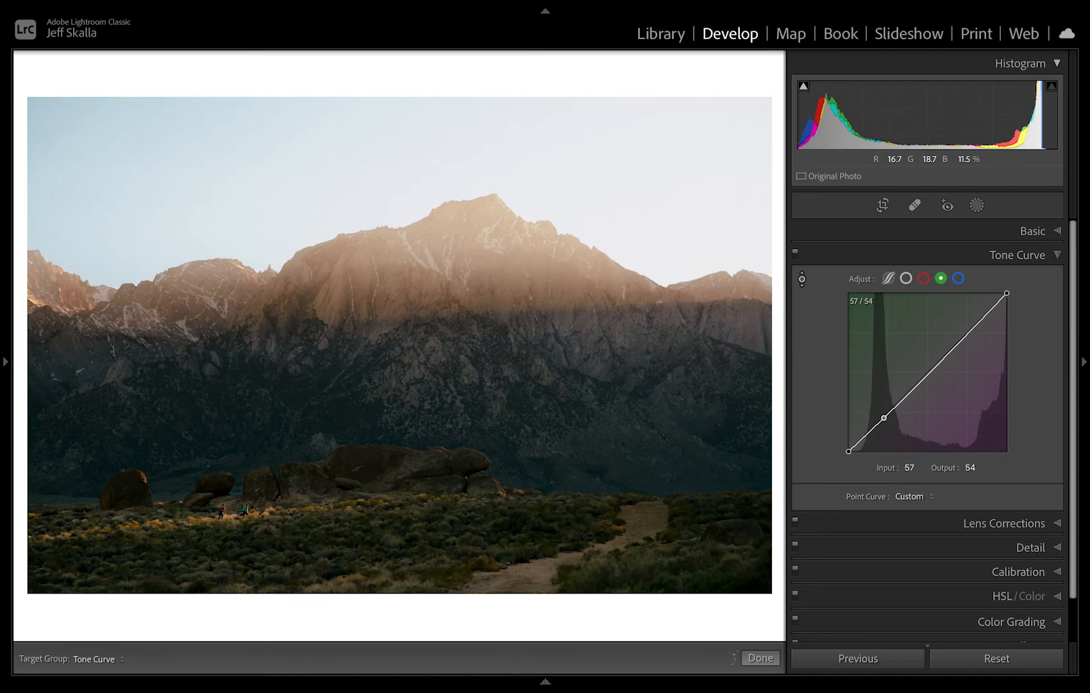
click(579, 322)
drag(579, 321, 579, 317)
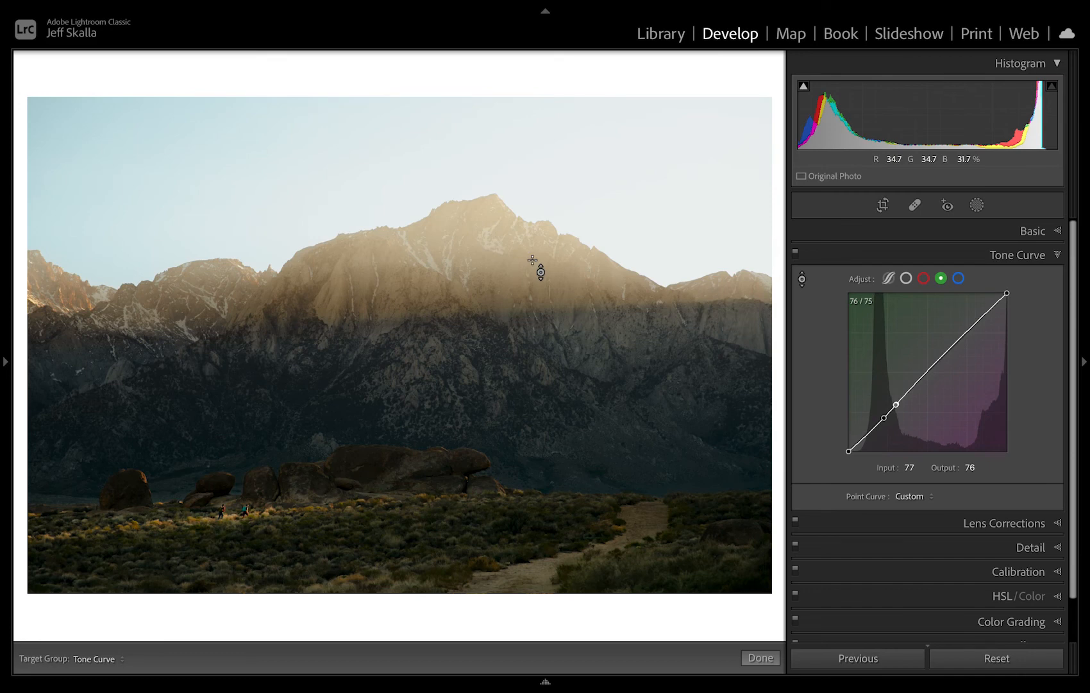
drag(532, 259, 532, 266)
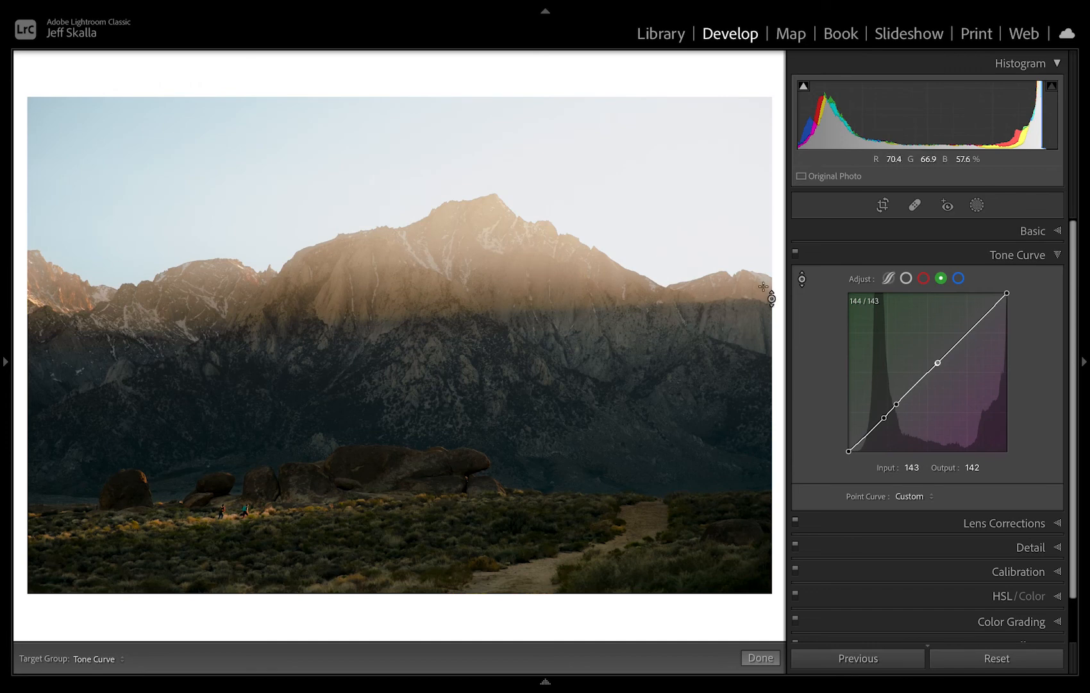
On the blue tone curve, set points 45 to 50 and 108 to 107, and lower the white point using the sky.
click(958, 278)
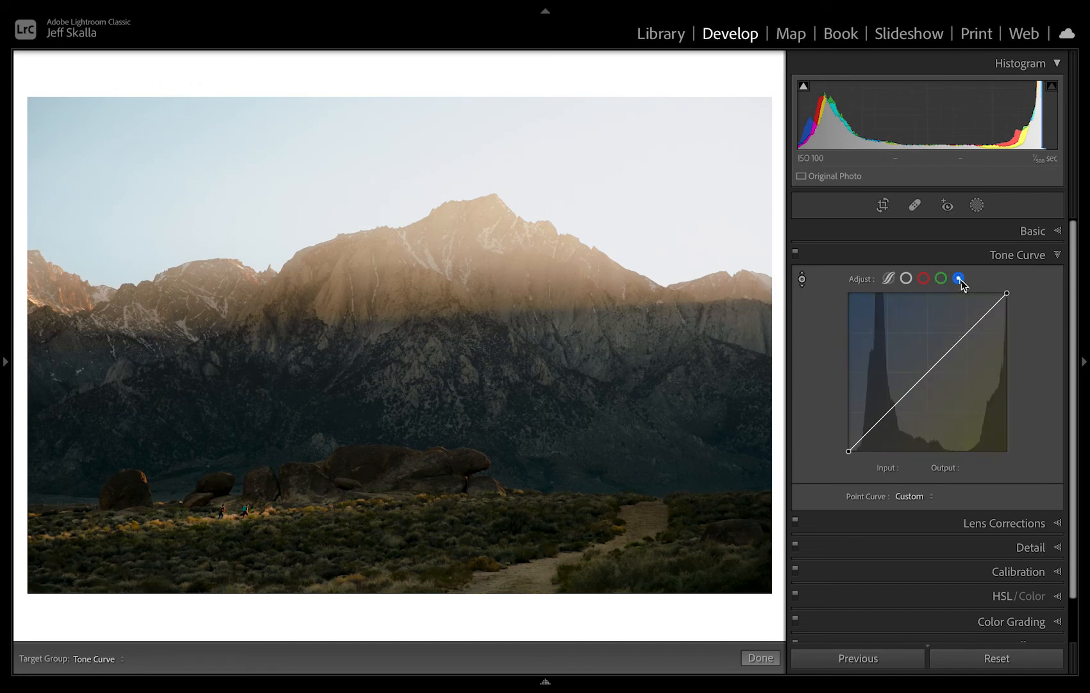
click(801, 279)
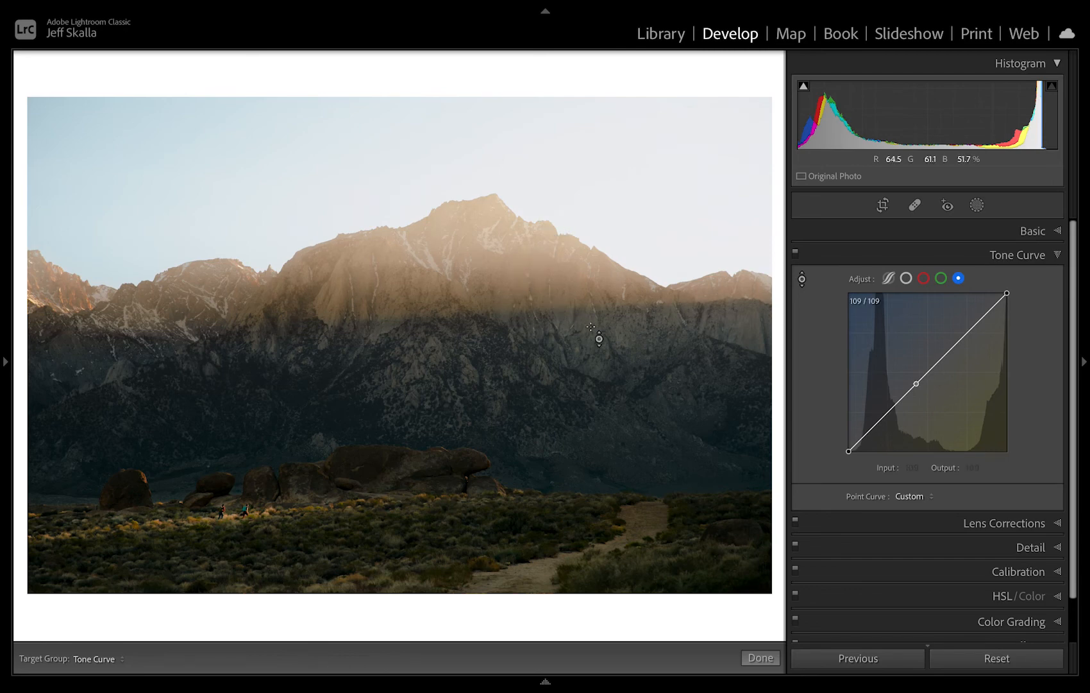
drag(417, 359, 417, 353)
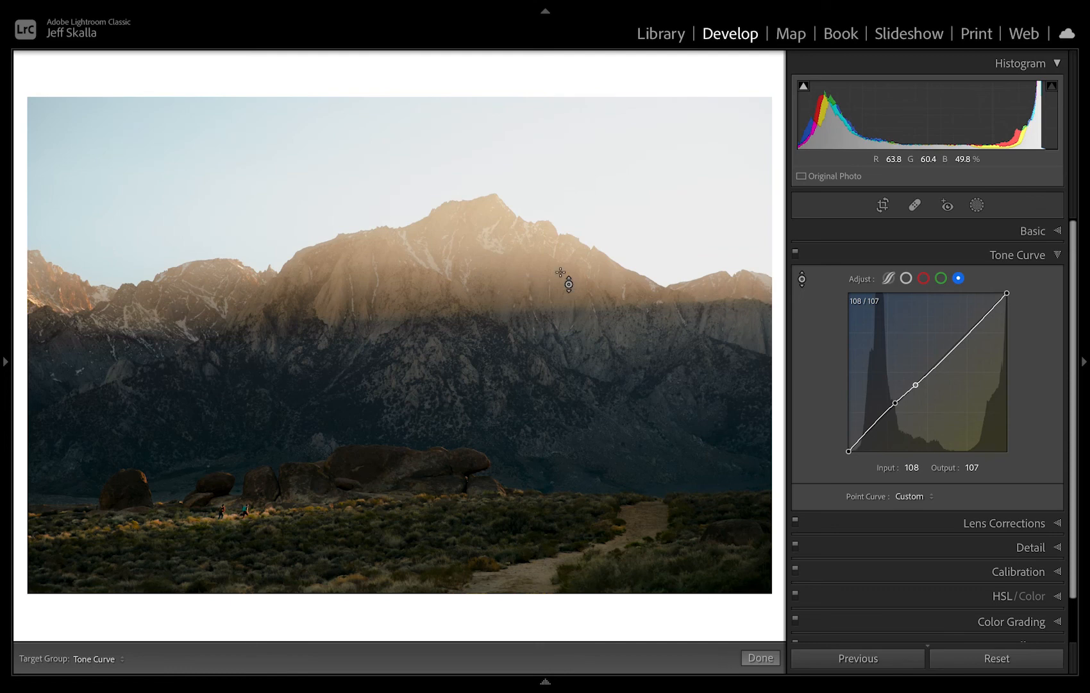
click(502, 521)
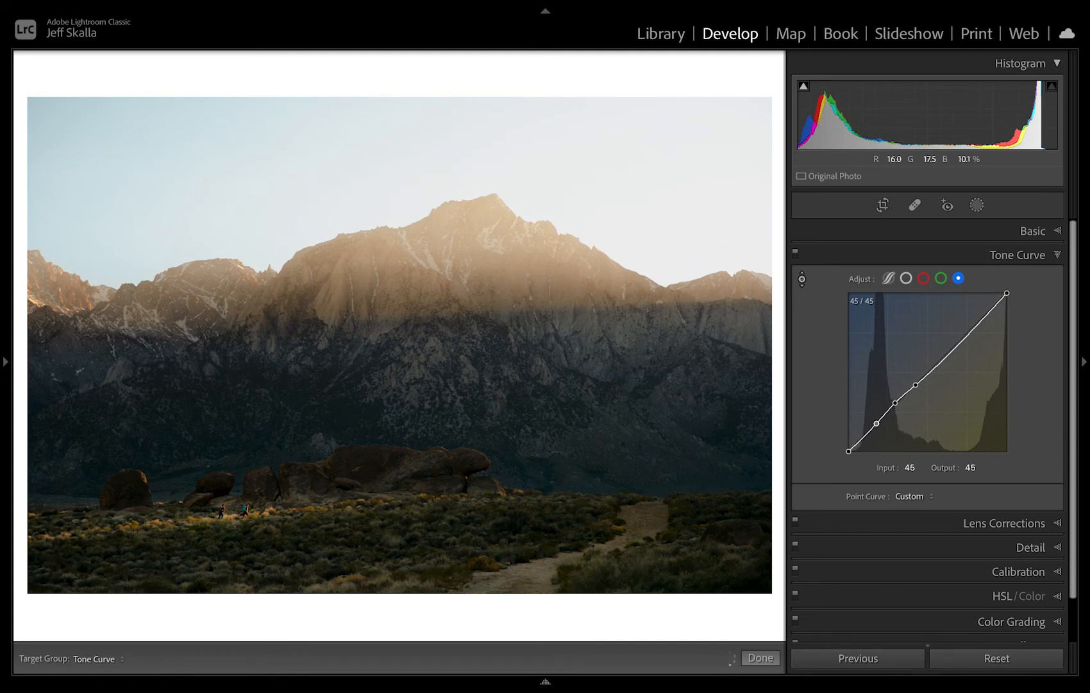
drag(502, 521, 503, 518)
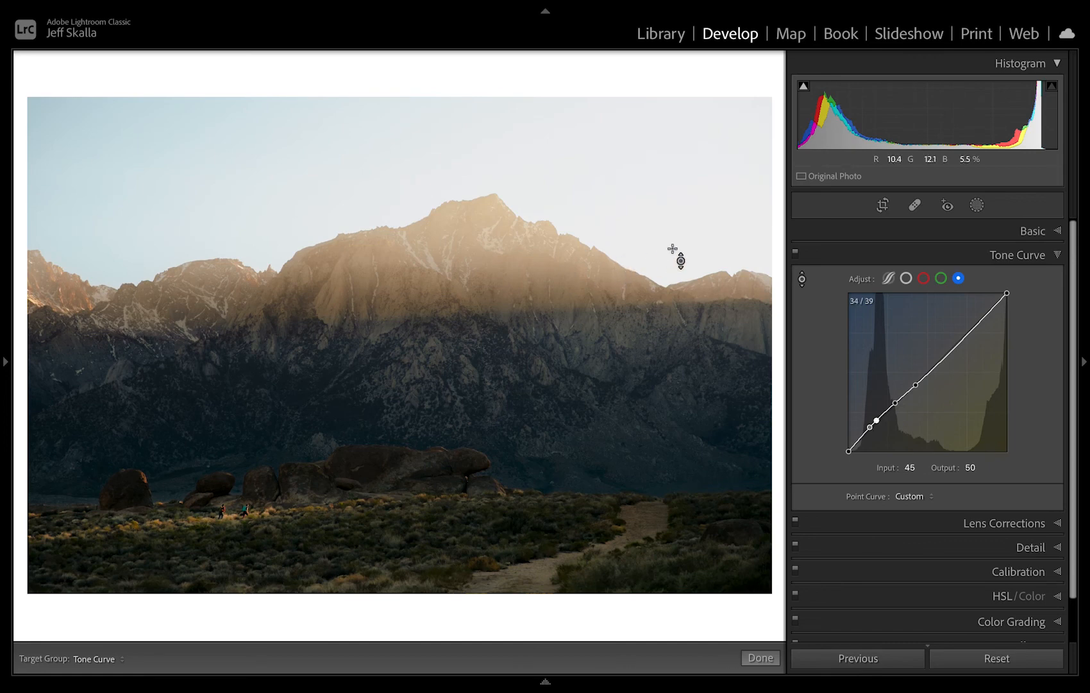
drag(673, 249, 672, 262)
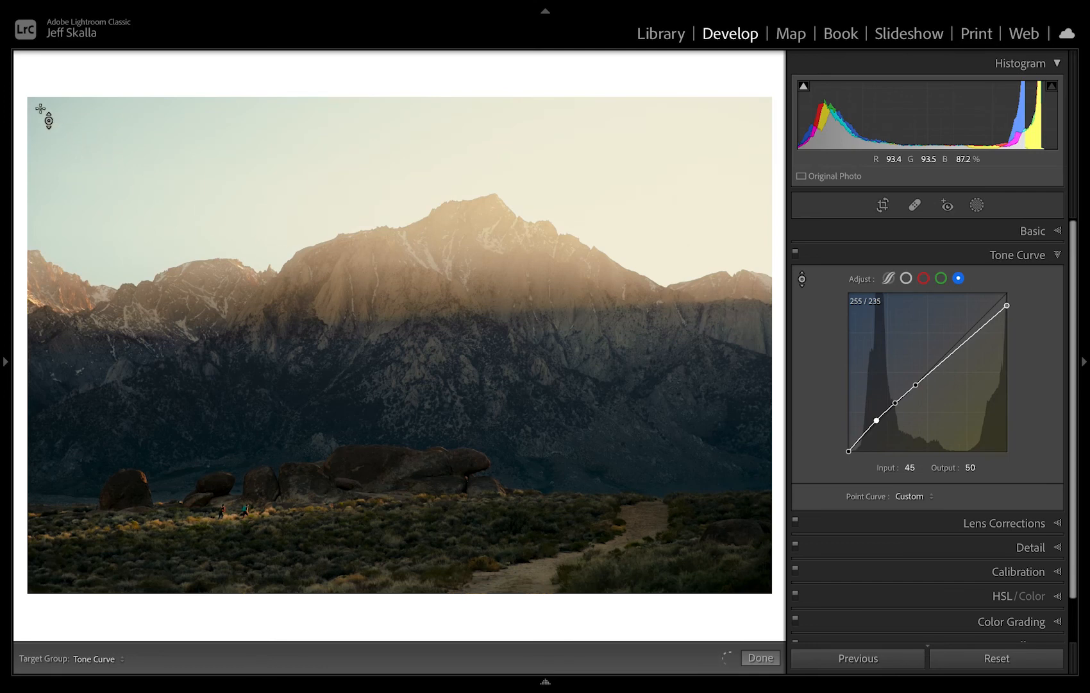
drag(40, 108, 41, 102)
On the red tone curve, target photo tones to set points 147 to 154, 75 to 77 and 172 to 176.
click(923, 279)
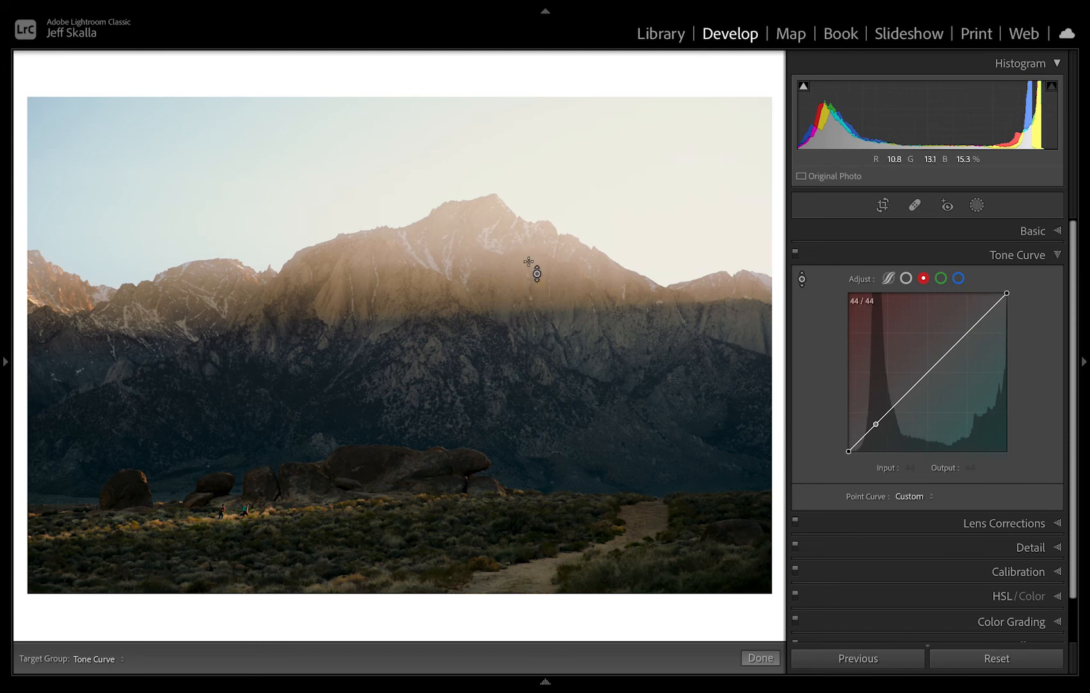
drag(491, 239, 490, 230)
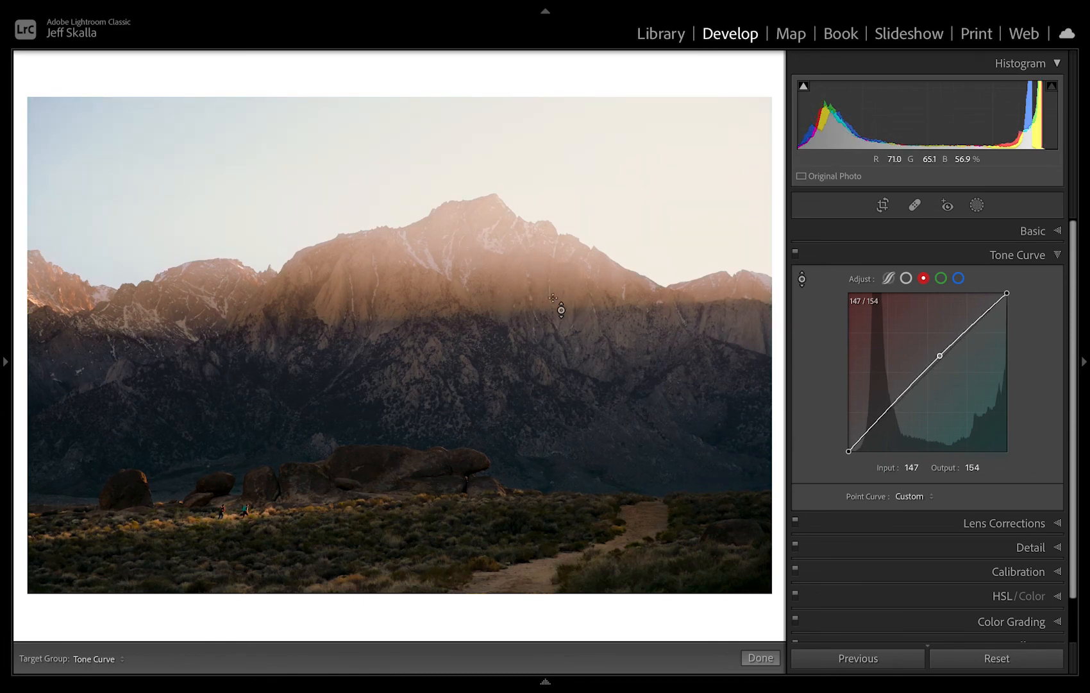
drag(582, 324, 582, 328)
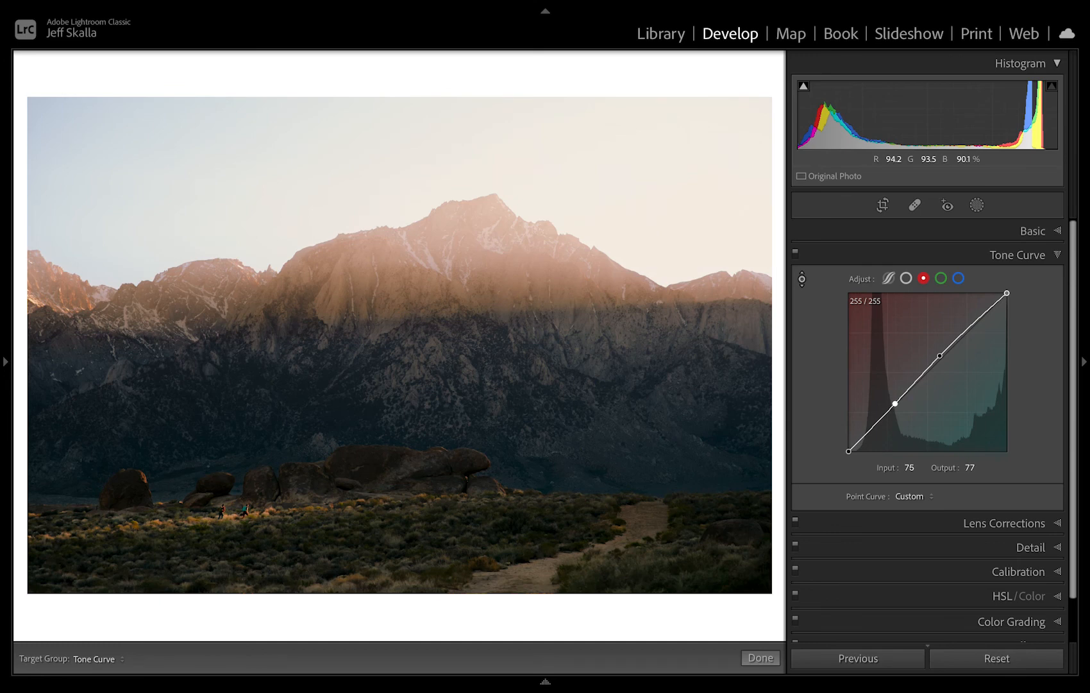
drag(513, 151, 514, 157)
drag(723, 242, 723, 236)
drag(72, 128, 72, 131)
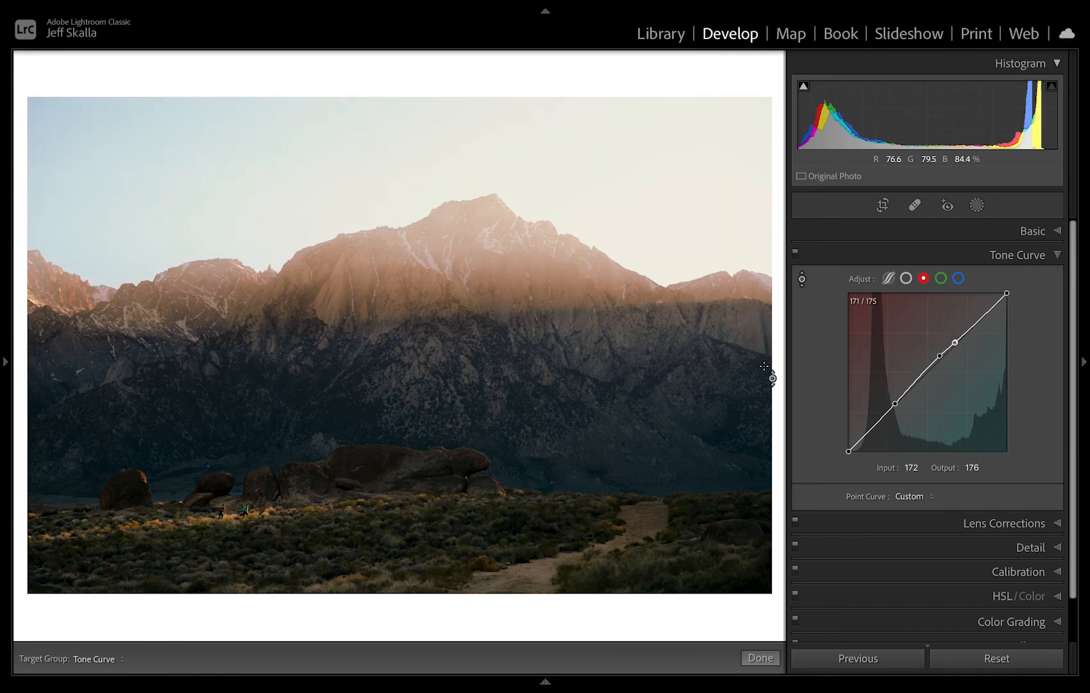
Add a red curve shadow point at input 38, output 40, and set the background around the photo to Black.
click(873, 431)
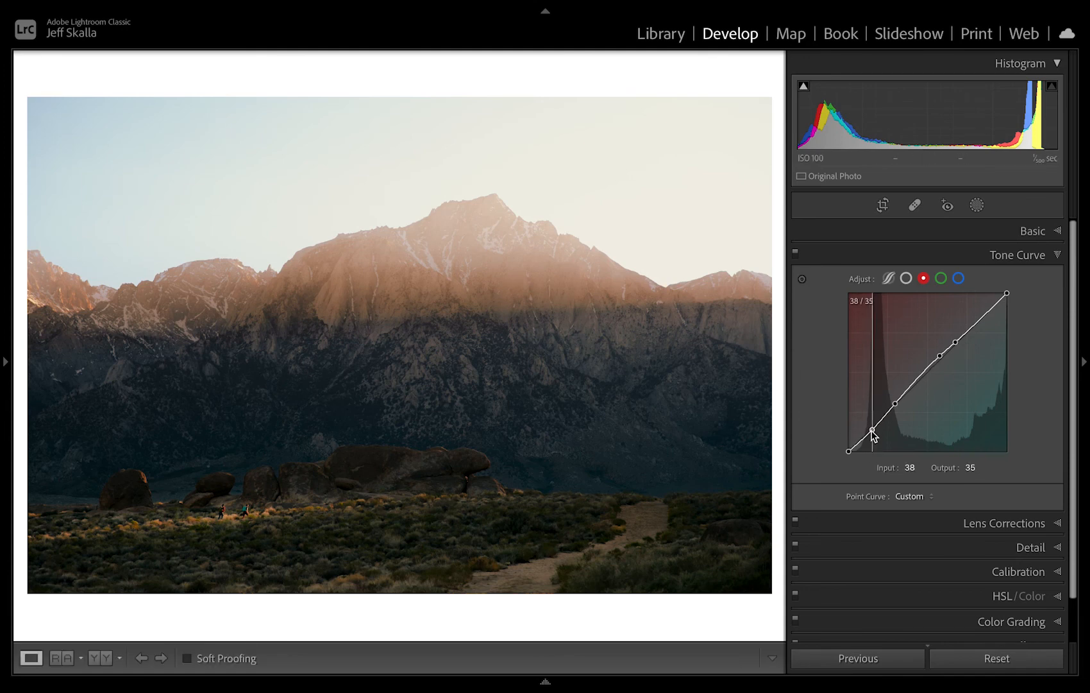
drag(872, 431, 873, 426)
drag(872, 428, 871, 427)
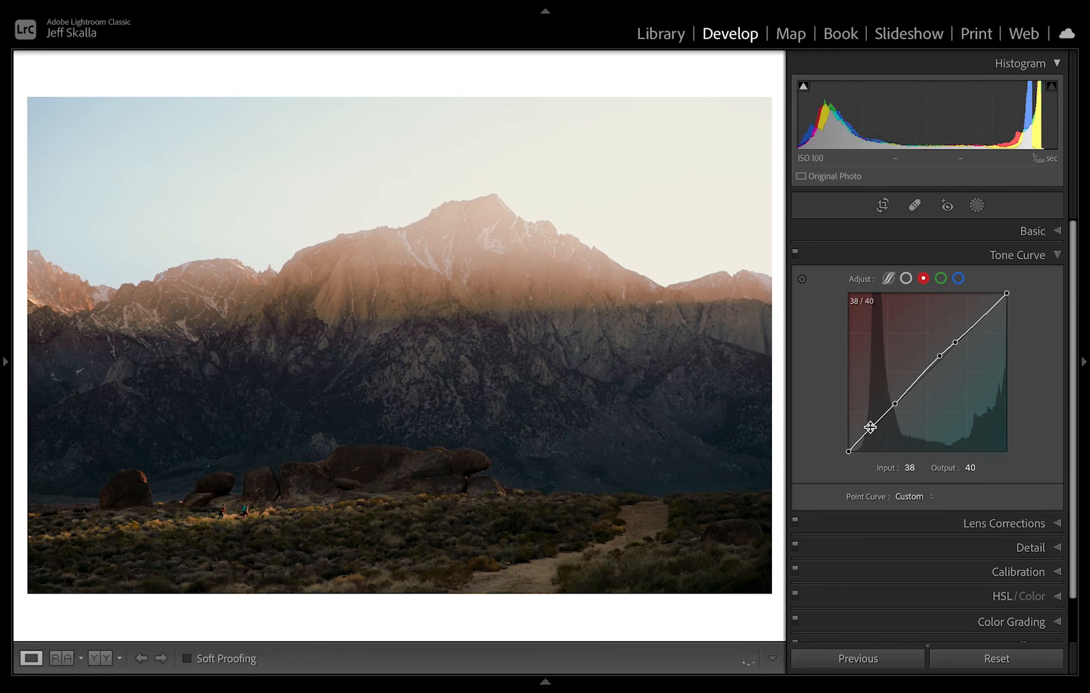
right_click(739, 615)
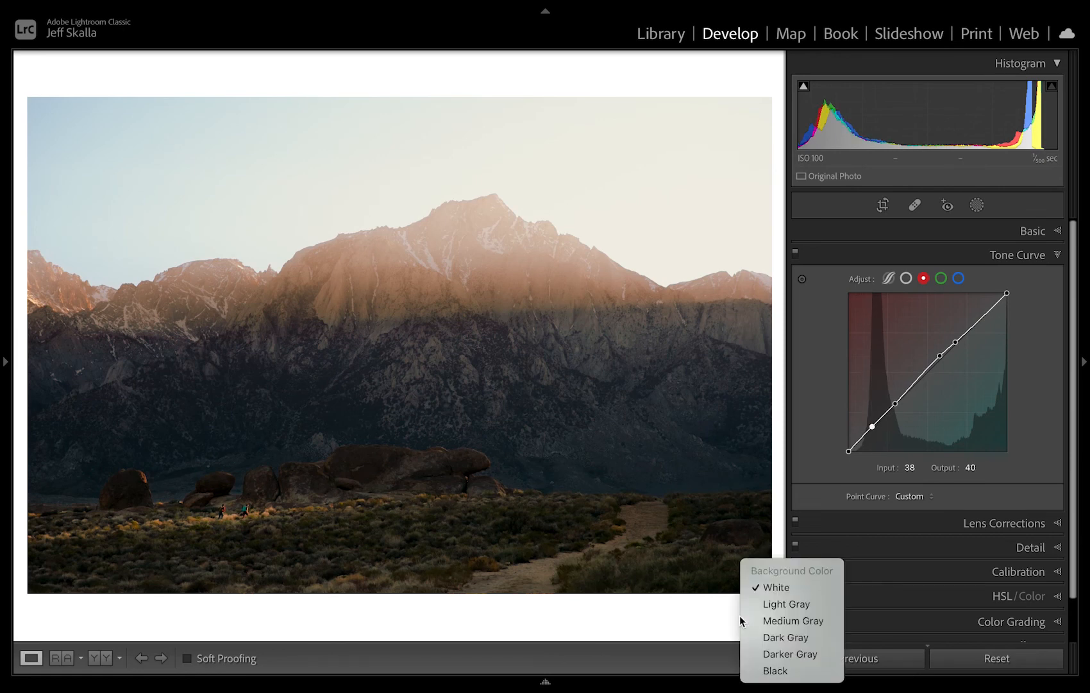
click(787, 675)
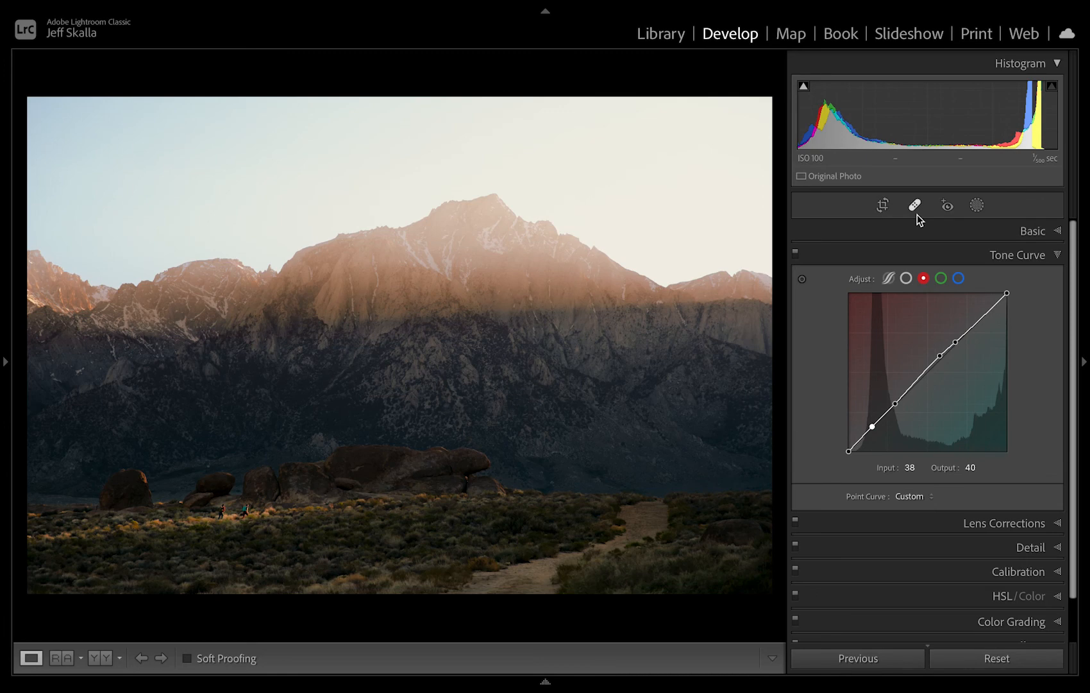
Add a luminance range mask for the darkest tones, 0/0 to 3/33, previewing it with Exposure −2.22, and reset Exposure to 0.
click(977, 205)
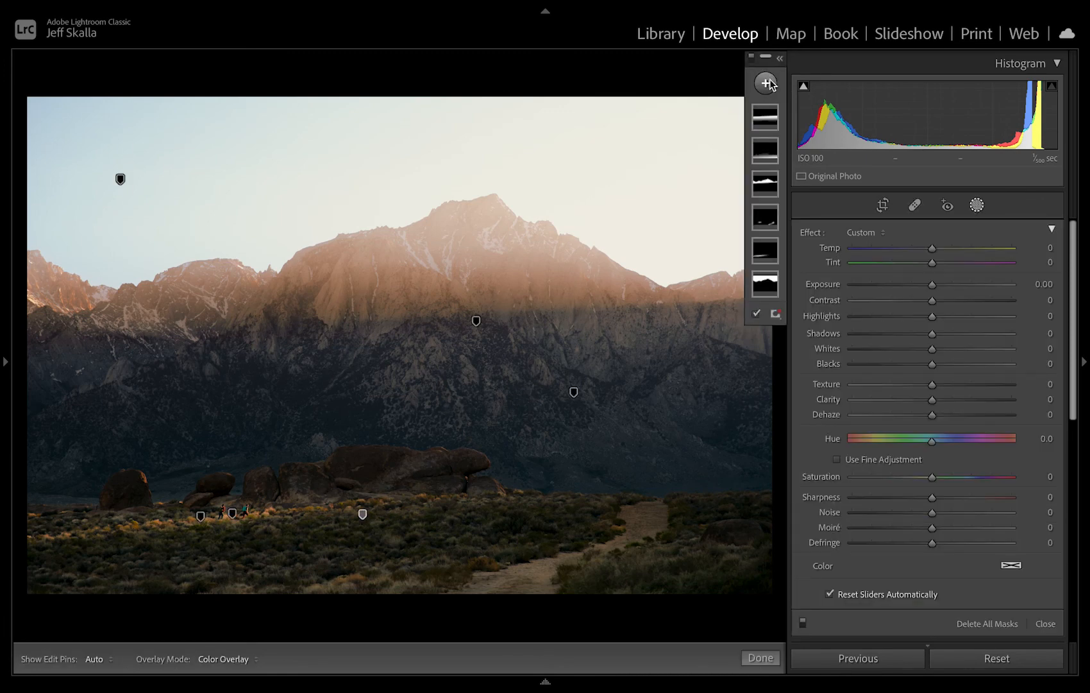
click(769, 84)
click(791, 249)
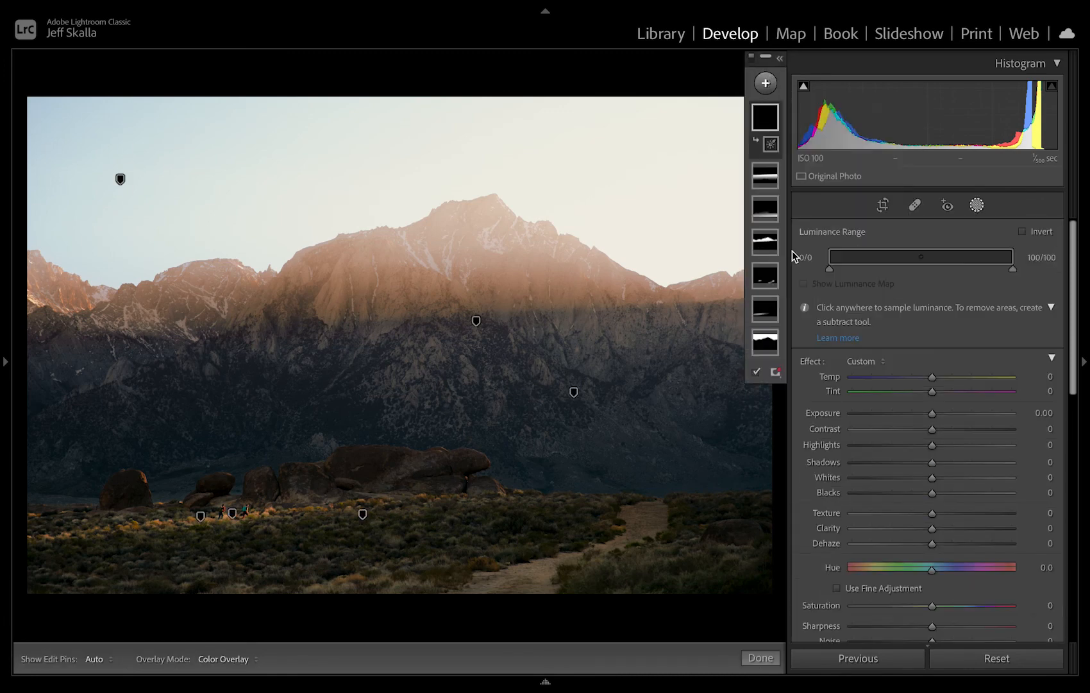
click(888, 414)
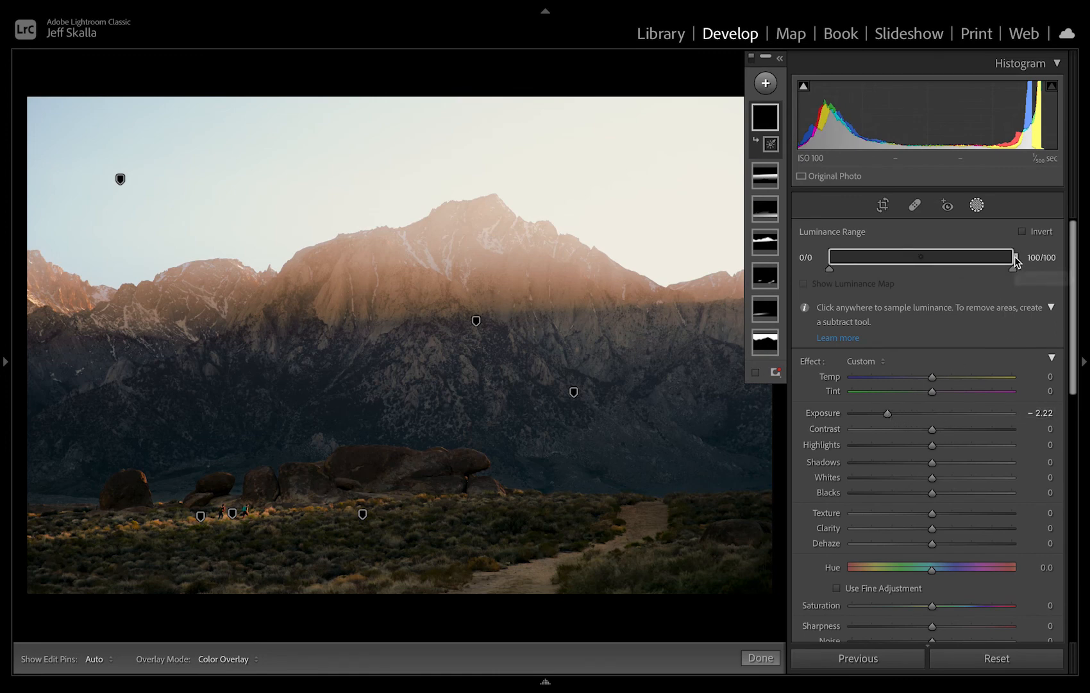
drag(1015, 260, 927, 275)
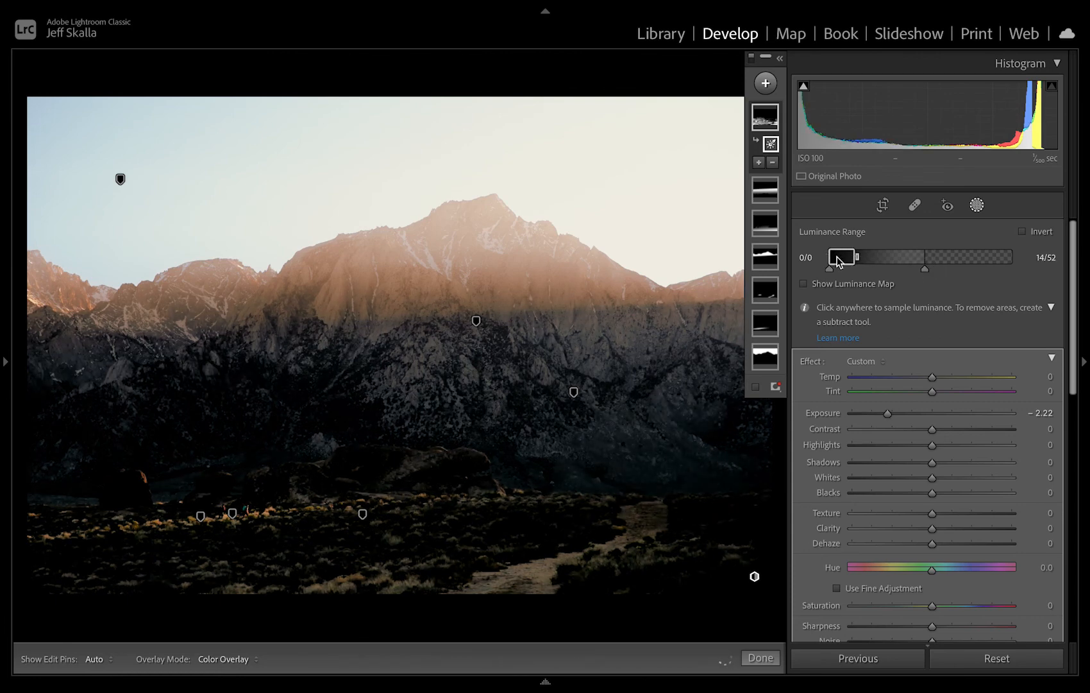
drag(838, 259, 837, 260)
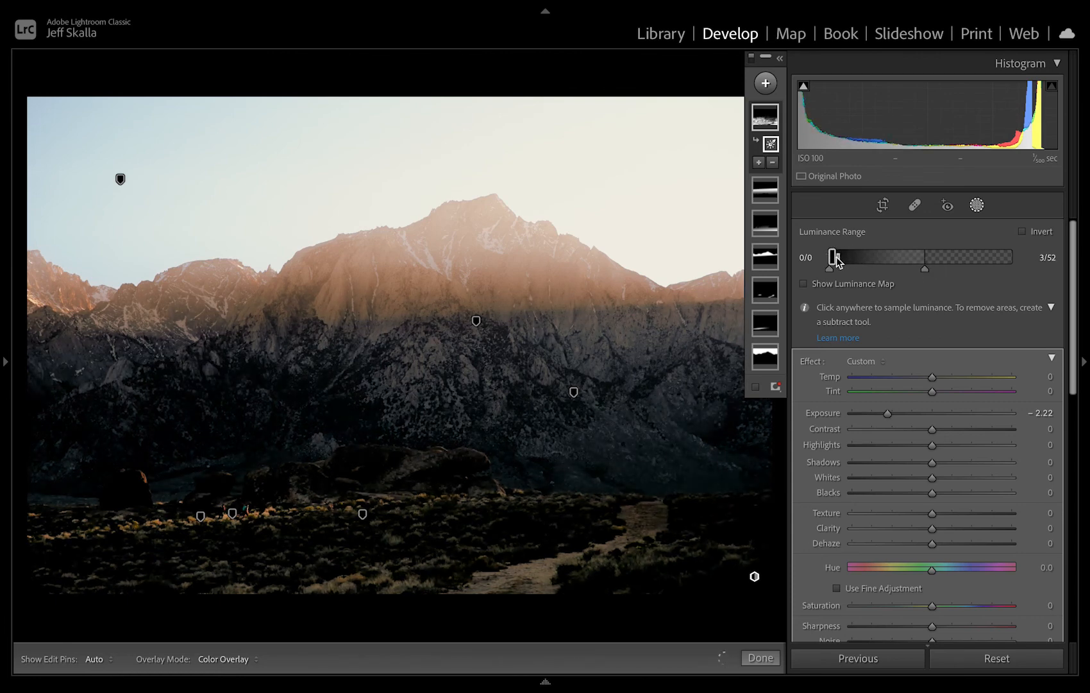
drag(925, 270, 893, 272)
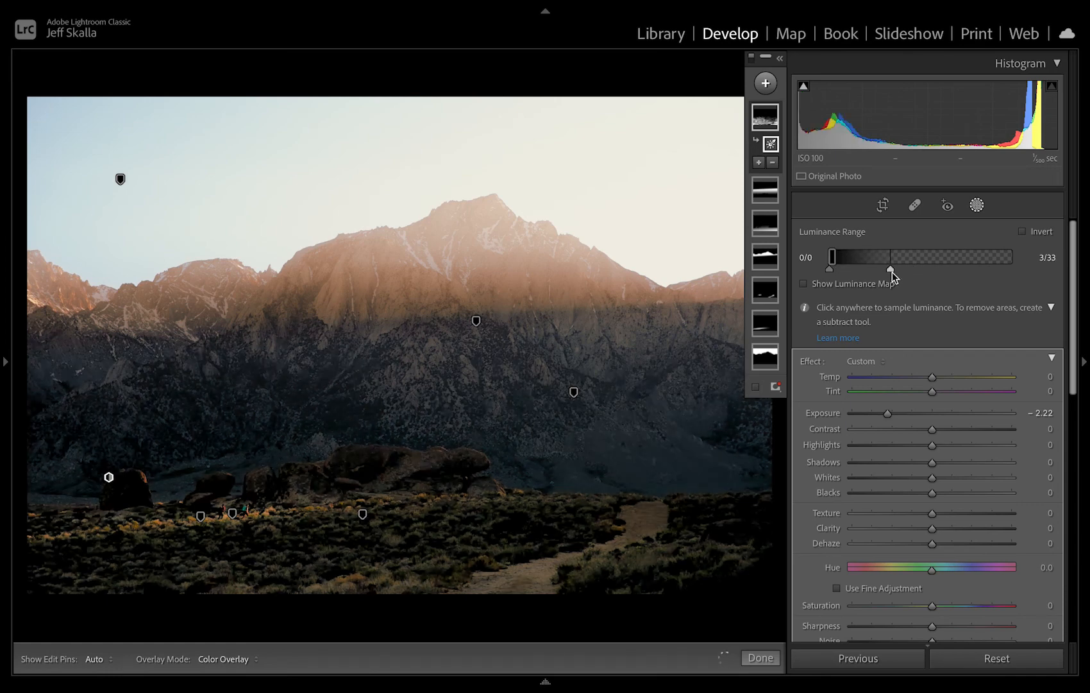
double_click(887, 413)
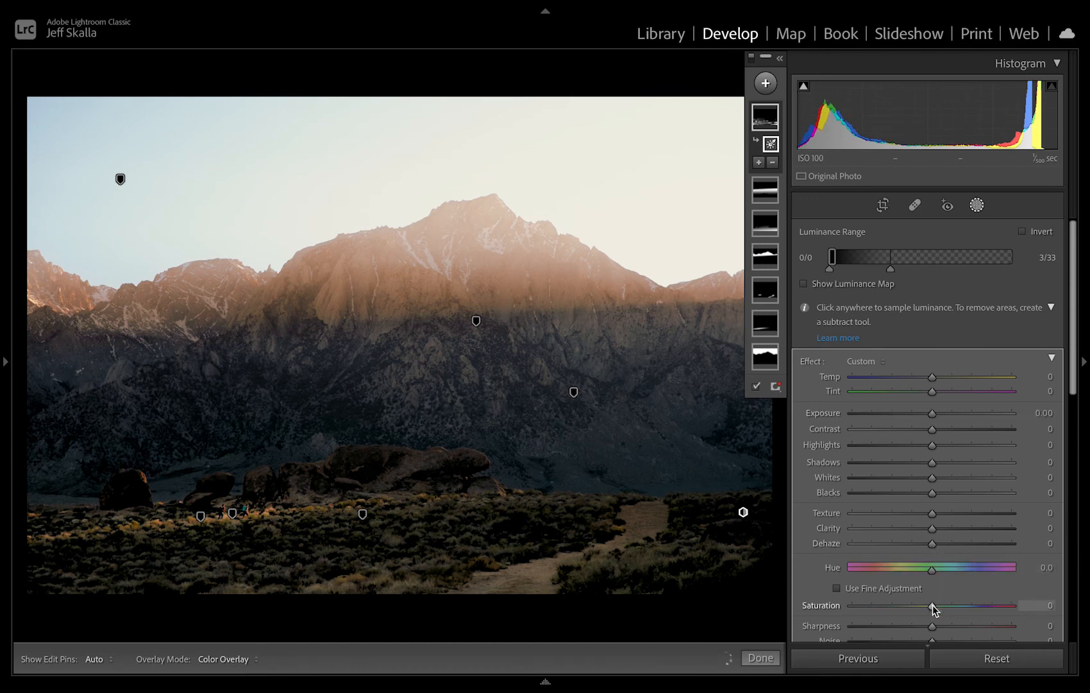
Hide the mask overlay, try both Saturation extremes on the darkest tones, settle on a reduced Saturation, and close masking.
key(o)
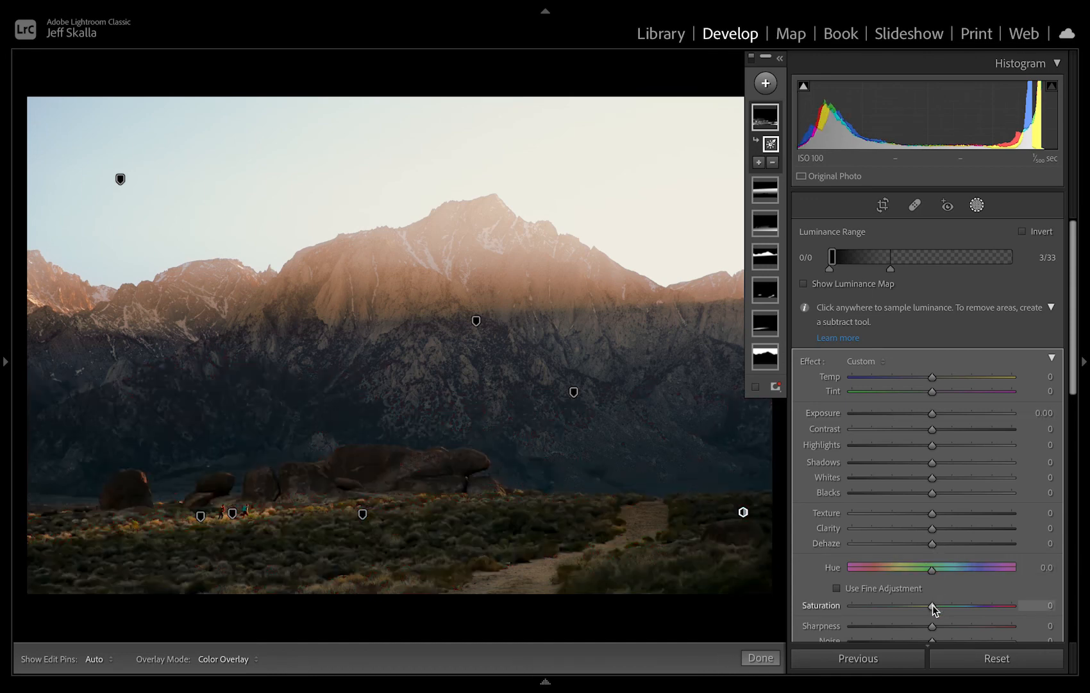
drag(933, 606, 907, 605)
drag(904, 607, 851, 607)
drag(851, 608, 1047, 612)
click(850, 606)
drag(864, 620, 885, 617)
key(shift+w)
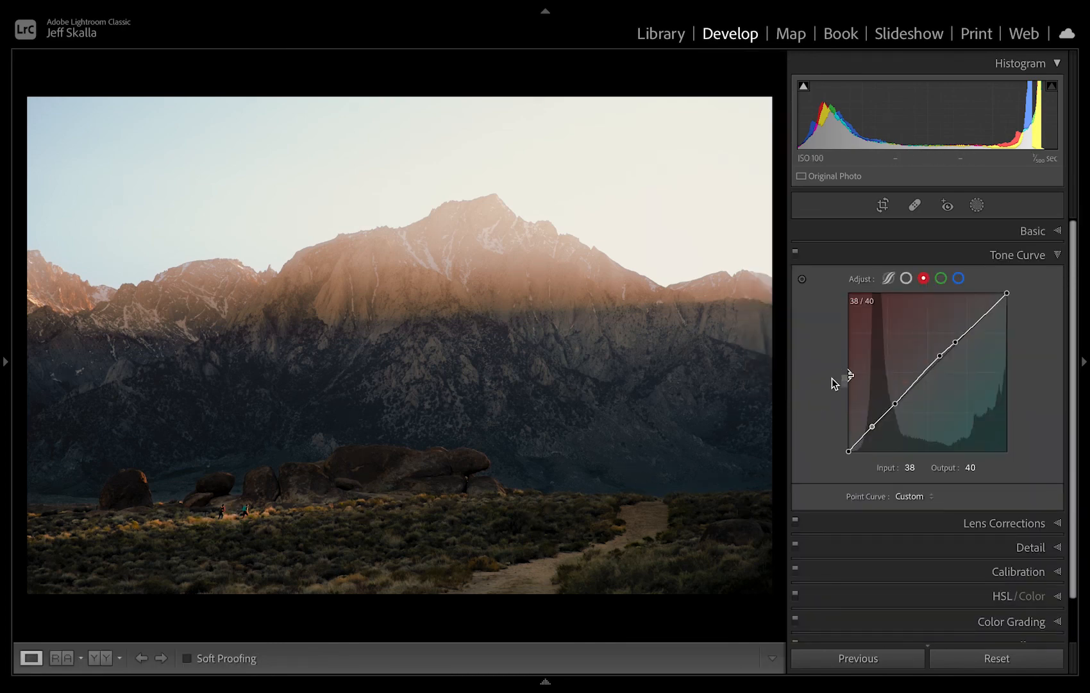
Reopen the Basic adjustments and examine the hikers, boulders, dark mountain face and foreground shrubs up close.
click(988, 227)
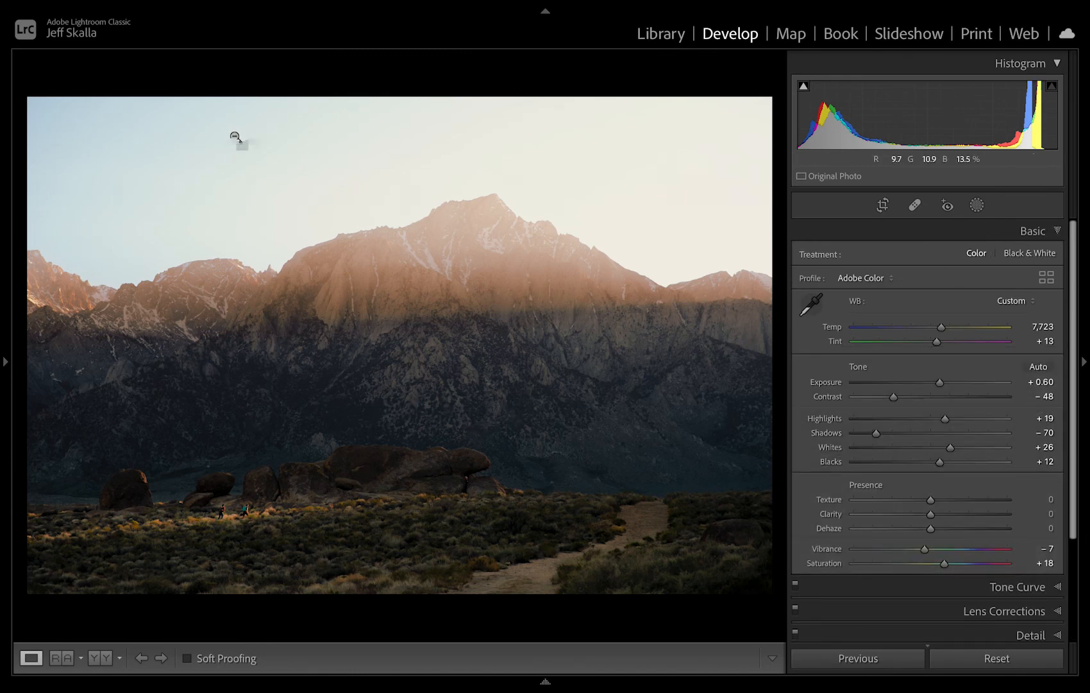
click(269, 451)
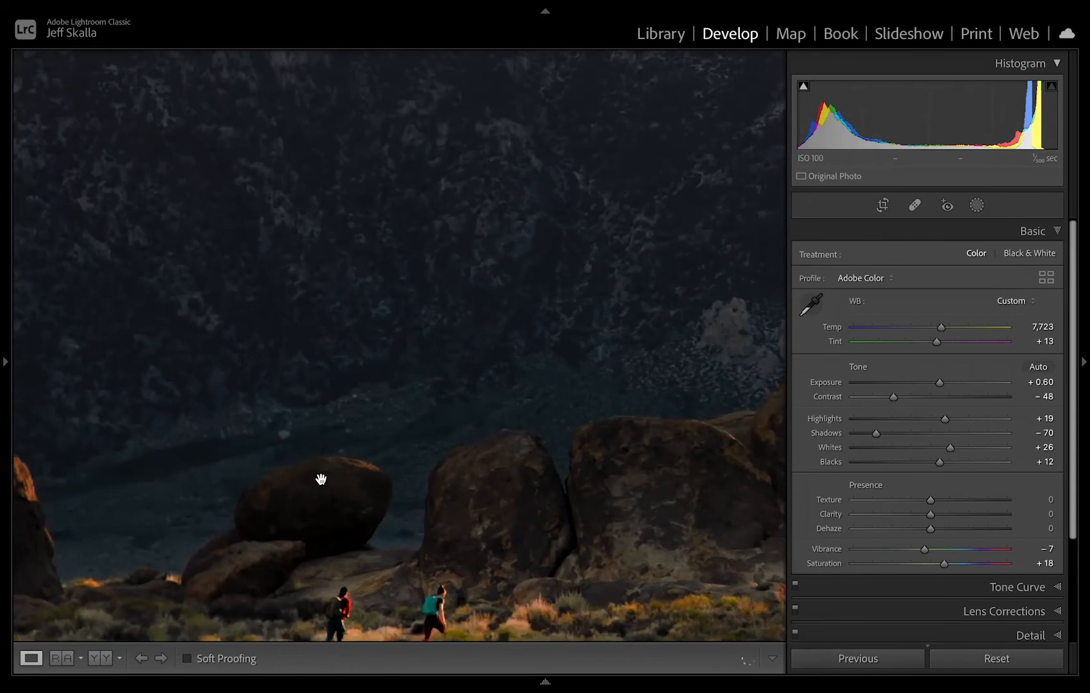
drag(353, 573, 496, 259)
drag(574, 368, 343, 477)
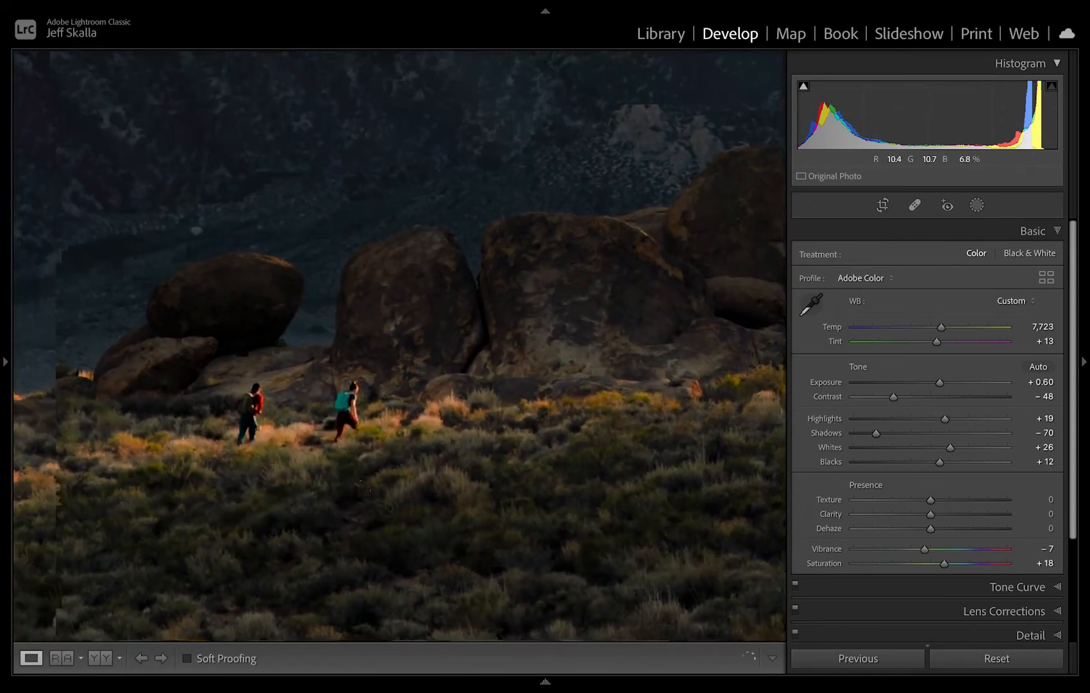
scroll(361, 484, up, 2)
scroll(360, 482, down, 2)
scroll(360, 482, up, 4)
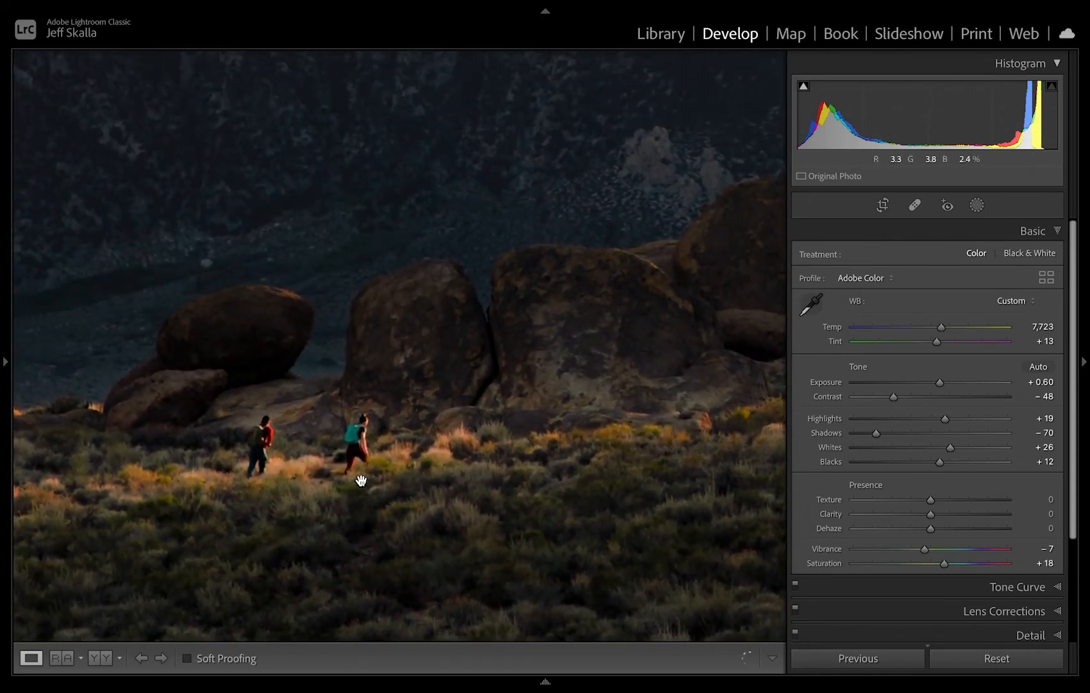
scroll(360, 480, up, 7)
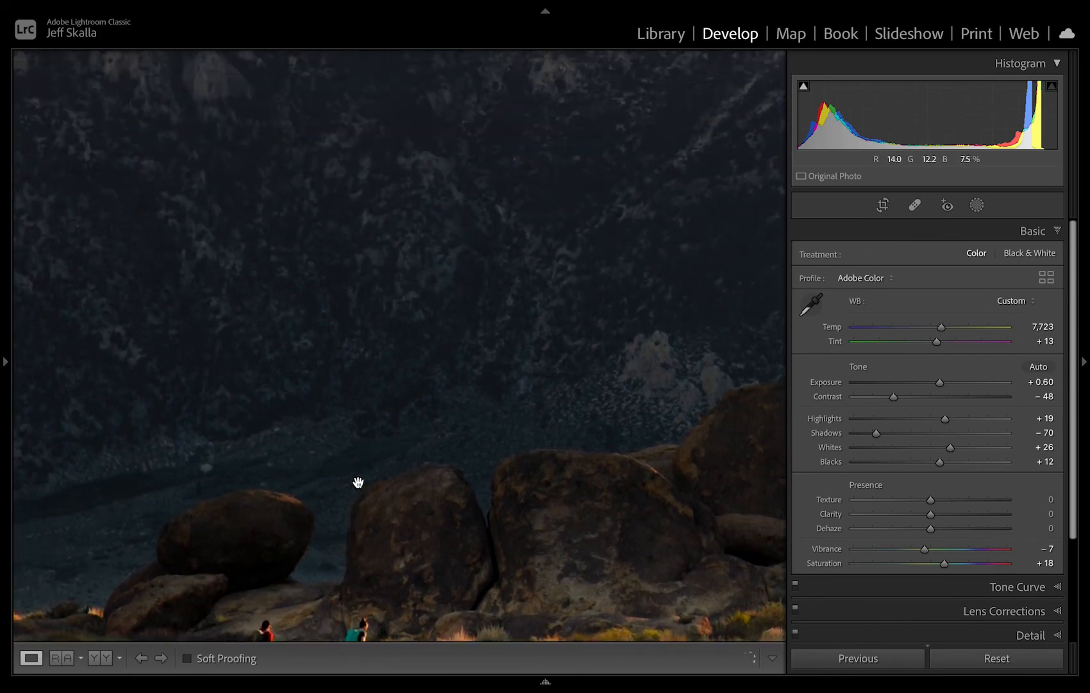
scroll(358, 481, down, 5)
scroll(358, 481, down, 10)
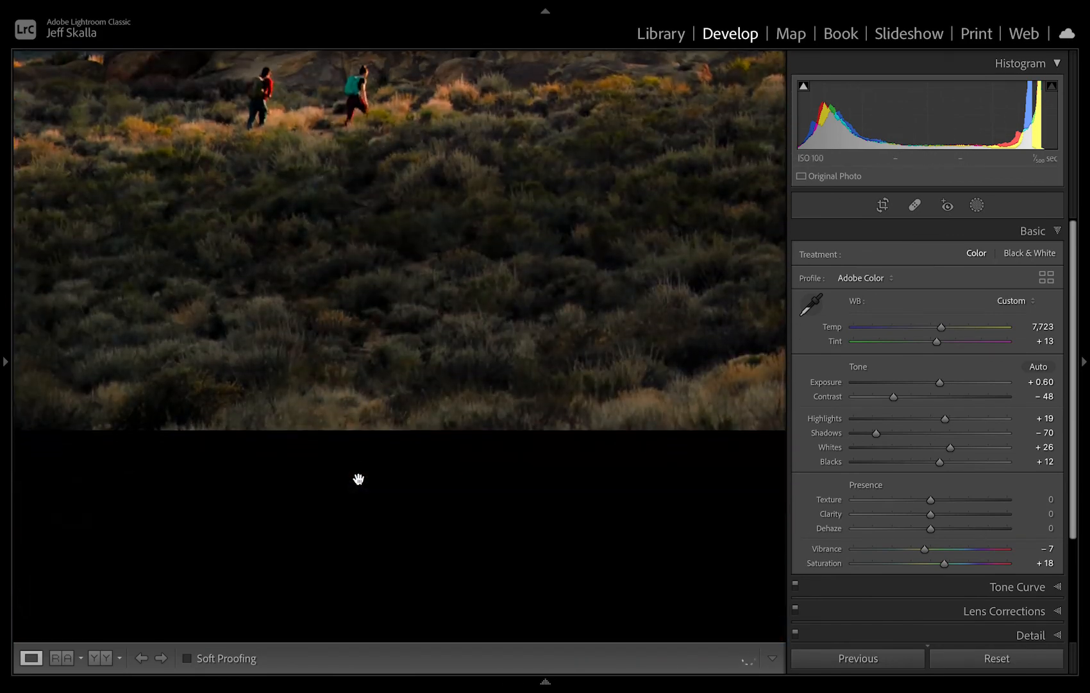
Examine the balanced boulders, the sunlit brush line and the sandy path in the foreground up close.
scroll(358, 480, up, 1)
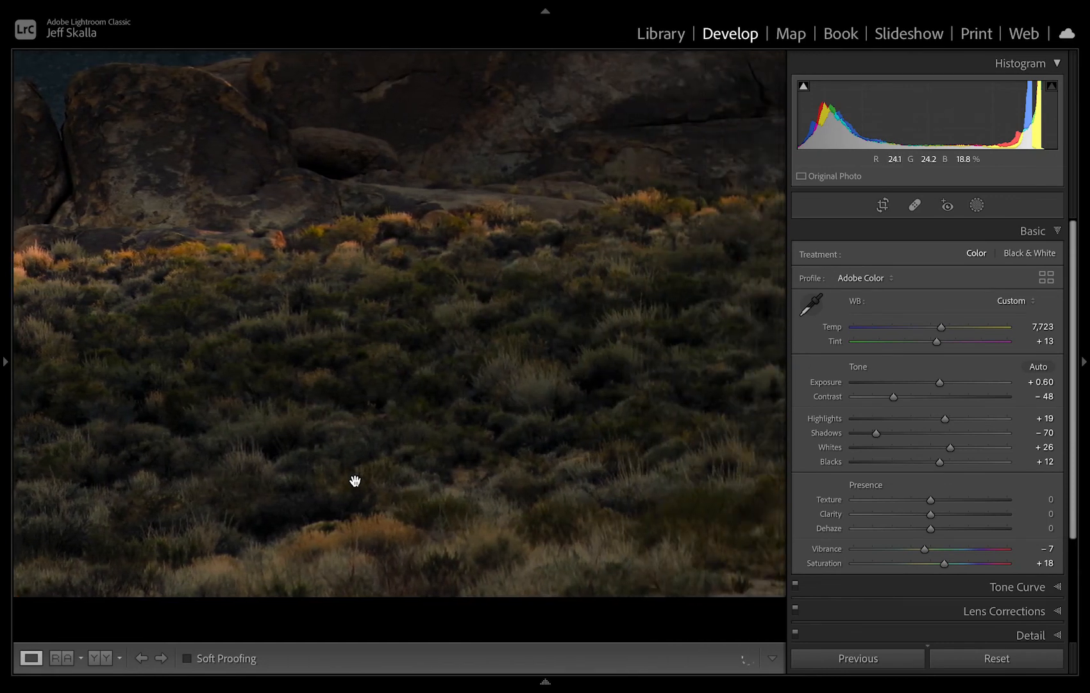
scroll(355, 481, up, 4)
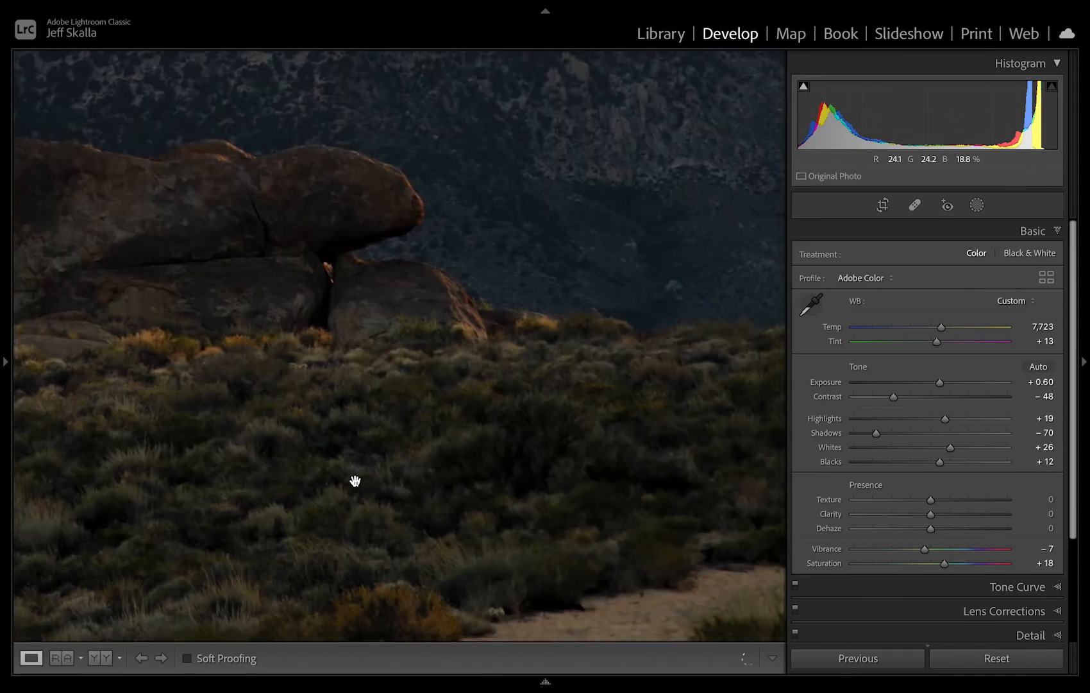
scroll(355, 481, right, 7)
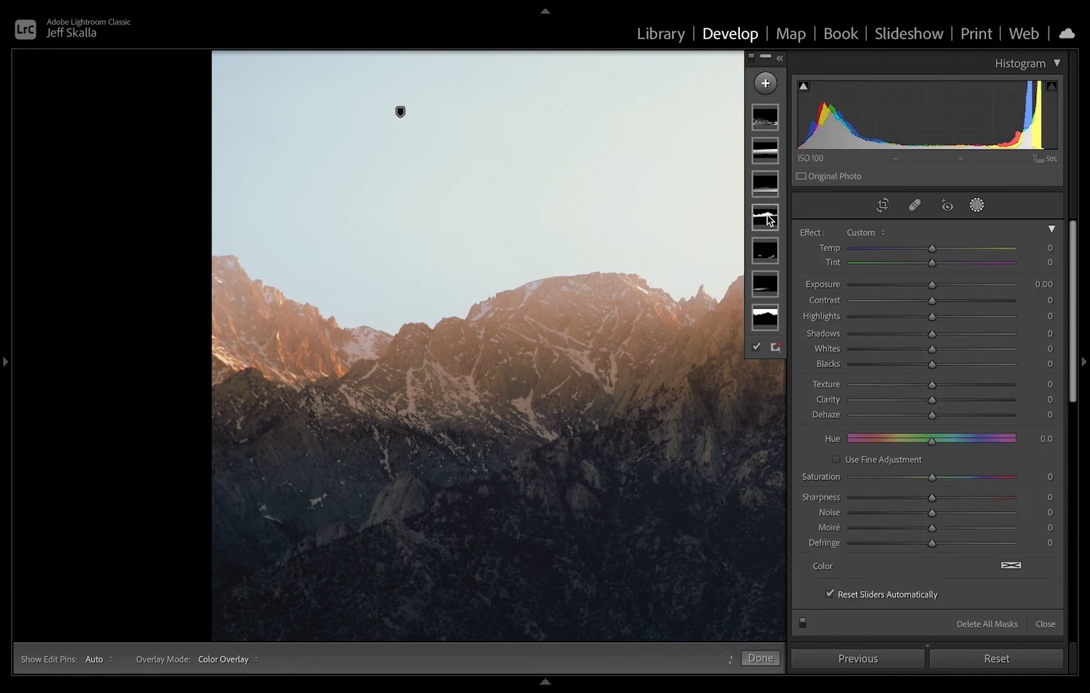
Select the subtracting brush in the warm peaks mask and, at Size 15, brush over the shaded slope below the left peaks.
click(767, 217)
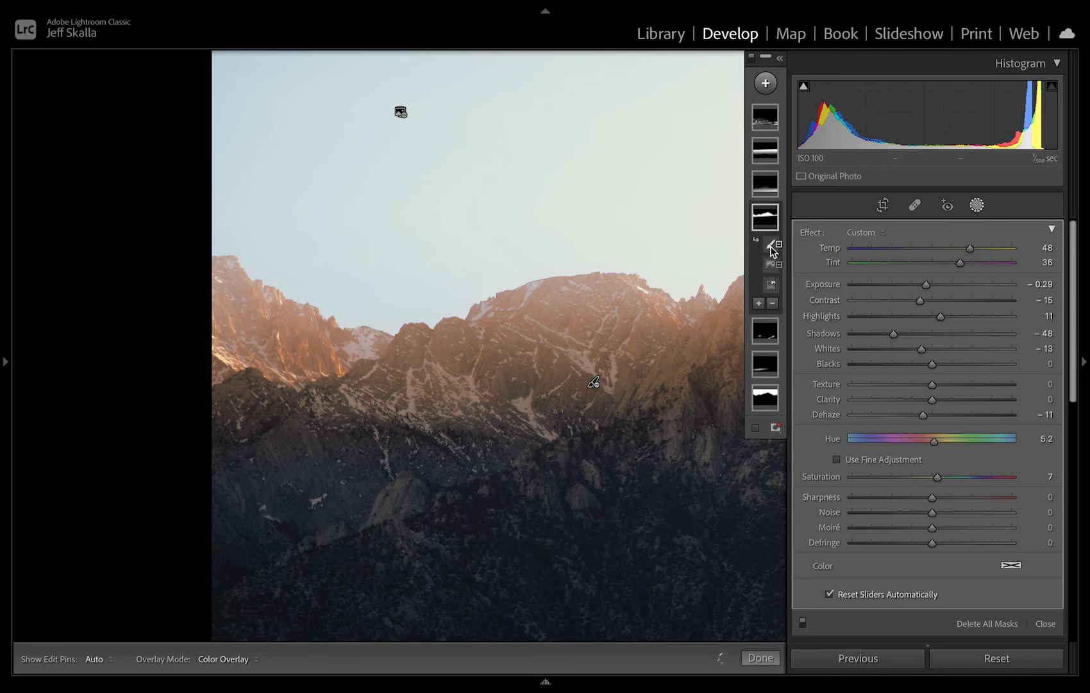
click(772, 244)
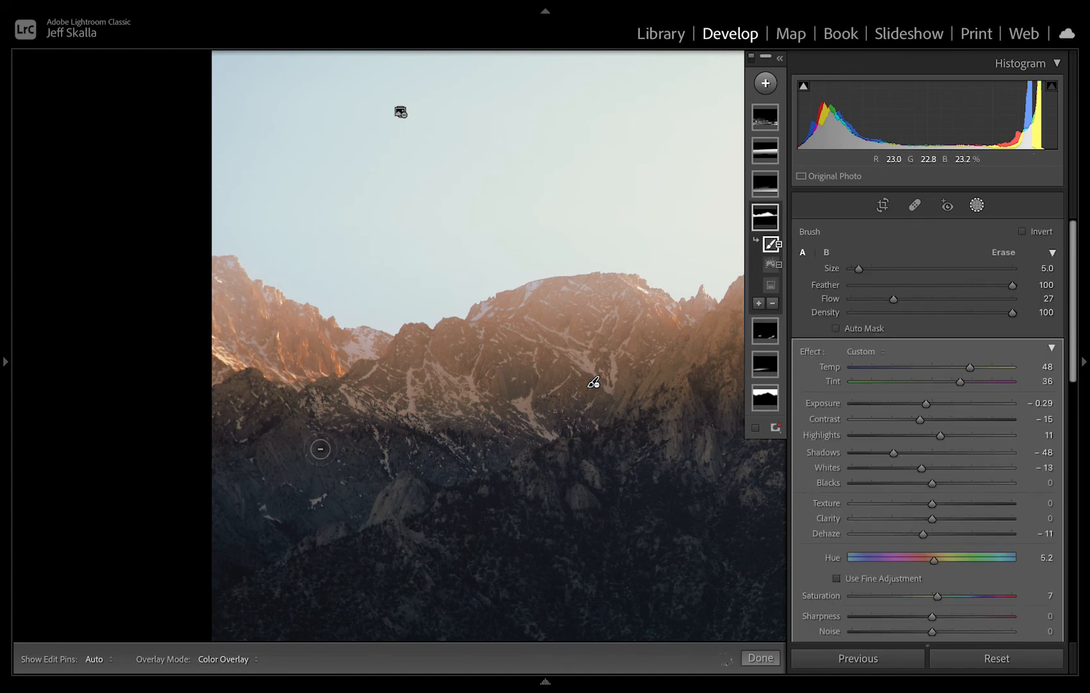
scroll(320, 449, up, 10)
mouse_move(251, 415)
mouse_down()
mouse_move(224, 428)
mouse_move(244, 445)
mouse_move(266, 440)
mouse_move(227, 414)
mouse_move(238, 425)
mouse_move(230, 436)
mouse_move(208, 426)
mouse_move(267, 457)
mouse_move(380, 459)
mouse_move(458, 434)
mouse_move(391, 424)
mouse_move(450, 466)
mouse_move(501, 454)
mouse_move(301, 460)
mouse_move(411, 458)
mouse_move(458, 442)
mouse_move(392, 472)
mouse_move(583, 399)
mouse_move(512, 436)
mouse_move(526, 432)
mouse_move(583, 390)
mouse_move(512, 435)
mouse_move(485, 429)
mouse_move(516, 402)
mouse_move(317, 460)
mouse_move(249, 449)
mouse_move(268, 436)
mouse_move(255, 412)
mouse_move(217, 397)
mouse_move(258, 414)
mouse_move(223, 399)
mouse_move(214, 410)
mouse_move(238, 419)
mouse_move(280, 414)
mouse_move(274, 436)
mouse_move(243, 431)
mouse_up()
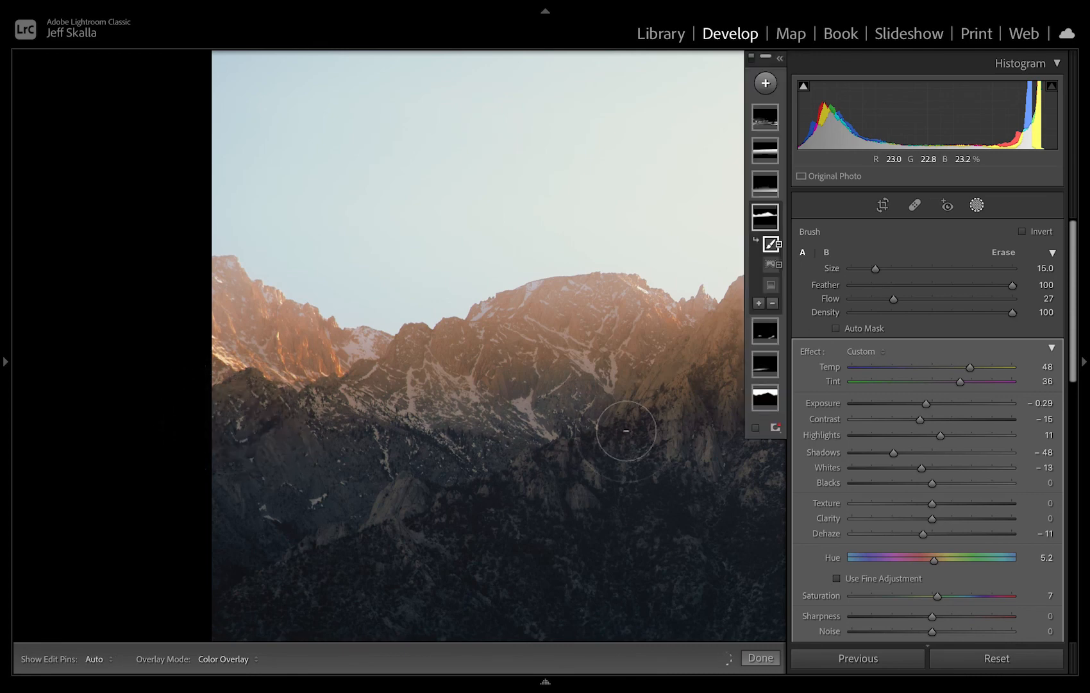
Subtract more of the warm peaks mask below the left ridge at brush Size 9, comparing with the edit pins hidden.
key(z)
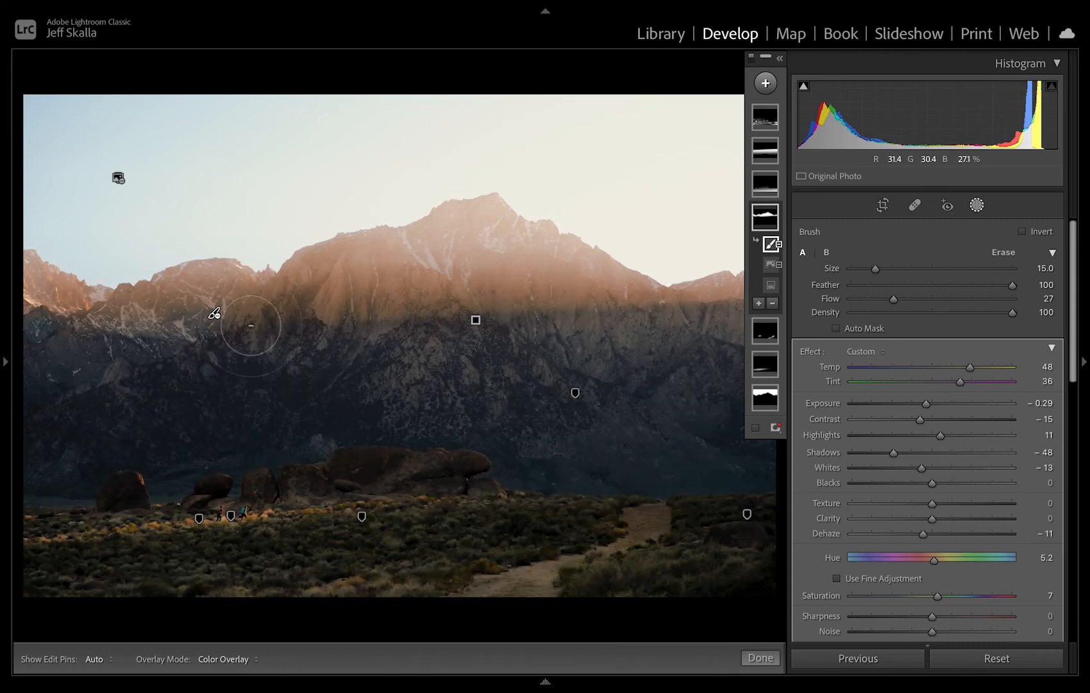
scroll(163, 331, down, 4)
scroll(163, 331, down, 2)
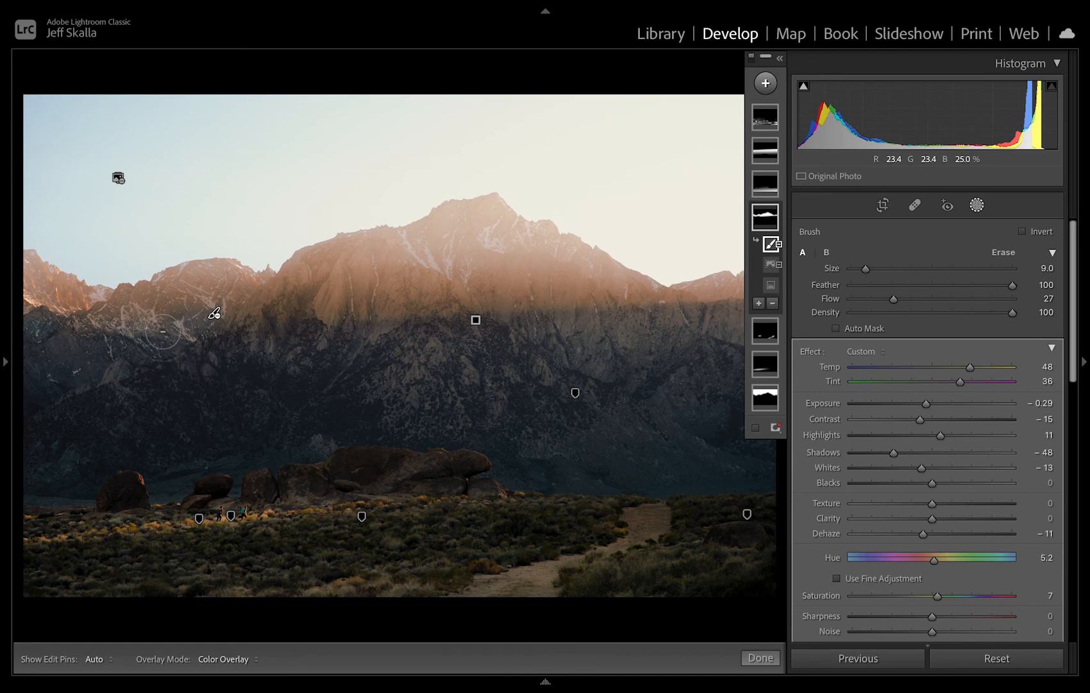
mouse_move(204, 324)
mouse_down()
mouse_move(207, 297)
mouse_move(118, 313)
mouse_move(133, 300)
mouse_move(106, 311)
mouse_move(165, 328)
mouse_up()
key(h)
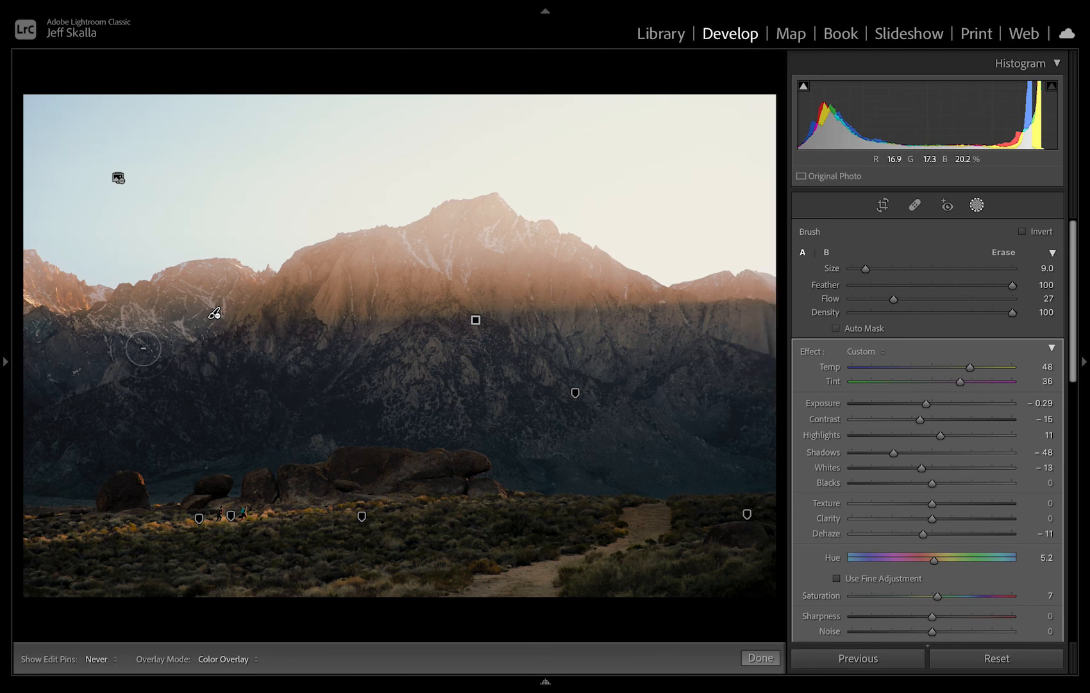
key(h)
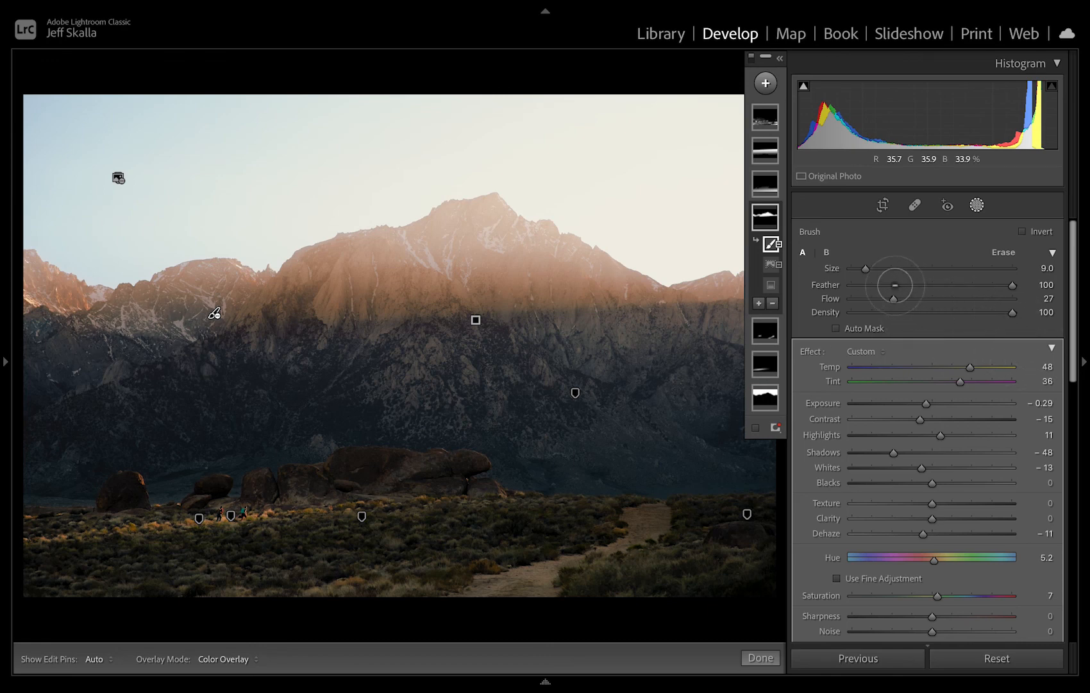
key(h)
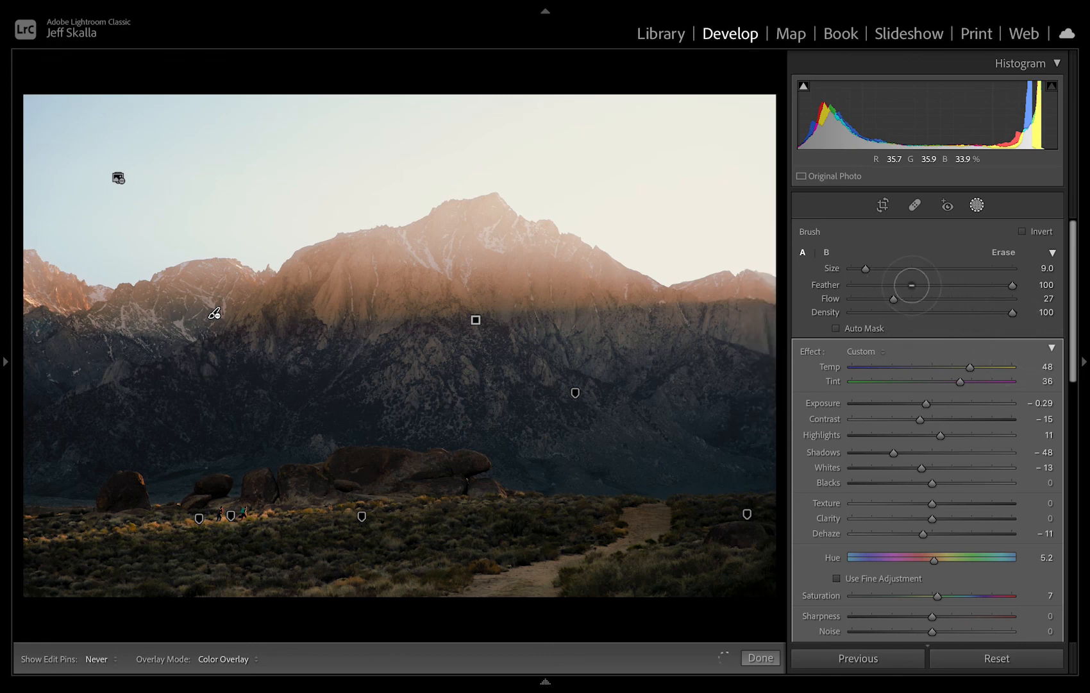
key(h)
Lower the brush Feather to 38 and subtract the warm mask across the shaded snowy slope at the far left.
click(912, 285)
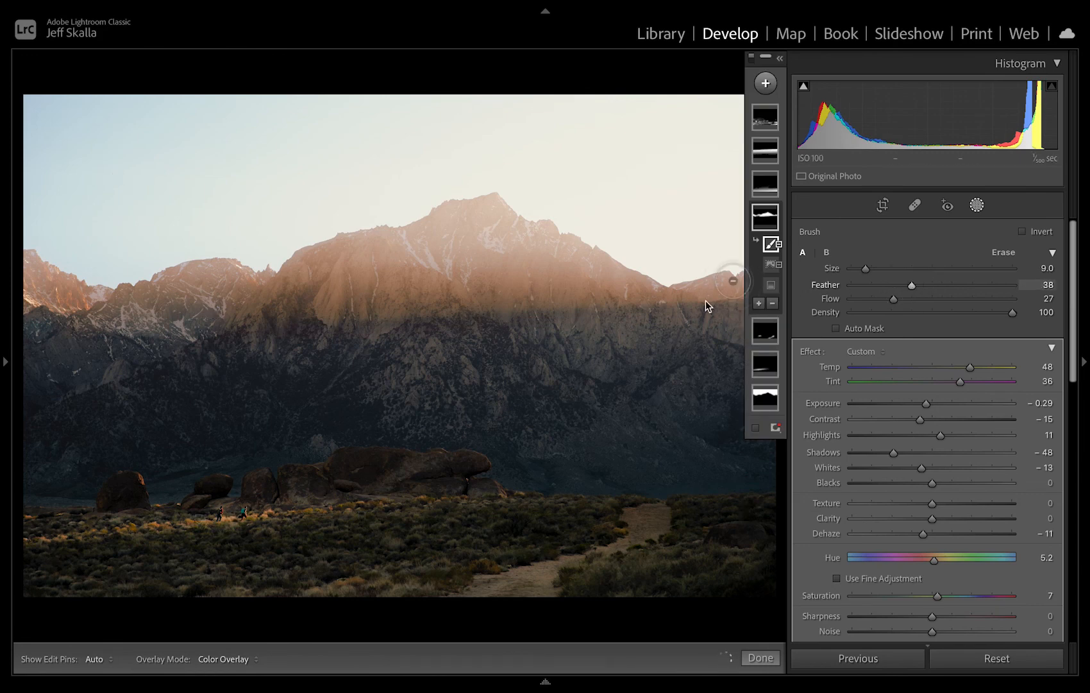
drag(178, 329, 73, 333)
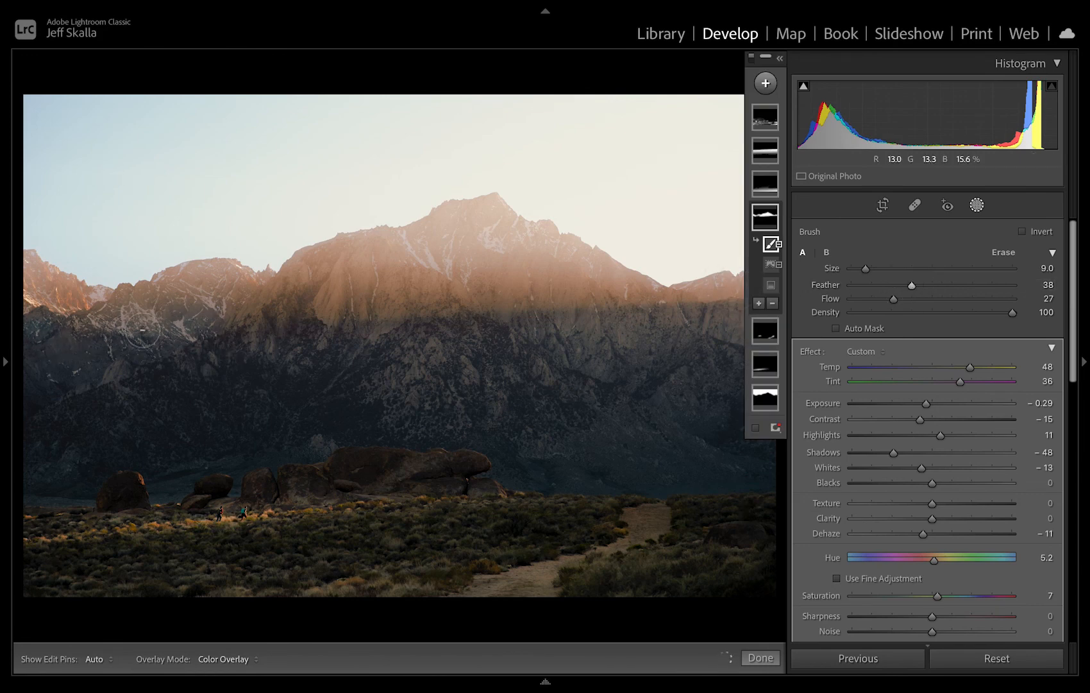
key(h)
mouse_move(143, 326)
mouse_down()
mouse_move(102, 320)
mouse_move(171, 328)
mouse_move(114, 340)
mouse_move(177, 332)
mouse_move(97, 335)
mouse_up()
key(h)
Erase parts of the subtraction along the left peaks' lower edge with the eraser at Size 4, undoing one stroke along the way.
key(super+minus)
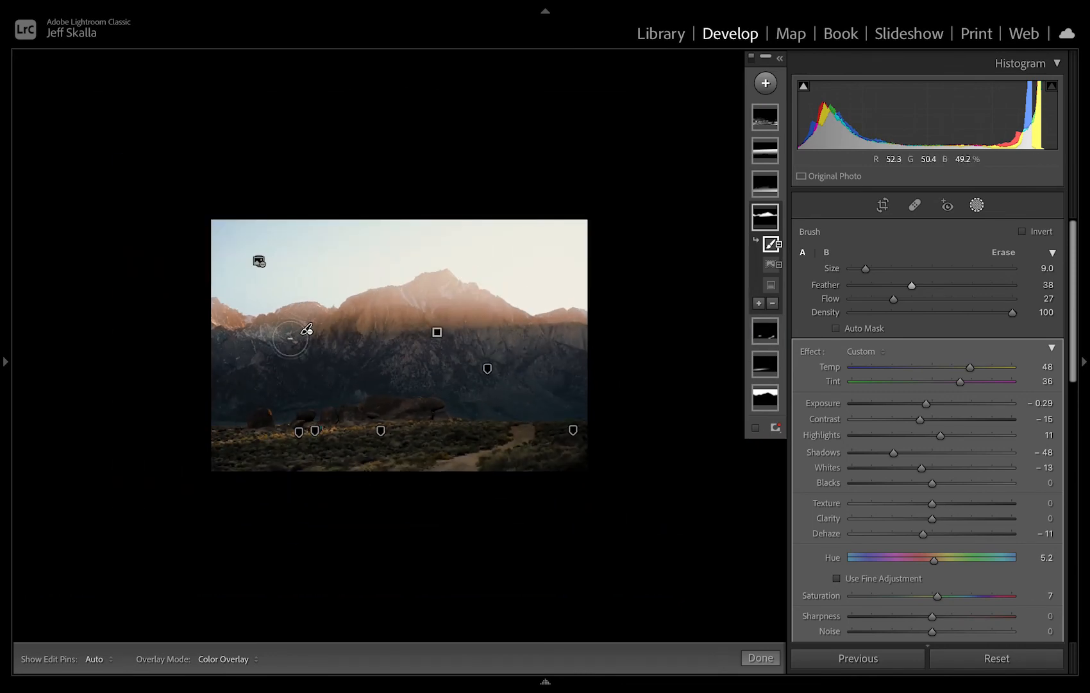
drag(288, 320, 288, 319)
key(alt)
scroll(288, 319, down, 6)
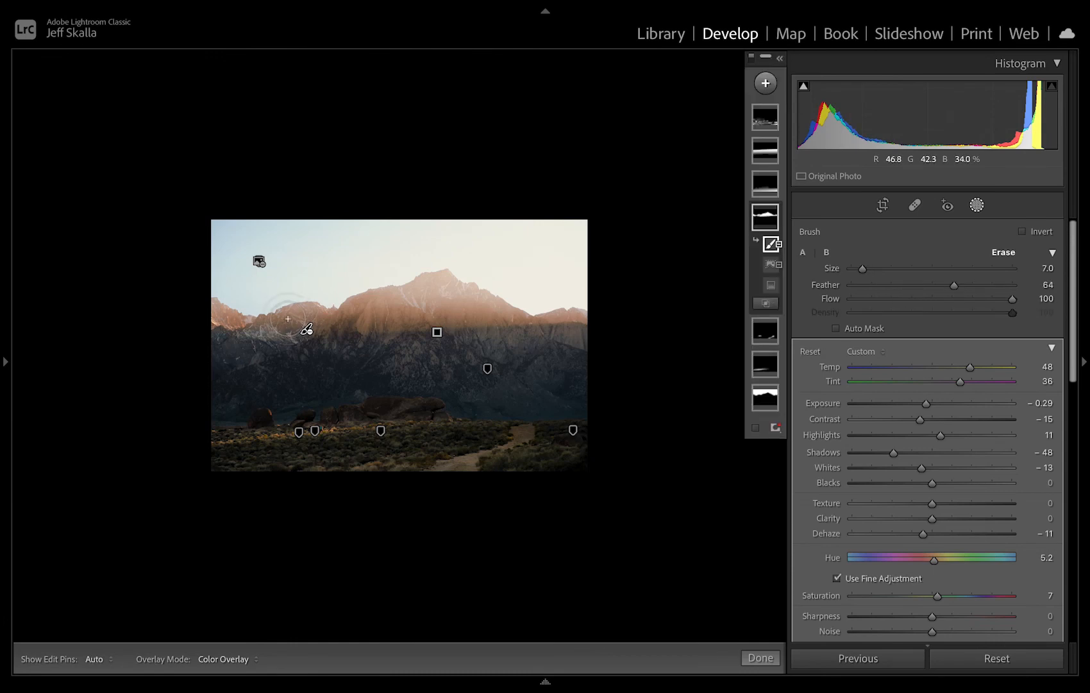
drag(267, 332, 265, 332)
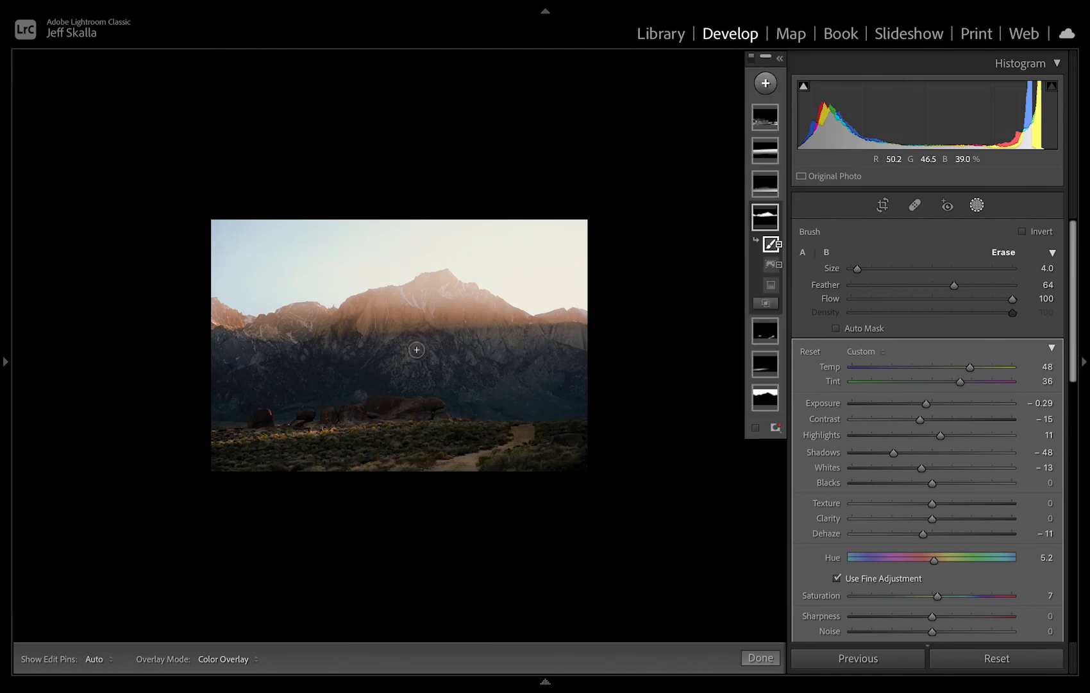
key(ctrl+z)
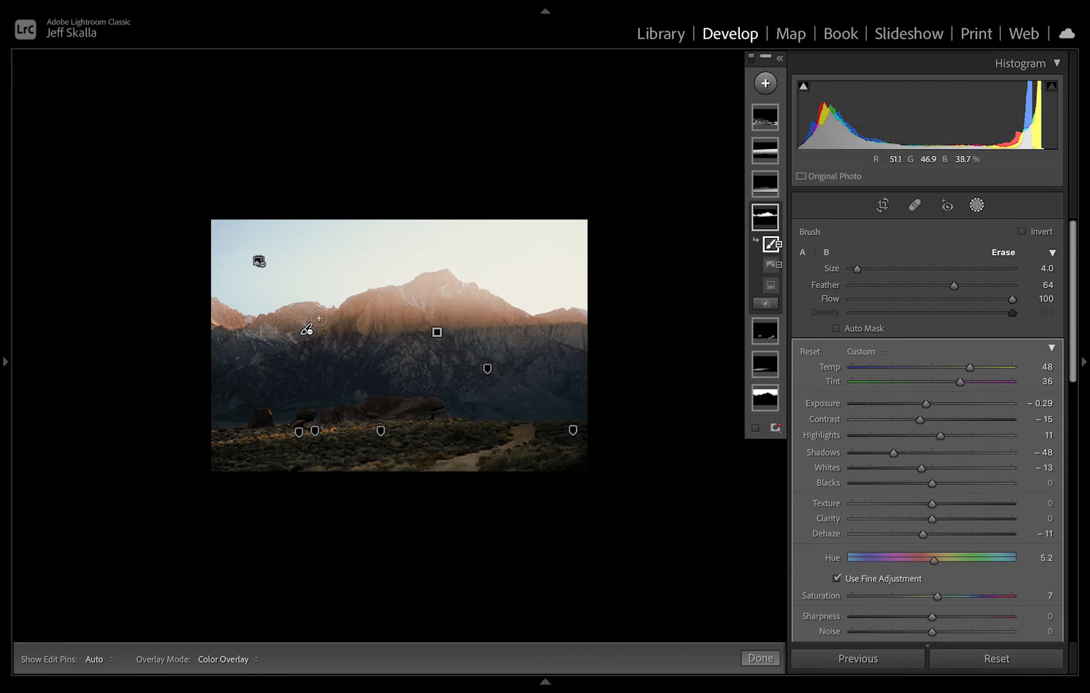
key(alt)
drag(315, 319, 190, 341)
key(alt)
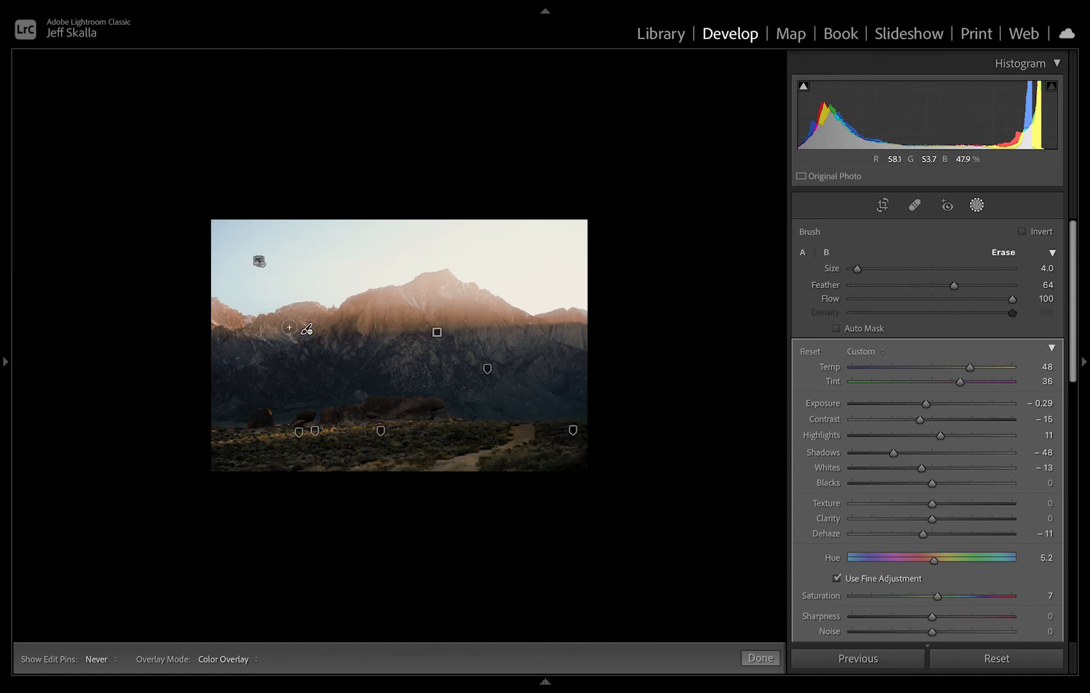
drag(307, 325, 312, 325)
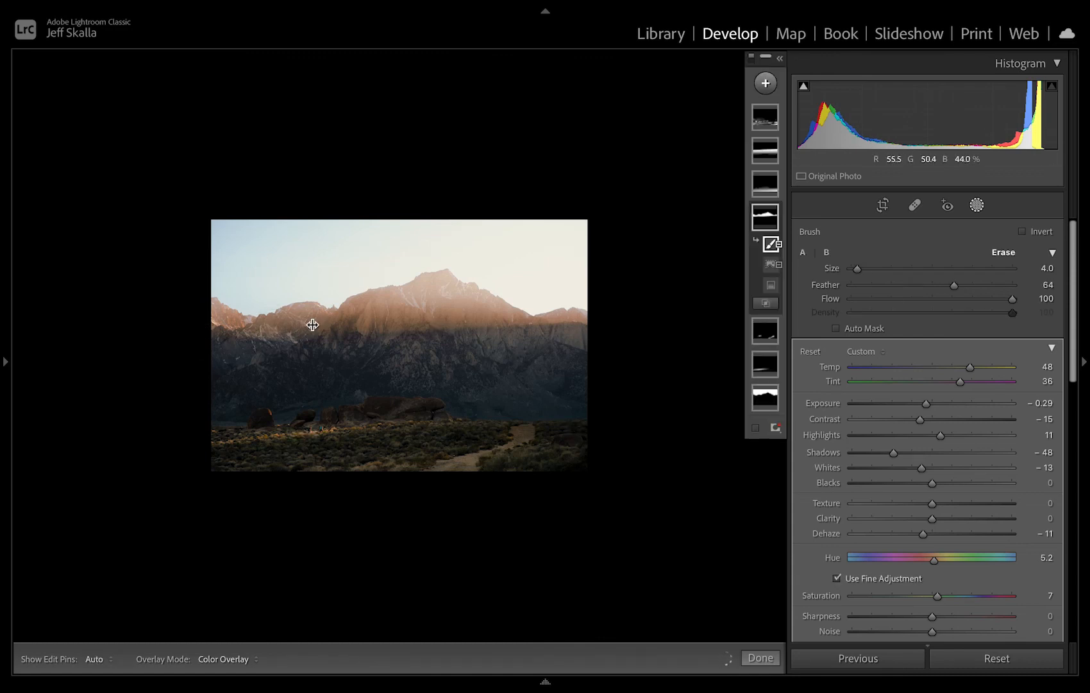
key(ctrl+equal)
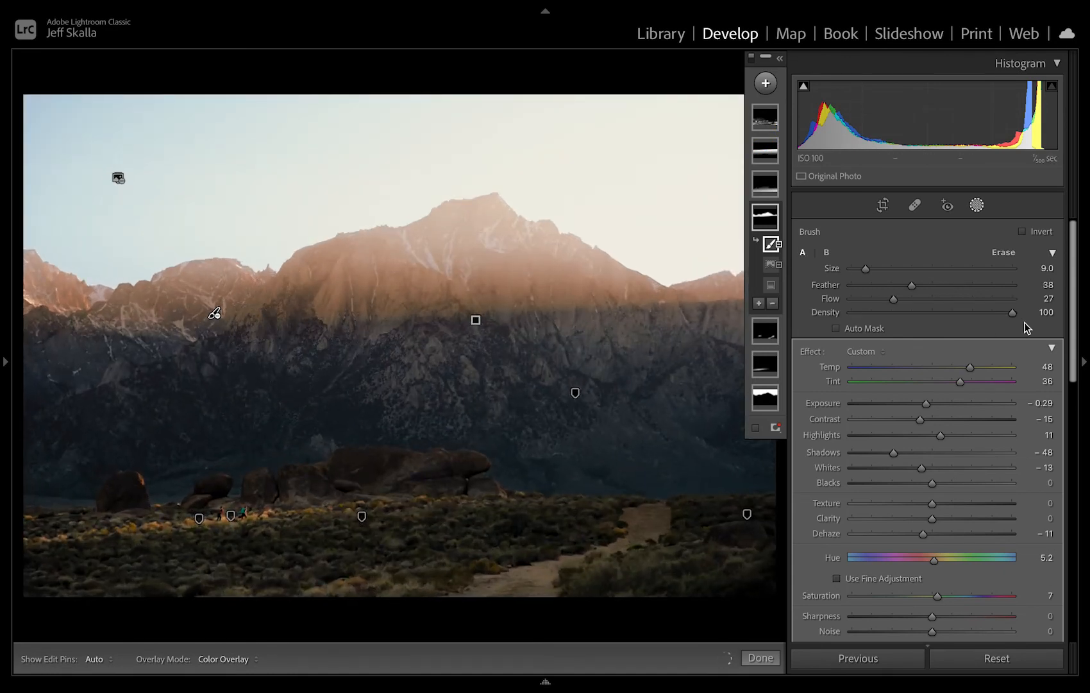
Set the subtracting brush to Feather 100 and Size 5, check the left ridge's light transition, and close masking.
click(1013, 286)
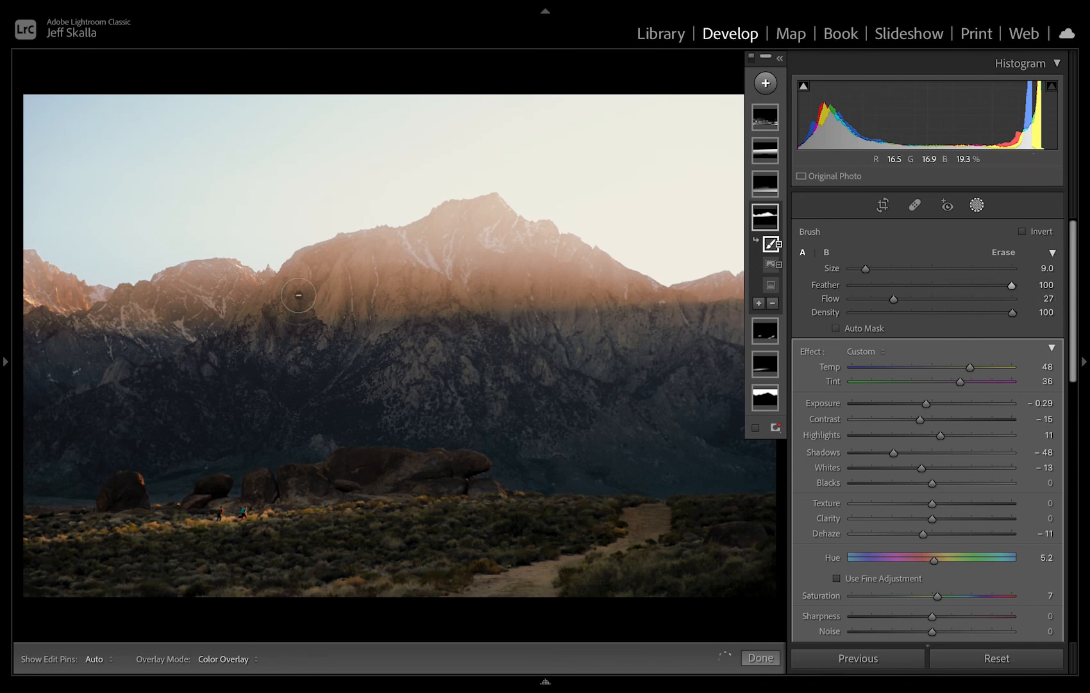
key(bracketleft)
key(bracketleft)
key(bracketleft)
key(bracketleft)
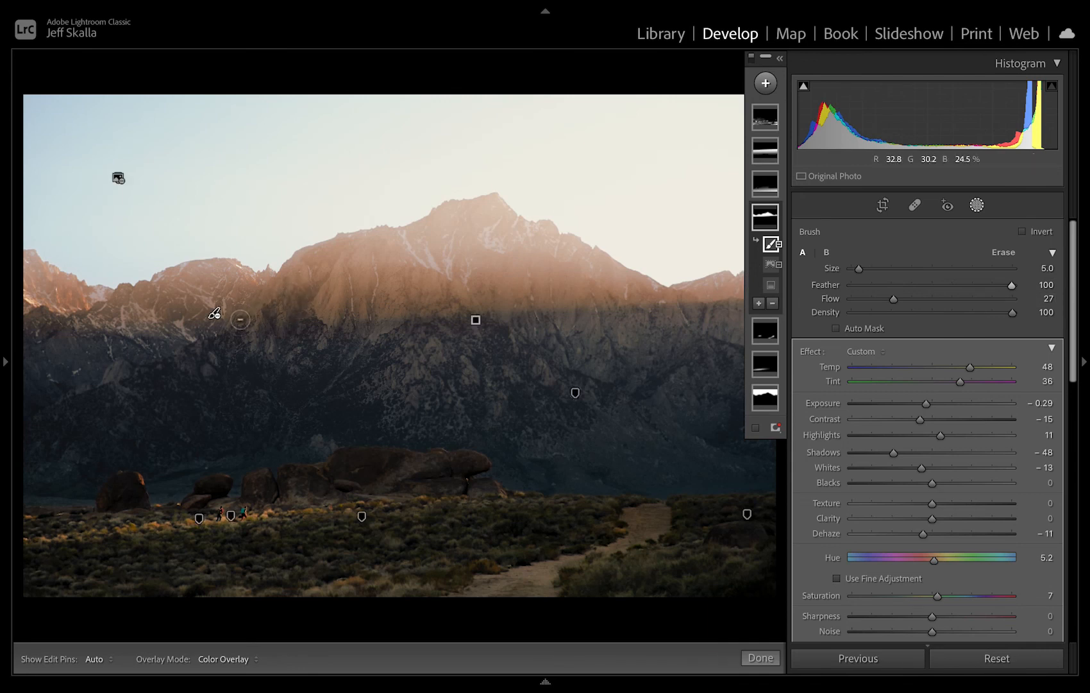
key(h)
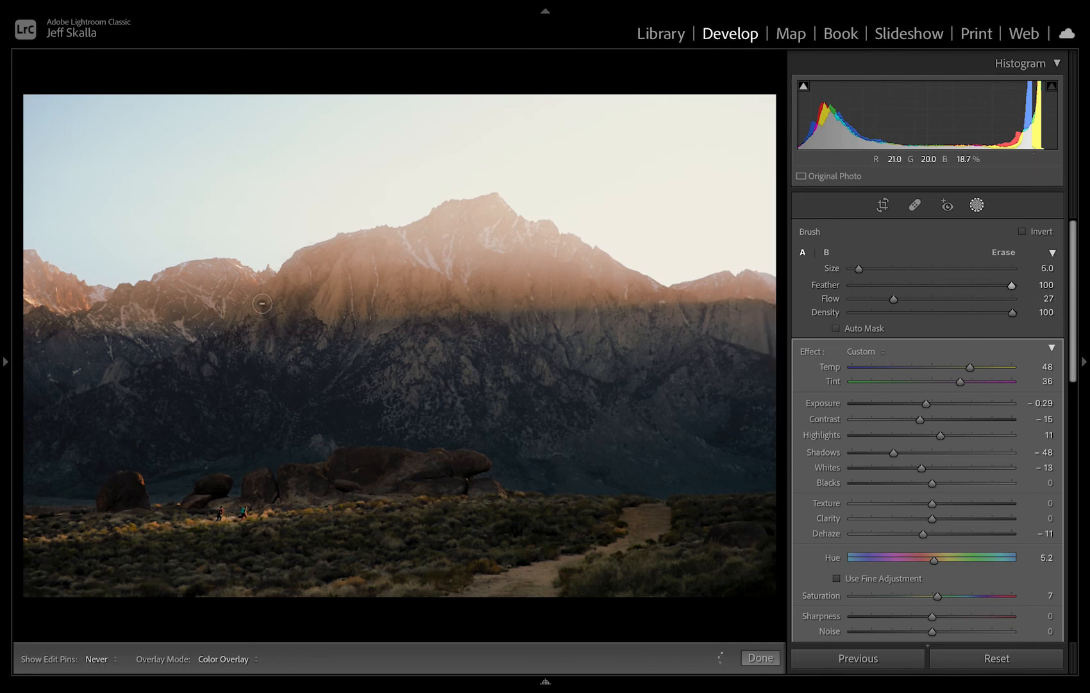
key(h)
key(ctrl+minus)
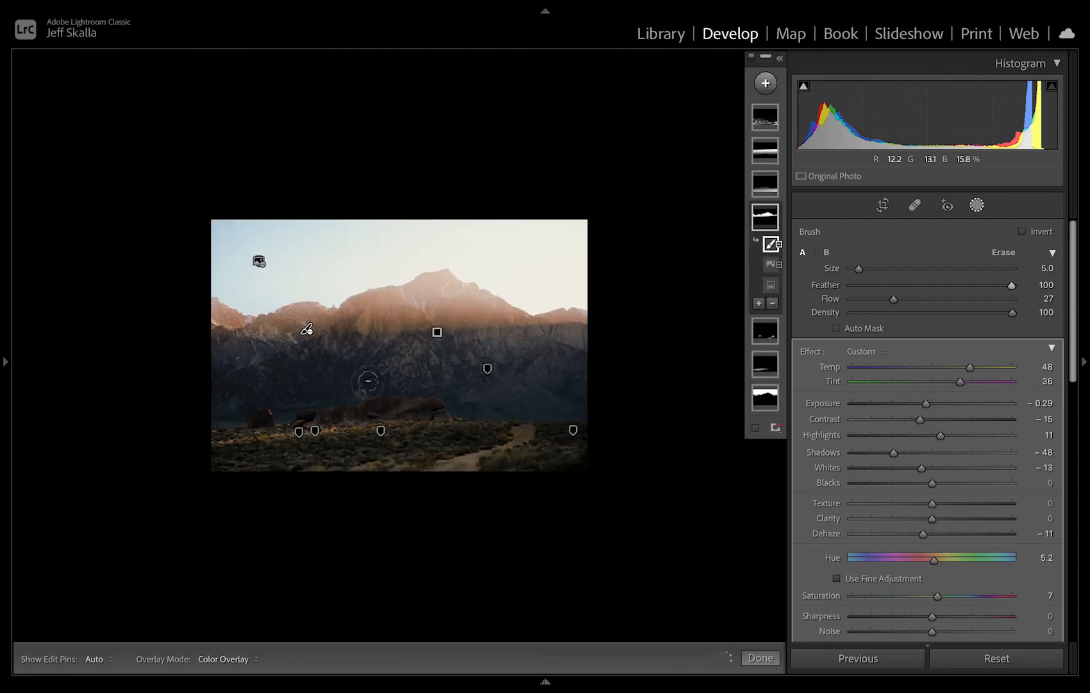
key(shift+w)
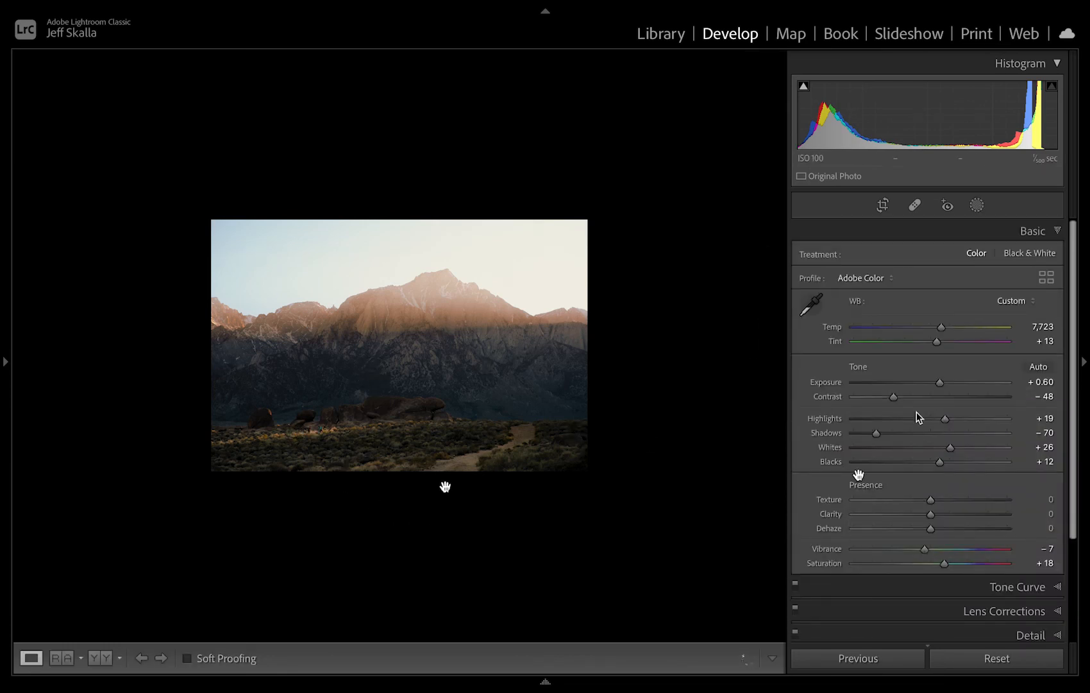
Set Contrast to −66, Highlights to −17 and Whites to +6, and change the background around the photo to White.
mouse_move(896, 399)
mouse_down()
mouse_move(870, 397)
mouse_move(880, 396)
mouse_up()
drag(944, 420, 935, 449)
right_click(619, 421)
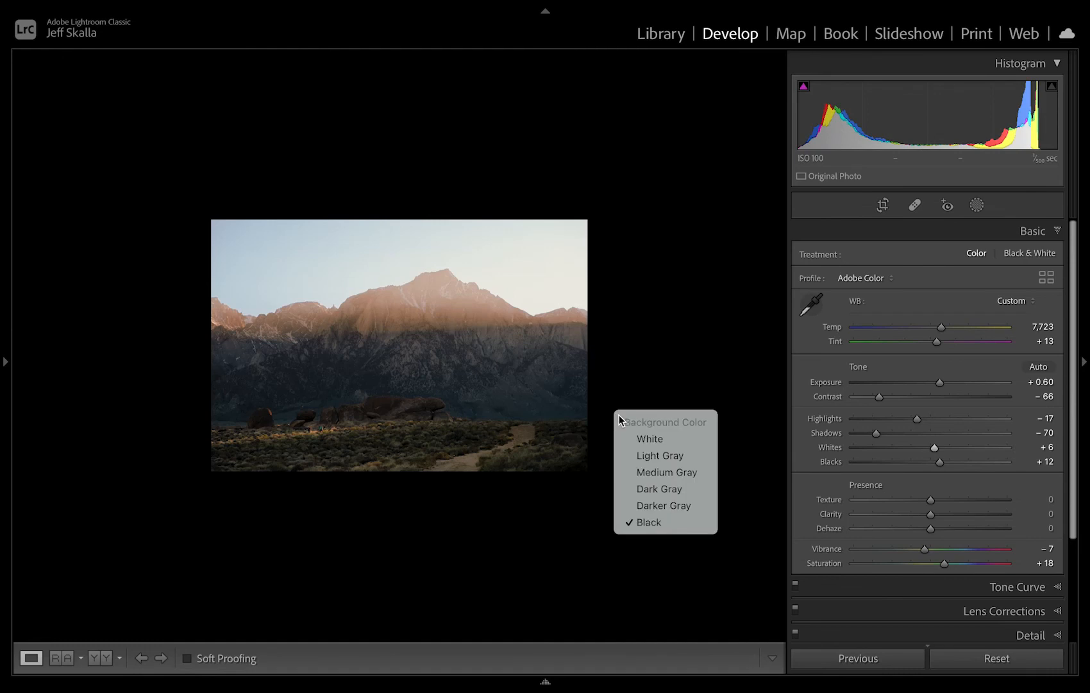
click(647, 440)
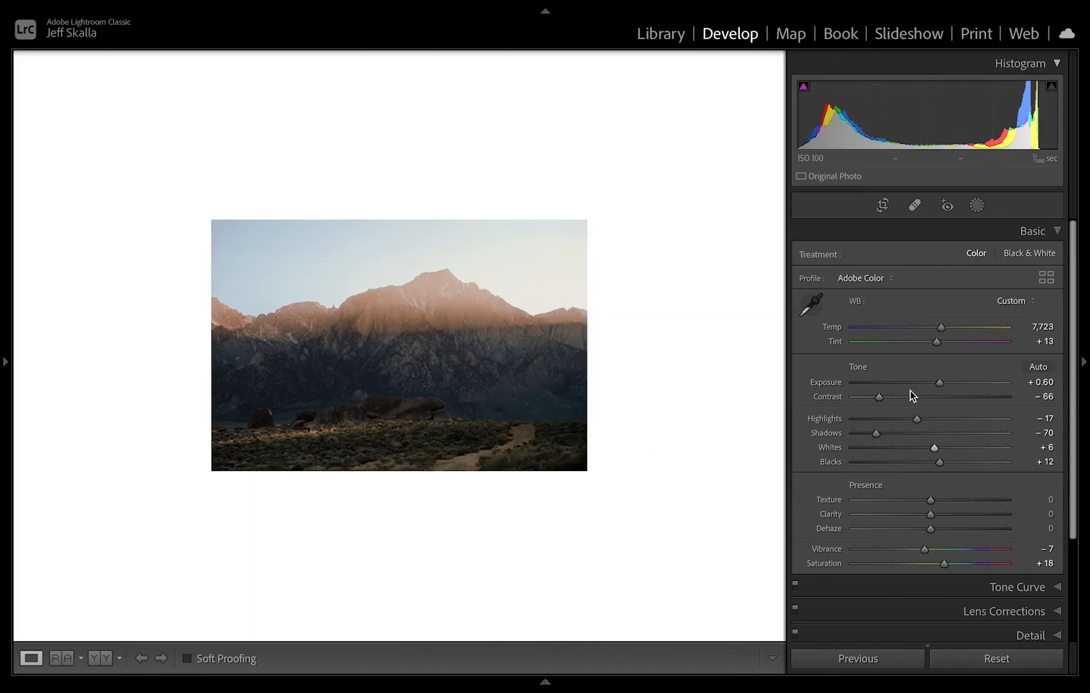
Raise Exposure to +0.80 and Whites to +20, and preview the photo full screen.
drag(937, 384, 940, 383)
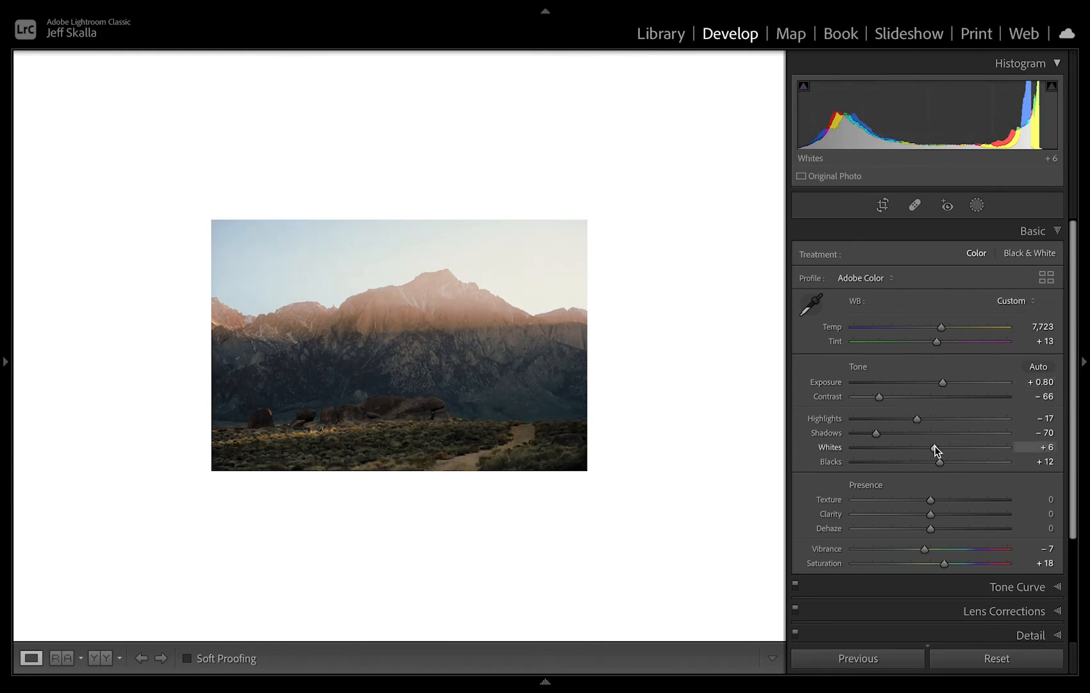
drag(935, 447, 942, 448)
drag(942, 448, 947, 450)
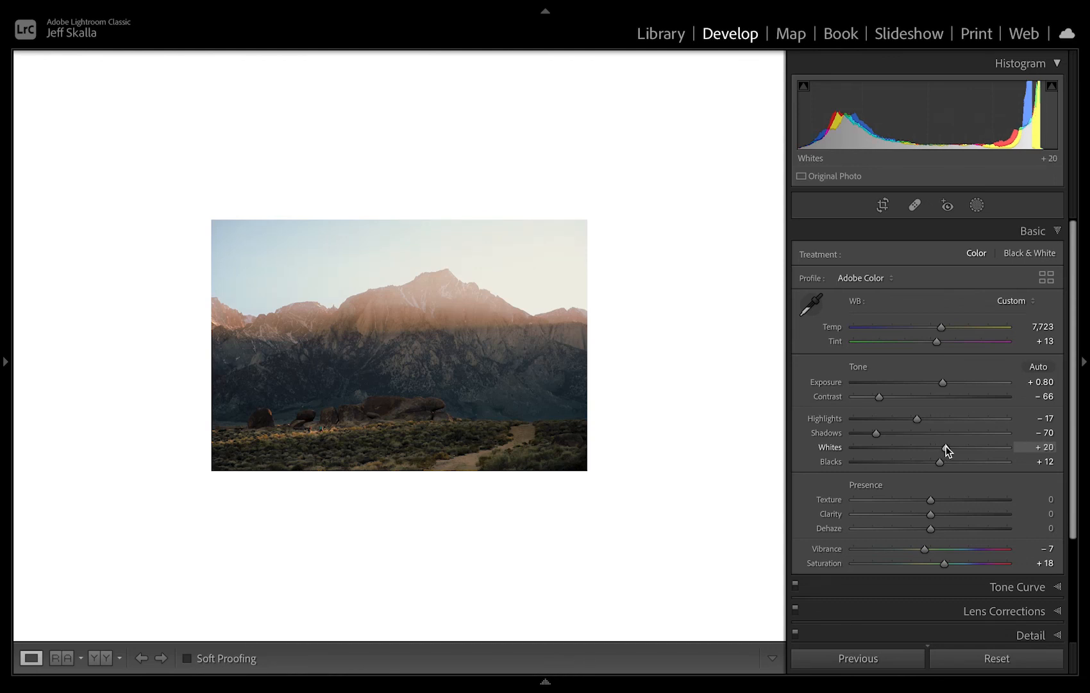
click(366, 387)
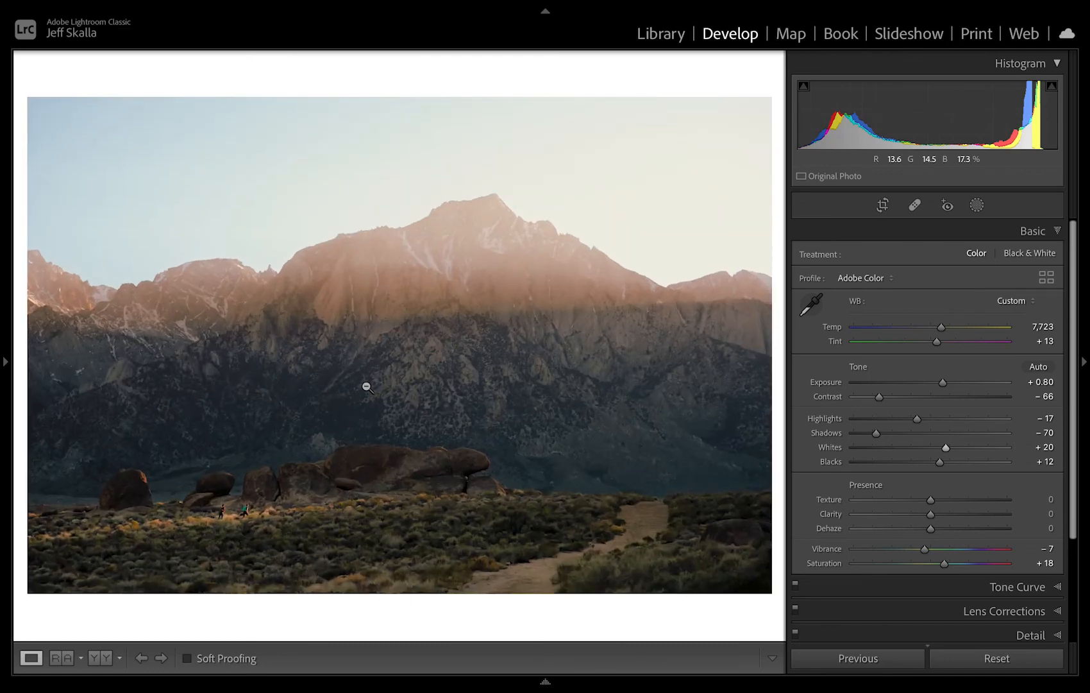
key(f)
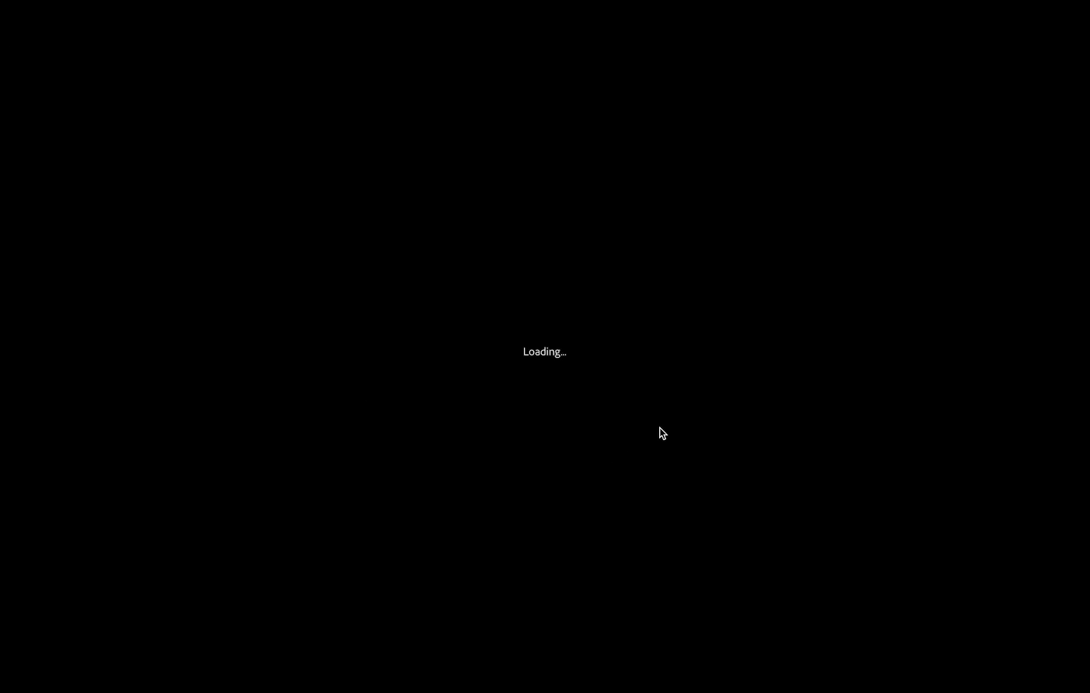